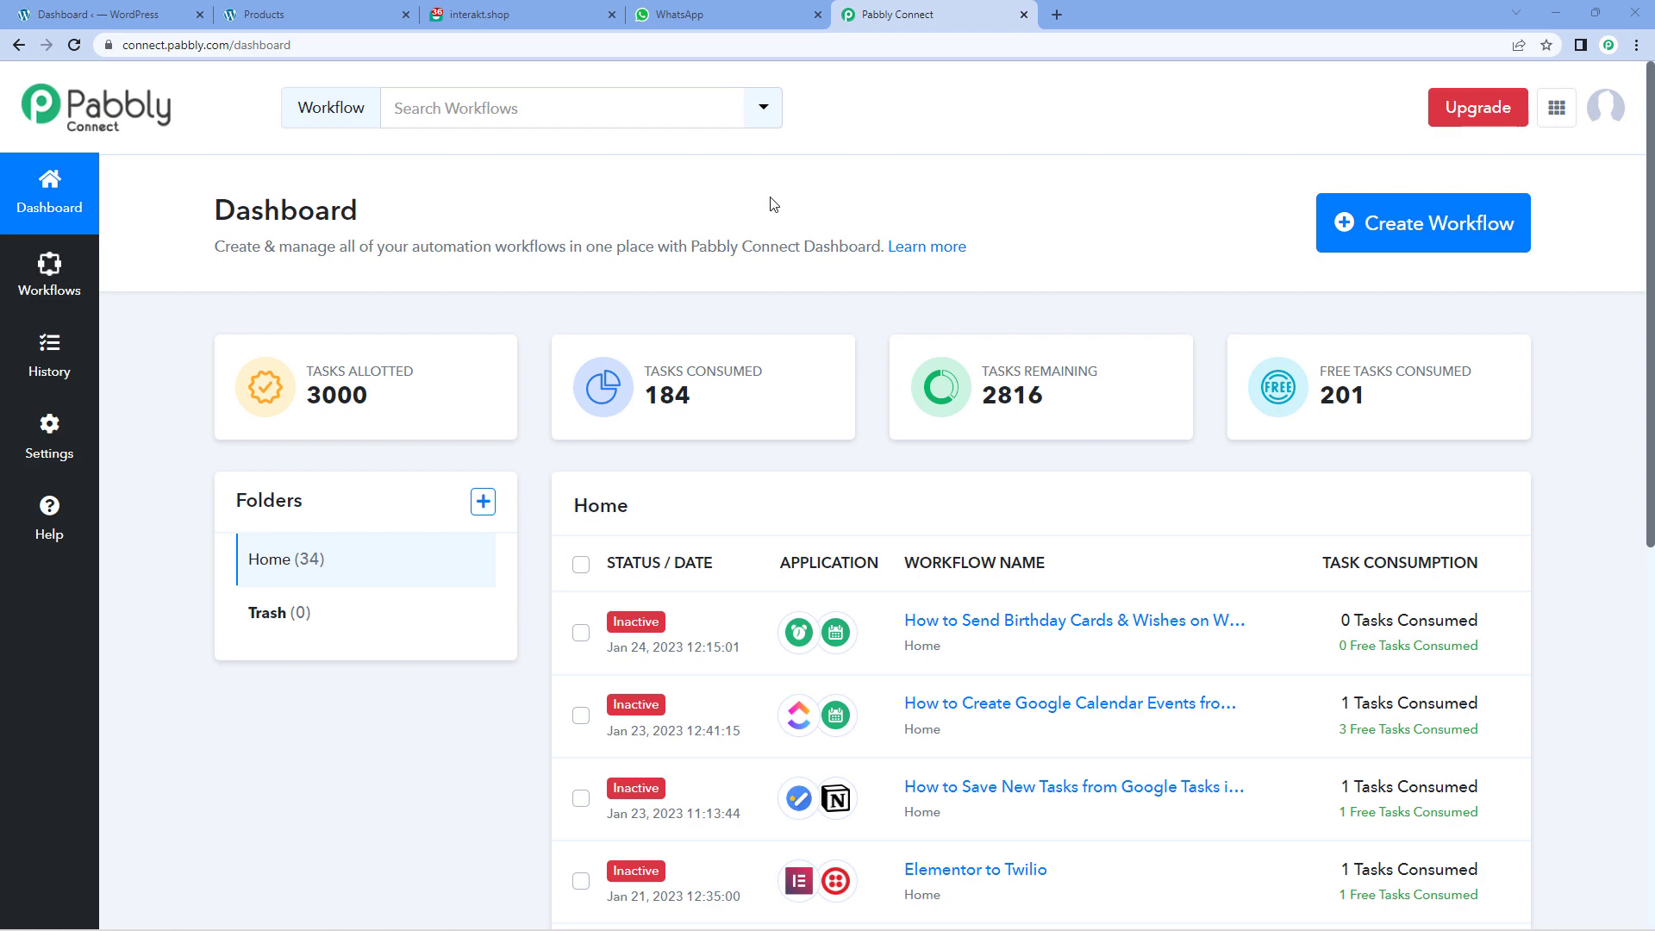
Create a new workflow named 'WooCommerce to Interakt'.
{"action": "left_click", "coordinate": [1466, 225]}
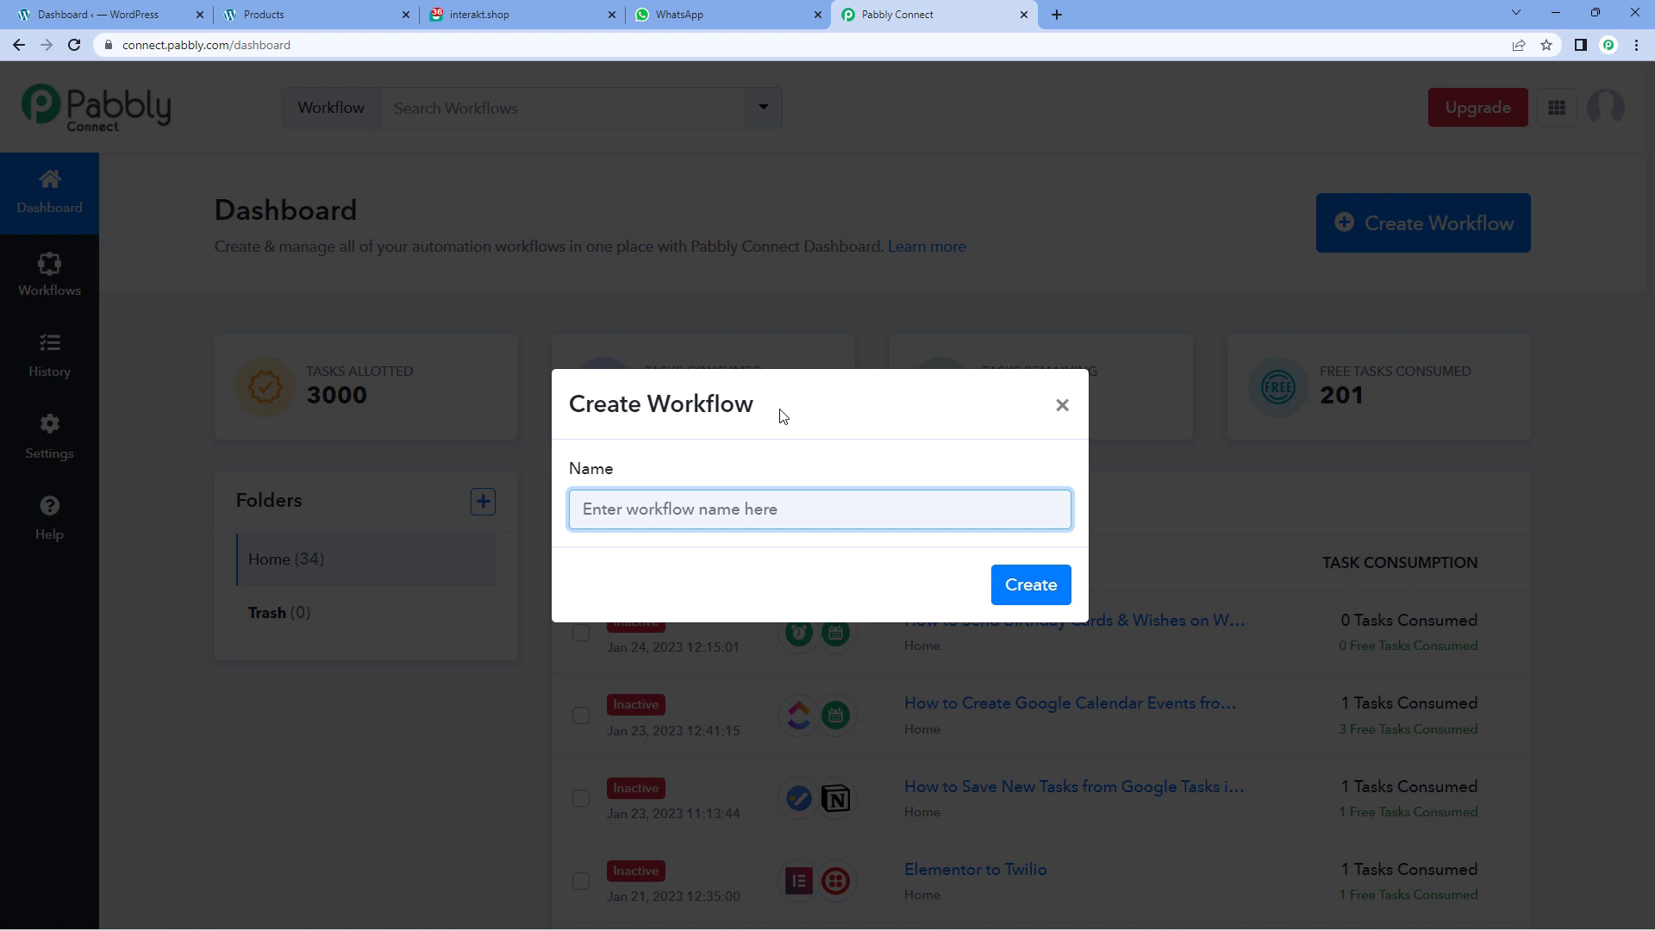
{"action": "type", "text": "WooCommerce to"}
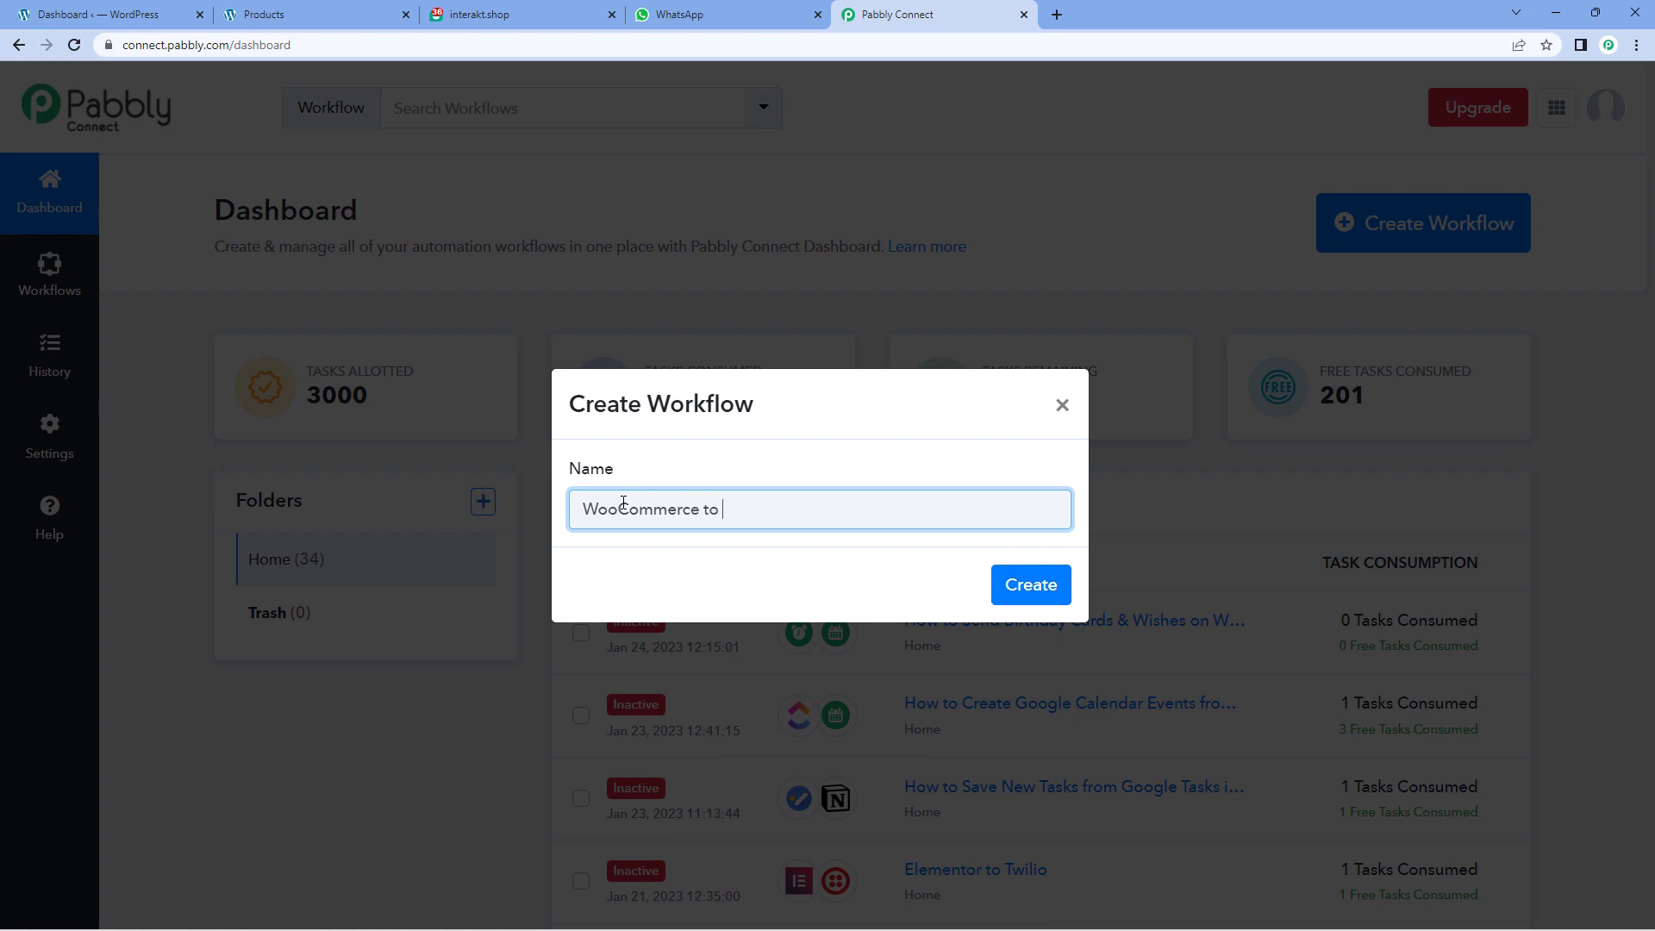
{"action": "type", "text": " Interakt"}
{"action": "left_click", "coordinate": [1047, 590]}
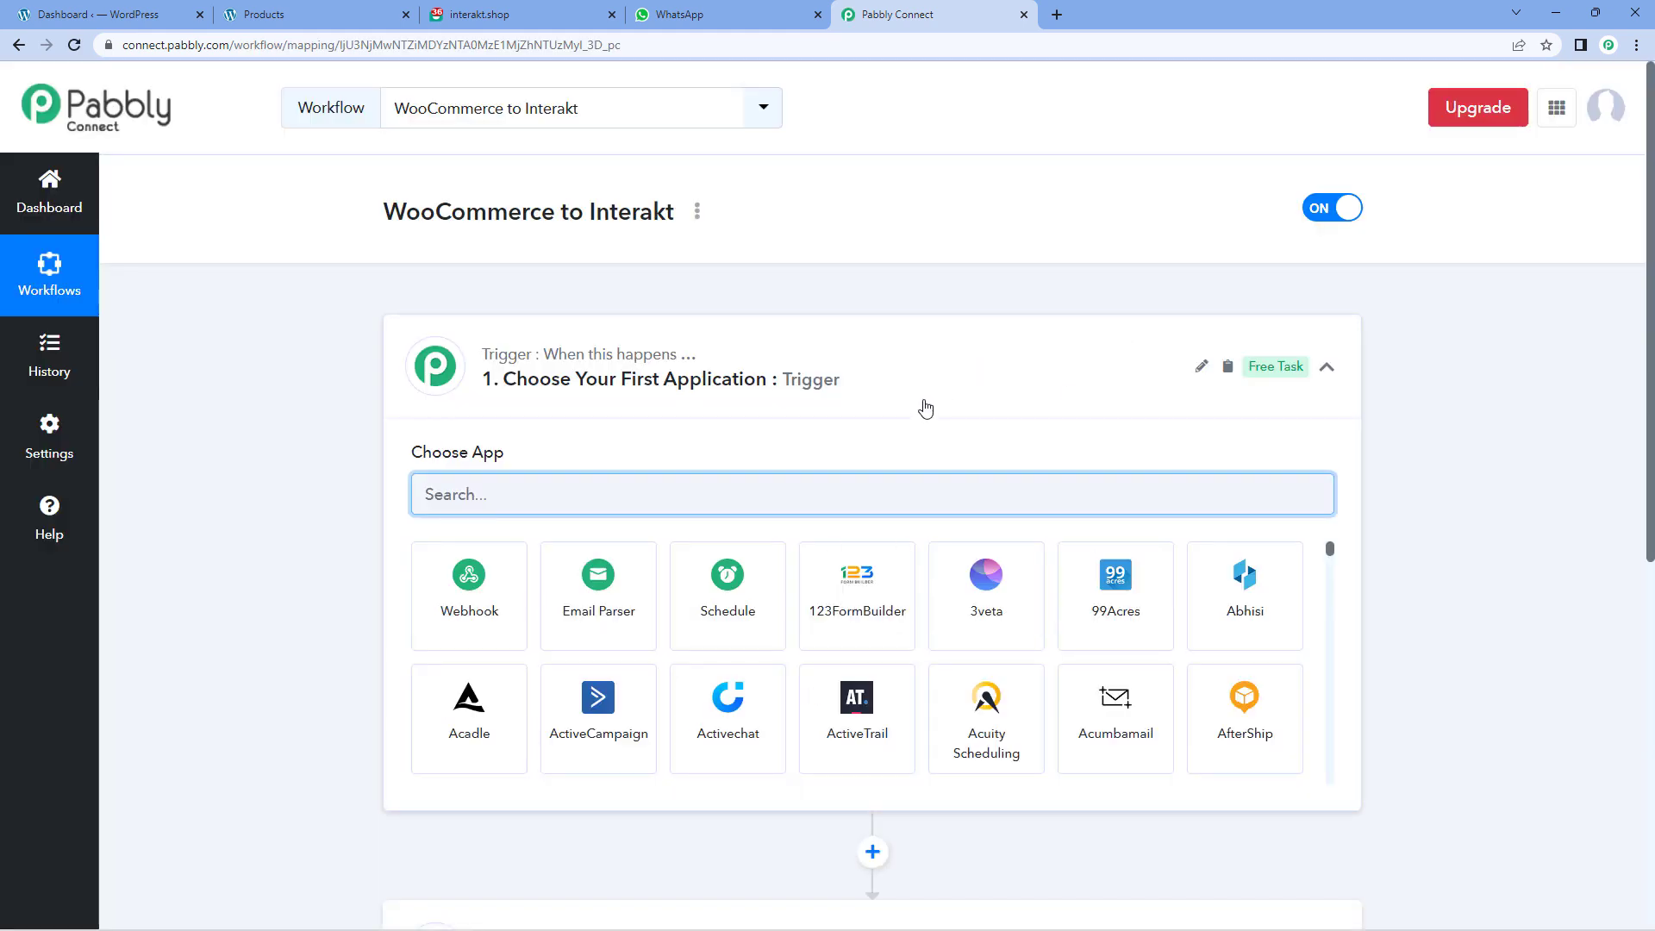
{"action": "left_click", "coordinate": [925, 408]}
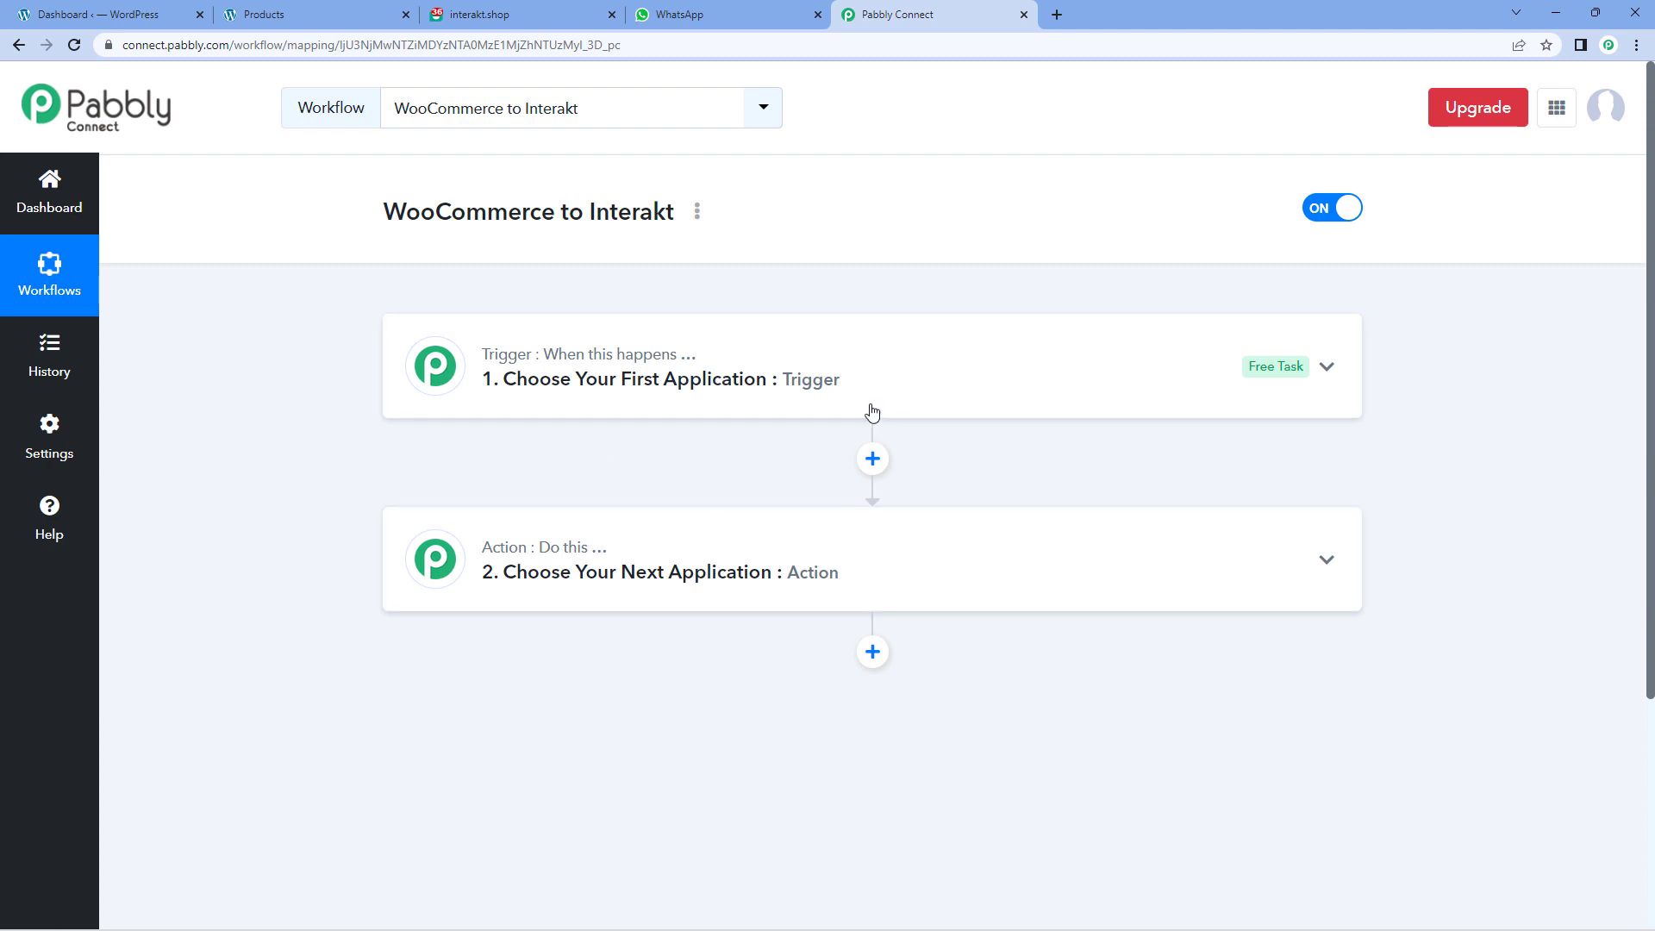
{"action": "left_click", "coordinate": [808, 390]}
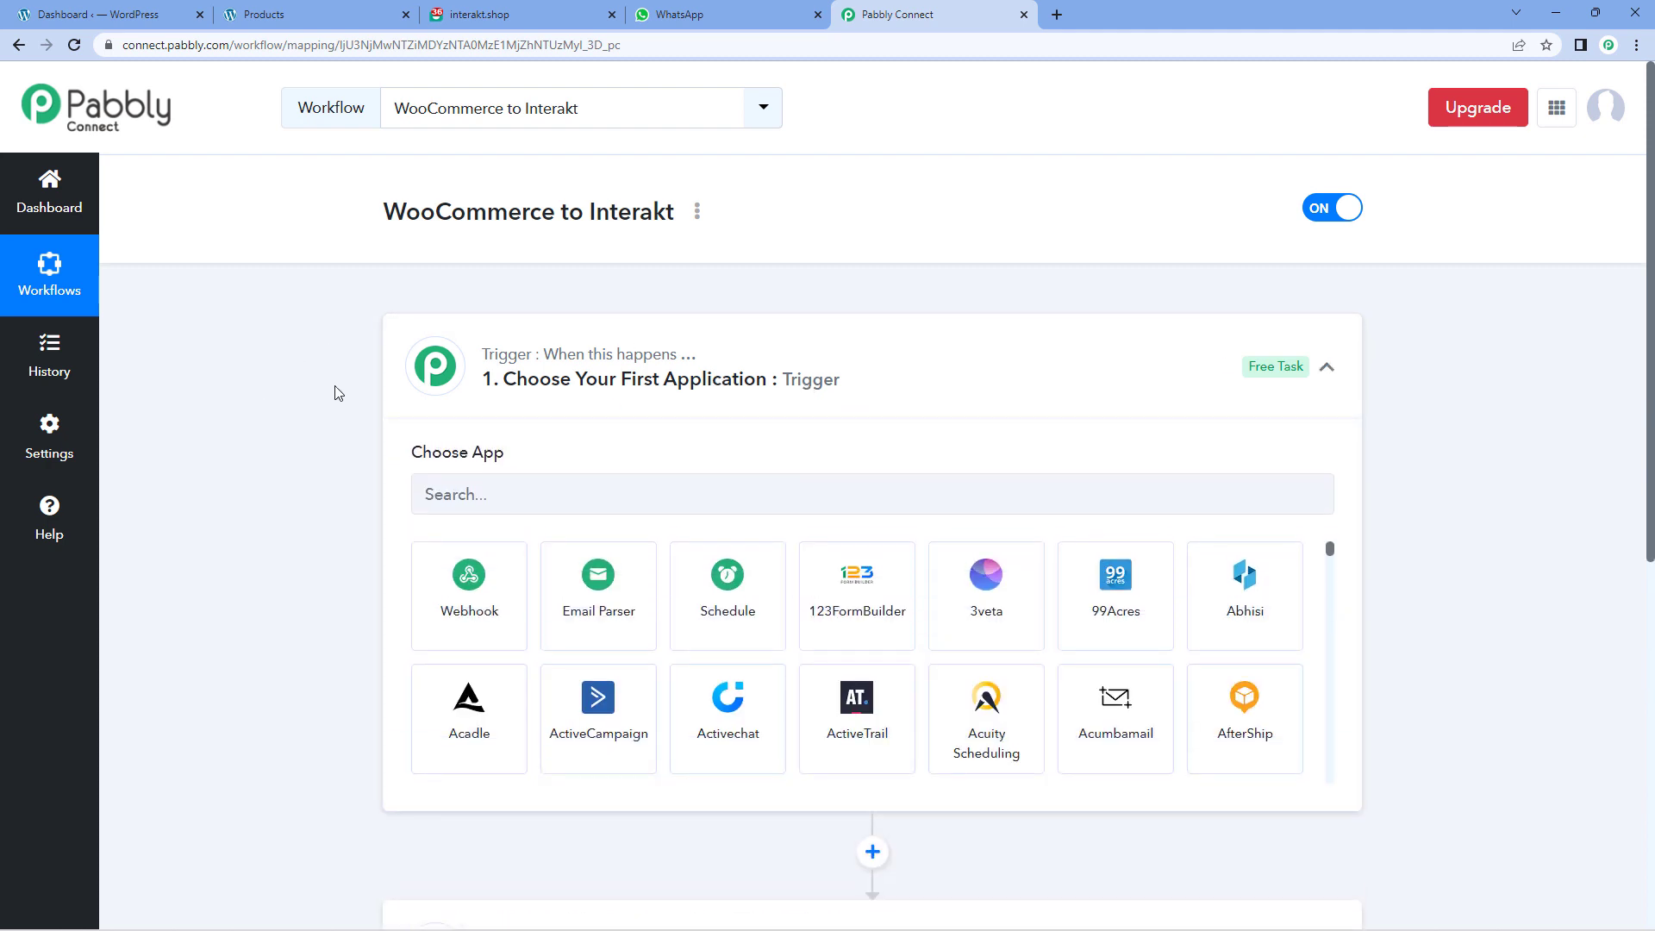
{"action": "left_click", "coordinate": [316, 15]}
{"action": "left_click", "coordinate": [888, 15]}
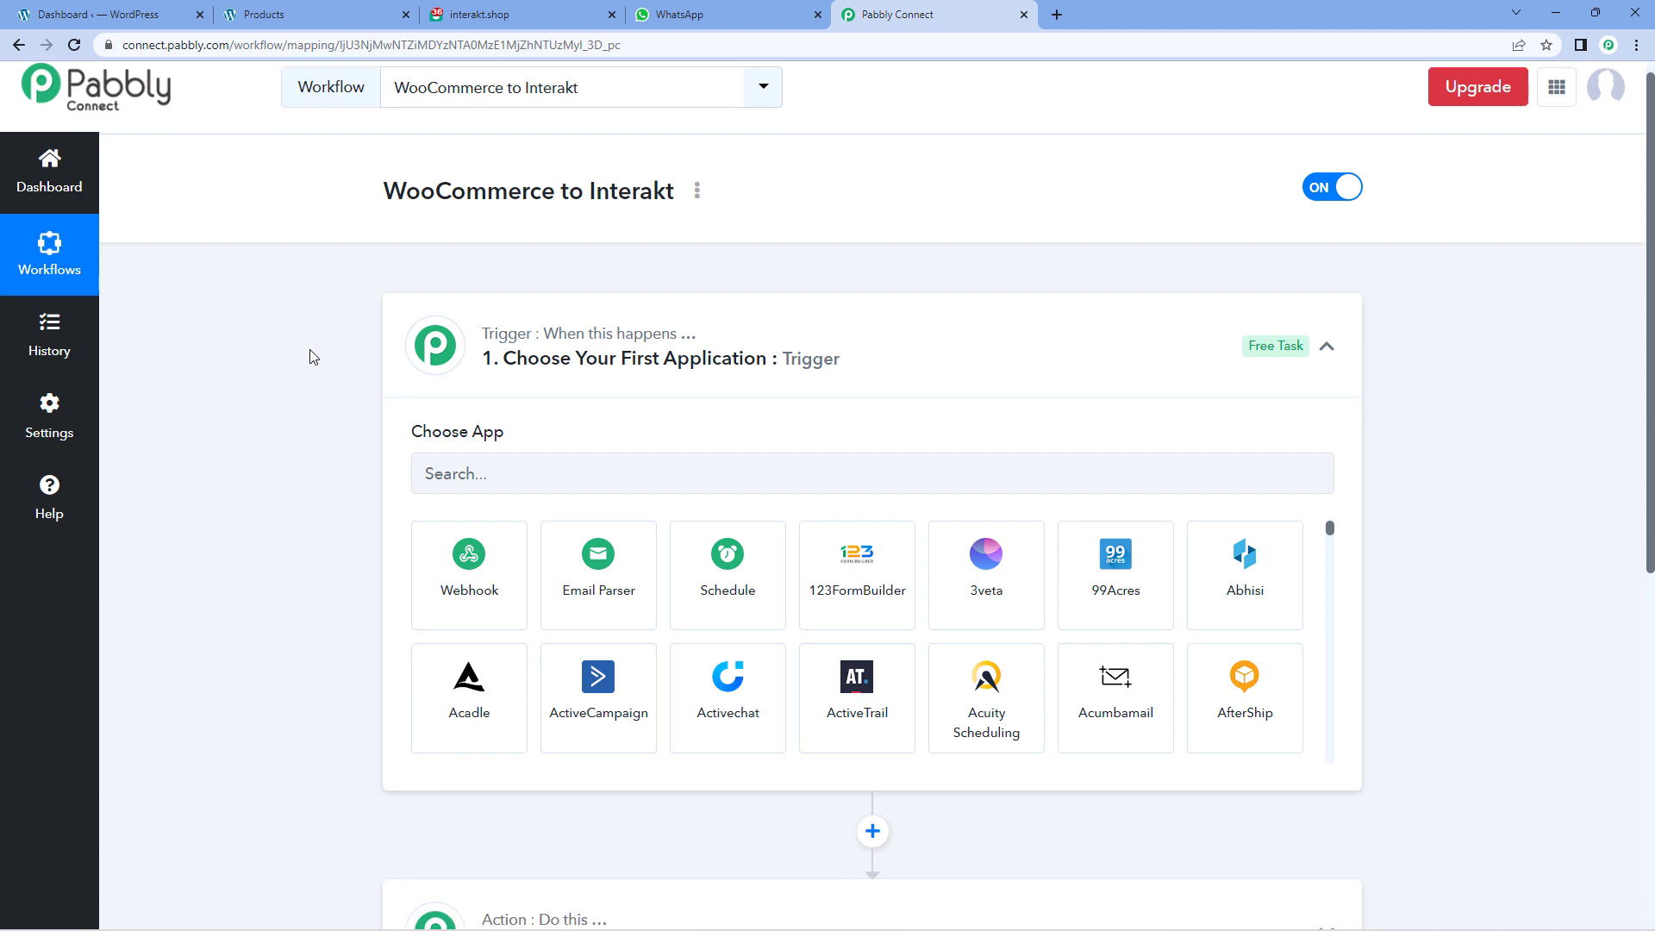
{"action": "scroll", "coordinate": [310, 354], "scroll_direction": "down", "scroll_amount": 2}
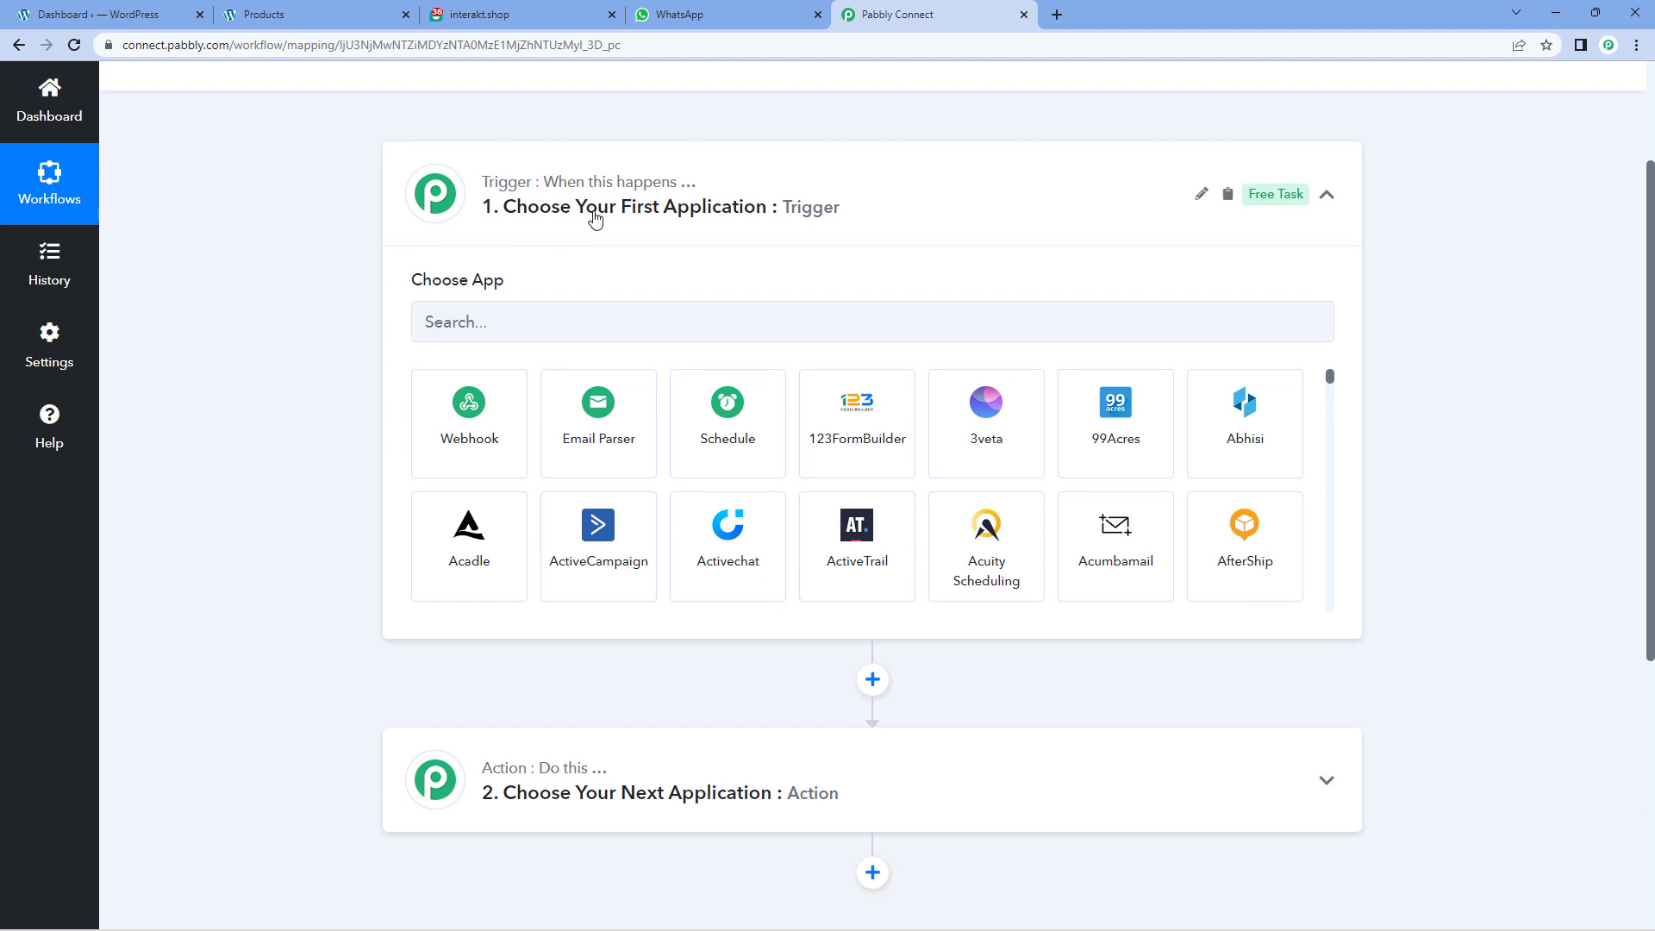
Set the trigger app to WooCommerce with the New Order Created event.
{"action": "left_click", "coordinate": [495, 322]}
{"action": "type", "text": "WooCommer"}
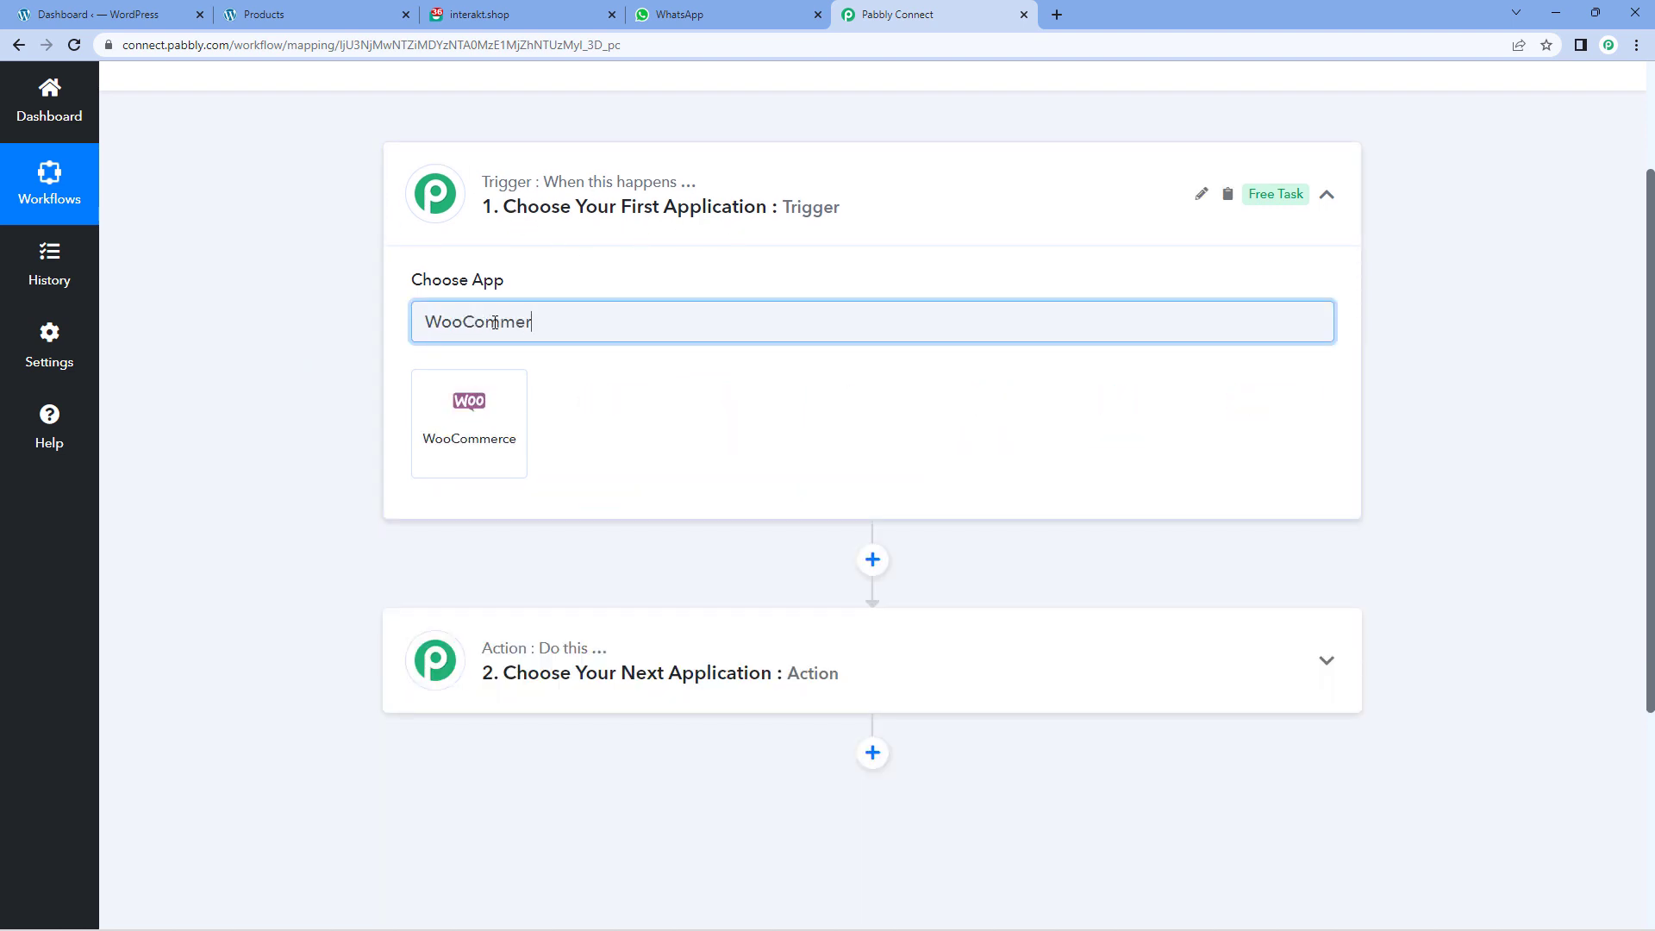
{"action": "left_click", "coordinate": [517, 432]}
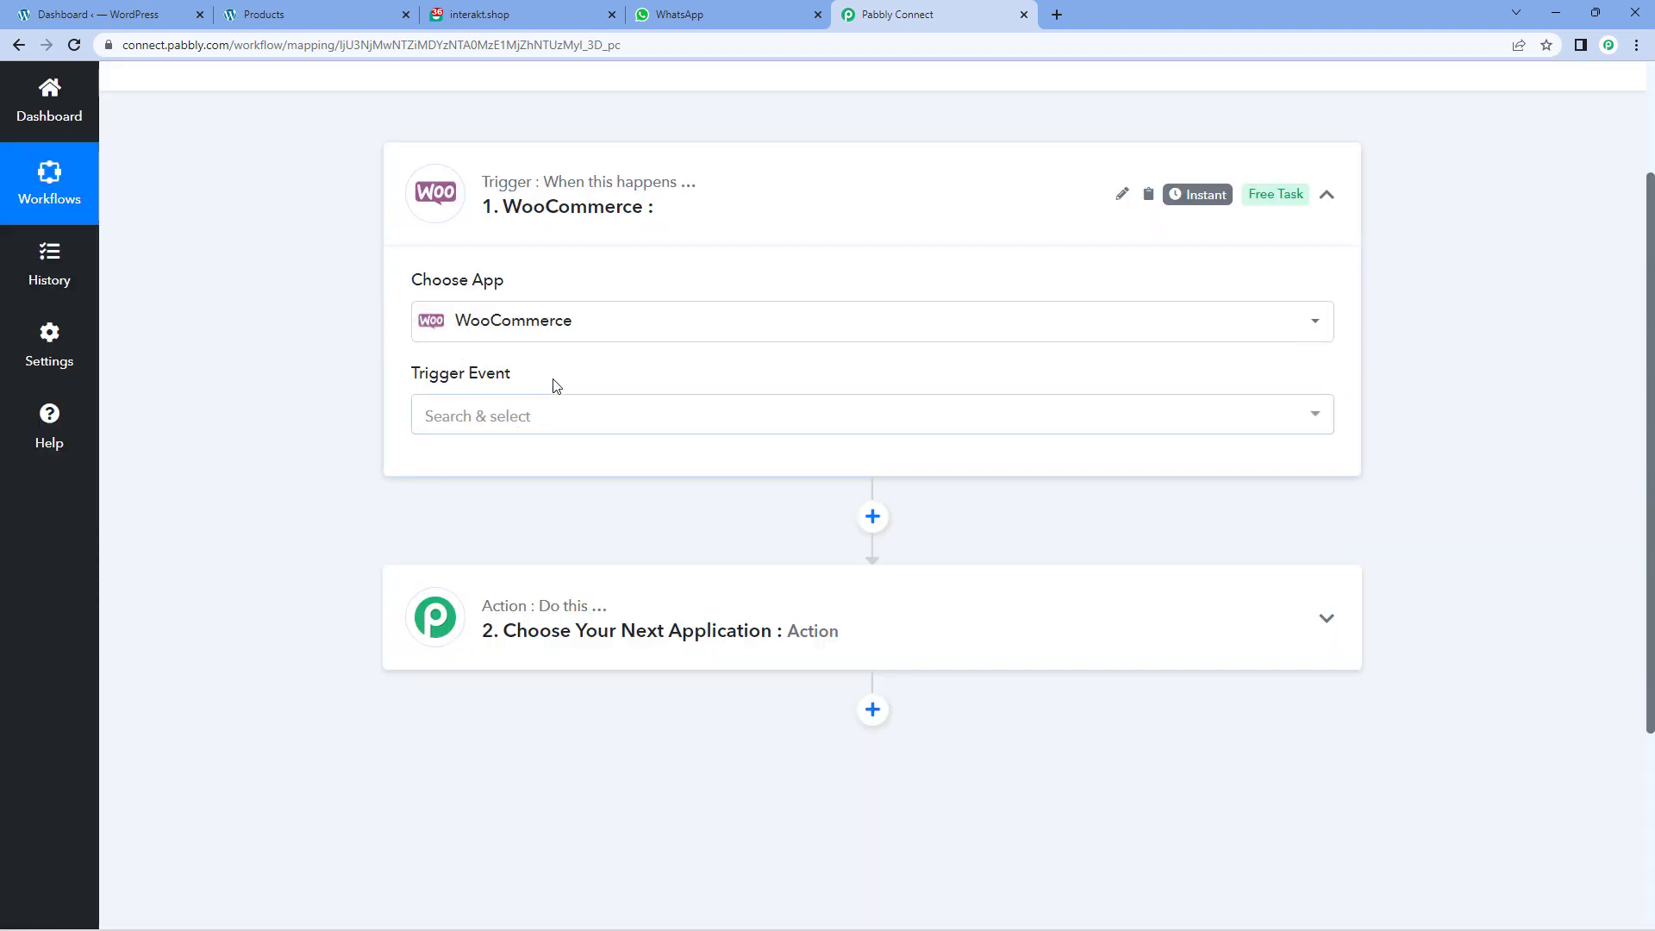
{"action": "left_click", "coordinate": [602, 416]}
{"action": "scroll", "coordinate": [334, 411], "scroll_direction": "down", "scroll_amount": 1}
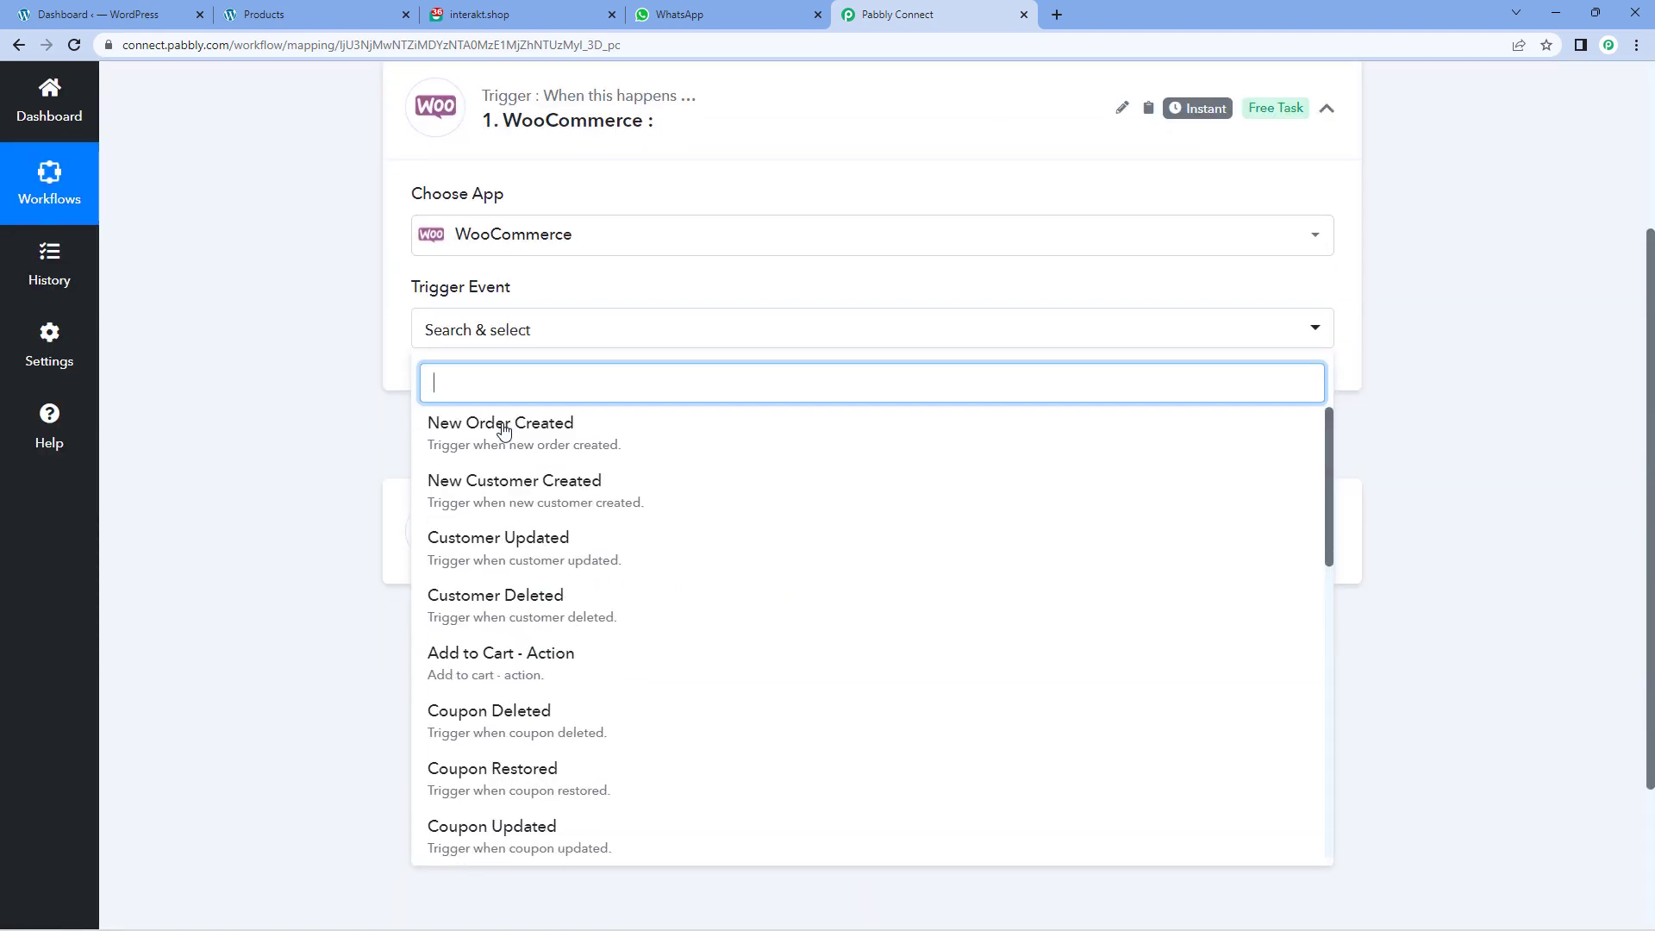
{"action": "left_click", "coordinate": [591, 433]}
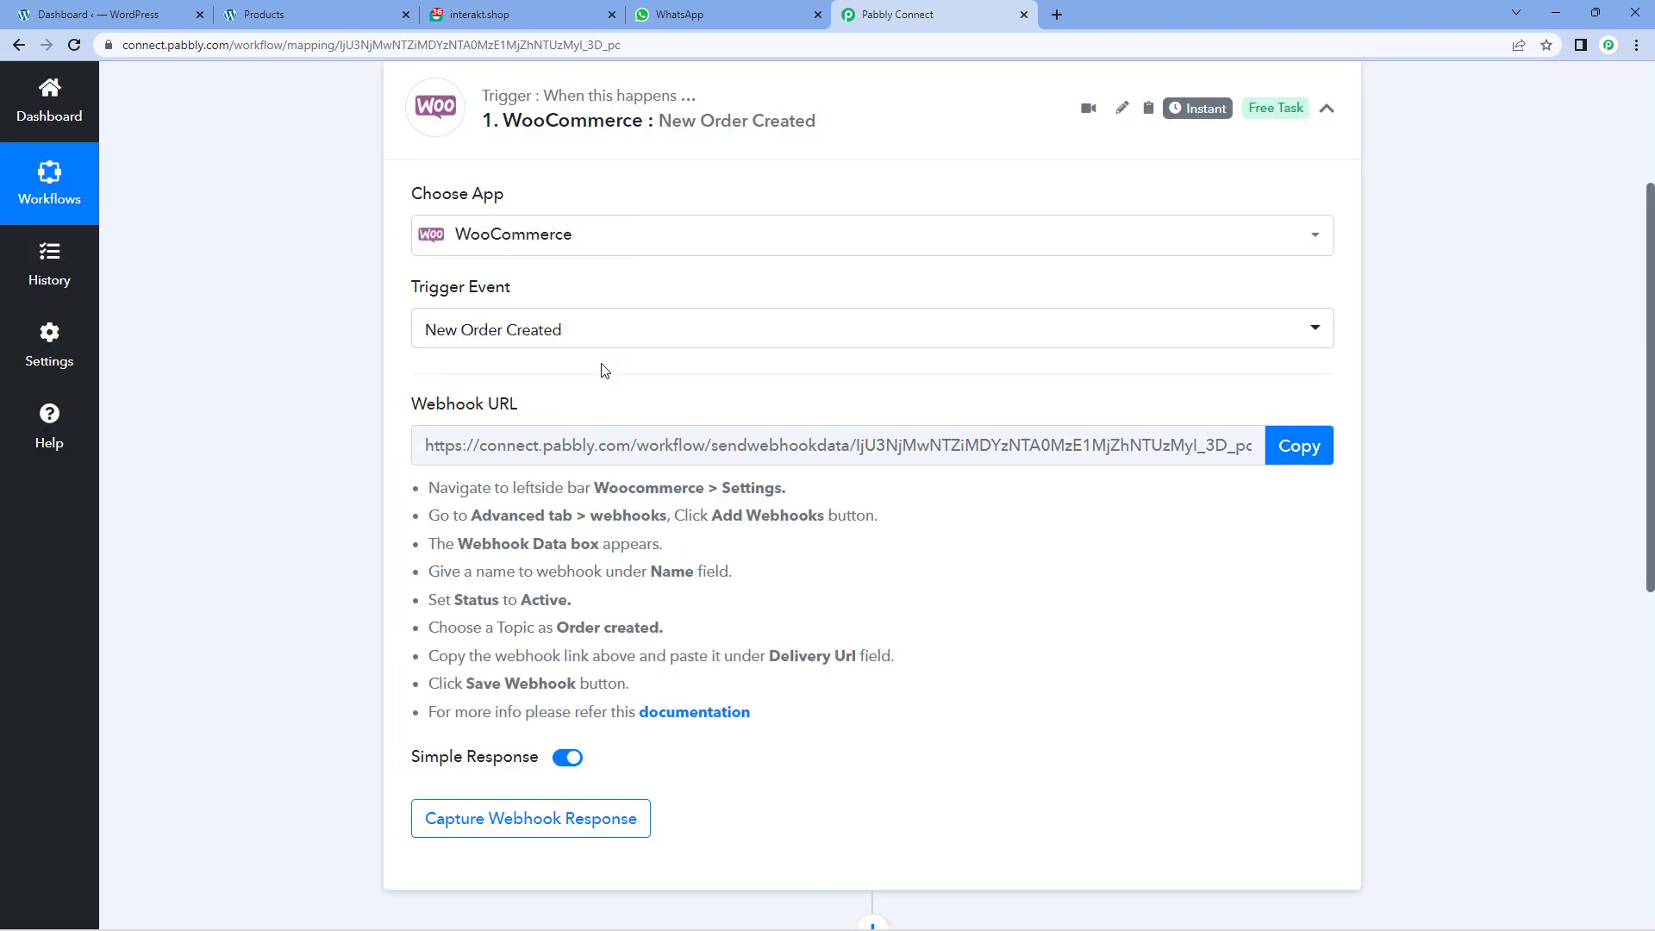
Copy the trigger's webhook URL and switch over to the WordPress dashboard.
{"action": "scroll", "coordinate": [601, 397], "scroll_direction": "up", "scroll_amount": 1}
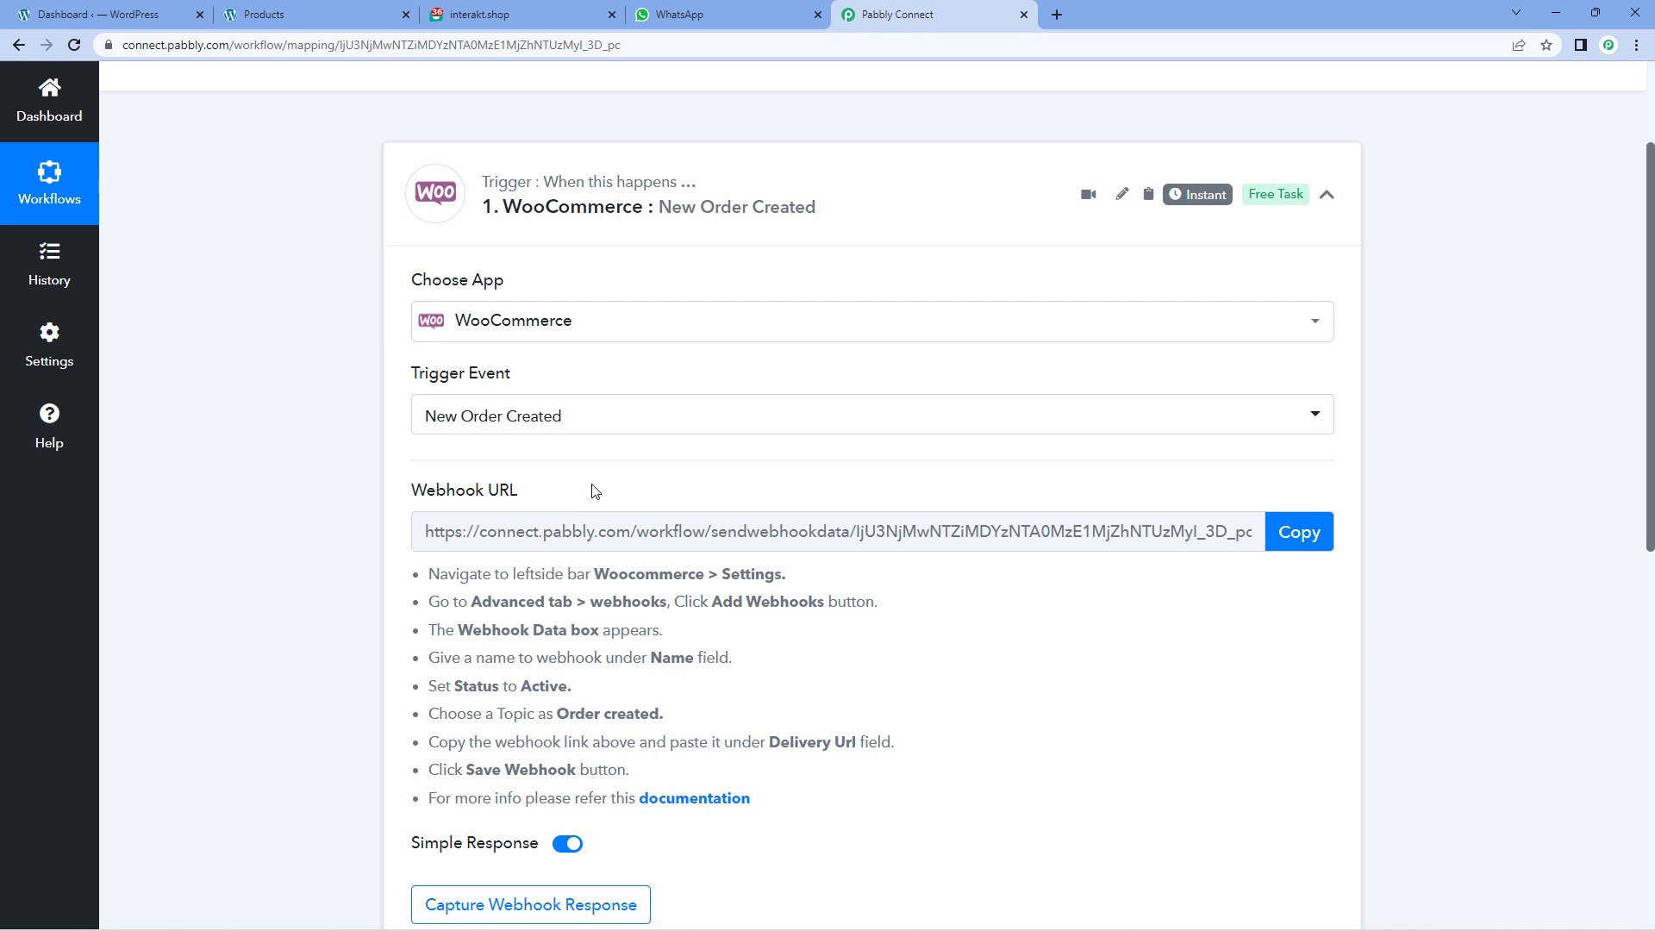
{"action": "scroll", "coordinate": [593, 490], "scroll_direction": "down", "scroll_amount": 1}
{"action": "left_click_drag", "start_coordinate": [433, 485], "coordinate": [770, 727]}
{"action": "left_click", "coordinate": [746, 615]}
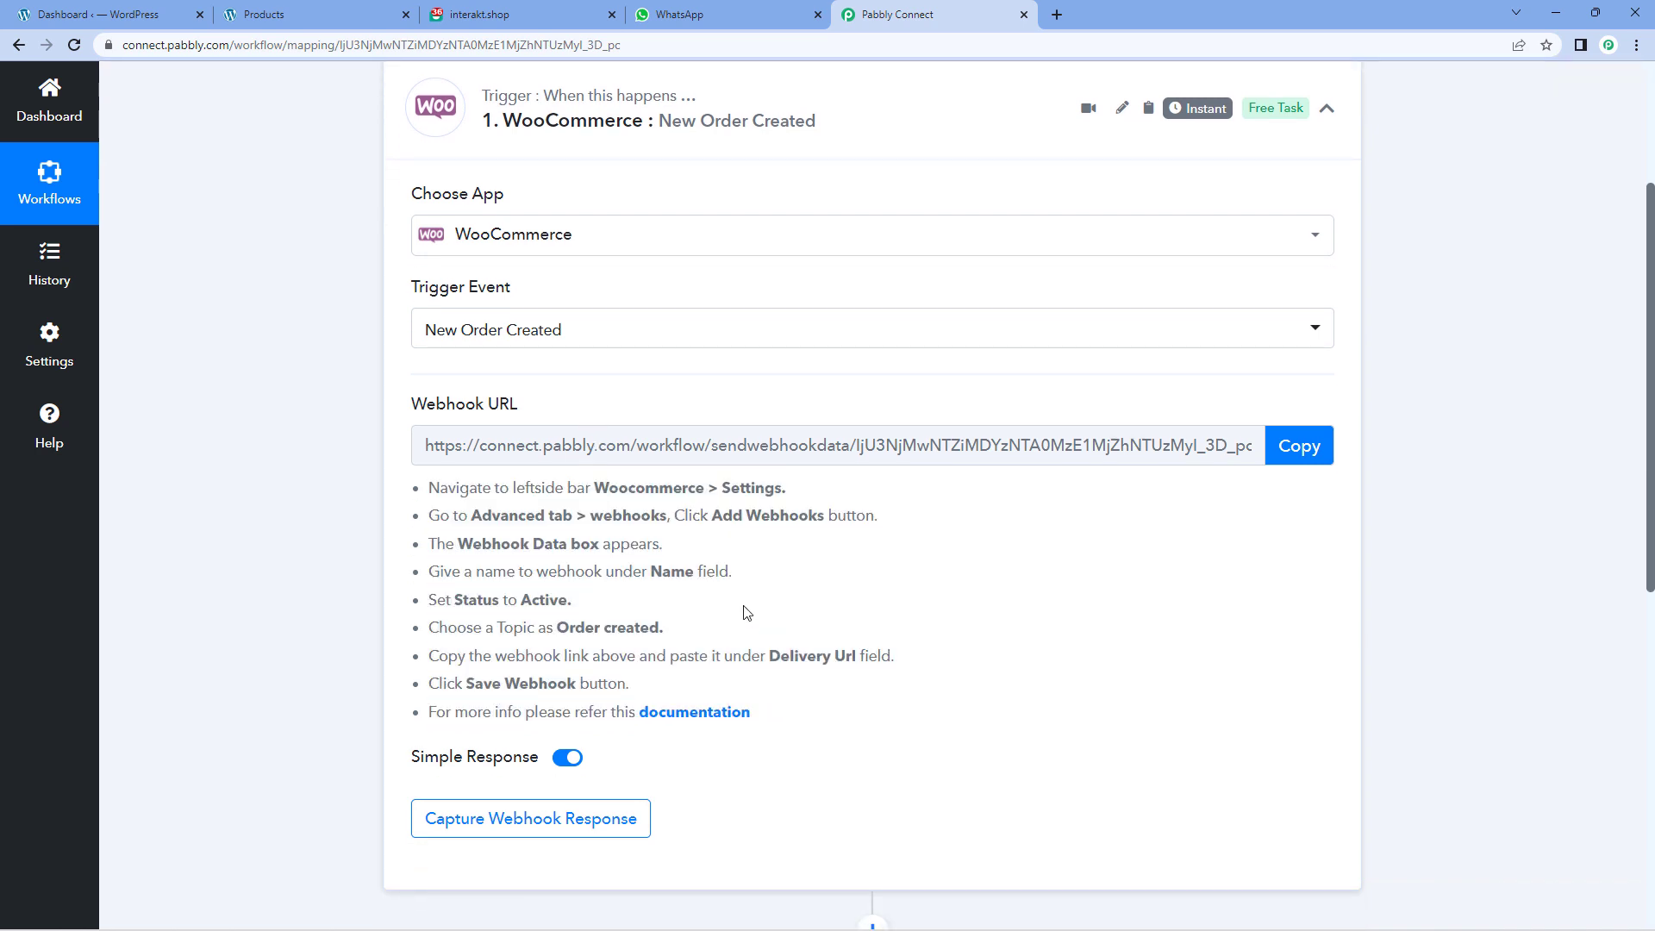
{"action": "left_click", "coordinate": [1300, 445]}
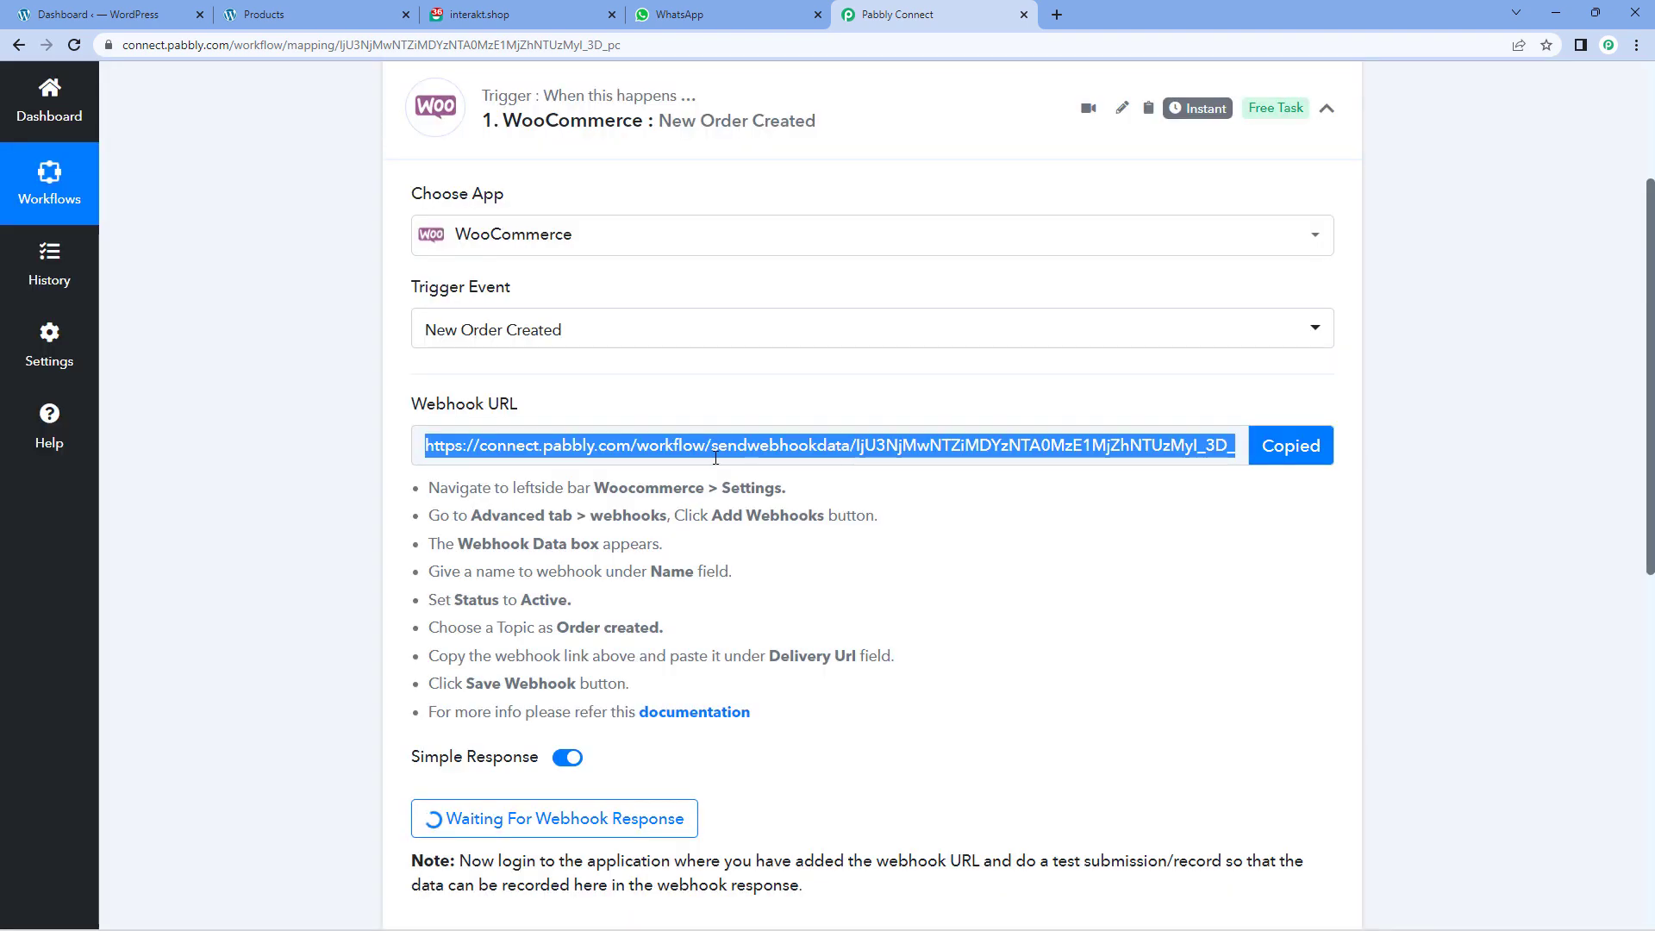
{"action": "left_click", "coordinate": [99, 15]}
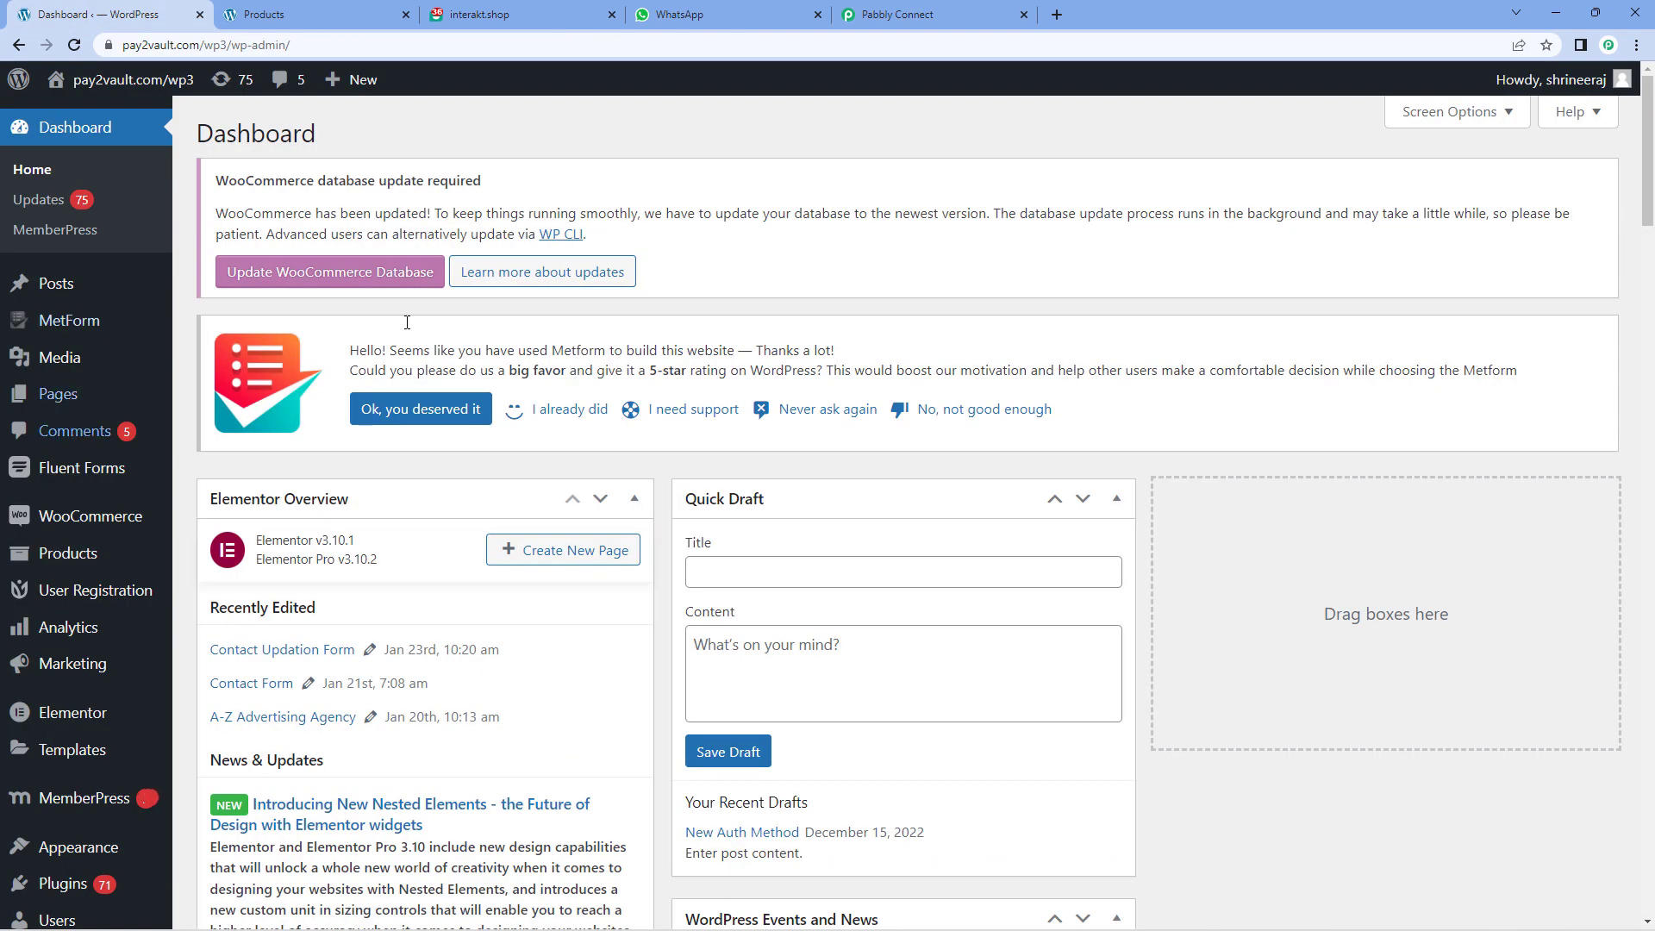
Go to WooCommerce Settings › Advanced › Webhooks.
{"action": "scroll", "coordinate": [407, 327], "scroll_direction": "down", "scroll_amount": 2}
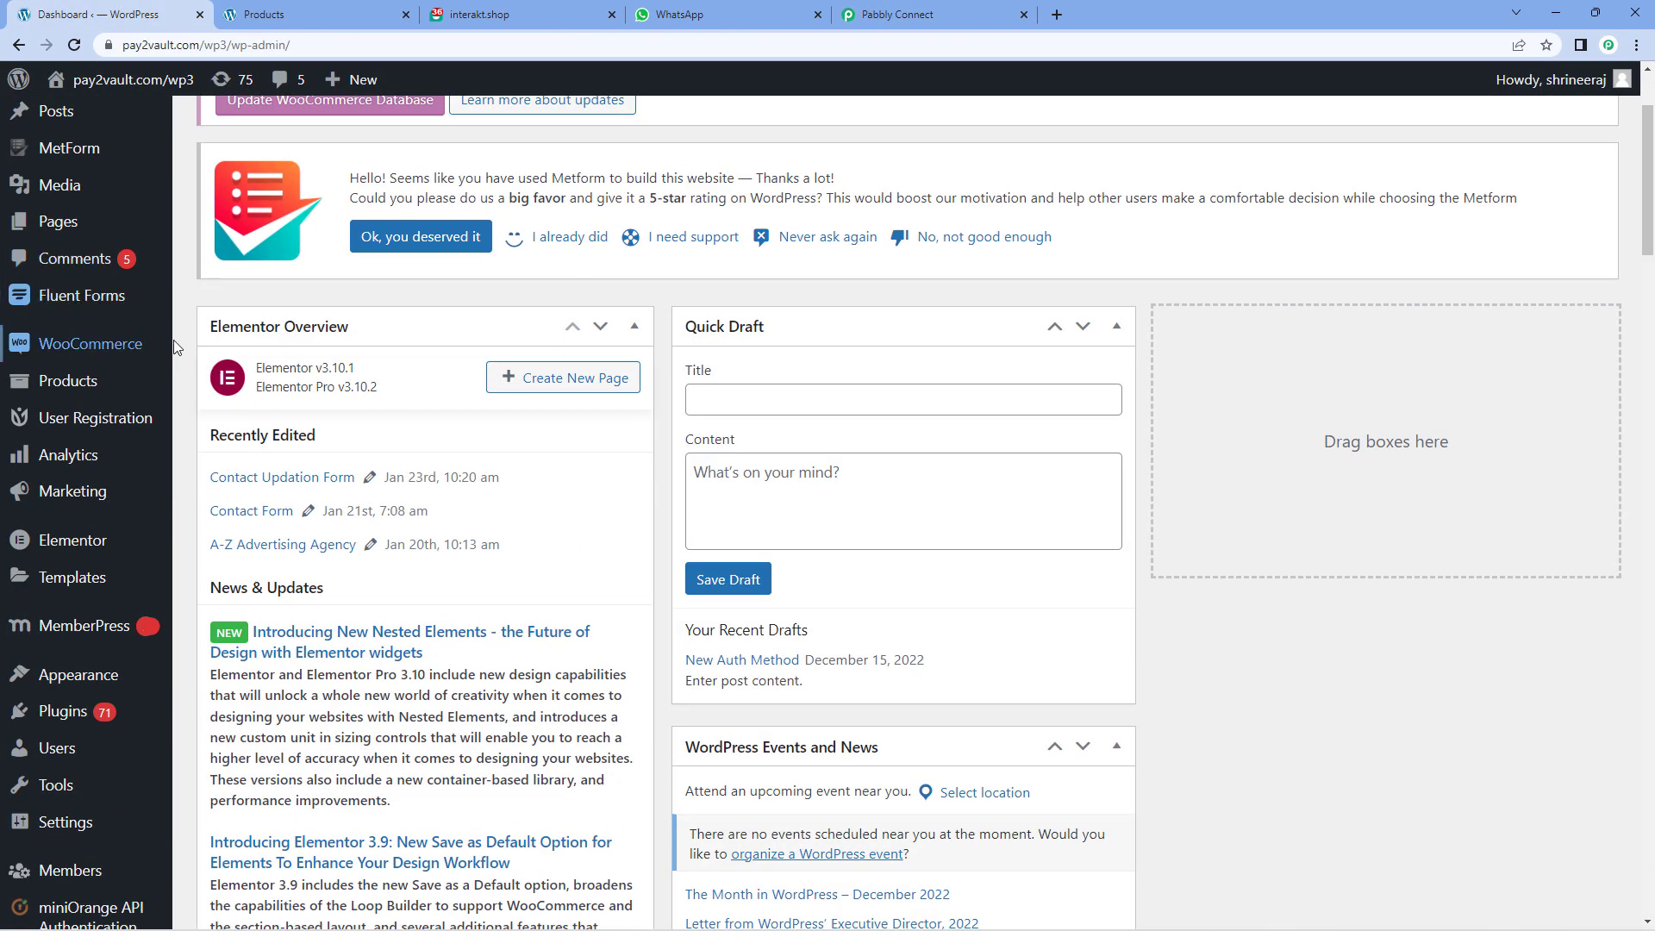
{"action": "mouse_move", "coordinate": [114, 347]}
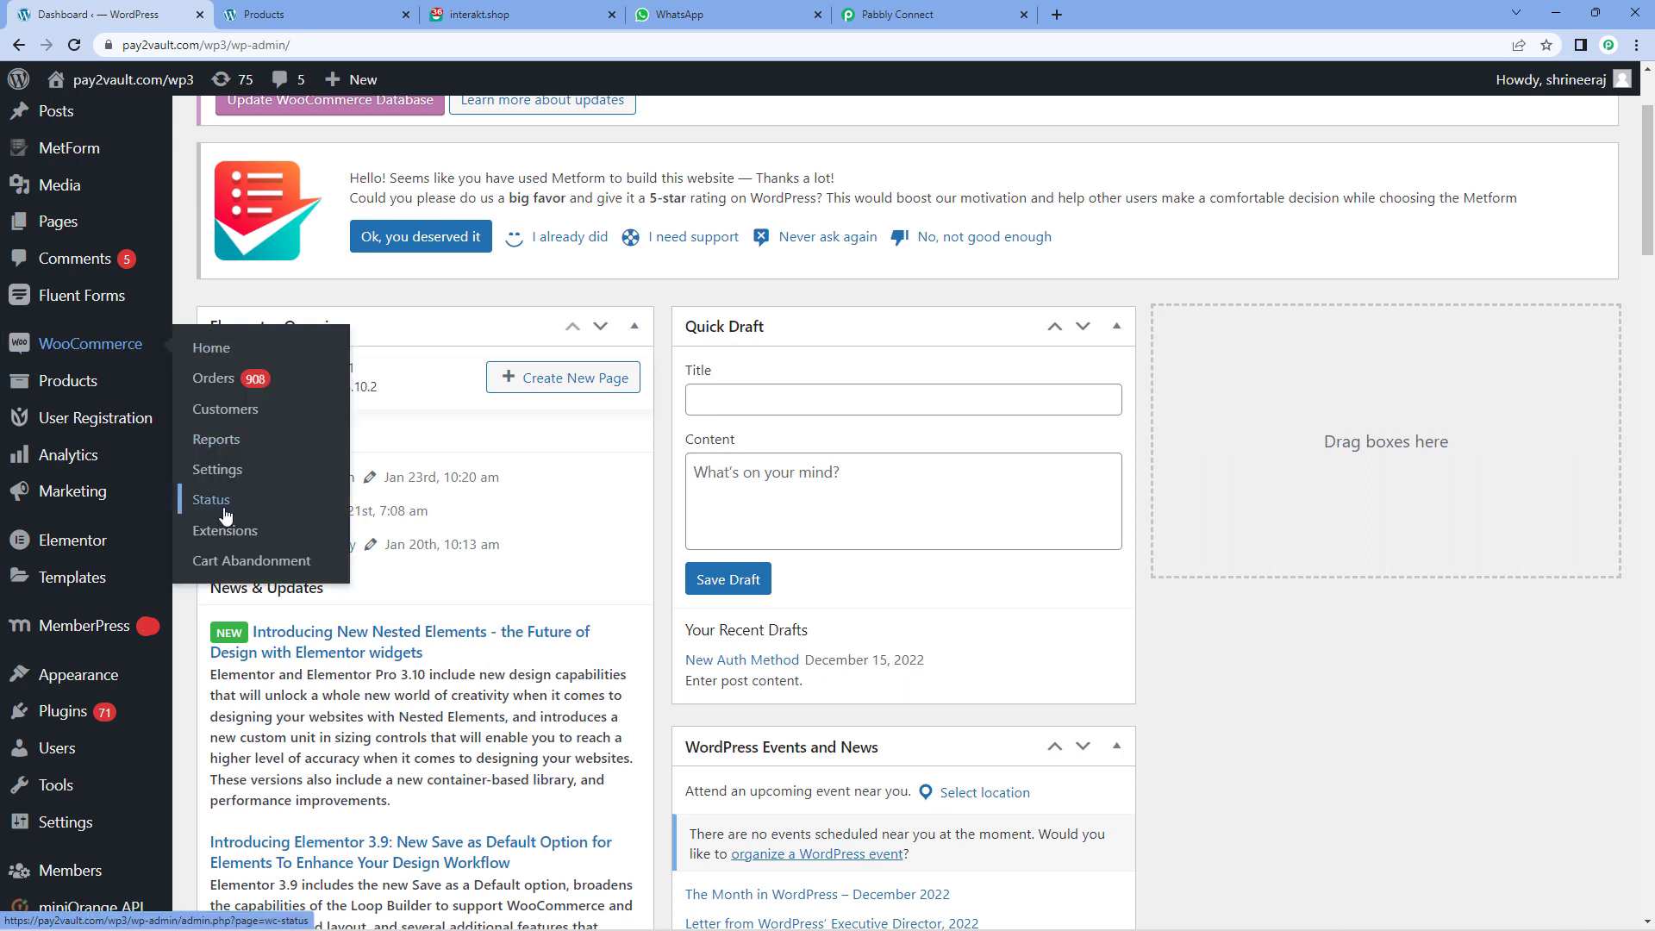
{"action": "left_click", "coordinate": [223, 473]}
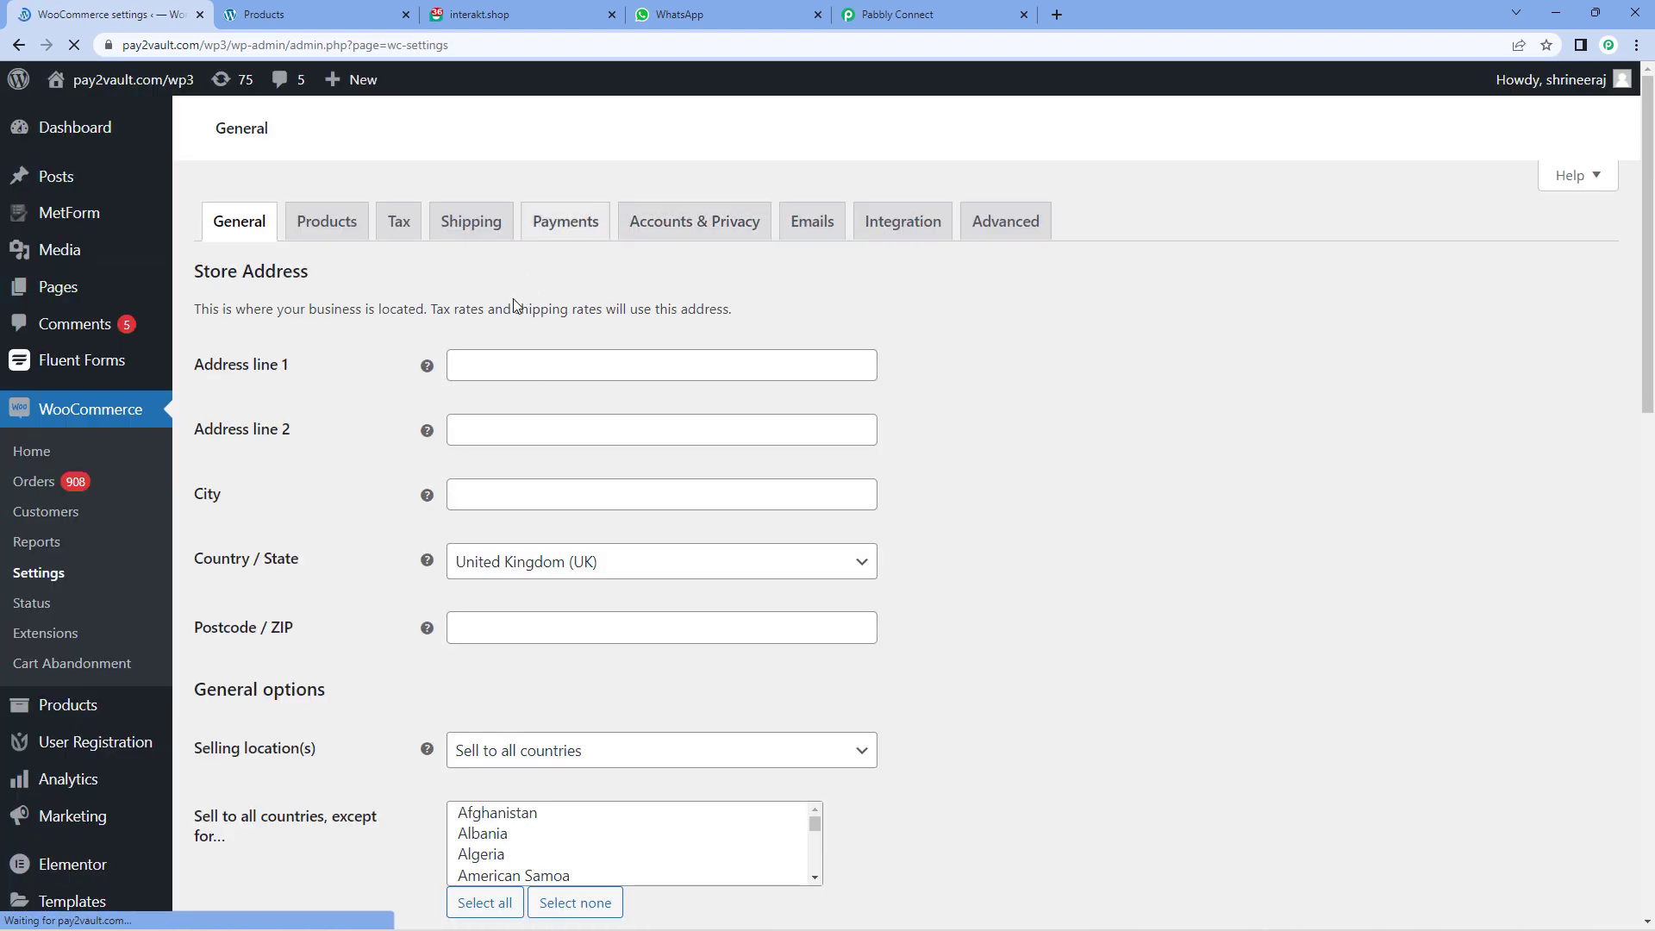
{"action": "left_click", "coordinate": [1021, 231]}
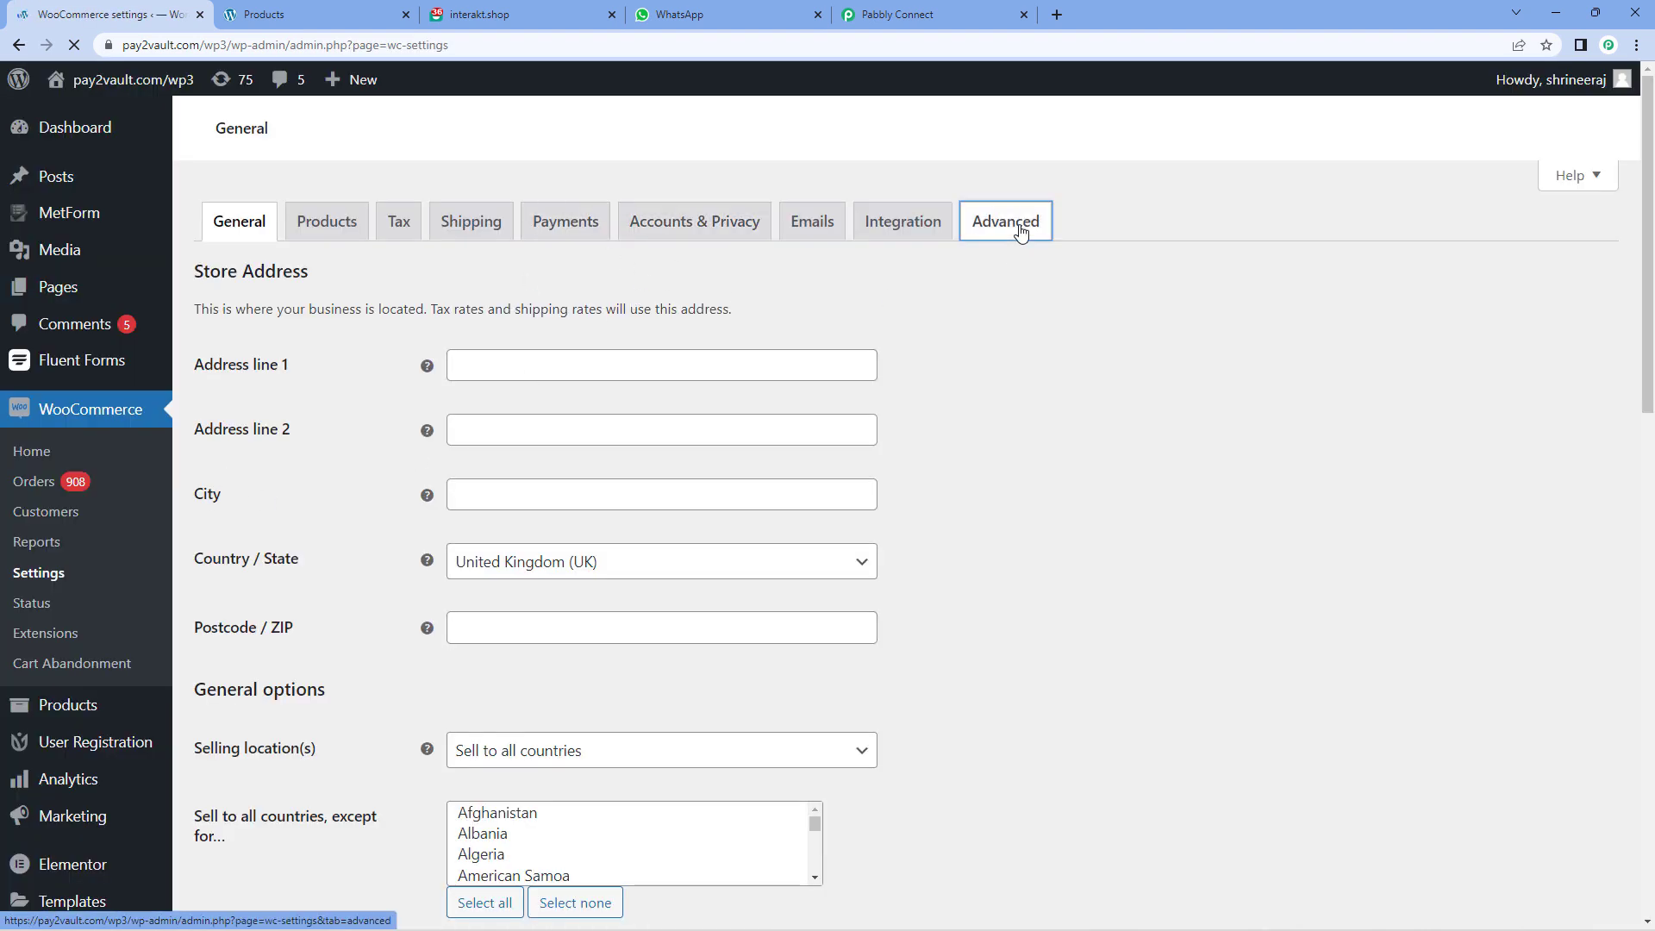
{"action": "scroll", "coordinate": [388, 423], "scroll_direction": "down", "scroll_amount": 3}
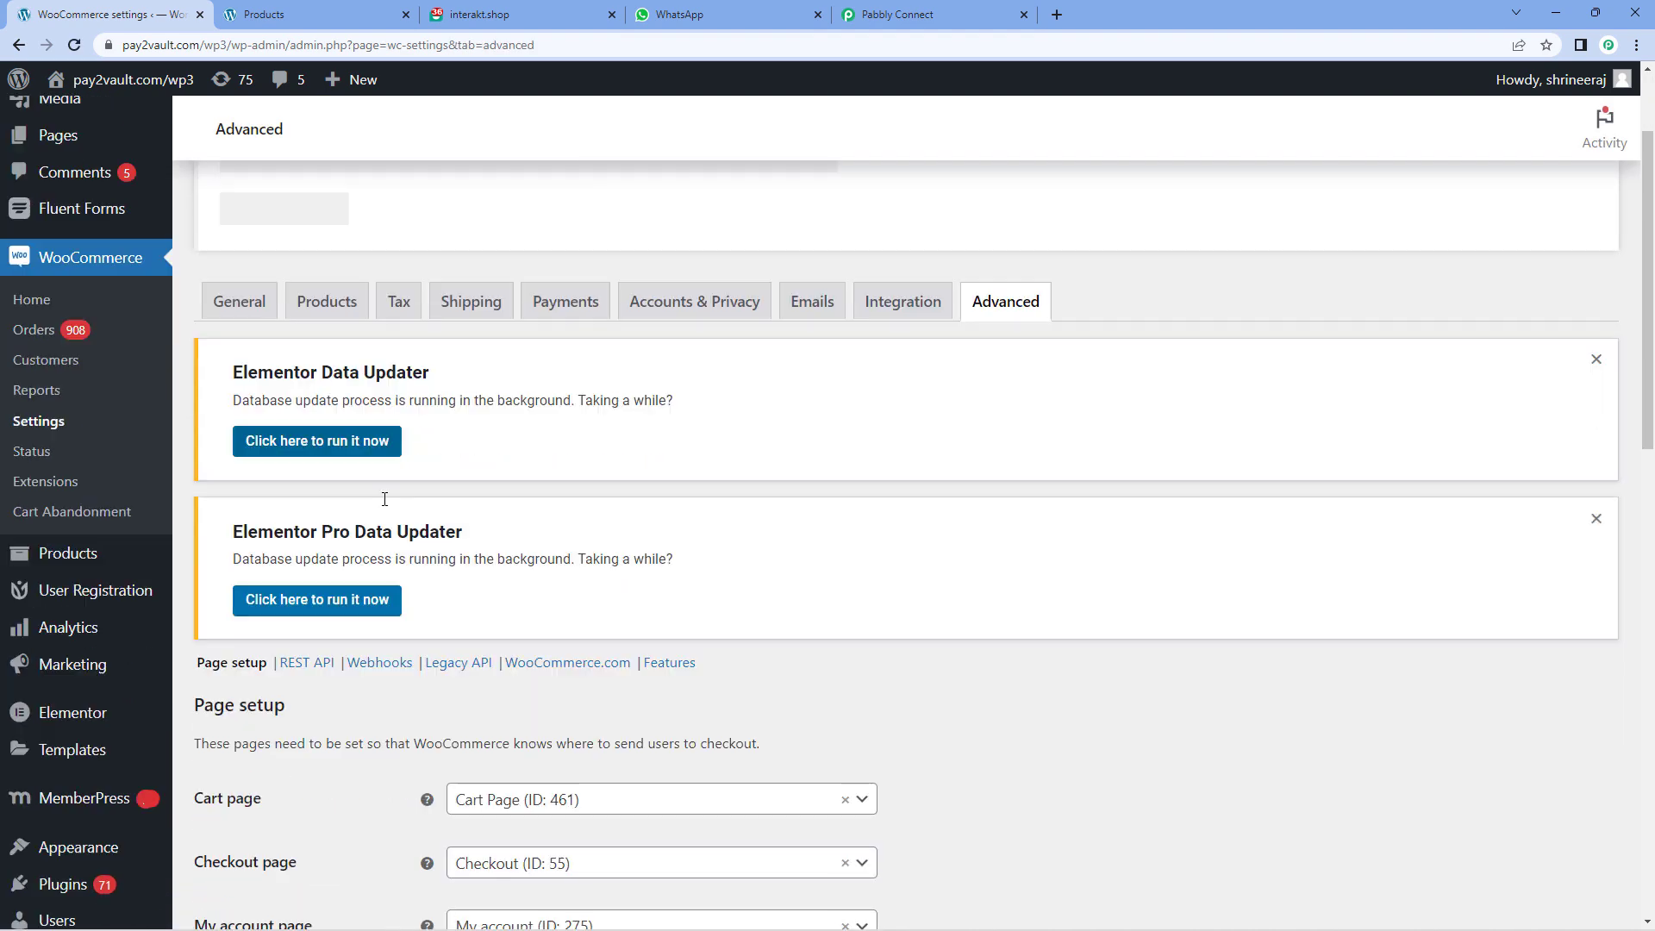
{"action": "scroll", "coordinate": [414, 460], "scroll_direction": "down", "scroll_amount": 2}
{"action": "left_click", "coordinate": [382, 395]}
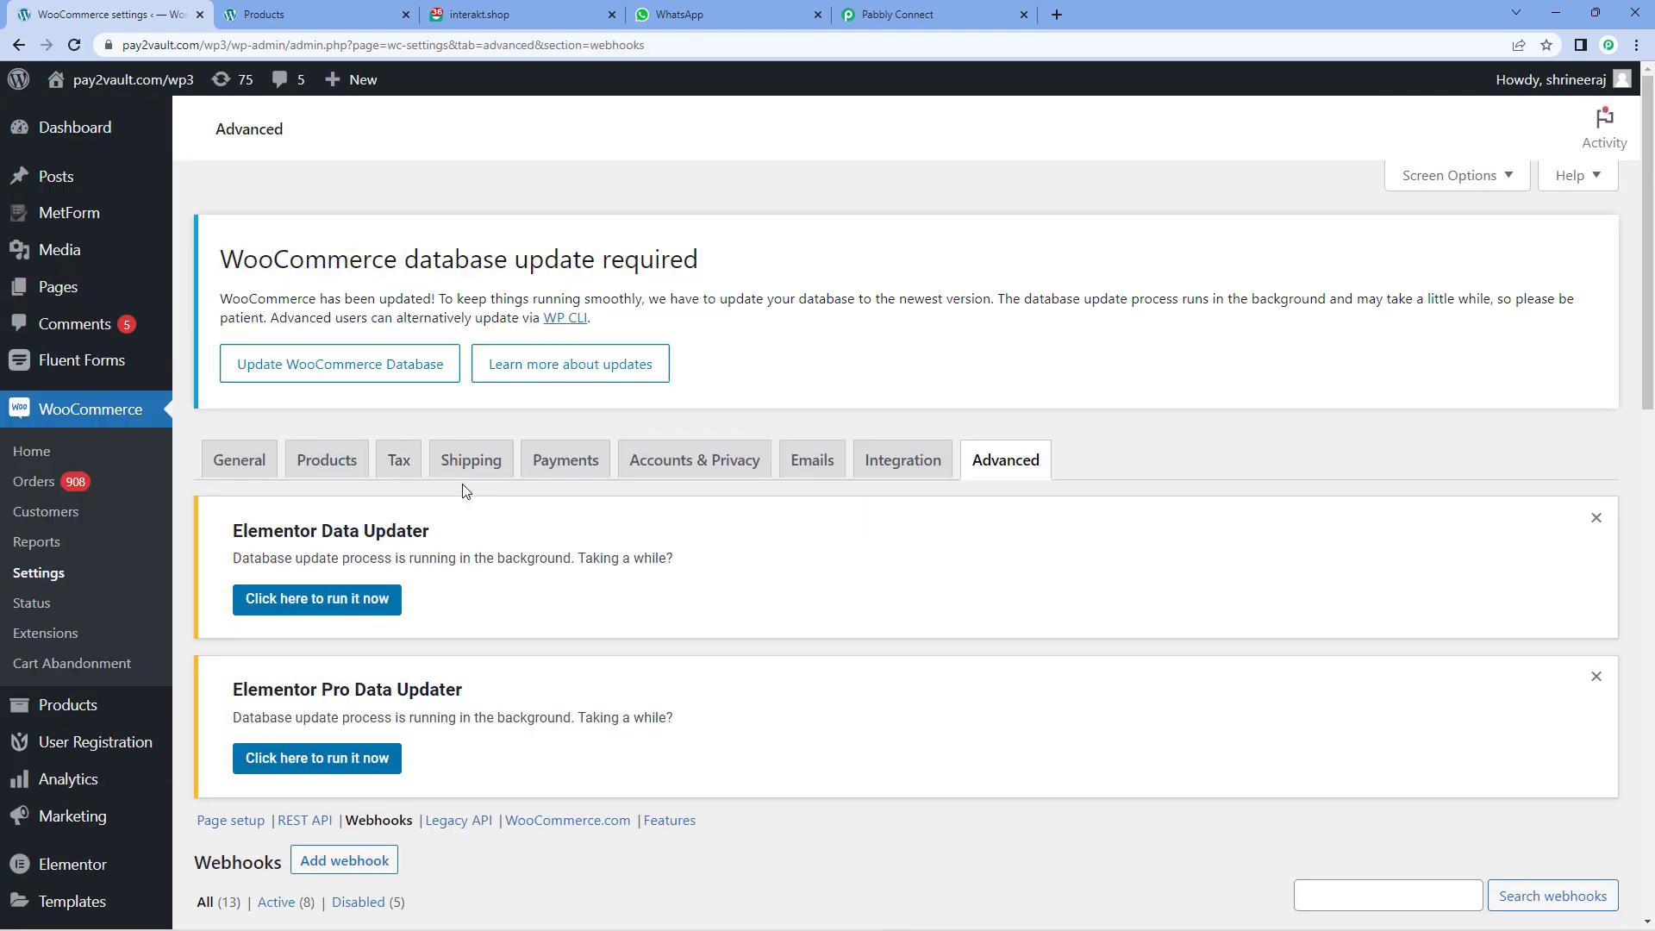
Start adding a new webhook to get a blank webhook form.
{"action": "scroll", "coordinate": [483, 470], "scroll_direction": "down", "scroll_amount": 6}
{"action": "scroll", "coordinate": [498, 457], "scroll_direction": "down", "scroll_amount": 2}
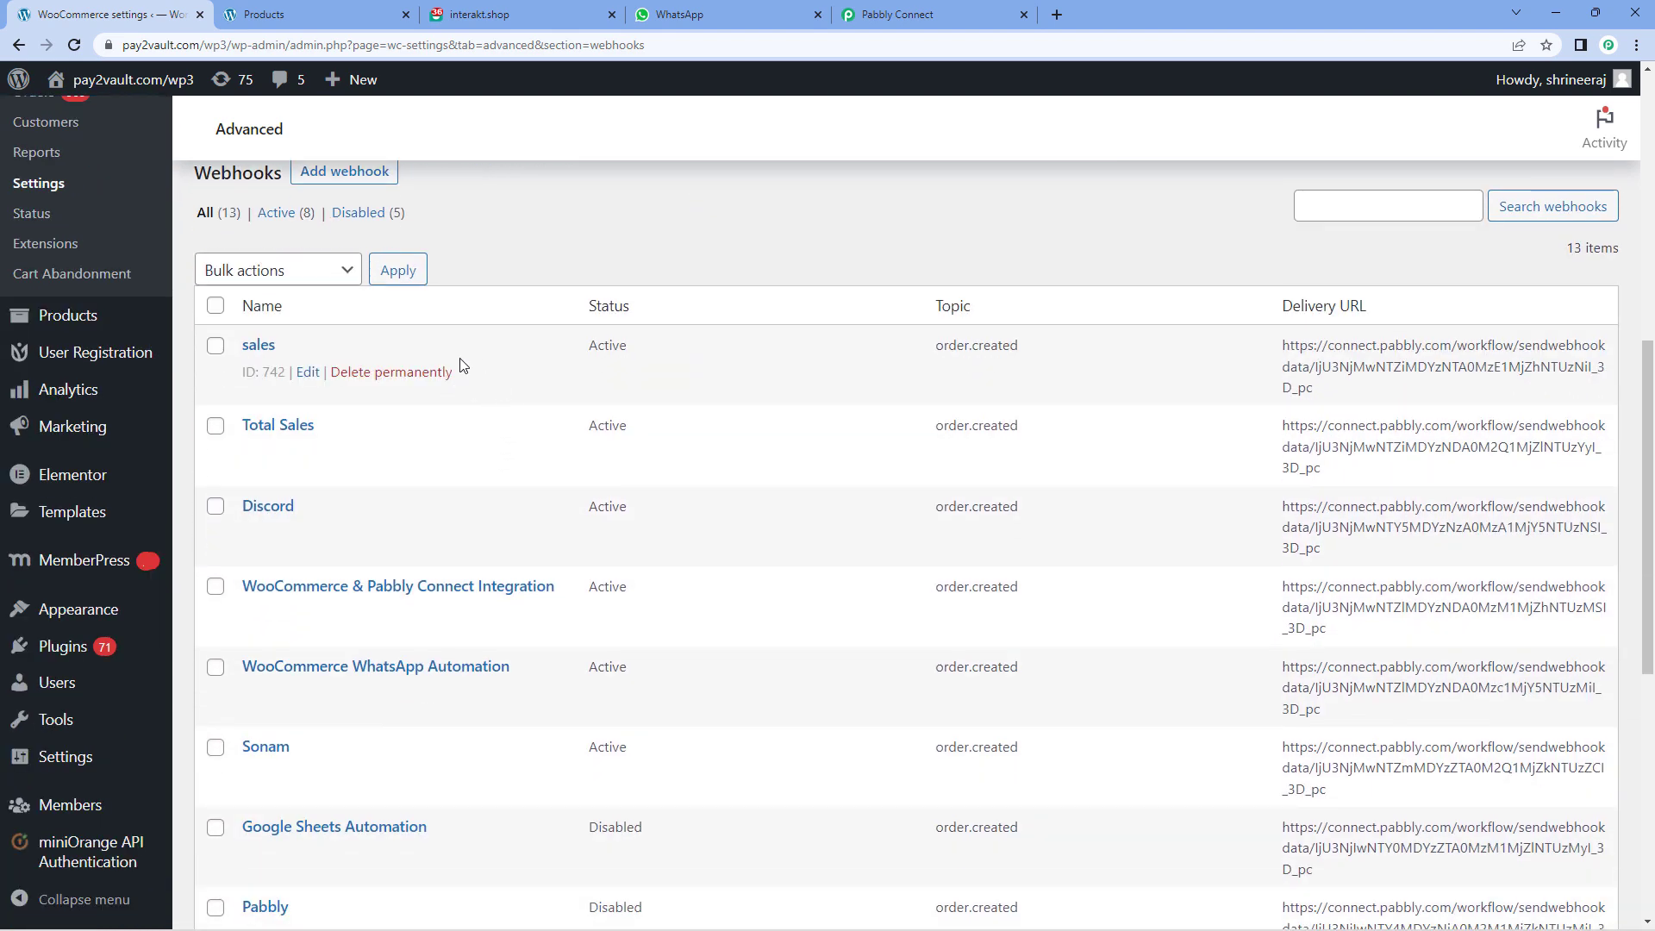
{"action": "scroll", "coordinate": [479, 397], "scroll_direction": "down", "scroll_amount": 2}
{"action": "scroll", "coordinate": [504, 411], "scroll_direction": "up", "scroll_amount": 3}
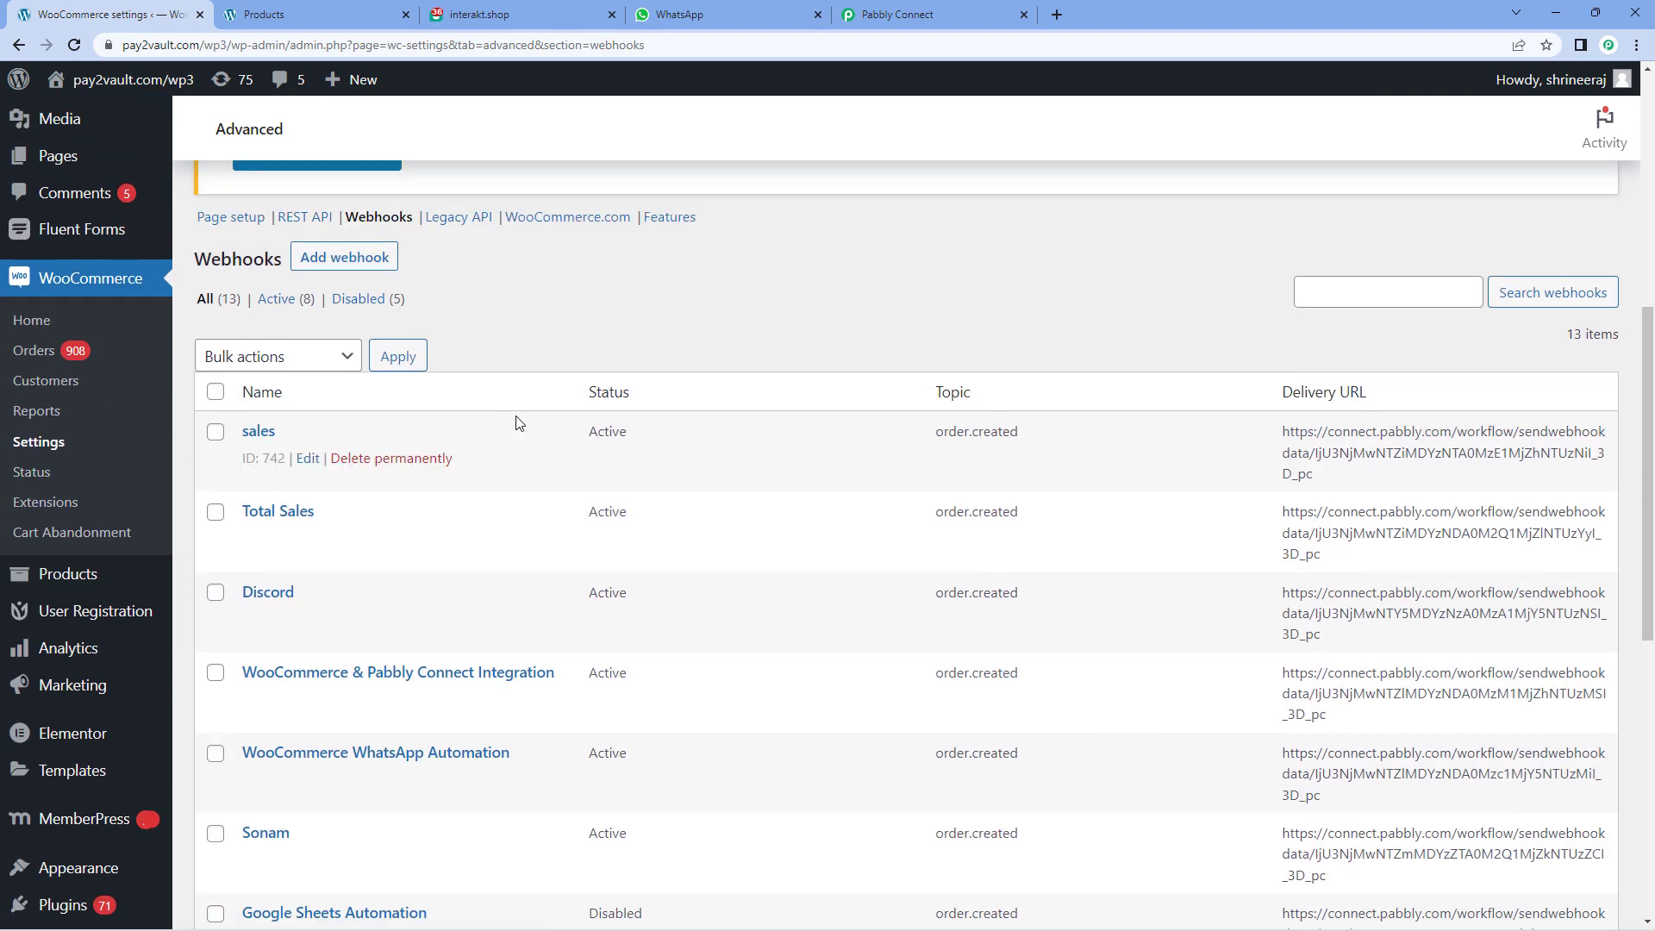
{"action": "scroll", "coordinate": [543, 353], "scroll_direction": "up", "scroll_amount": 2}
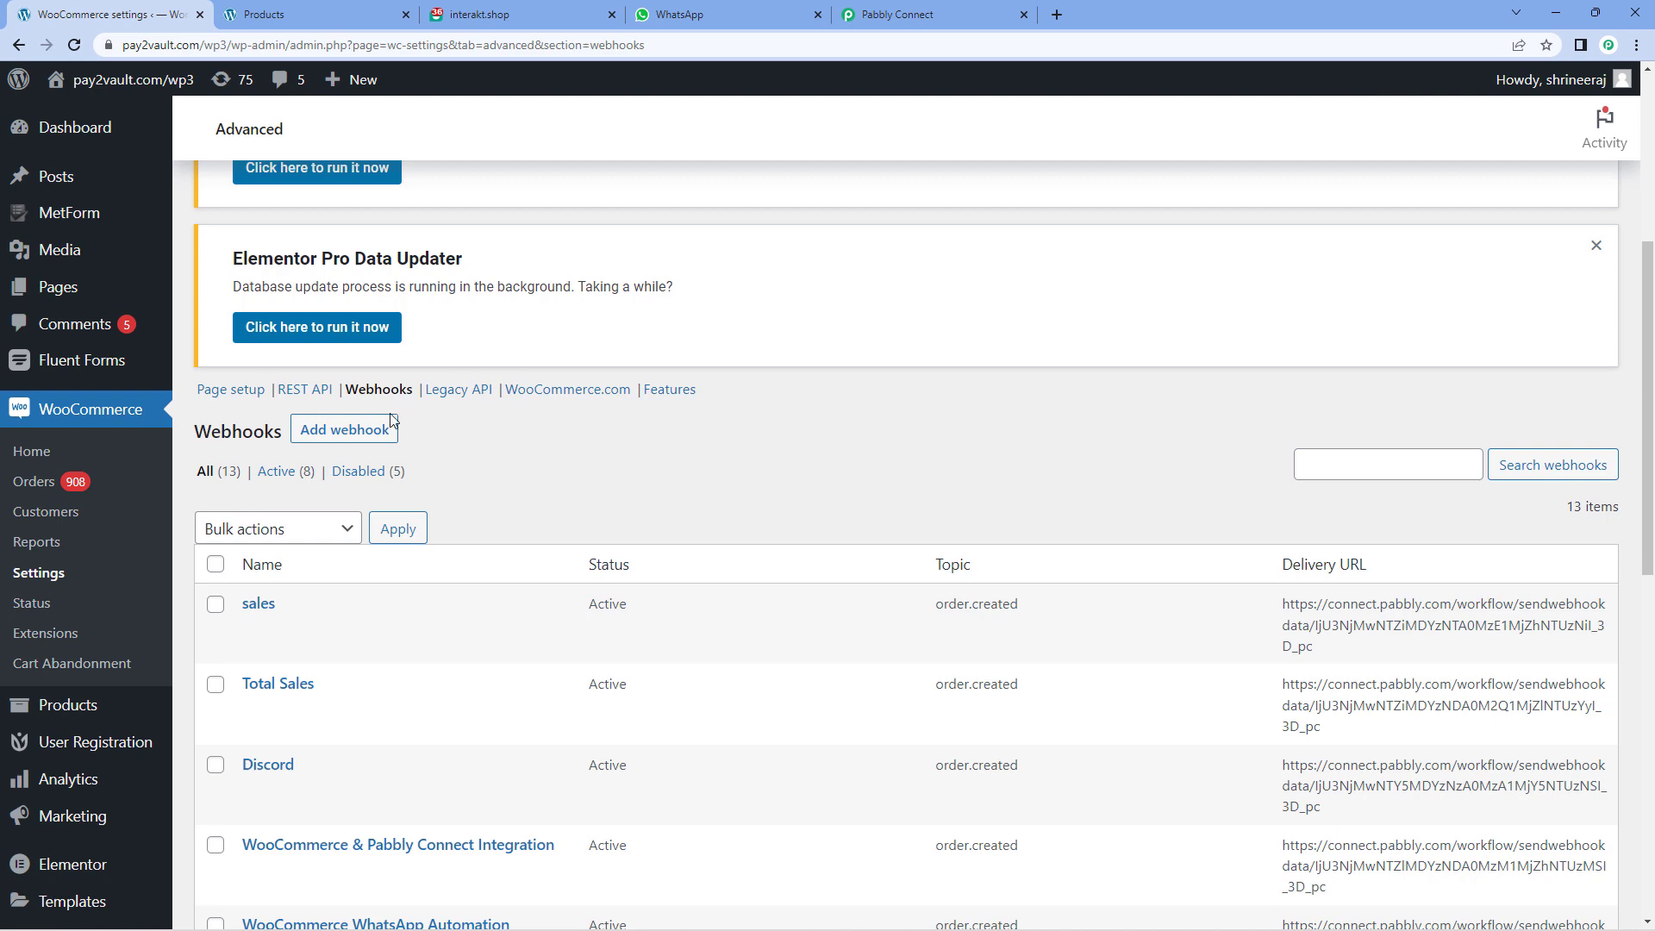
{"action": "left_click", "coordinate": [357, 434]}
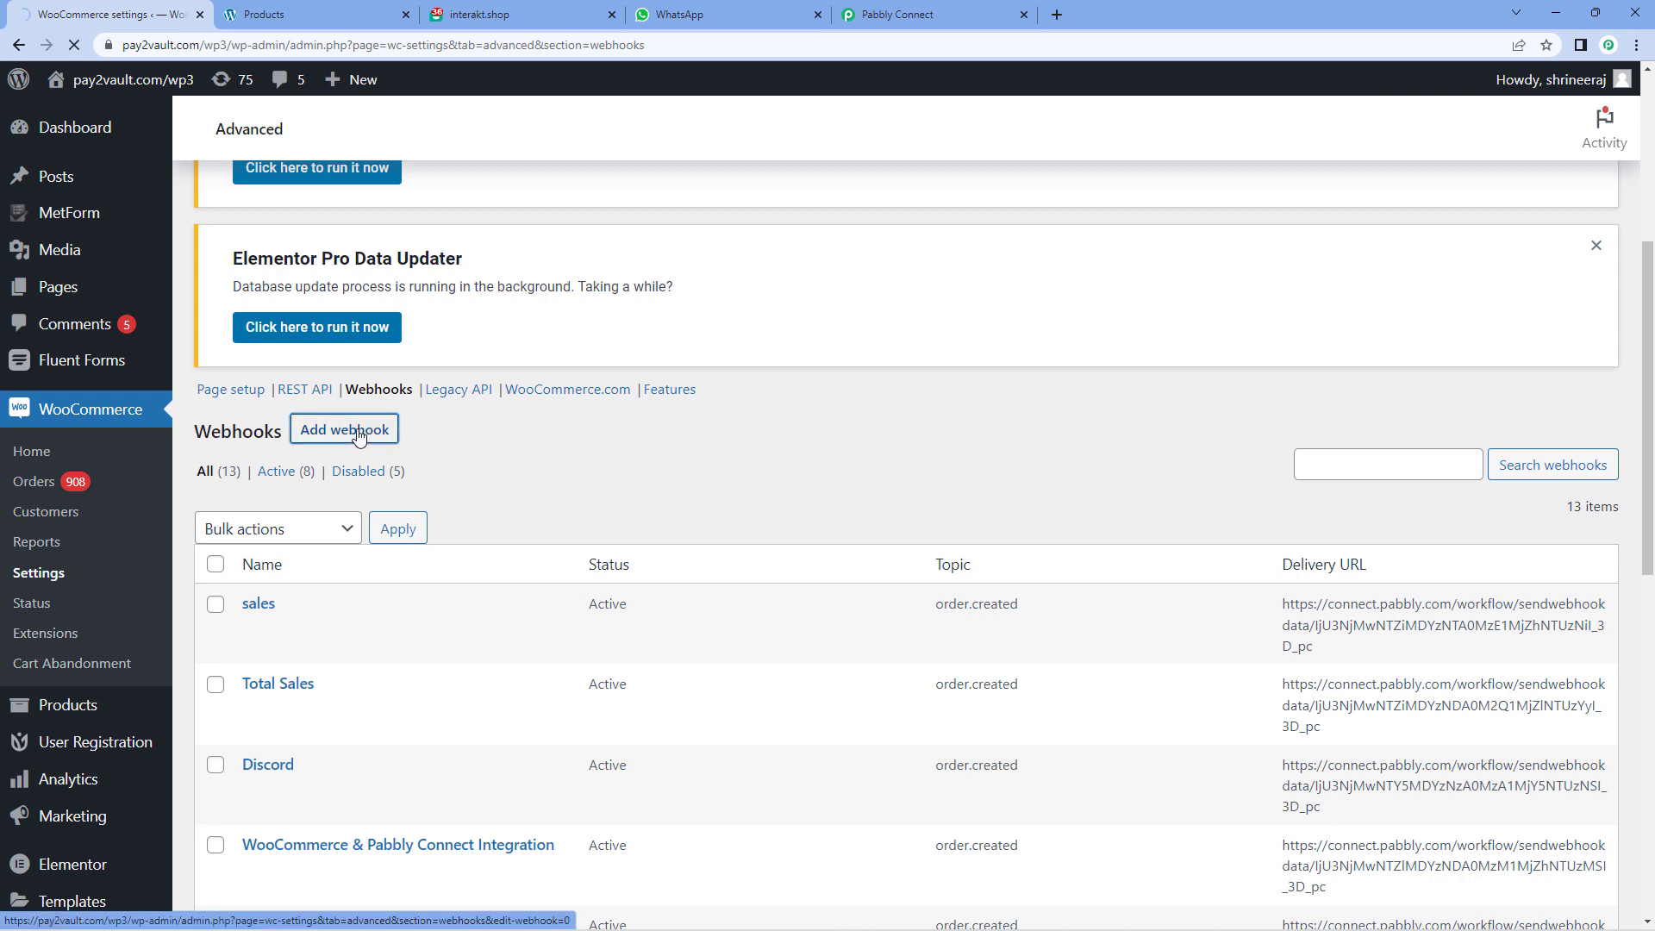
{"action": "scroll", "coordinate": [440, 444], "scroll_direction": "down", "scroll_amount": 3}
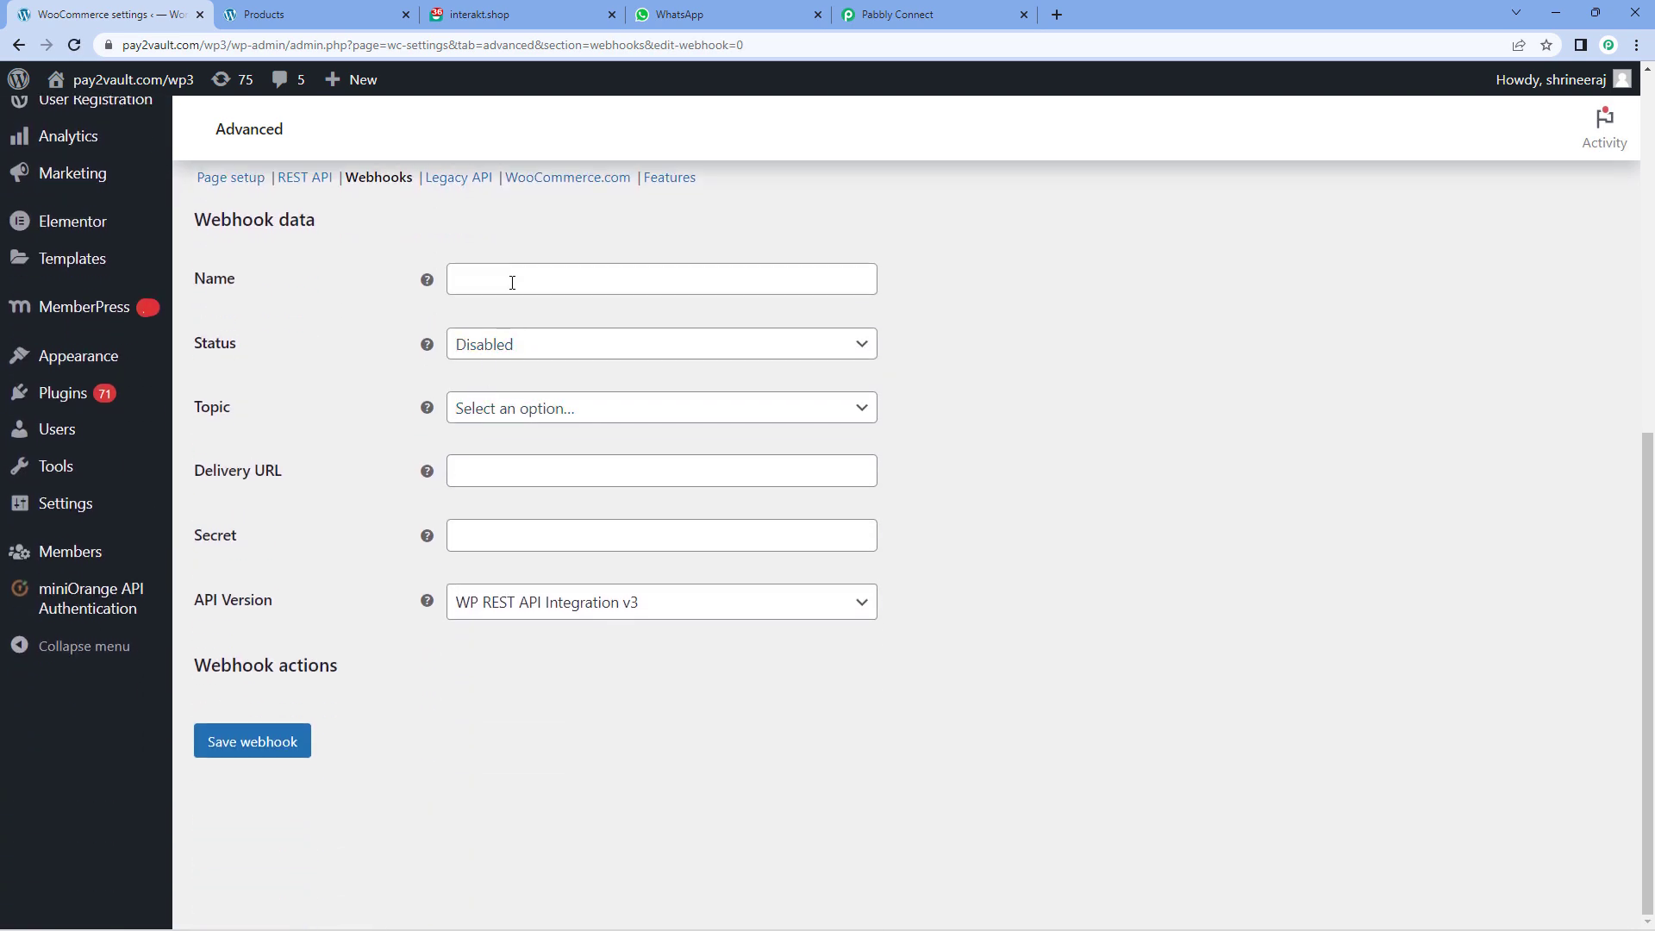
Name the webhook 'pabbly', set its status to Active and topic to Order created.
{"action": "left_click", "coordinate": [513, 283]}
{"action": "type", "text": "pa"}
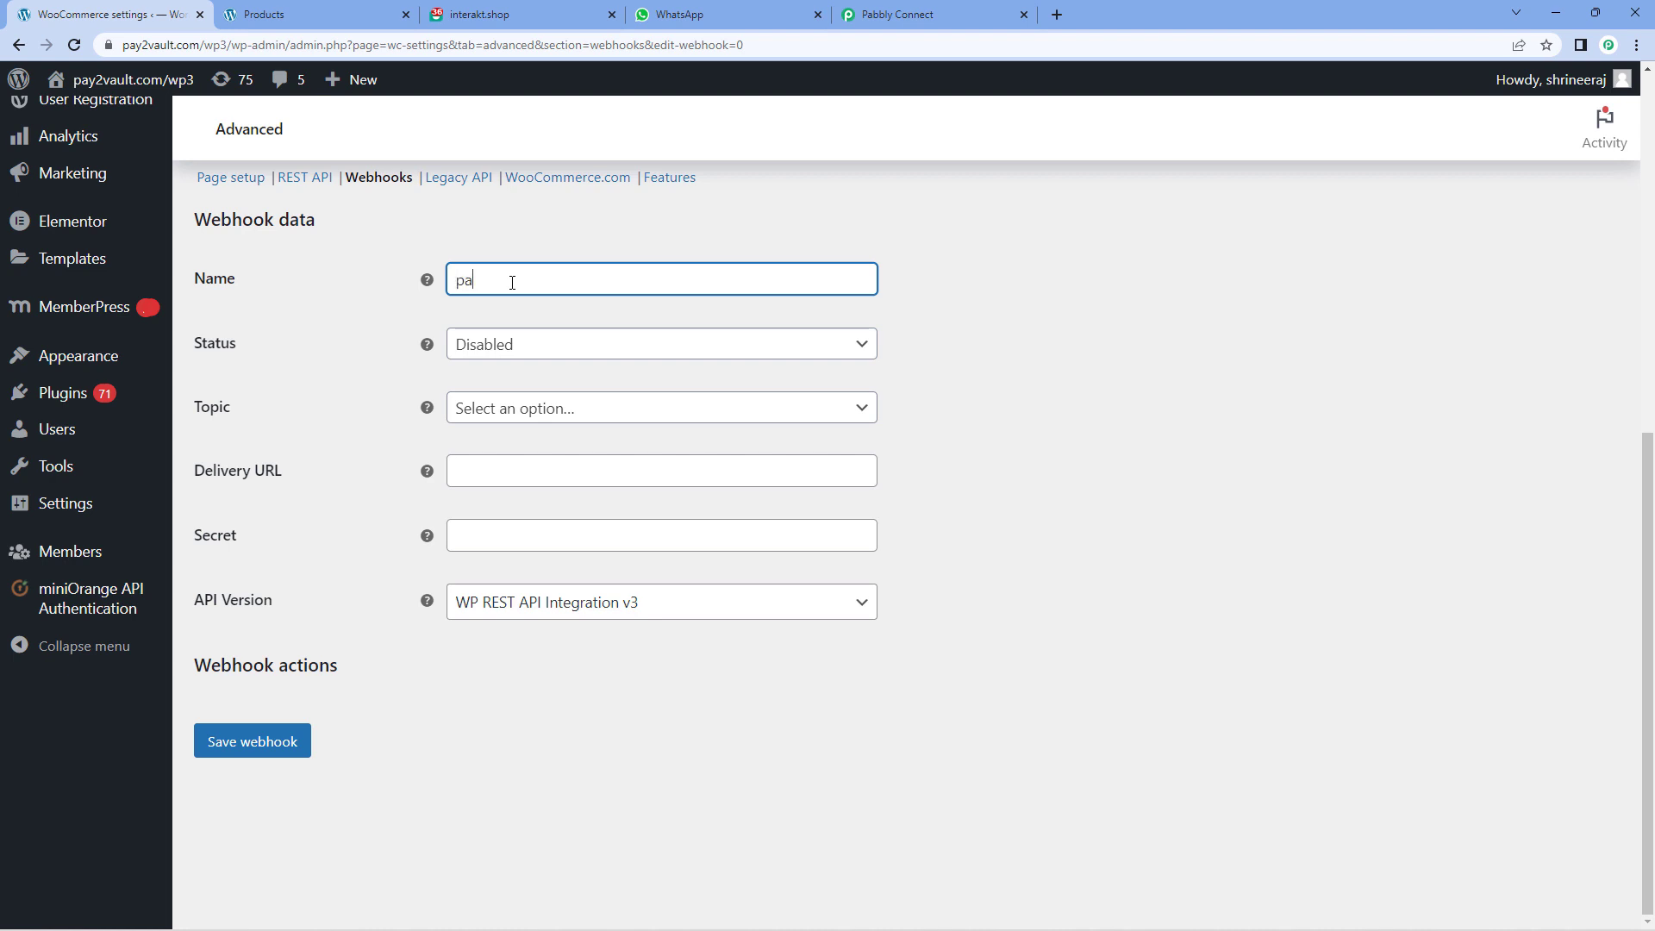
{"action": "type", "text": "bbly"}
{"action": "left_click", "coordinate": [509, 344]}
{"action": "left_click", "coordinate": [474, 375]}
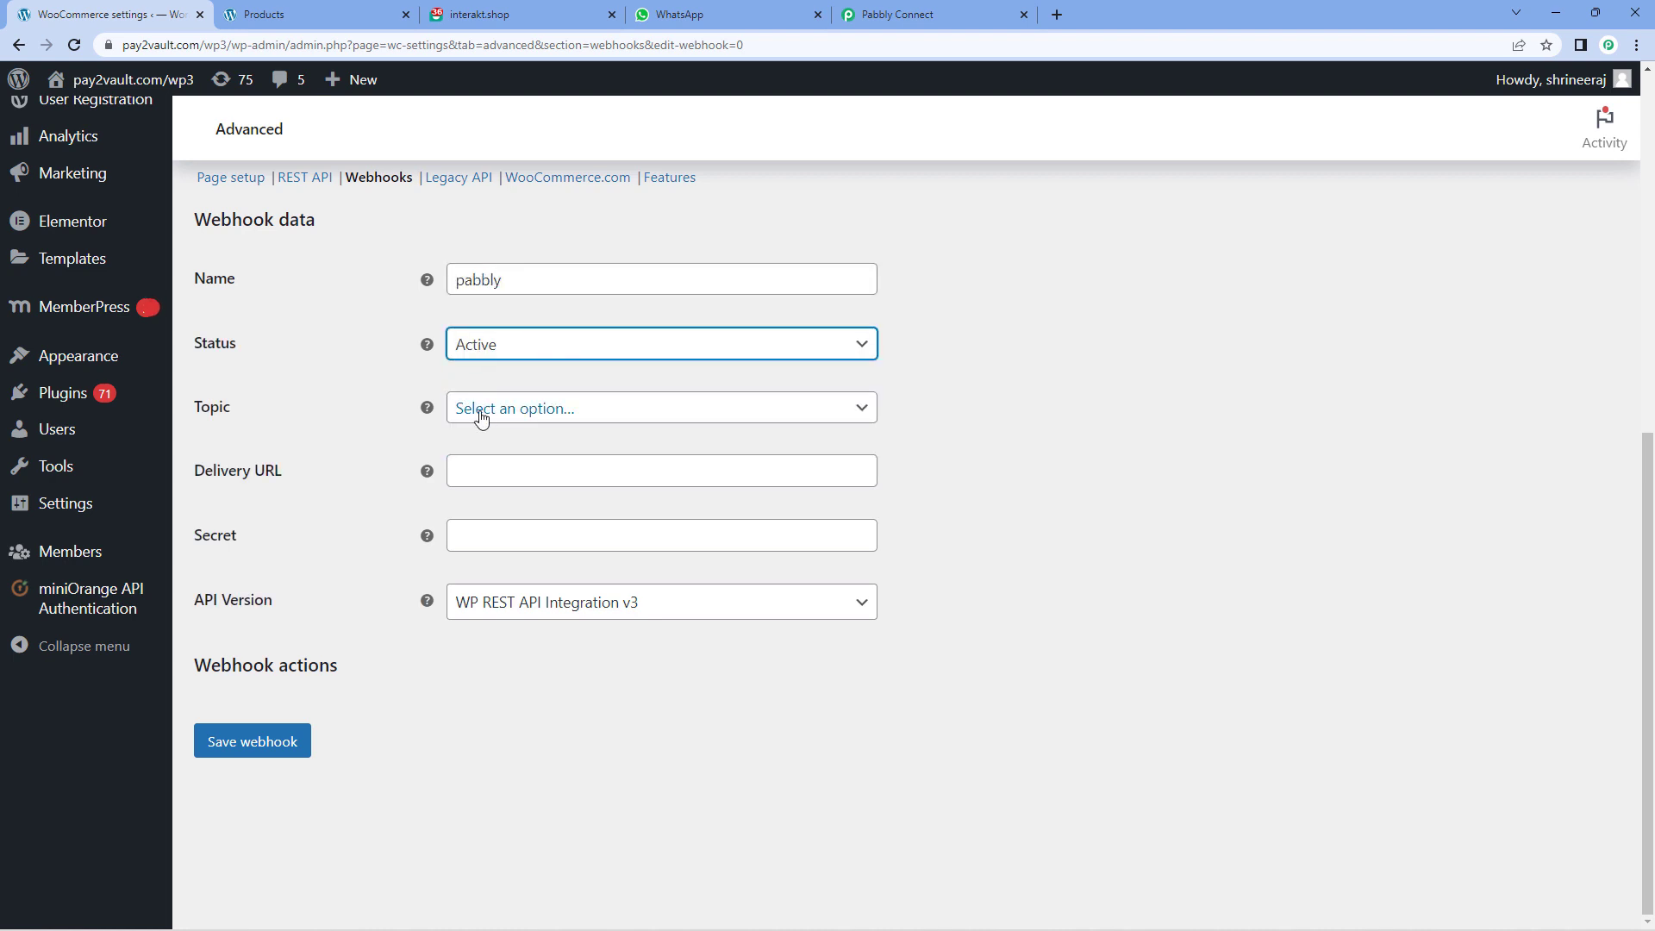
{"action": "left_click", "coordinate": [496, 410]}
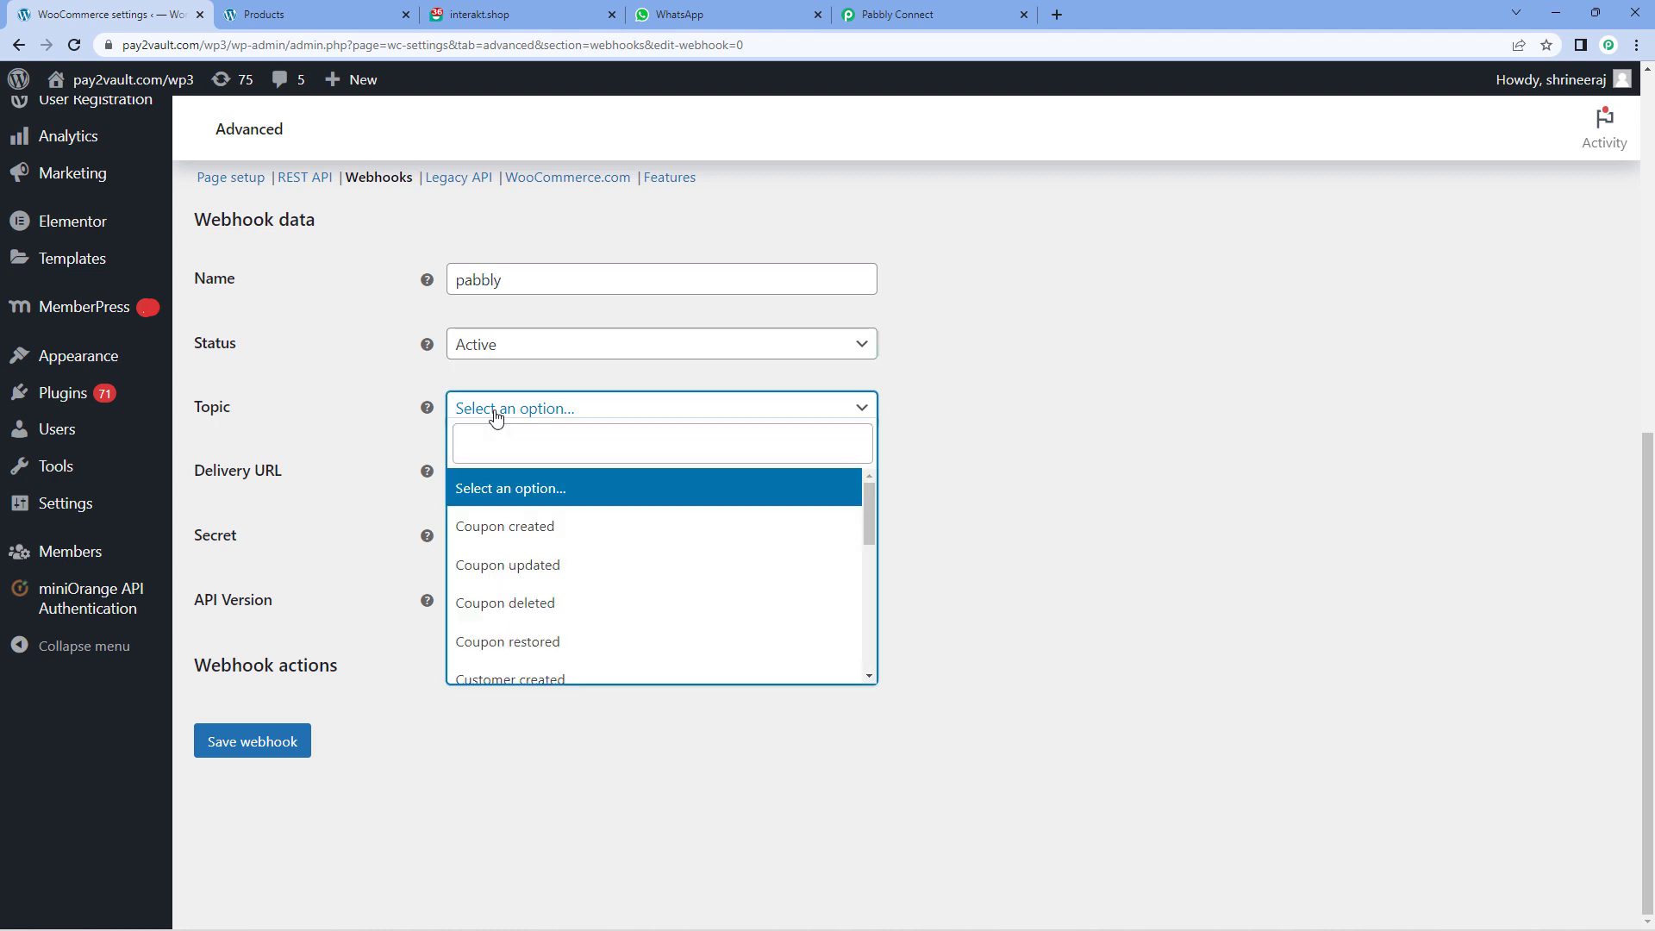
{"action": "scroll", "coordinate": [524, 491], "scroll_direction": "down", "scroll_amount": 3}
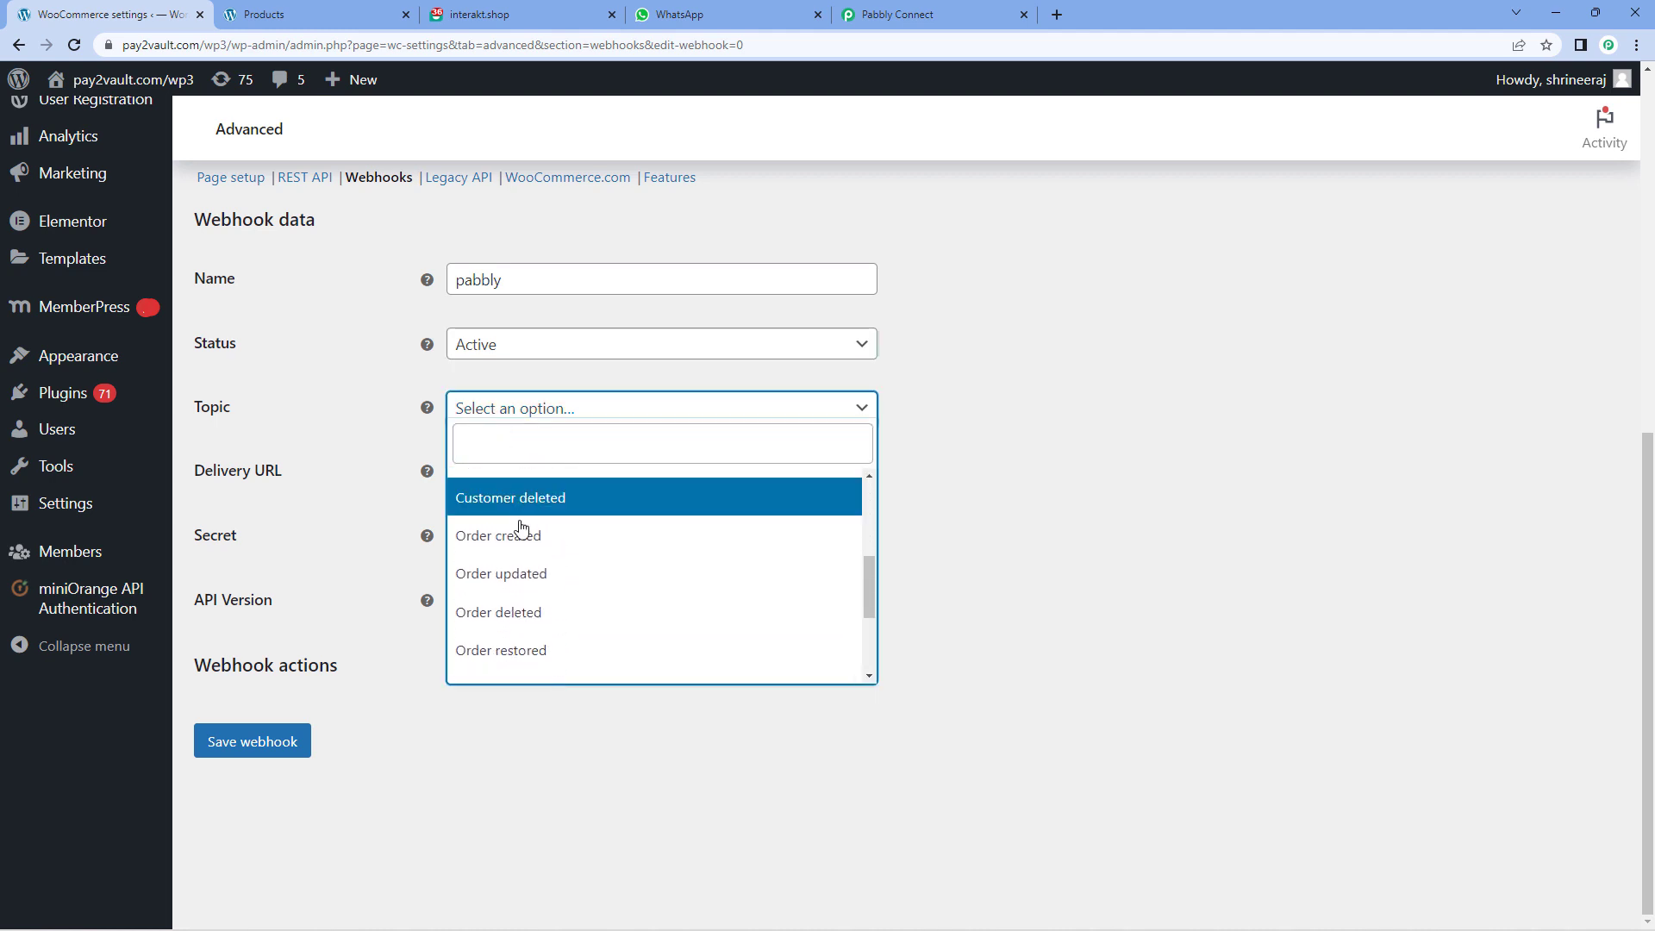
{"action": "left_click", "coordinate": [521, 534]}
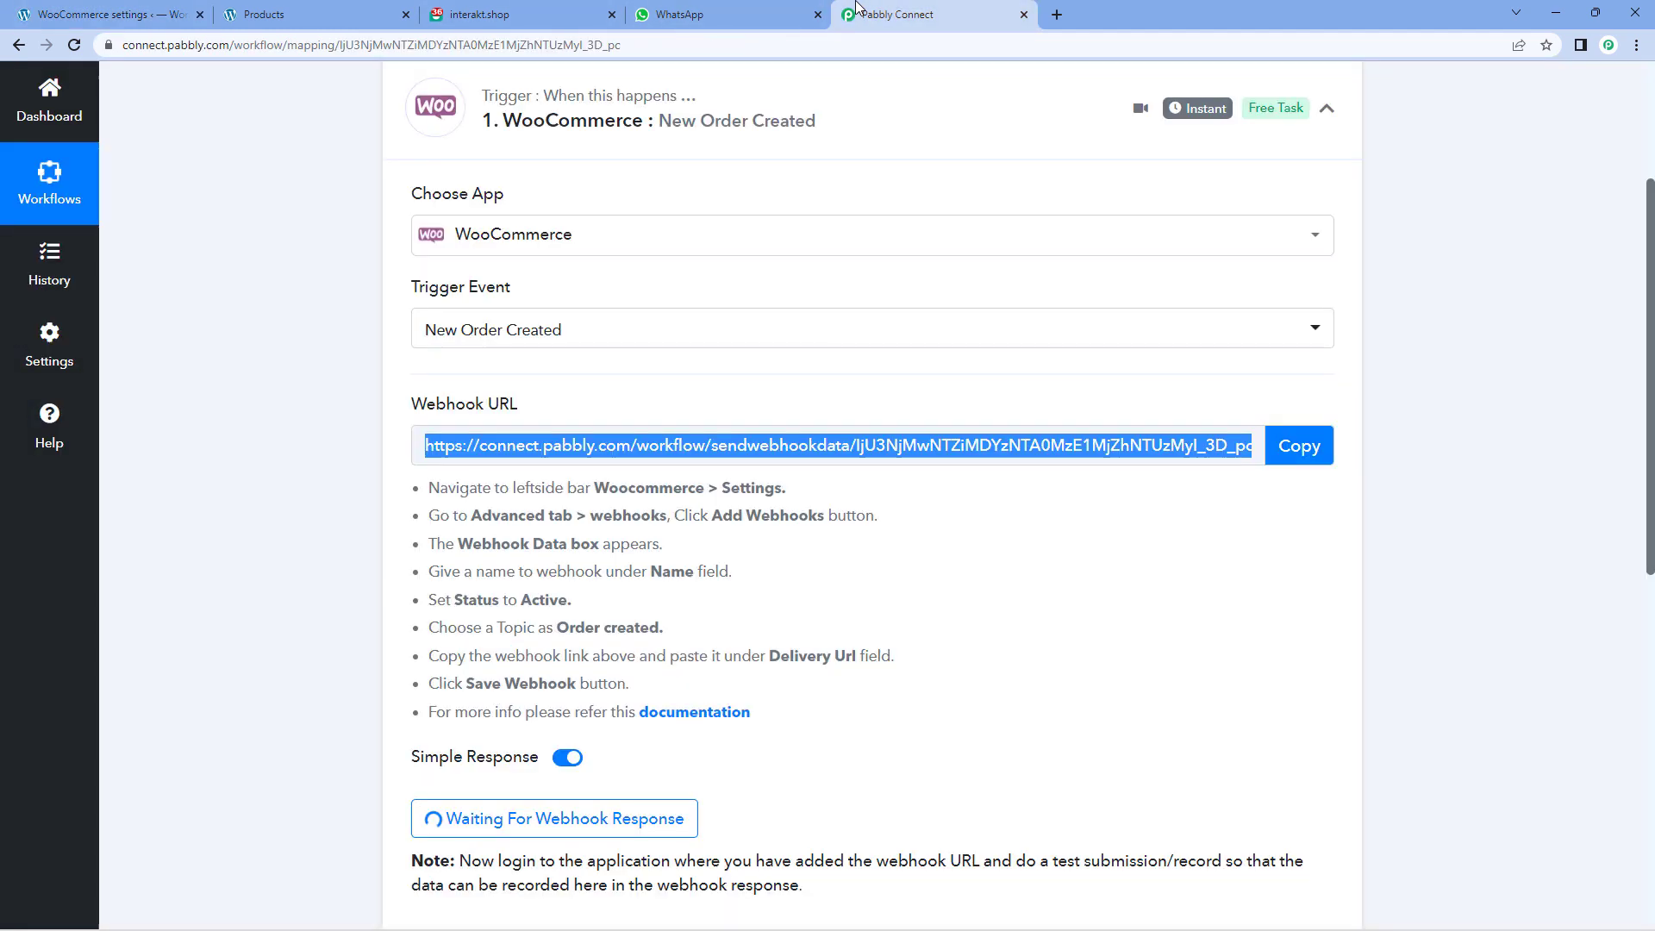
Paste the Pabbly webhook URL as the Delivery URL, save the webhook, and return to Pabbly.
{"action": "left_click", "coordinate": [897, 14]}
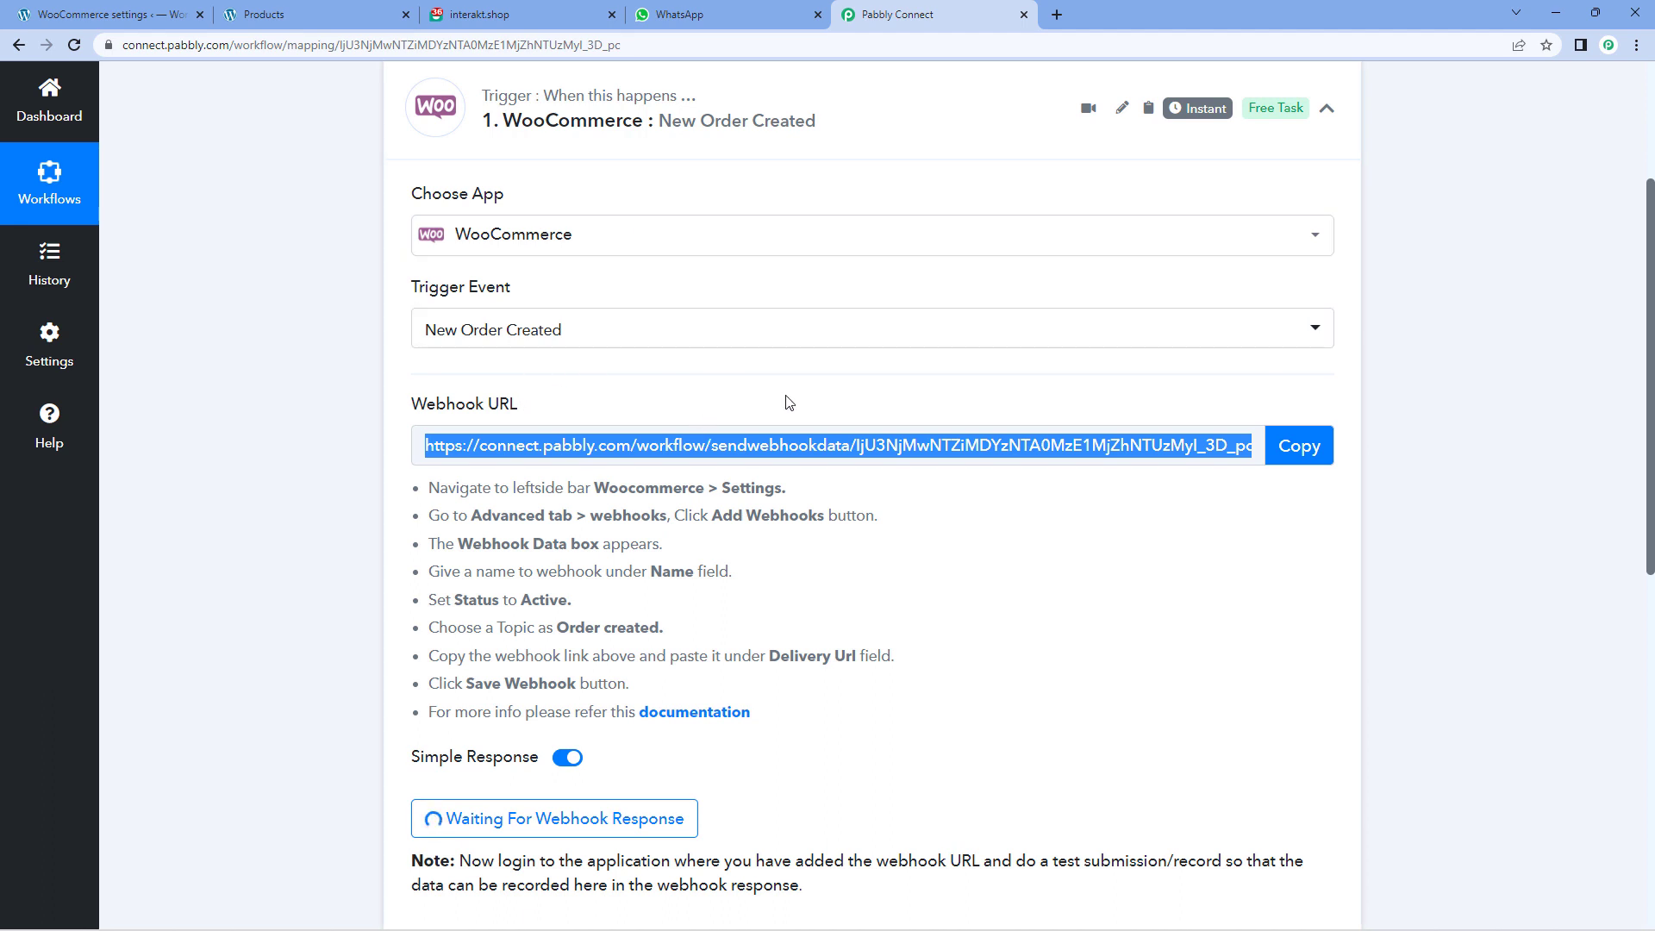
{"action": "left_click", "coordinate": [95, 14]}
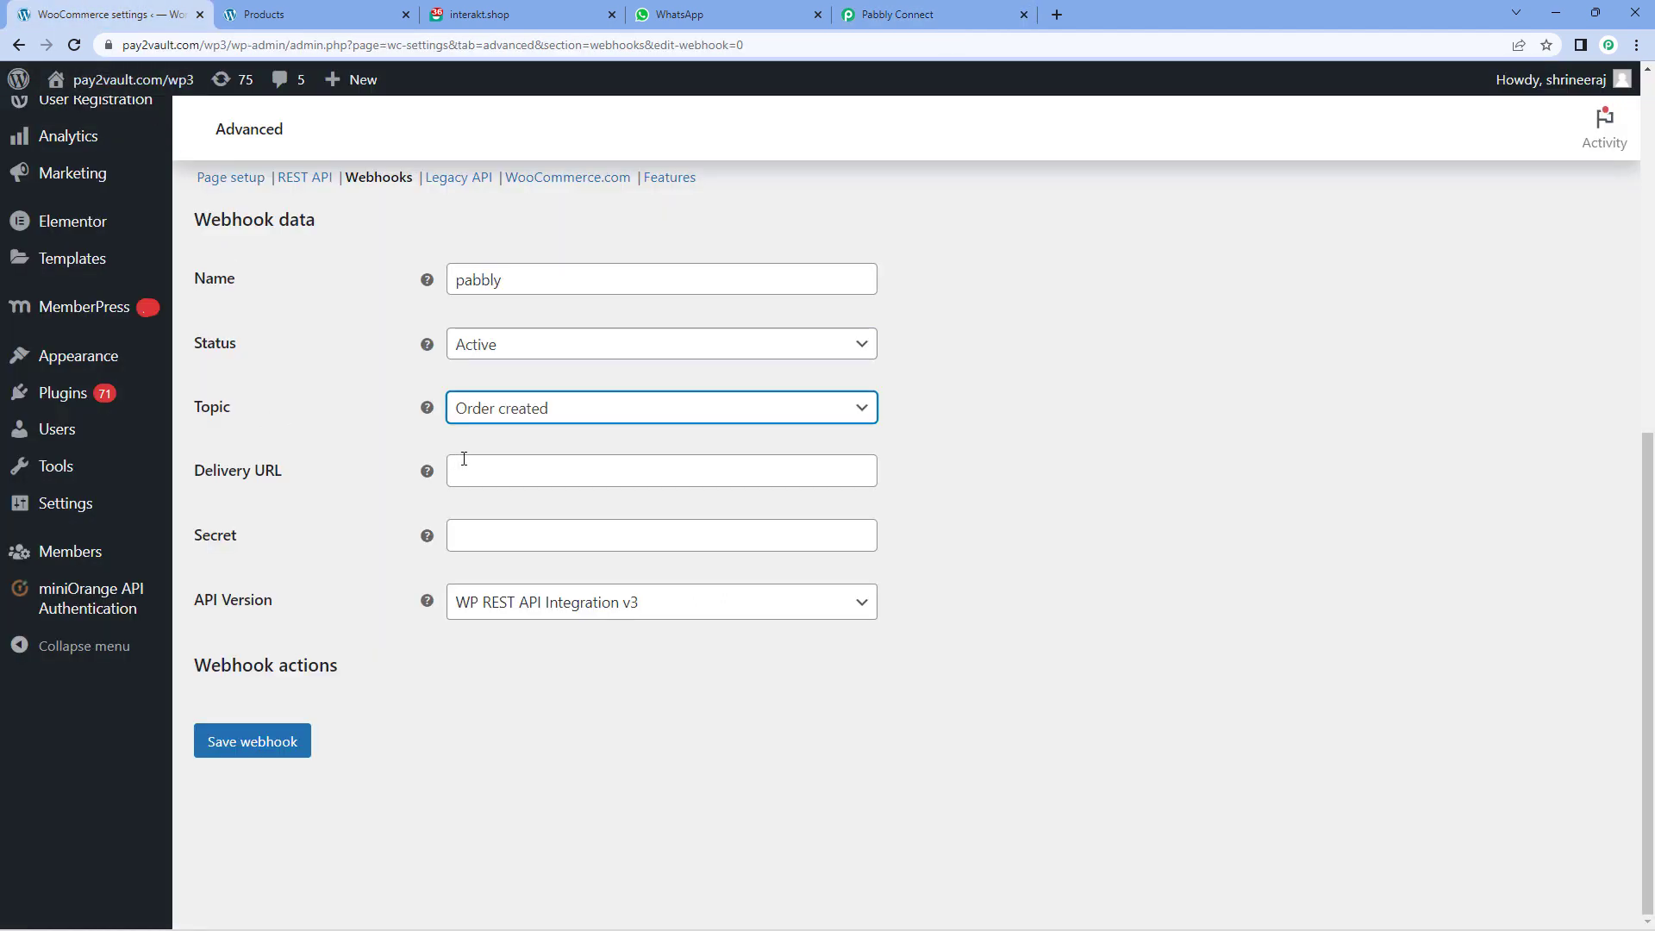
{"action": "left_click", "coordinate": [492, 472]}
{"action": "right_click", "coordinate": [491, 475]}
{"action": "left_click", "coordinate": [534, 616]}
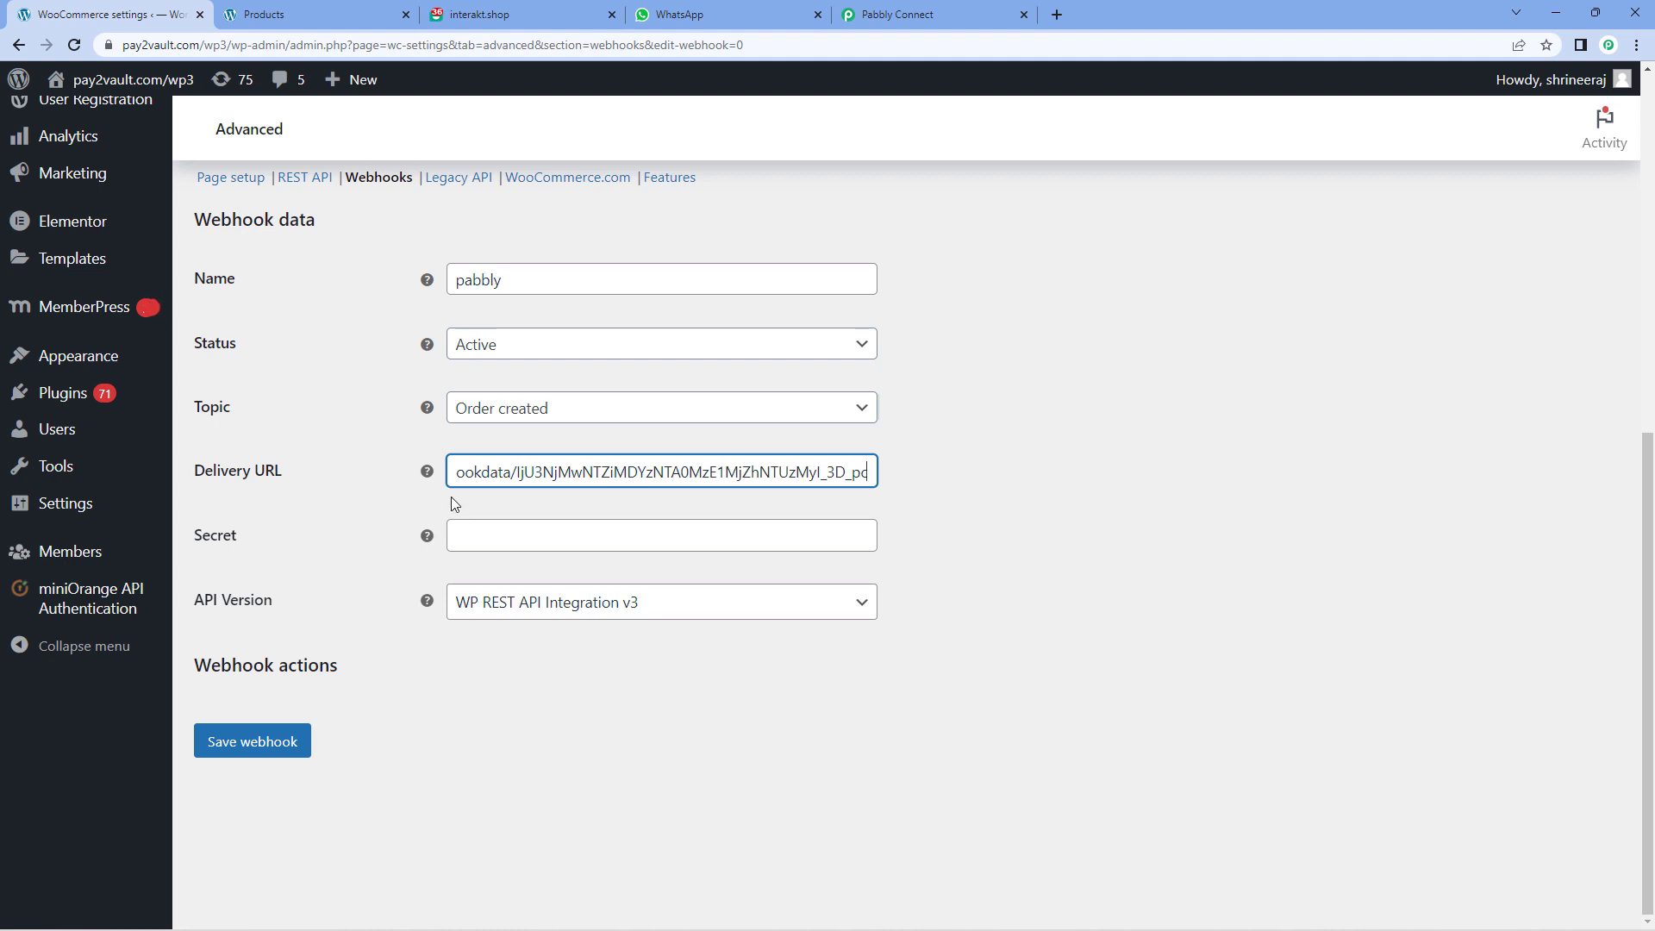
{"action": "left_click", "coordinate": [291, 765]}
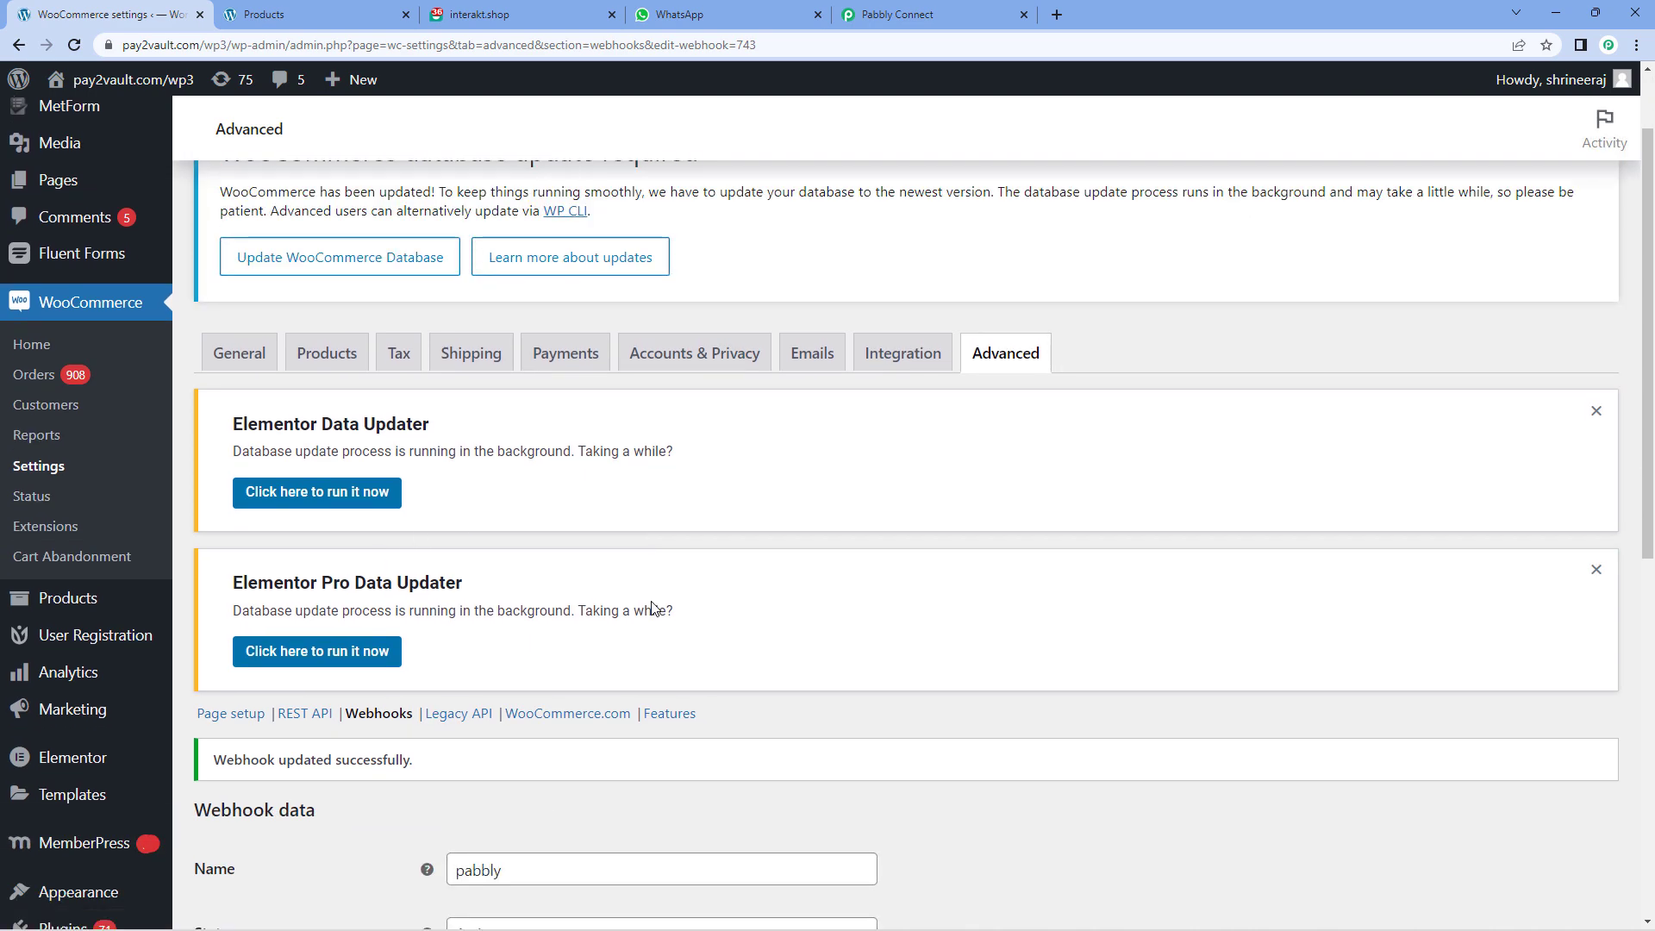
{"action": "scroll", "coordinate": [653, 608], "scroll_direction": "down", "scroll_amount": 8}
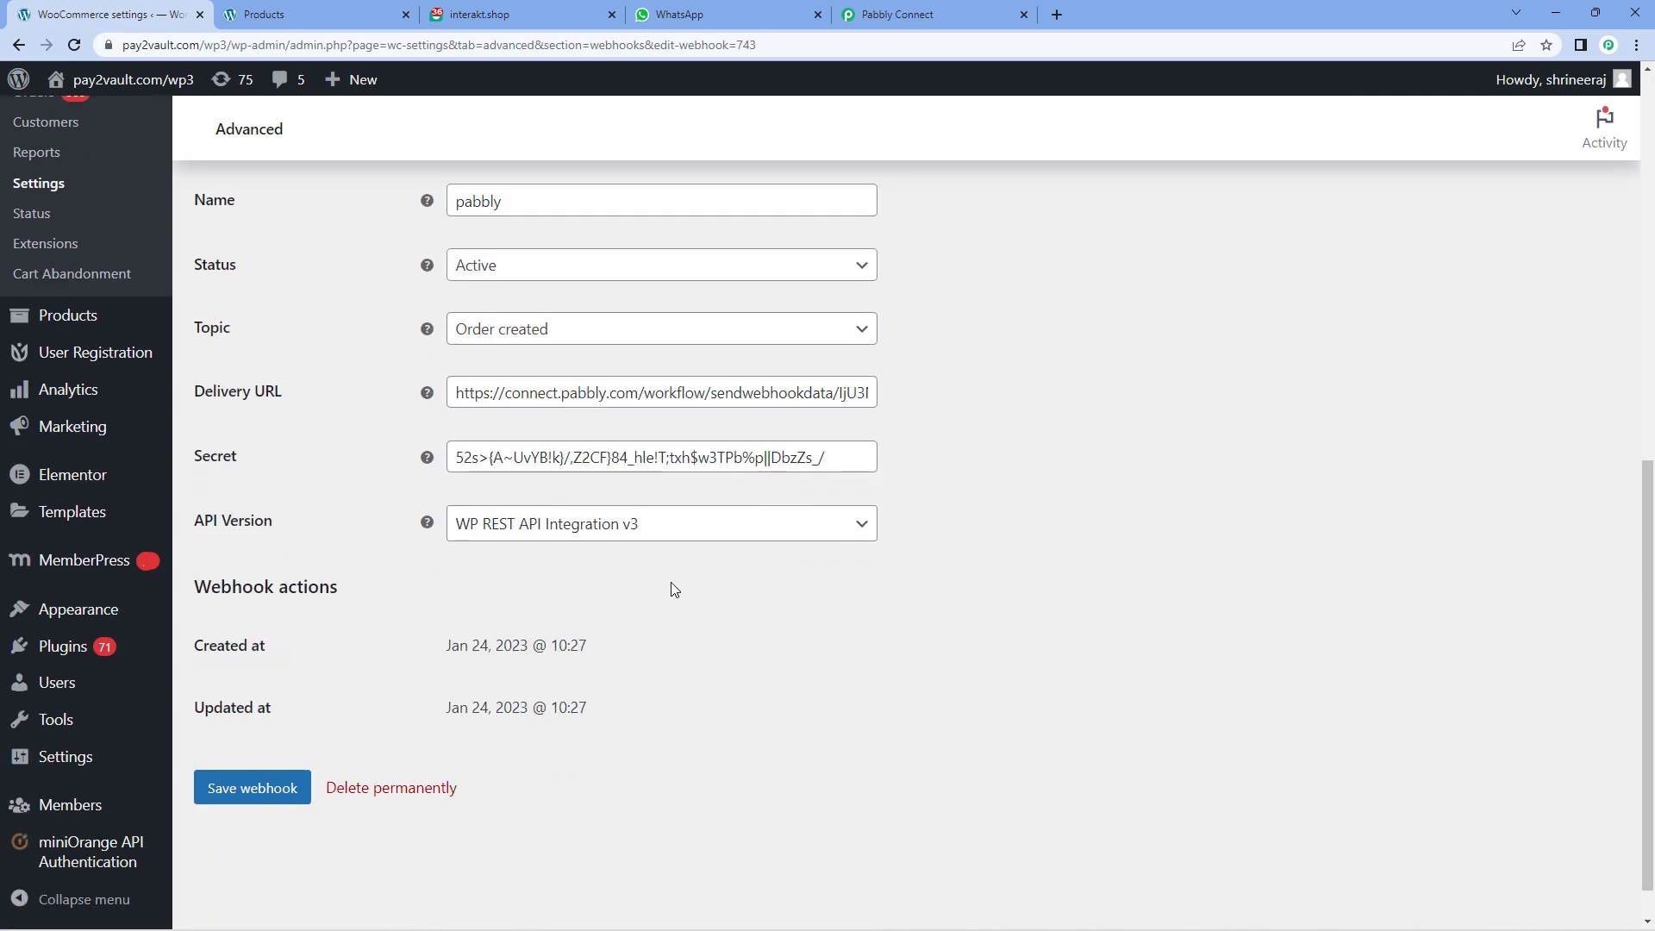
{"action": "left_click", "coordinate": [905, 14]}
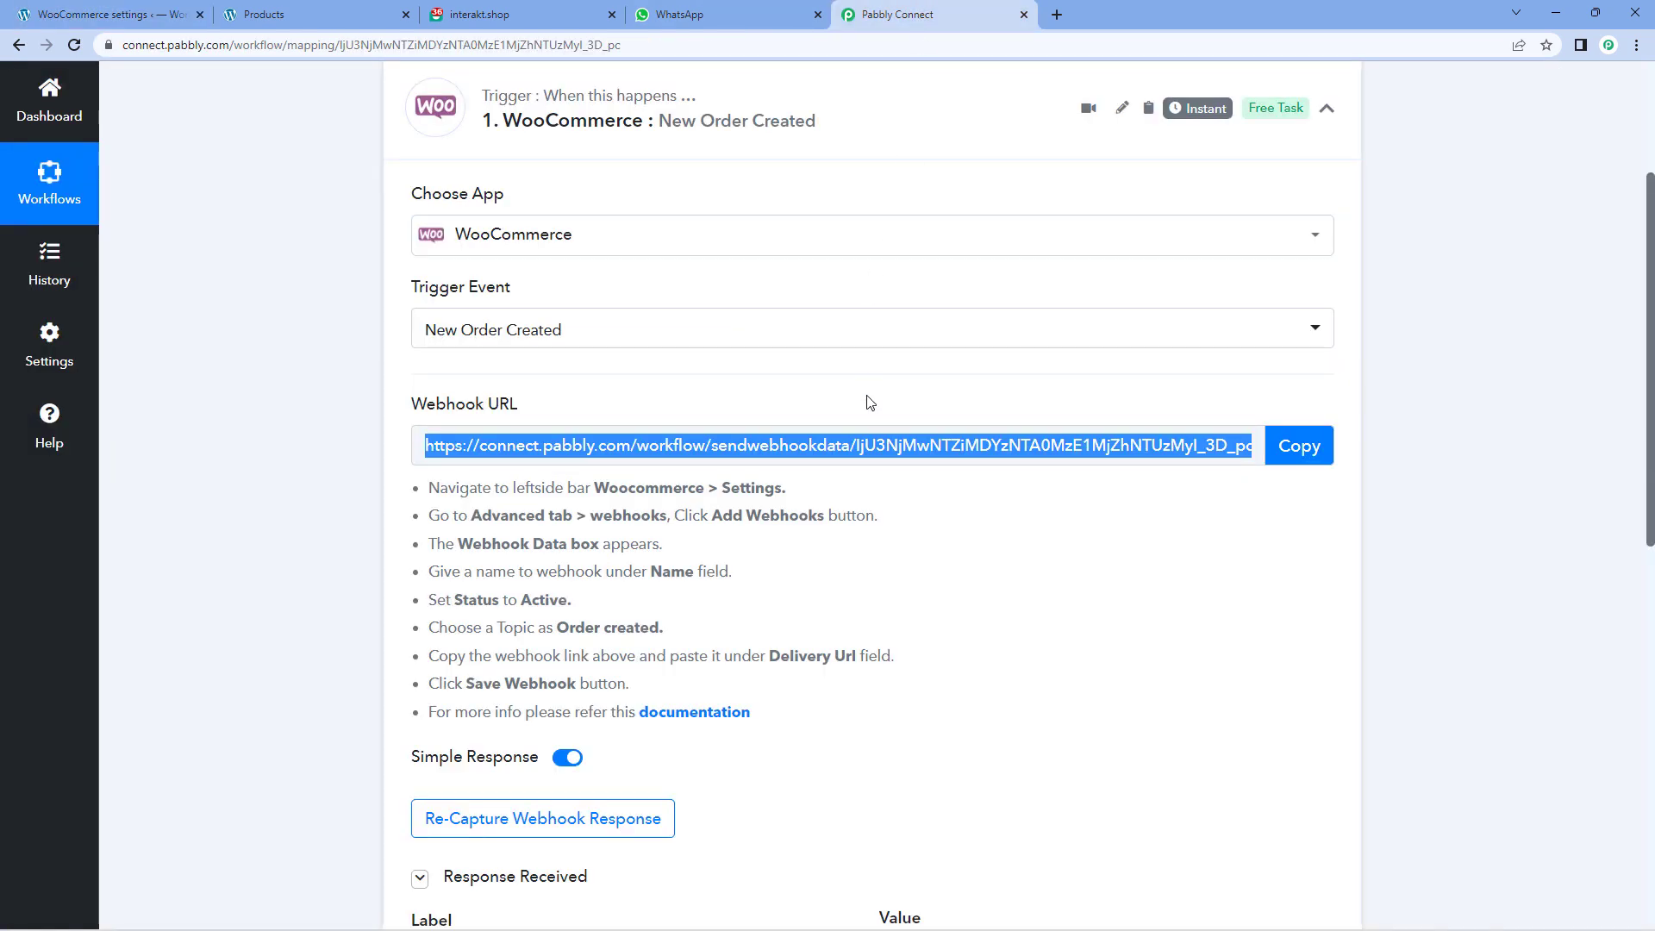
Review the received webhook response showing Webhook Id 743.
{"action": "scroll", "coordinate": [350, 448], "scroll_direction": "down", "scroll_amount": 2}
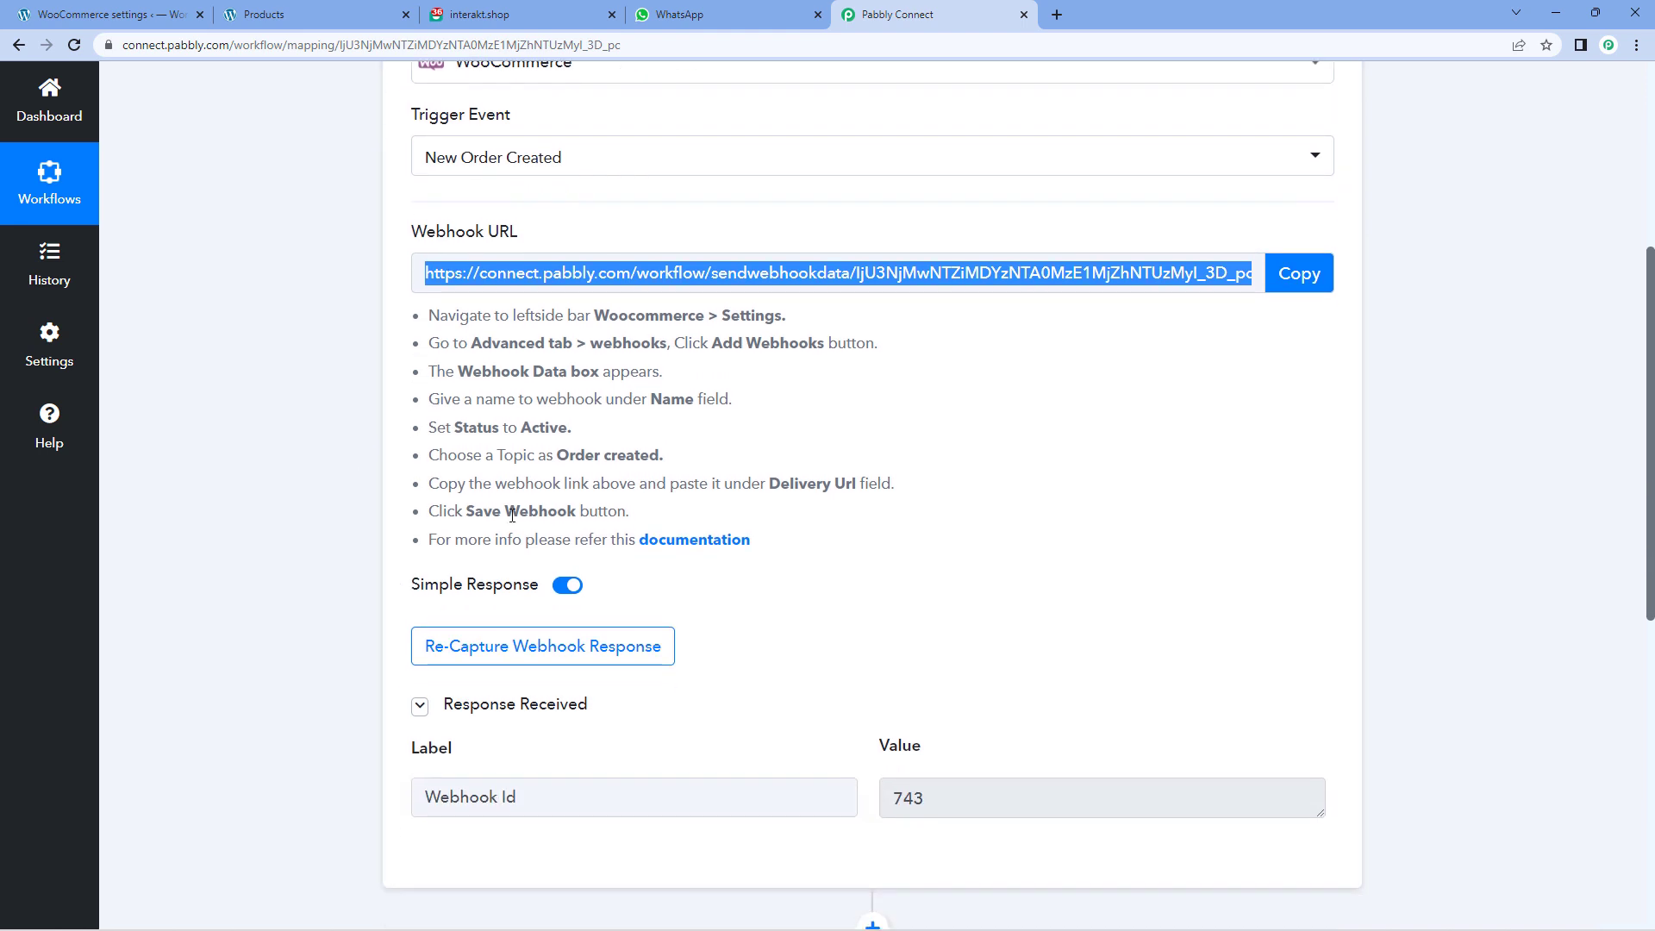
{"action": "left_click", "coordinate": [565, 794]}
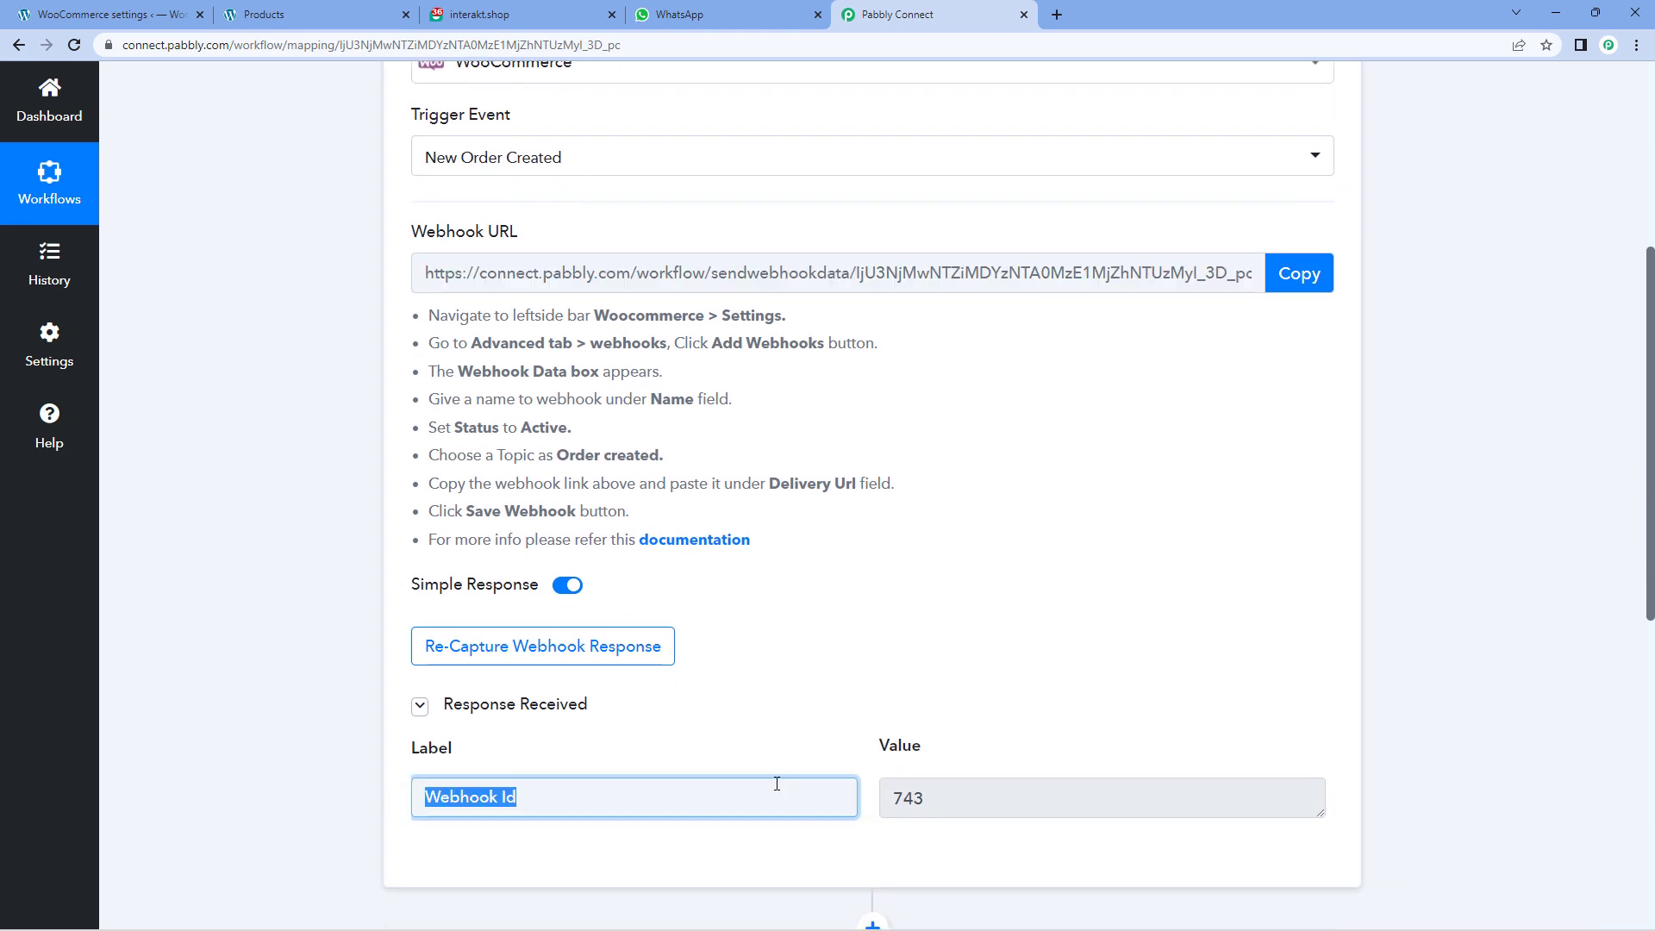
{"action": "left_click", "coordinate": [961, 796]}
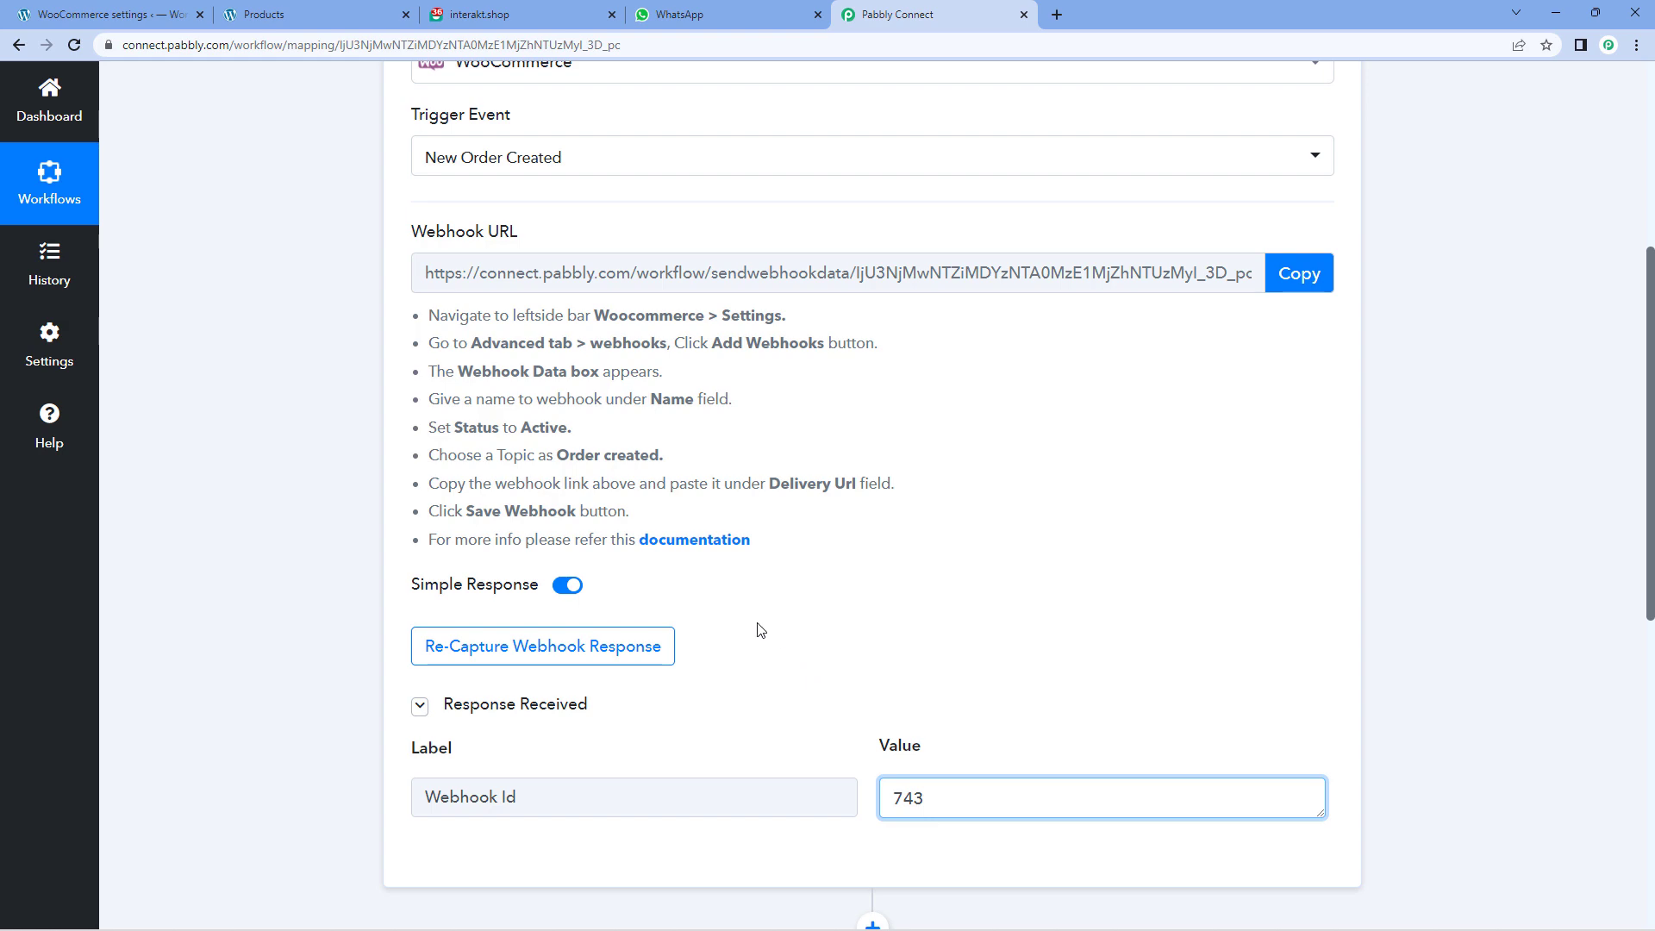
Re-capture the webhook response, confirming with Yes, then bring up the store's shop page.
{"action": "left_click", "coordinate": [512, 648]}
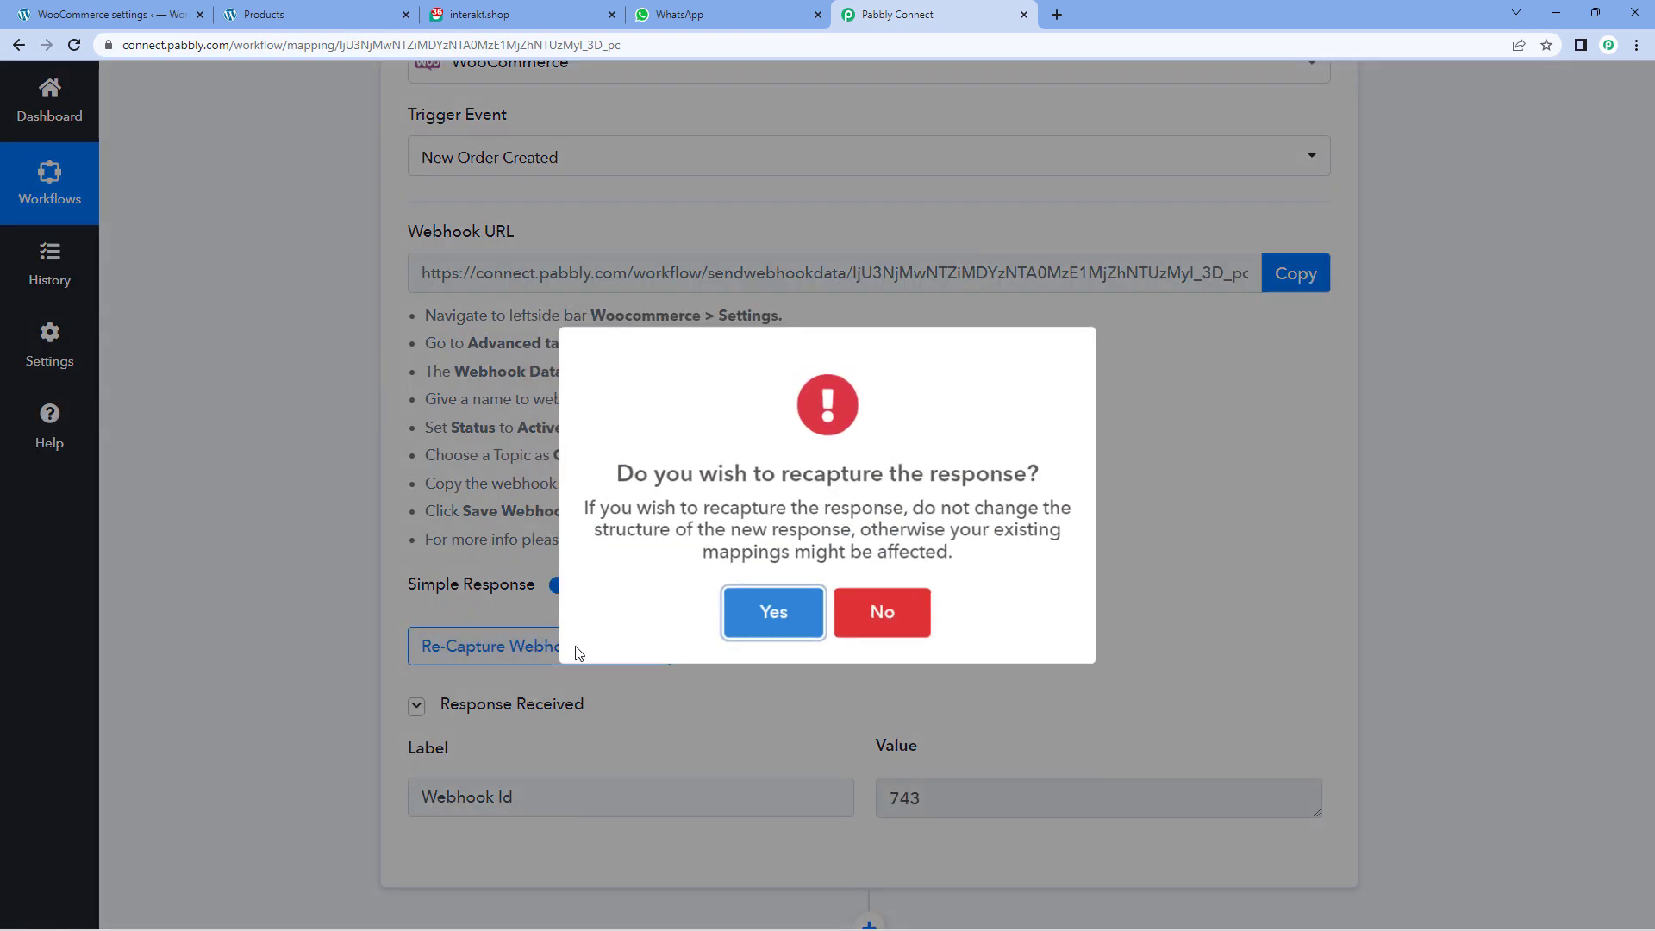
{"action": "left_click", "coordinate": [750, 619]}
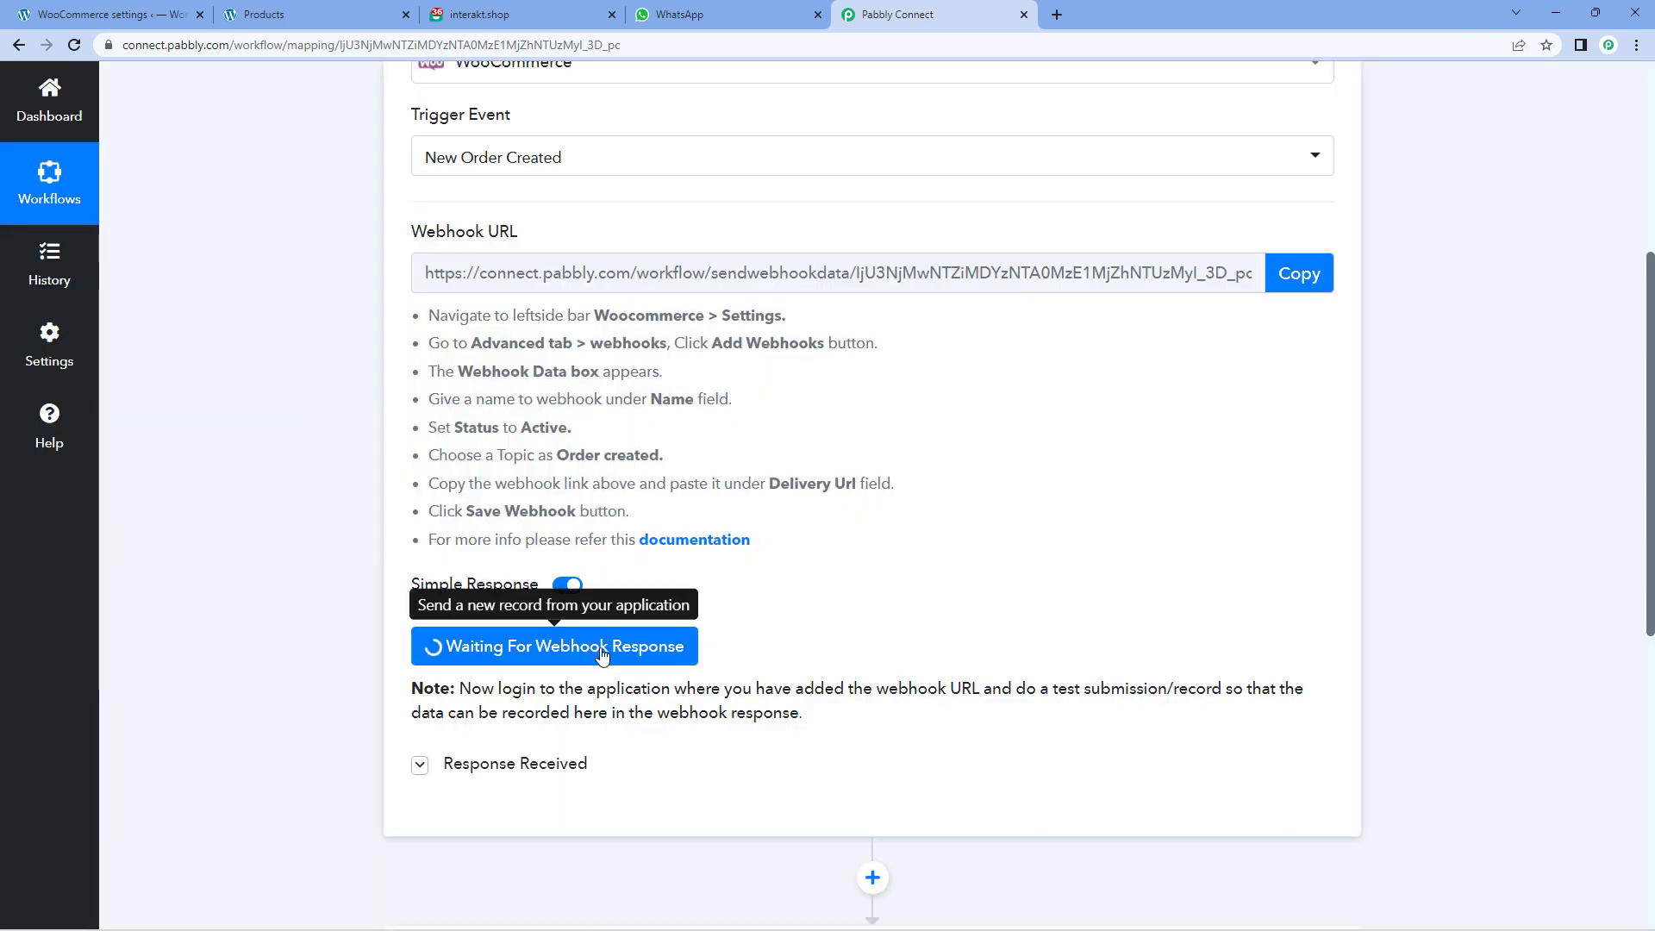
{"action": "left_click", "coordinate": [352, 18]}
{"action": "scroll", "coordinate": [456, 373], "scroll_direction": "down", "scroll_amount": 3}
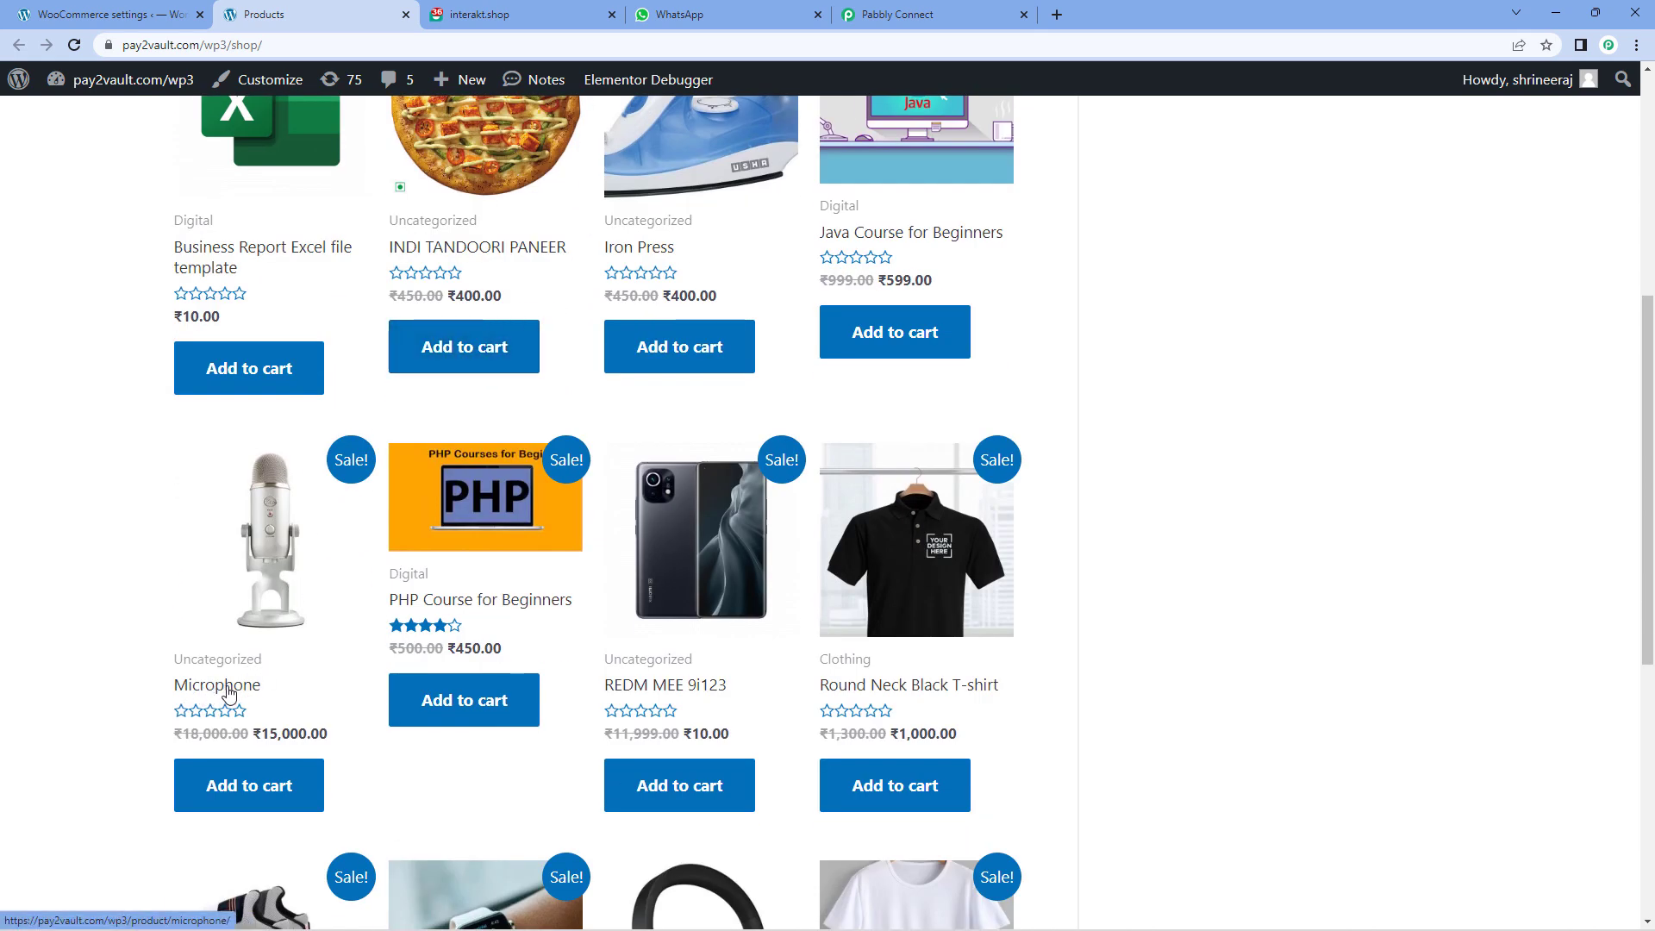
Add the Microphone to the cart and proceed to checkout.
{"action": "left_click", "coordinate": [228, 689]}
{"action": "scroll", "coordinate": [776, 290], "scroll_direction": "down", "scroll_amount": 2}
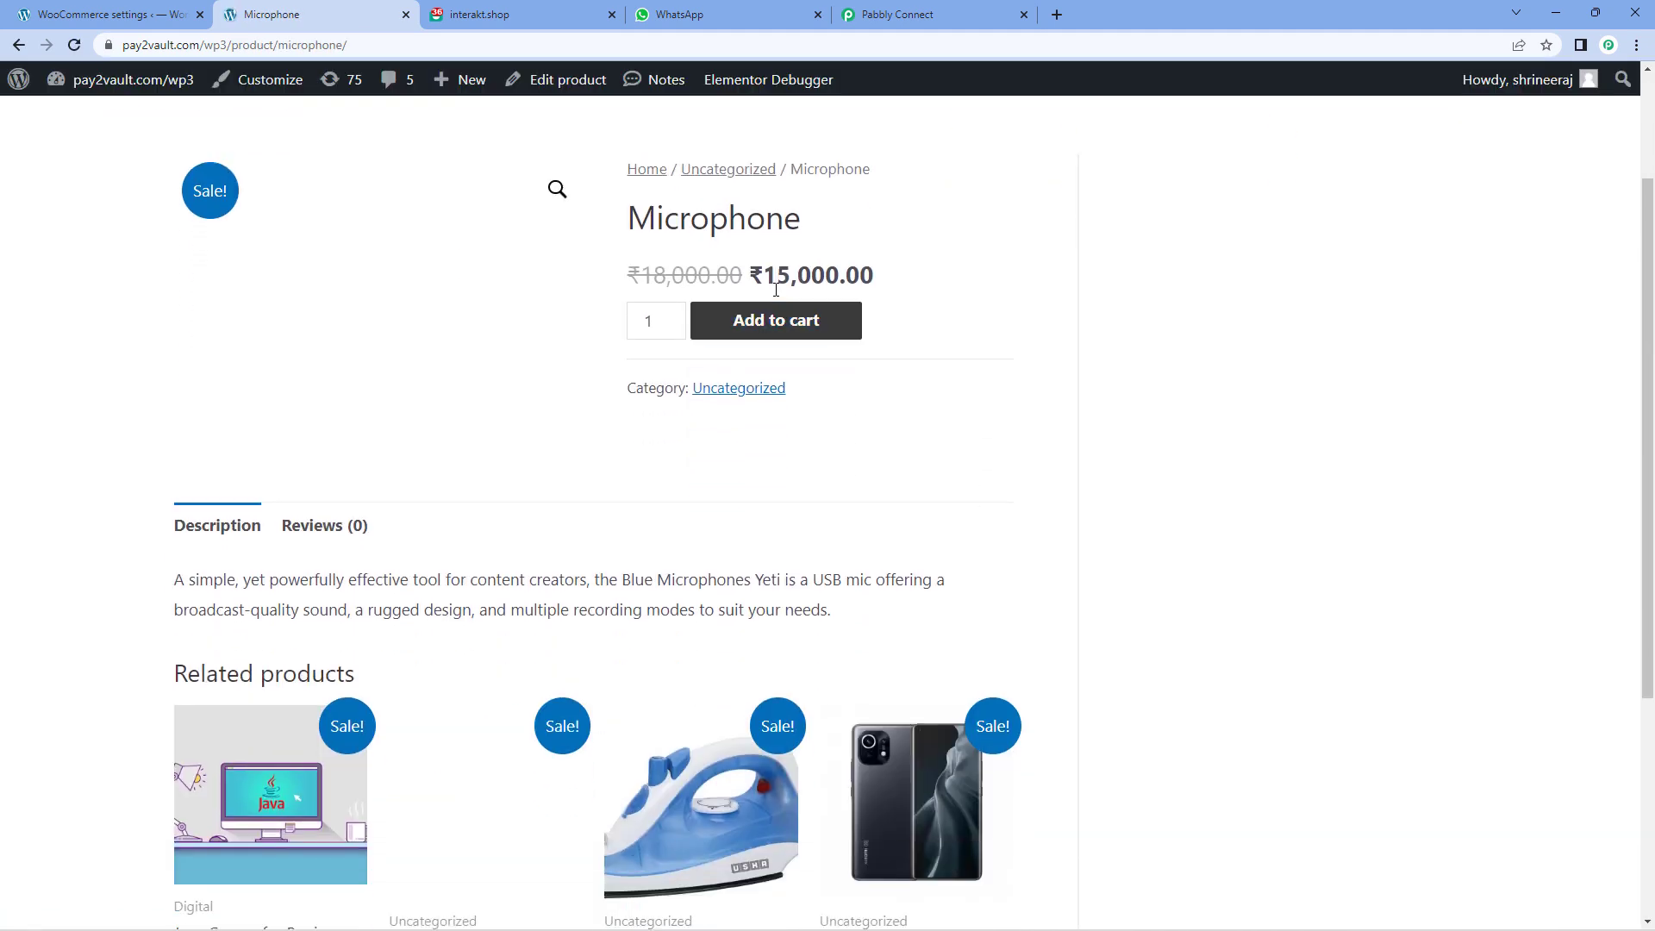
{"action": "left_click", "coordinate": [791, 341]}
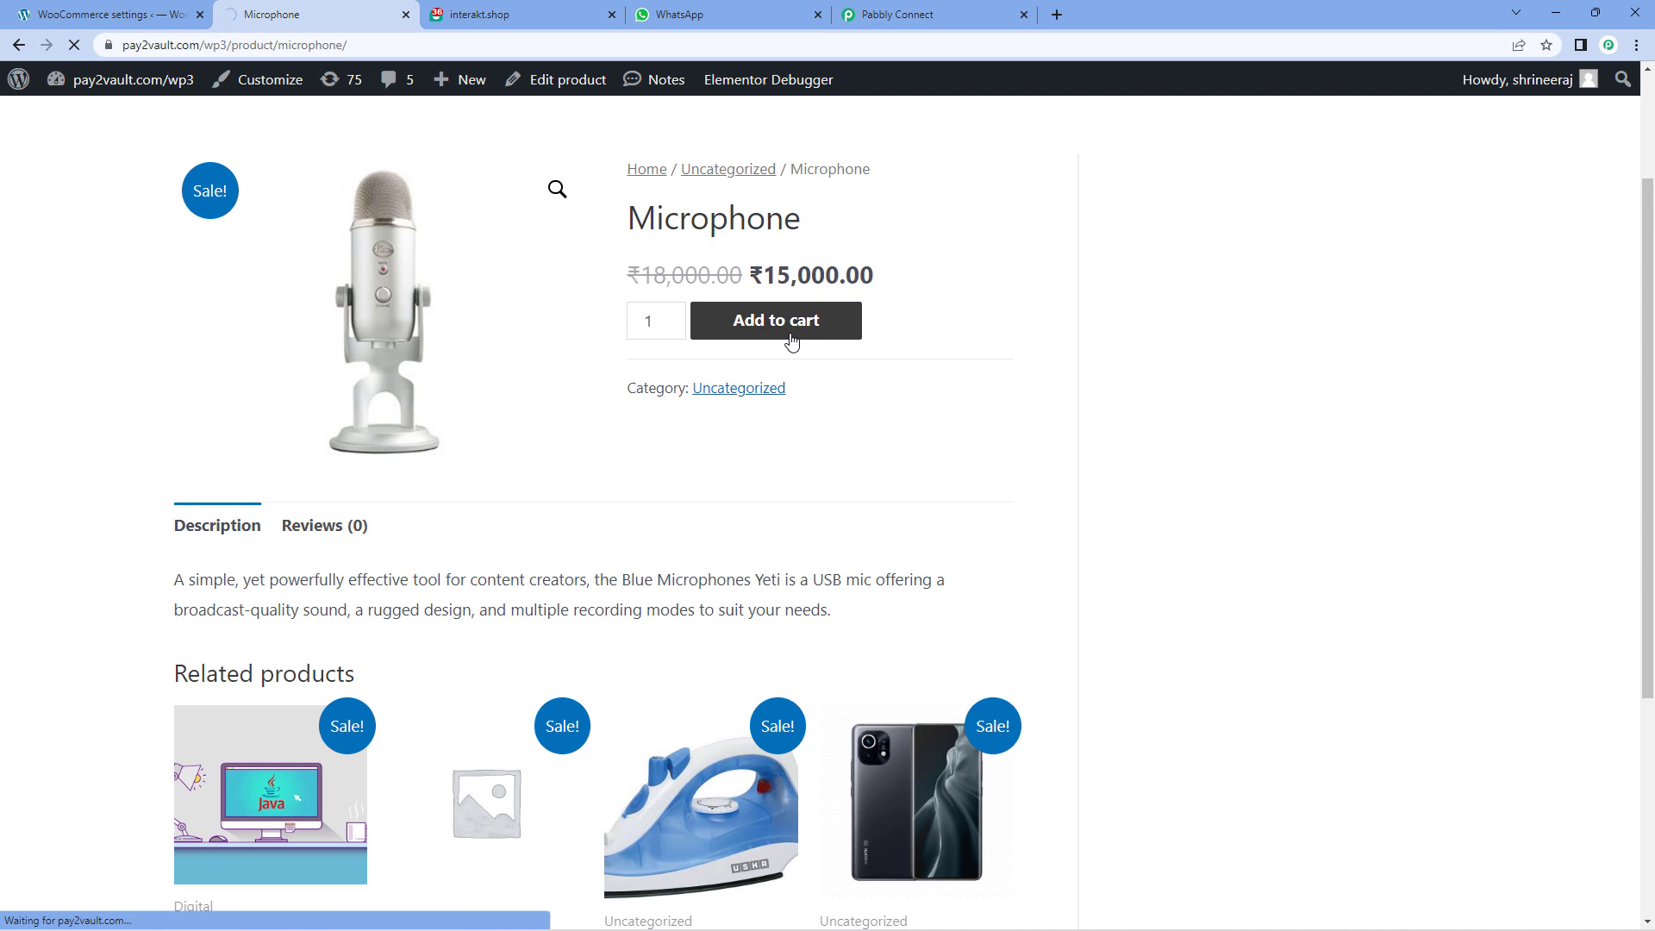
{"action": "scroll", "coordinate": [1146, 458], "scroll_direction": "down", "scroll_amount": 3}
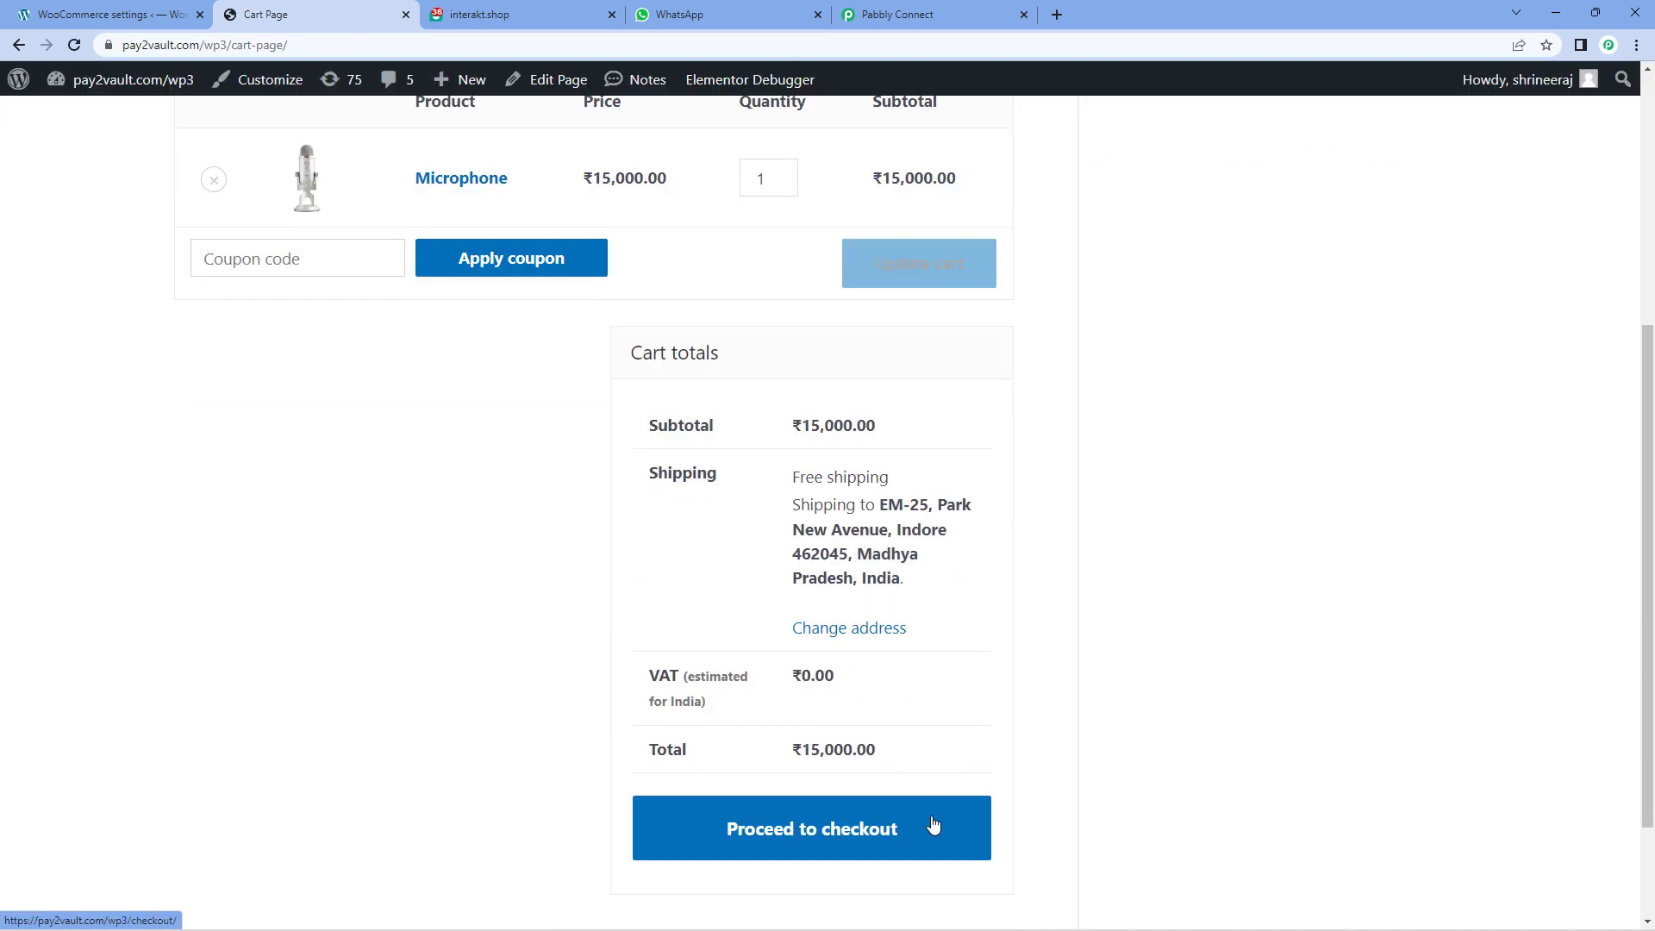
{"action": "left_click", "coordinate": [932, 829]}
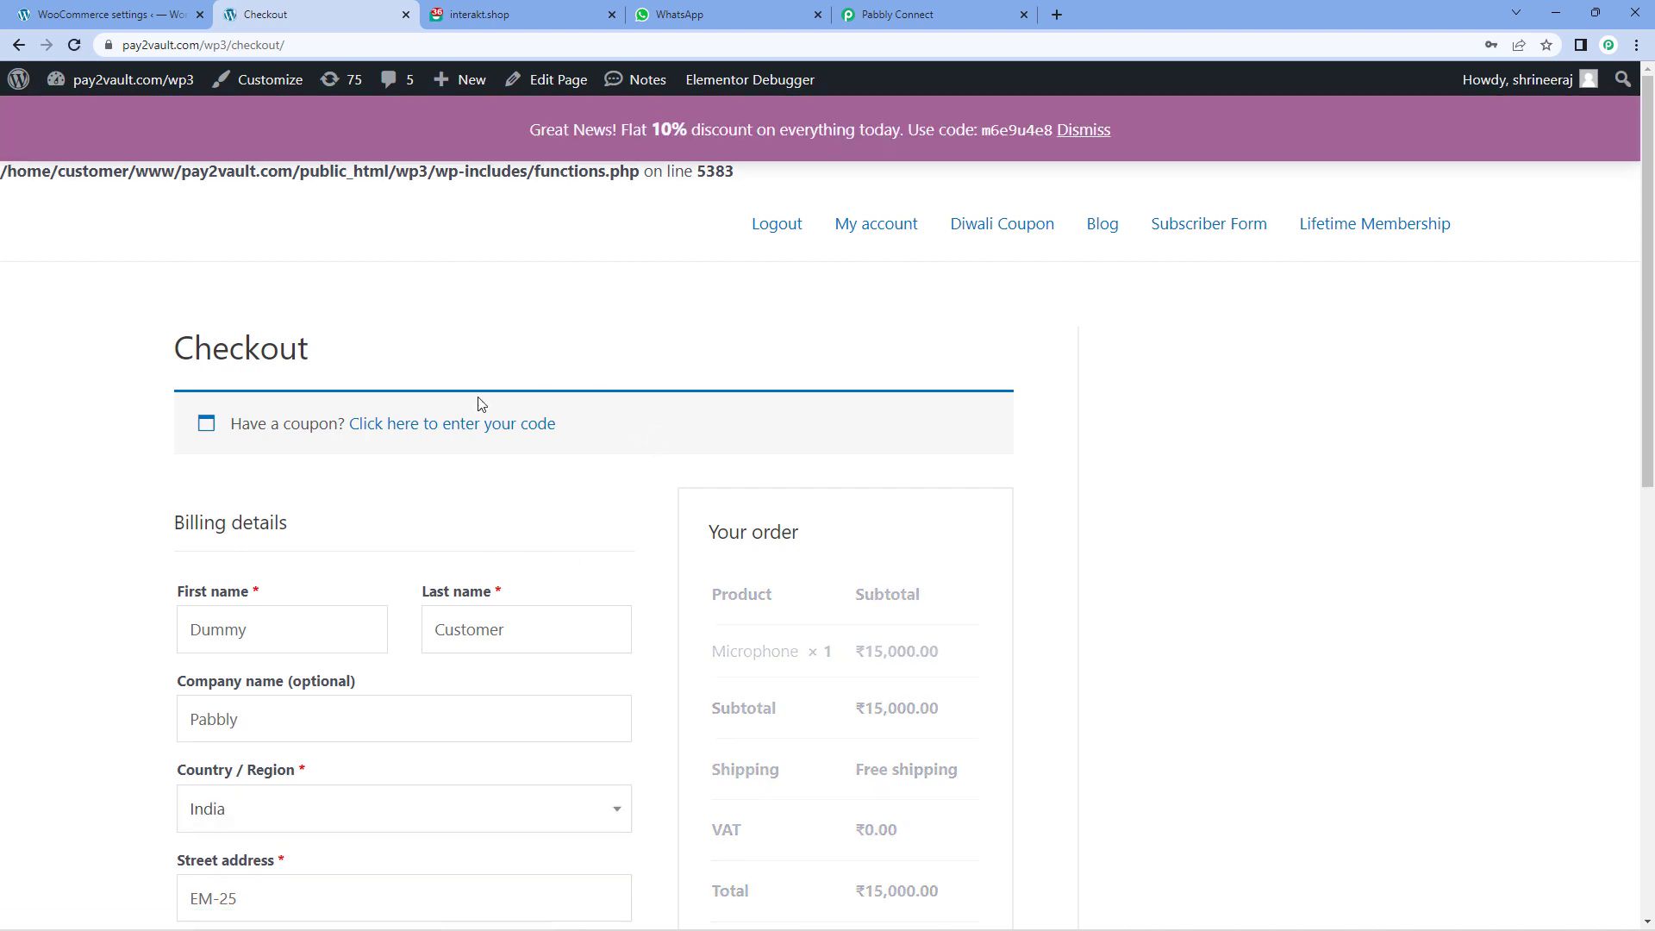
Review the prefilled billing details: name, company Pabbly, country India, and select the old phone number.
{"action": "scroll", "coordinate": [491, 398], "scroll_direction": "down", "scroll_amount": 2}
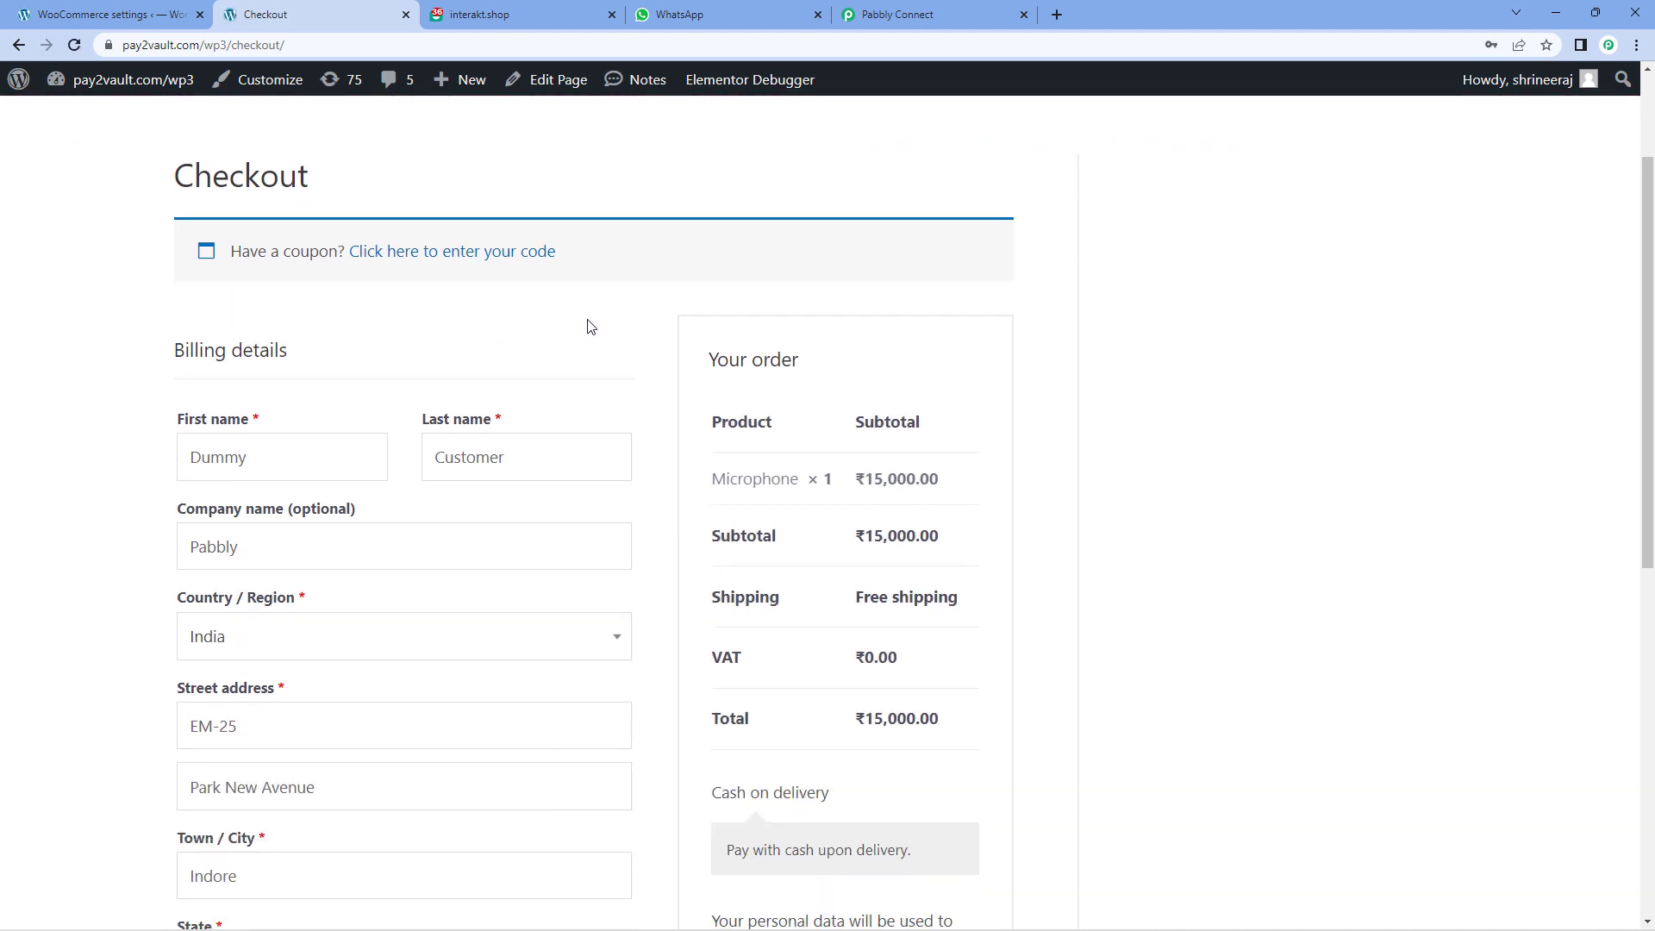
{"action": "scroll", "coordinate": [371, 356], "scroll_direction": "down", "scroll_amount": 1}
{"action": "double_click", "coordinate": [245, 373]}
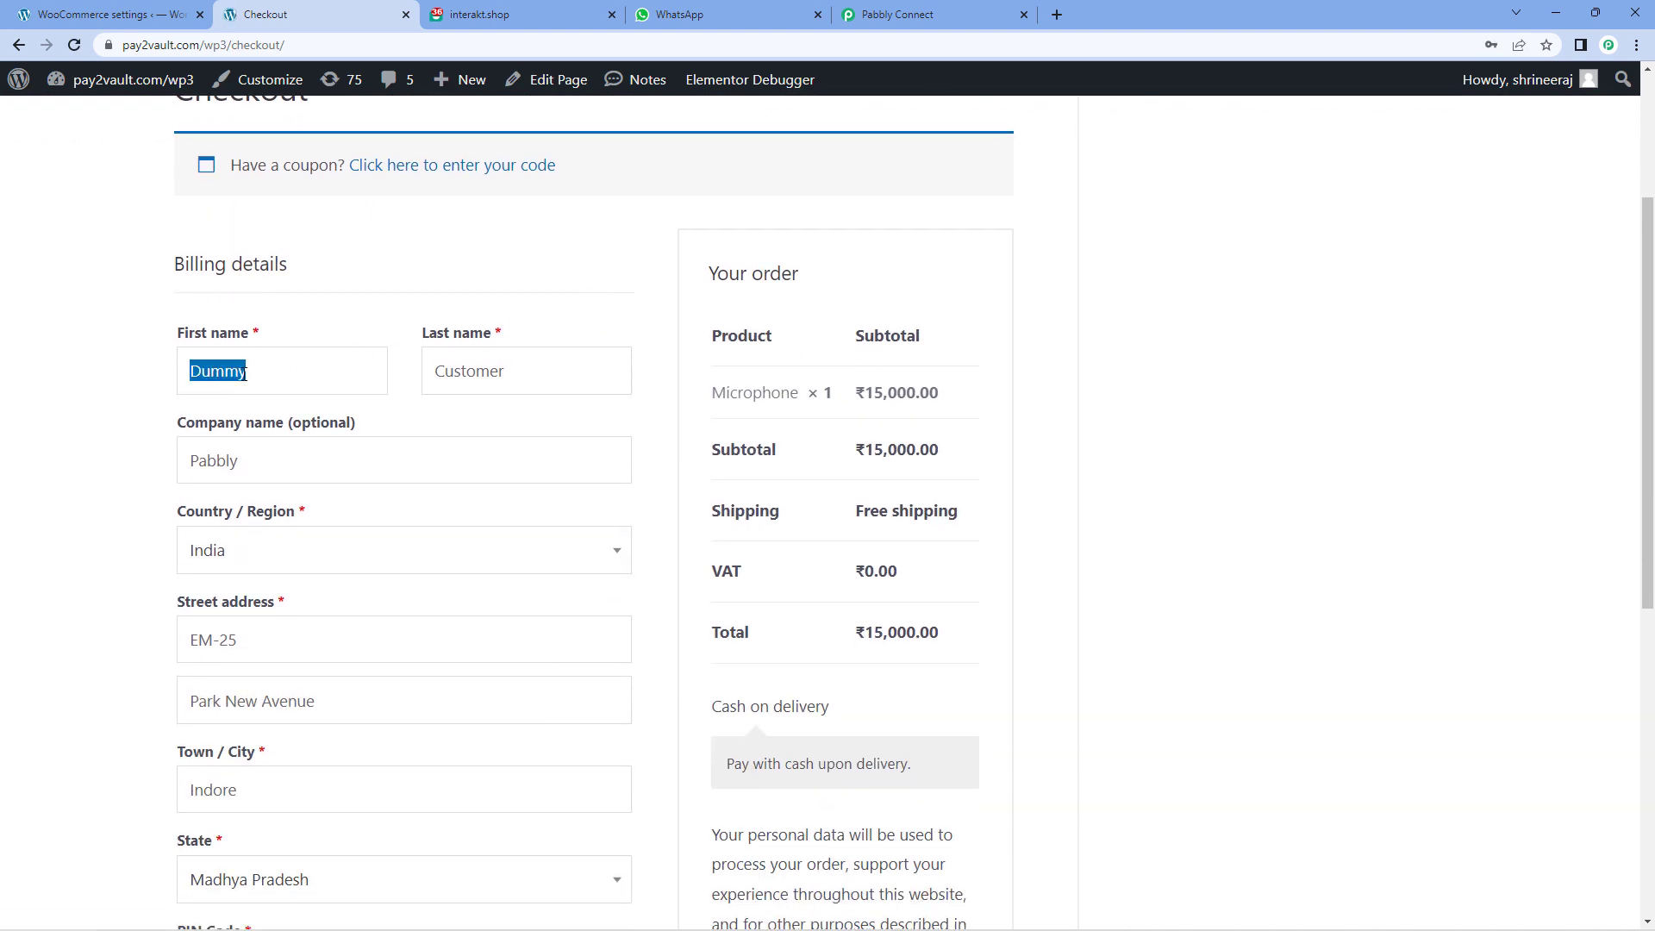
{"action": "left_click_drag", "start_coordinate": [524, 372], "coordinate": [369, 381]}
{"action": "left_click_drag", "start_coordinate": [247, 462], "coordinate": [163, 473]}
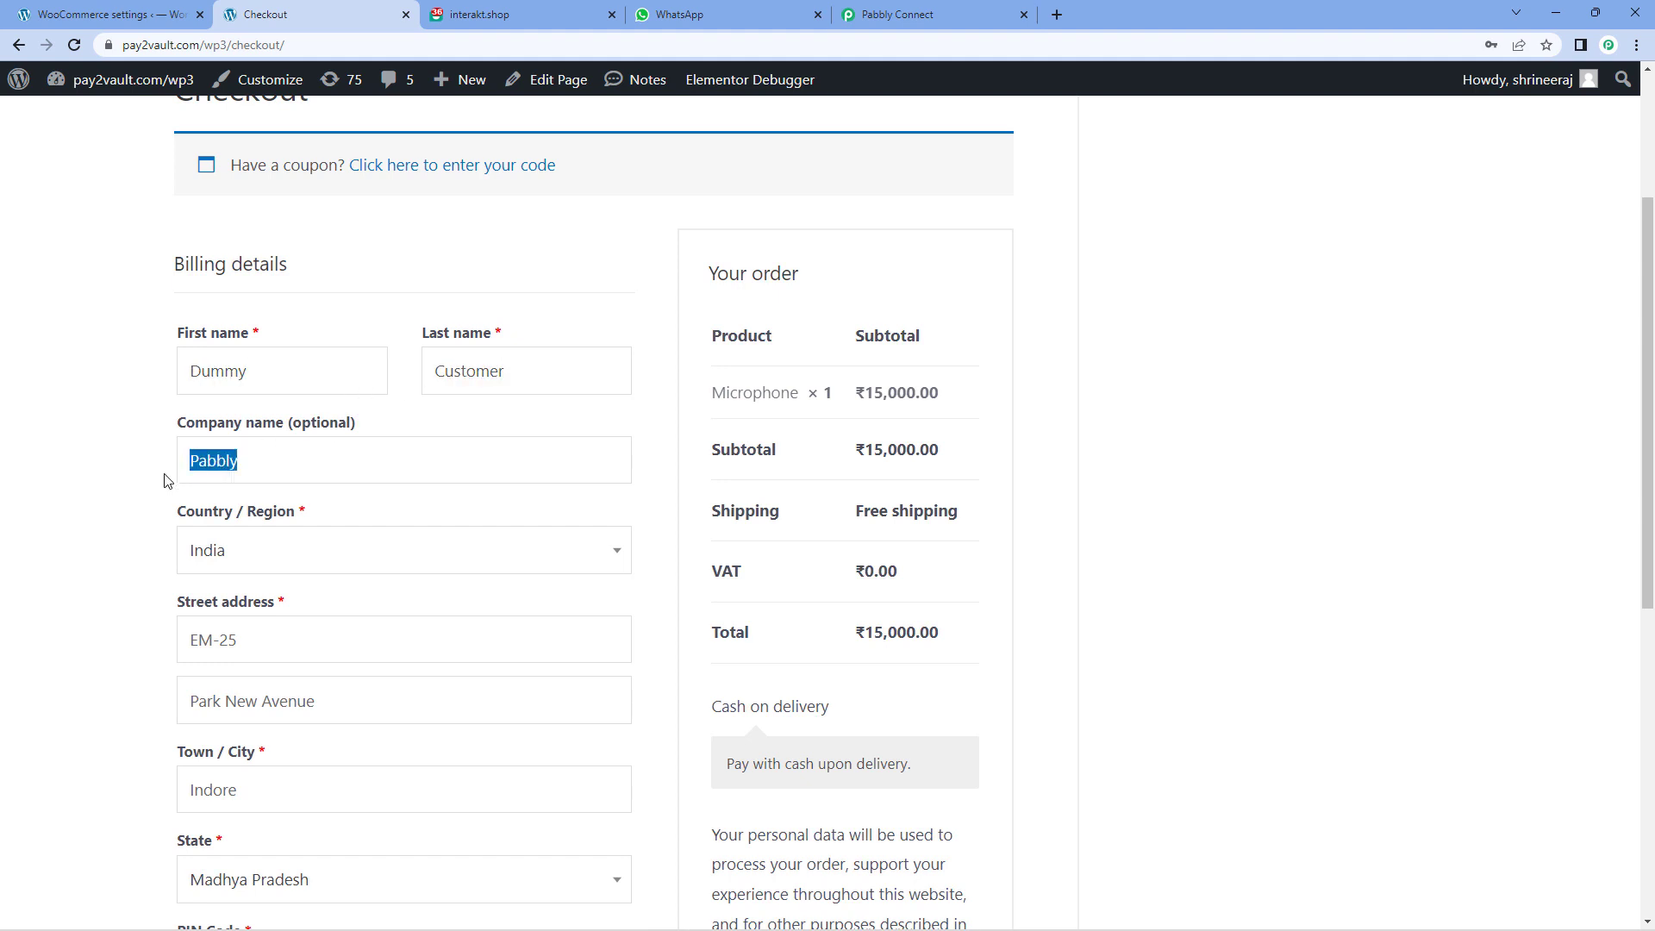
{"action": "left_click", "coordinate": [244, 562]}
{"action": "left_click", "coordinate": [134, 589]}
{"action": "scroll", "coordinate": [160, 595], "scroll_direction": "down", "scroll_amount": 2}
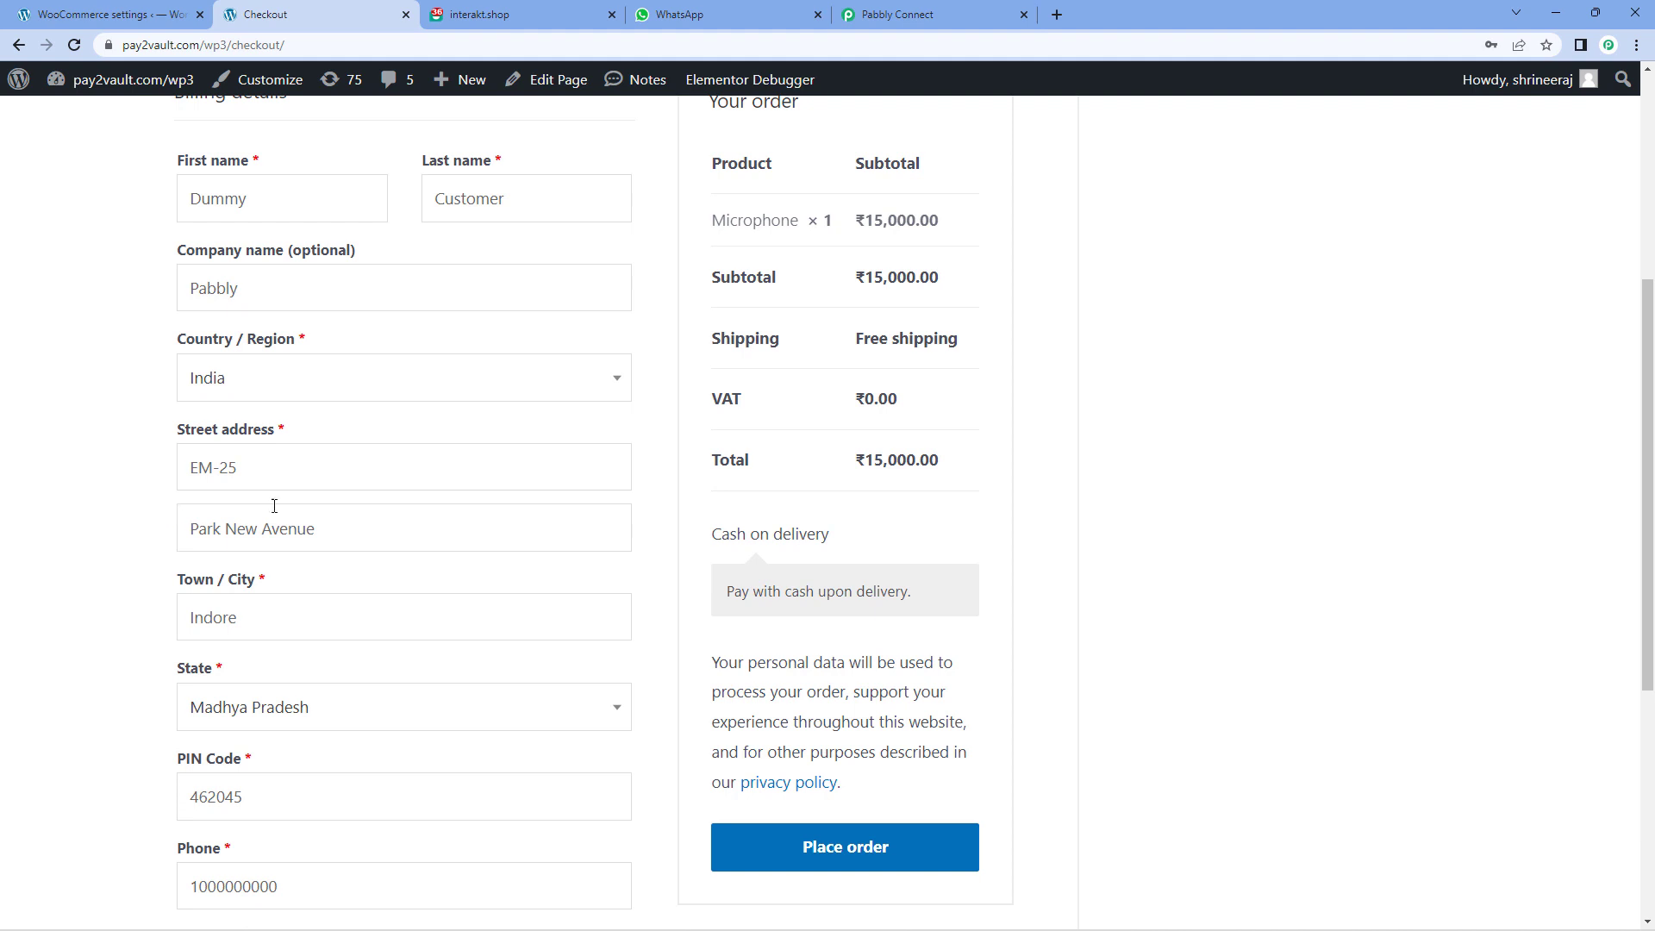
{"action": "scroll", "coordinate": [281, 618], "scroll_direction": "down", "scroll_amount": 2}
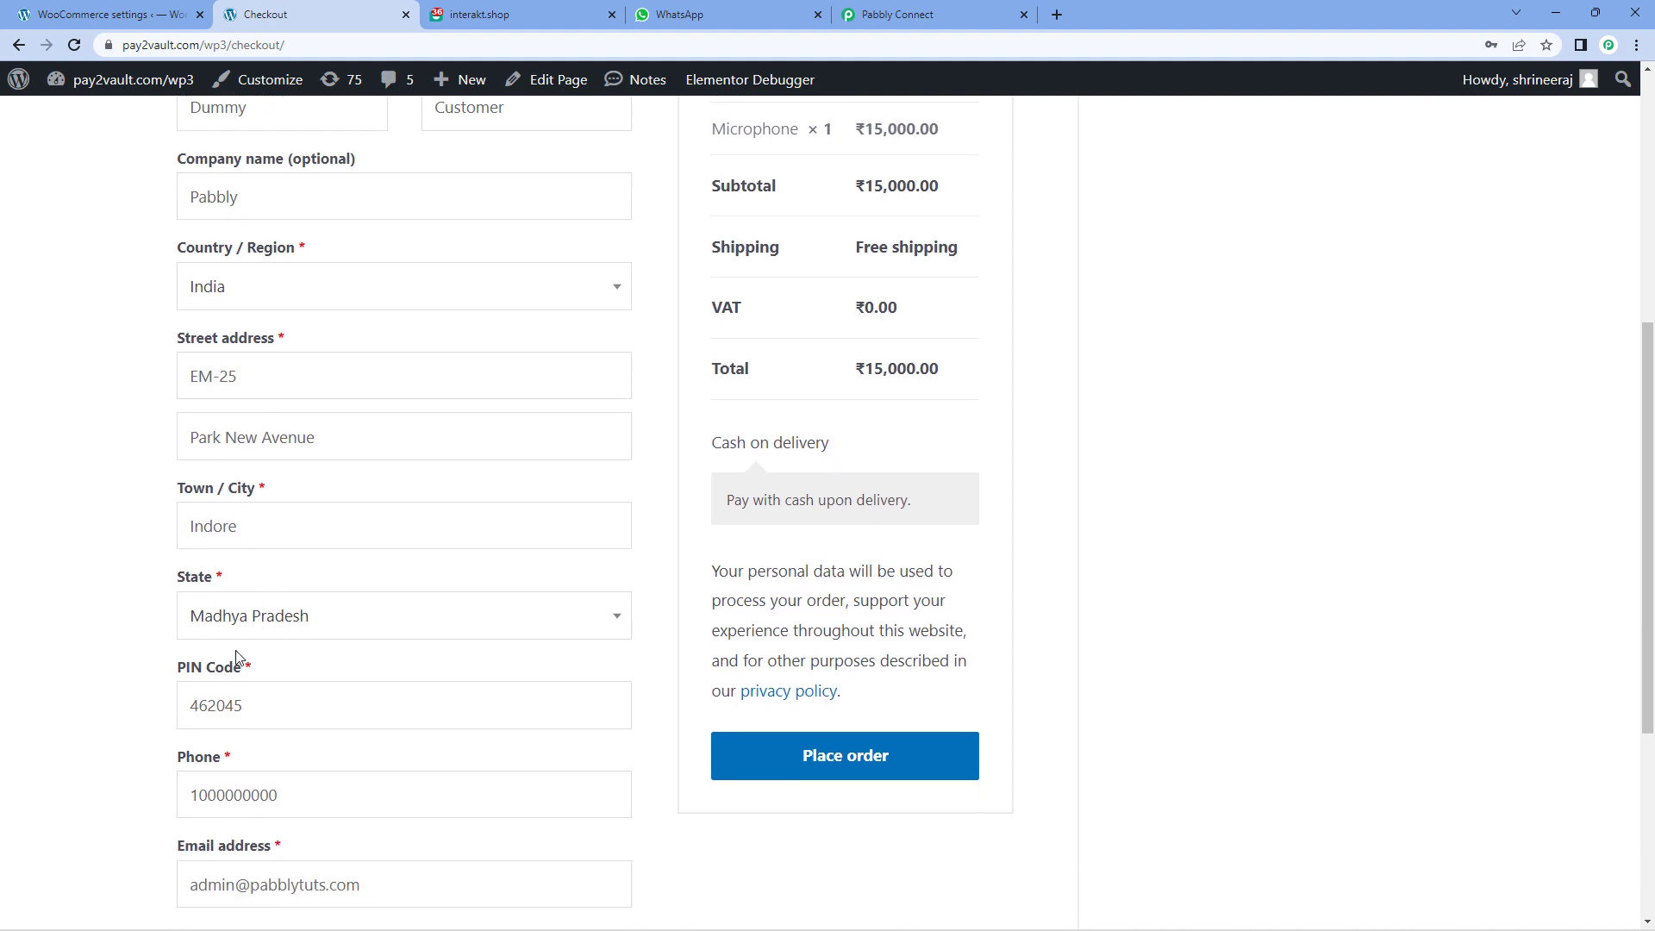
{"action": "left_click_drag", "start_coordinate": [302, 721], "coordinate": [125, 723]}
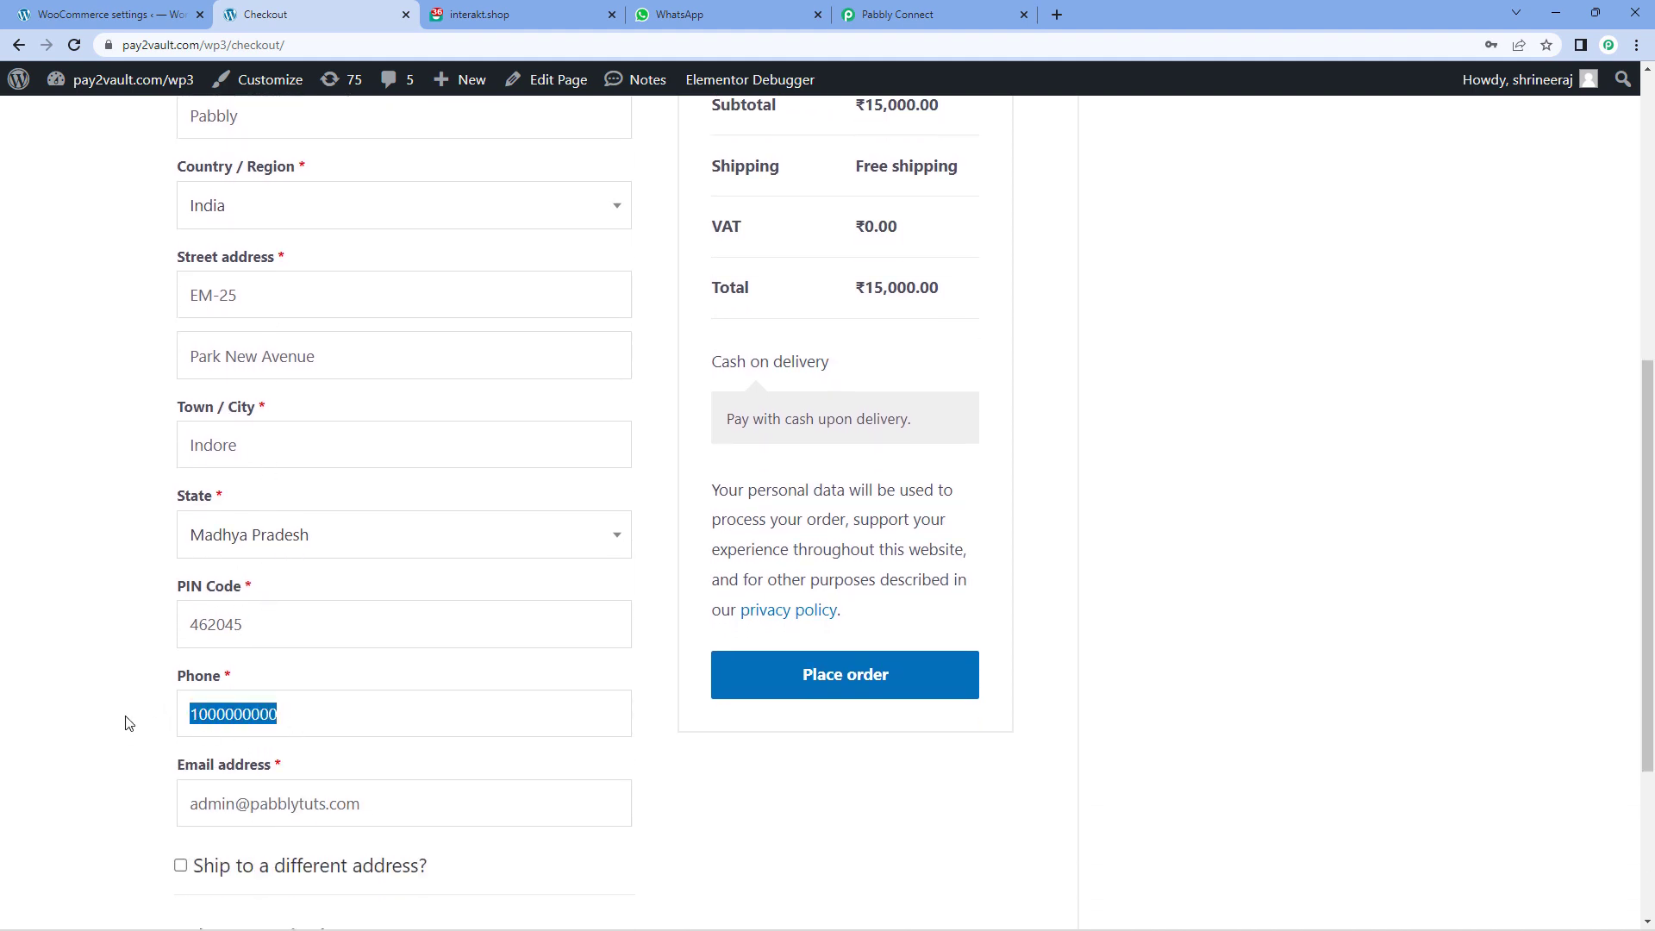
Enter the new billing phone number and place the cash-on-delivery Microphone order for ₹15,000.00.
{"action": "type", "text": "+9"}
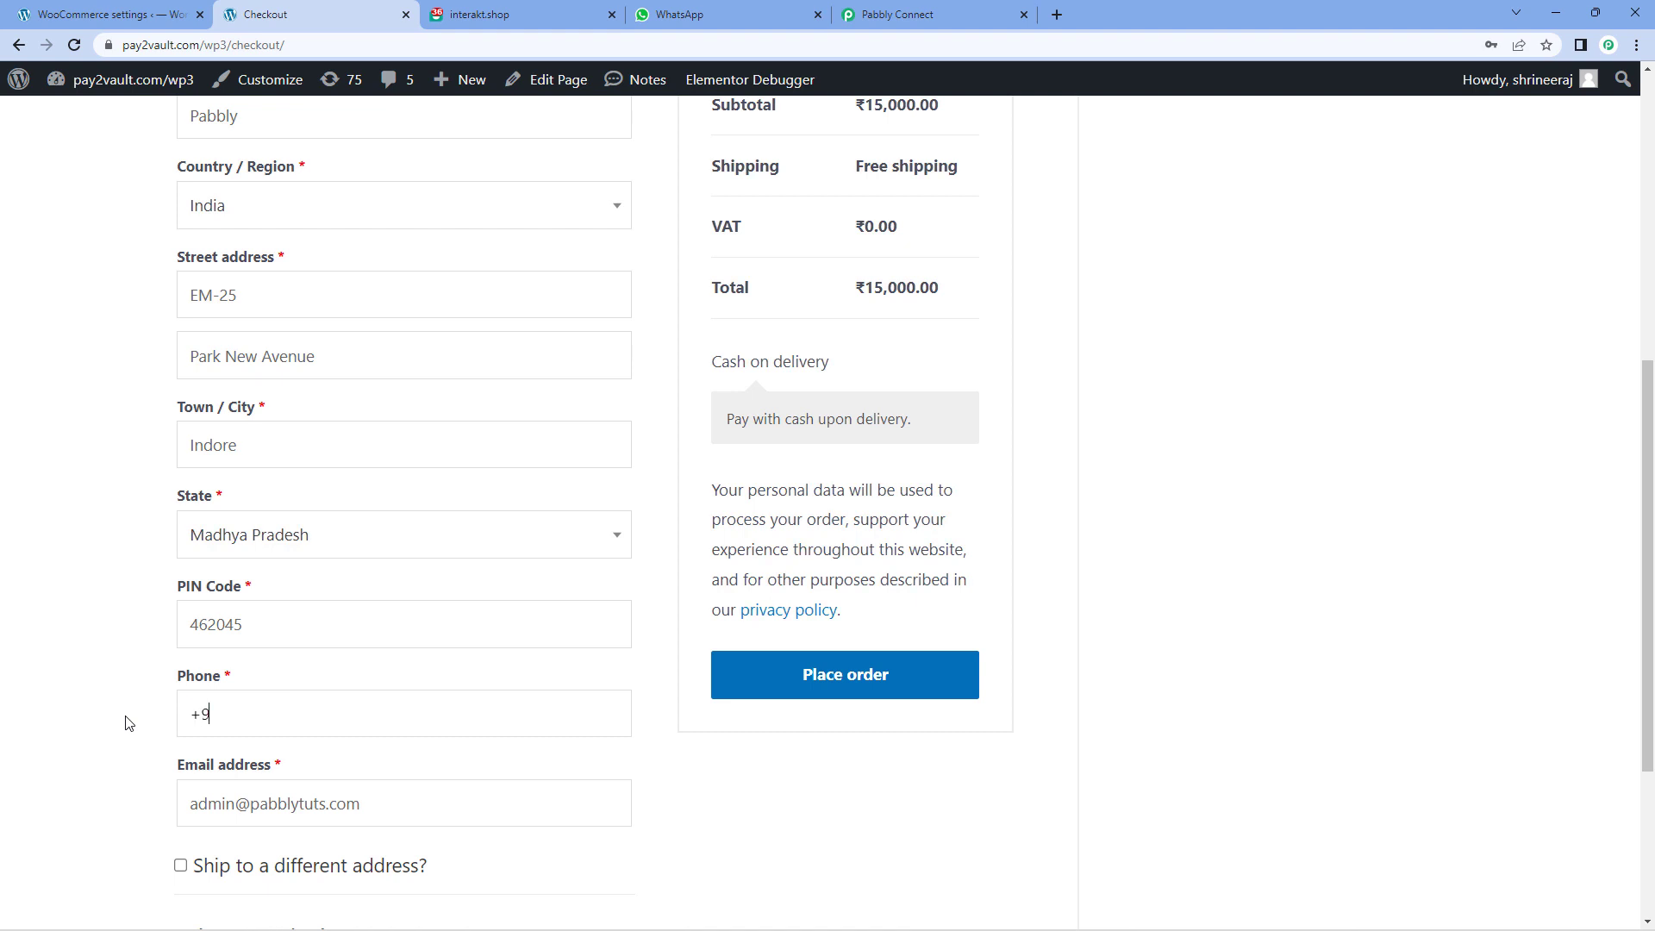
{"action": "type", "text": "13"}
{"action": "type", "text": "9"}
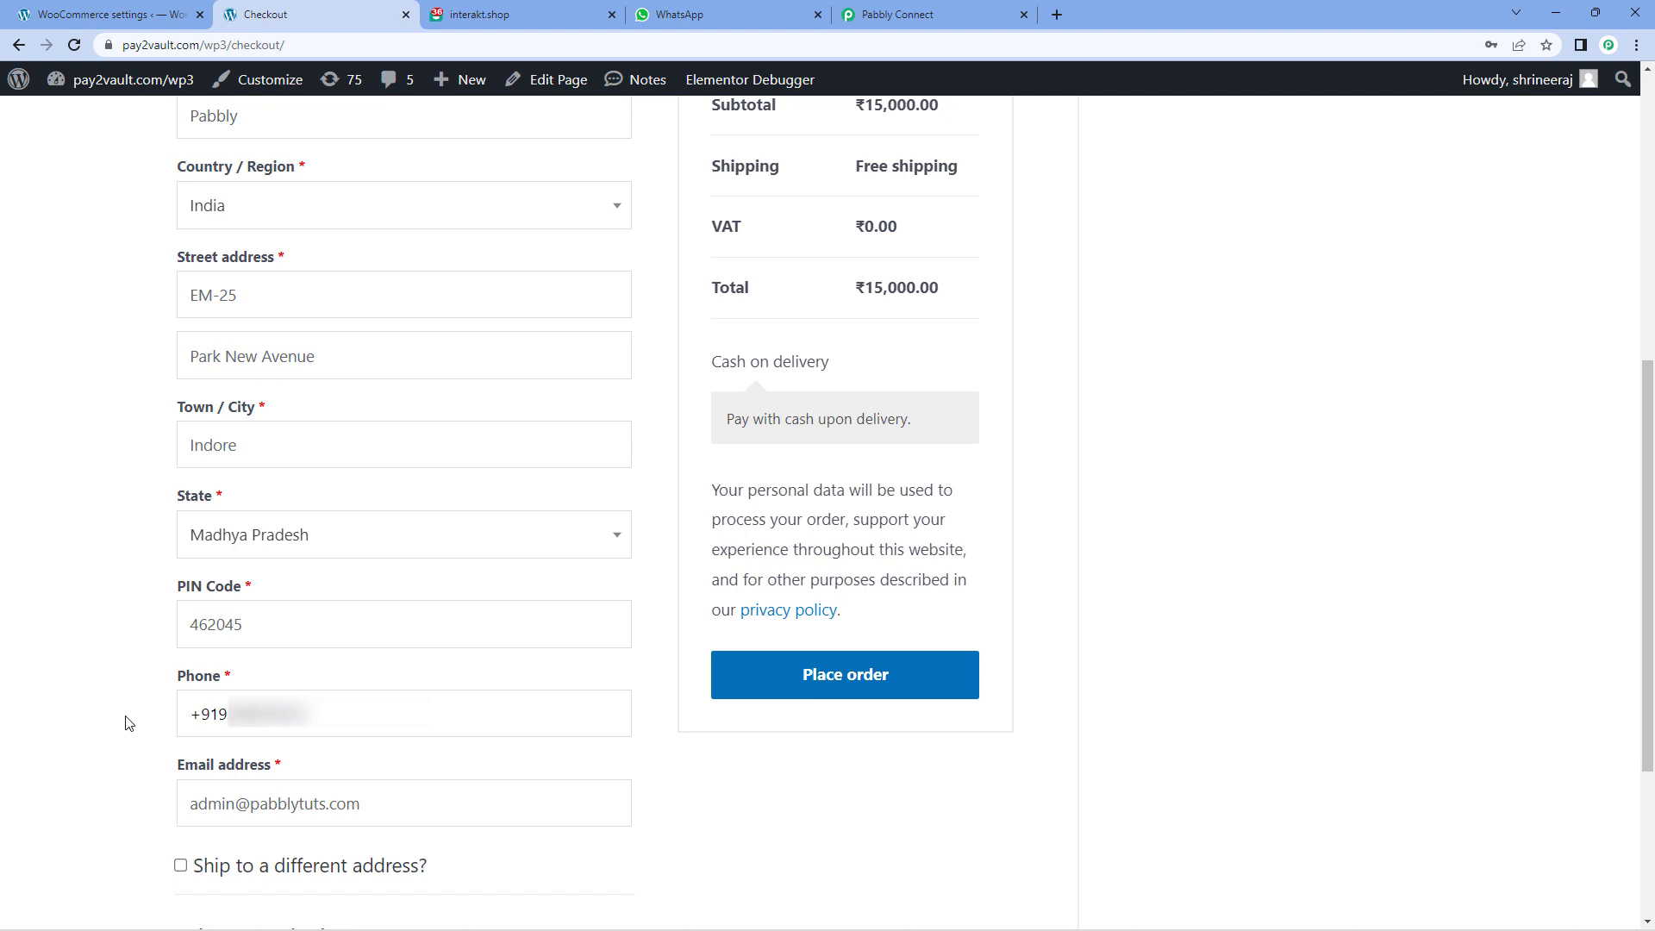
{"action": "left_click", "coordinate": [105, 505]}
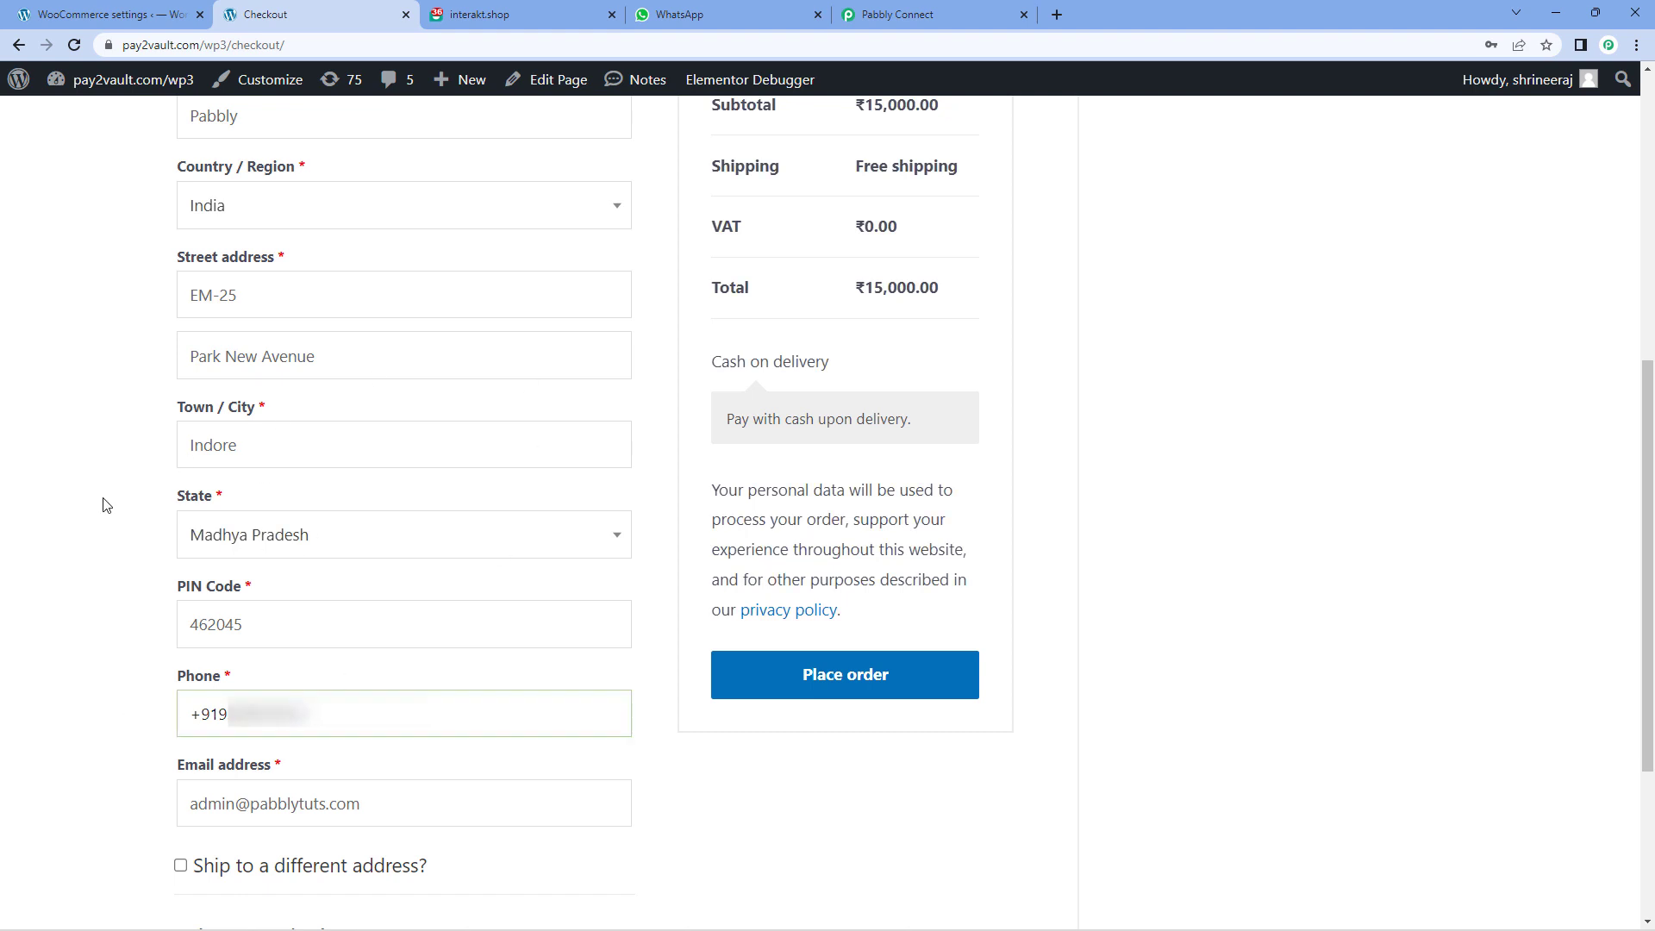
{"action": "left_click", "coordinate": [938, 672]}
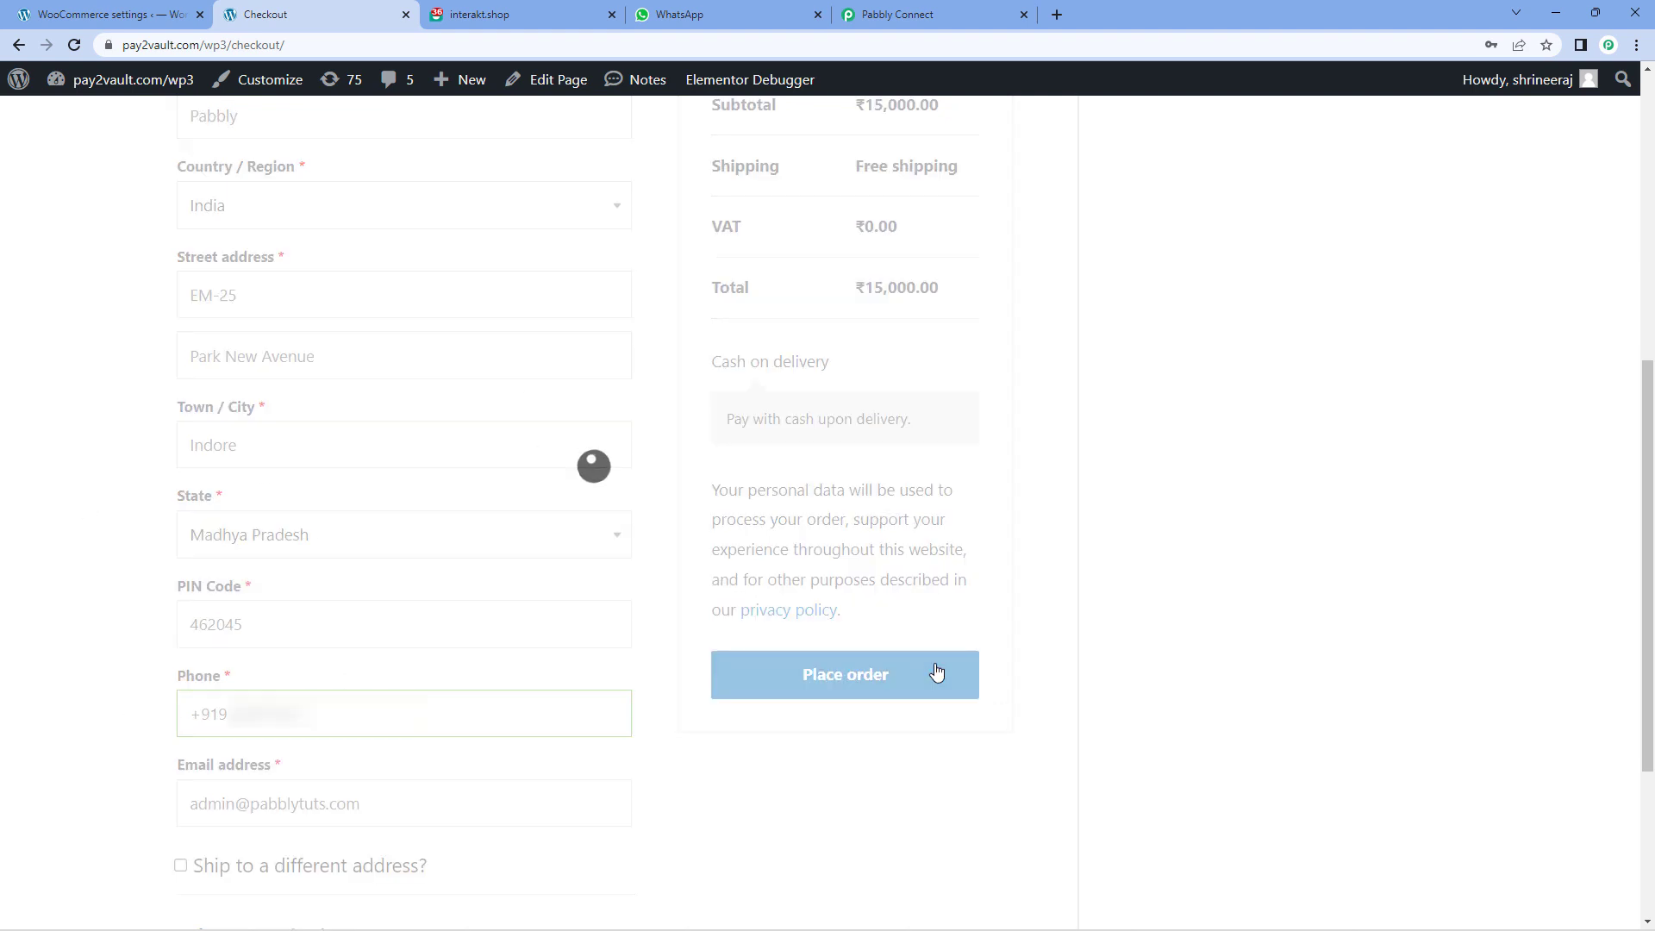
{"action": "scroll", "coordinate": [937, 673], "scroll_direction": "down", "scroll_amount": 3}
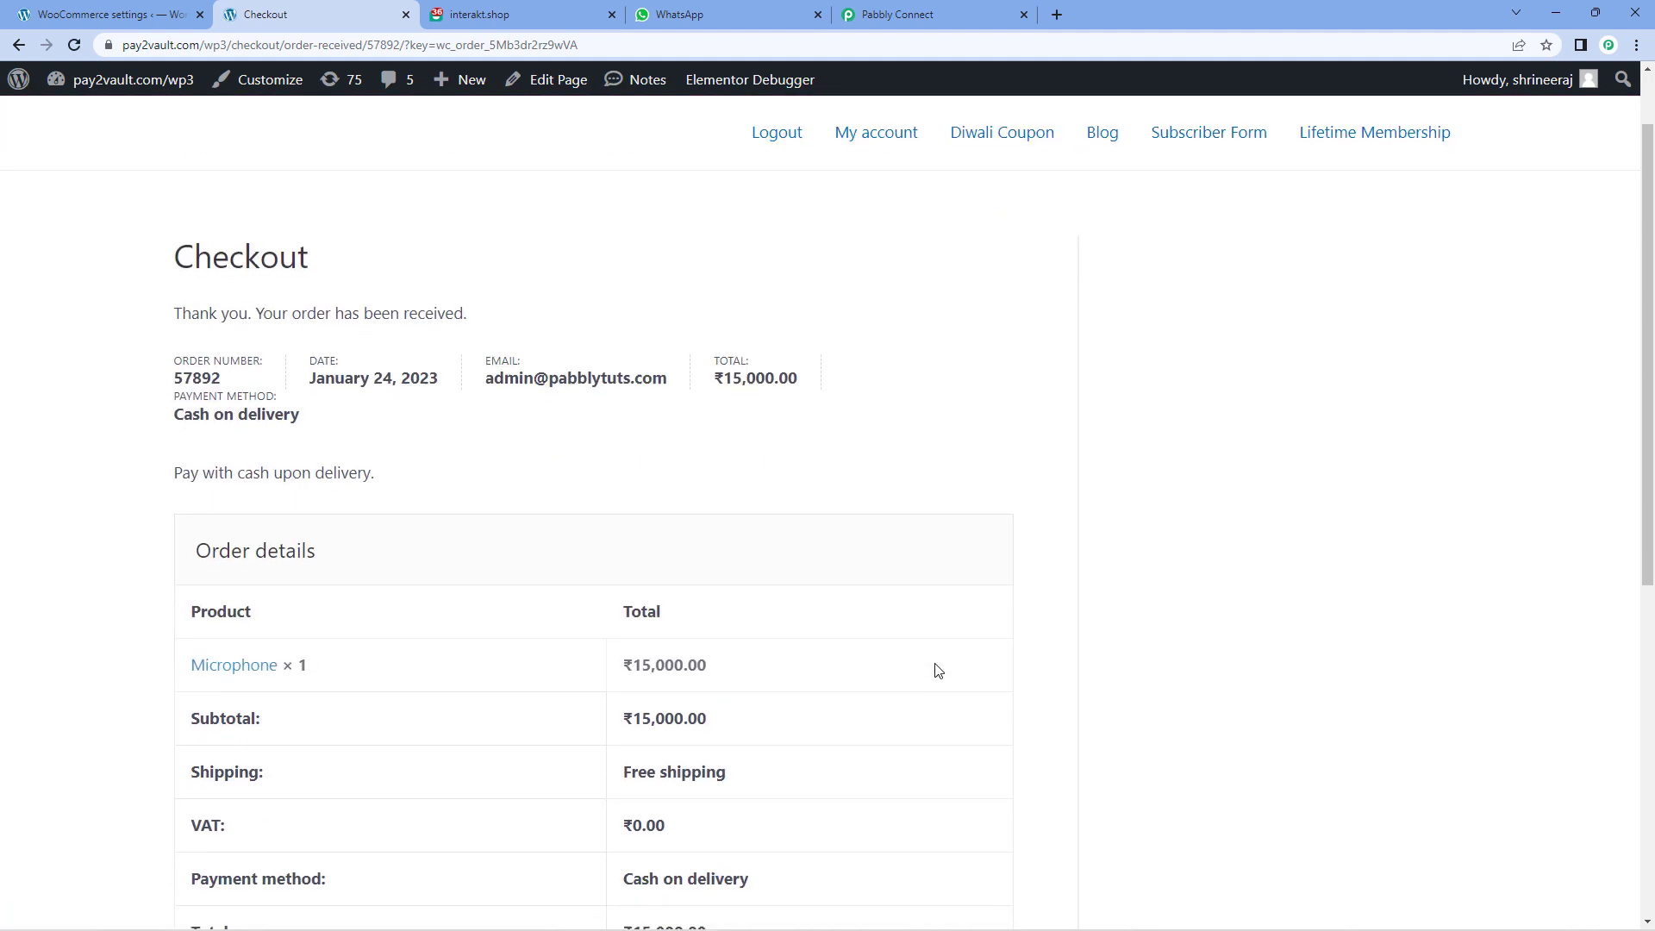
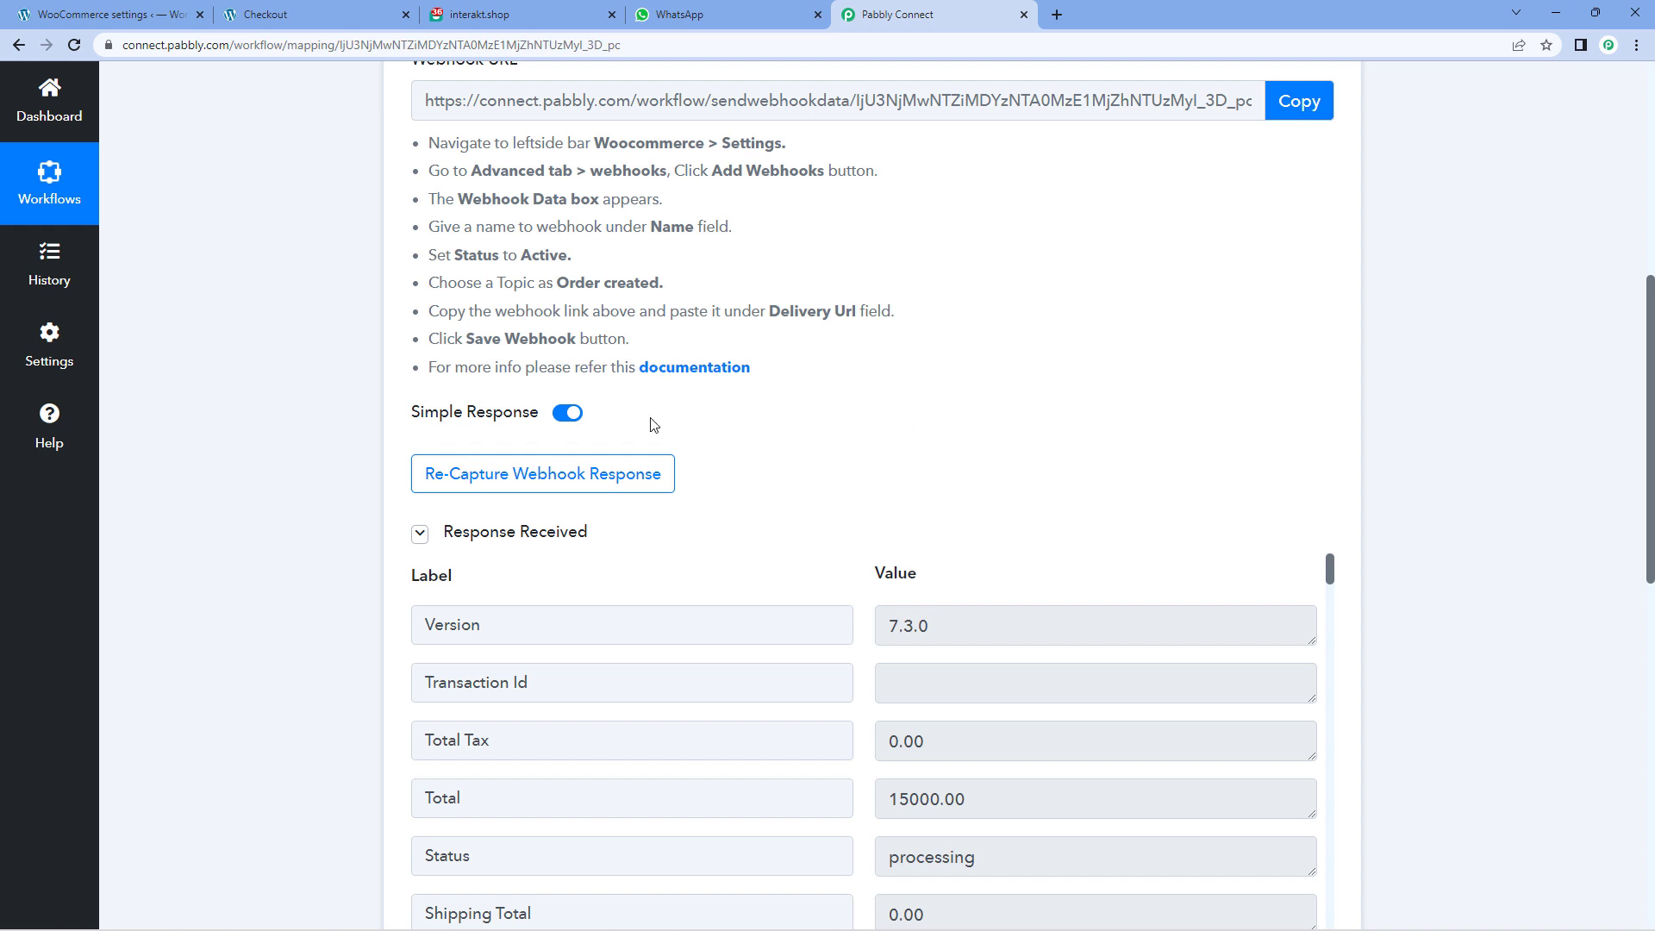
{"action": "scroll", "coordinate": [776, 415], "scroll_direction": "down", "scroll_amount": 2}
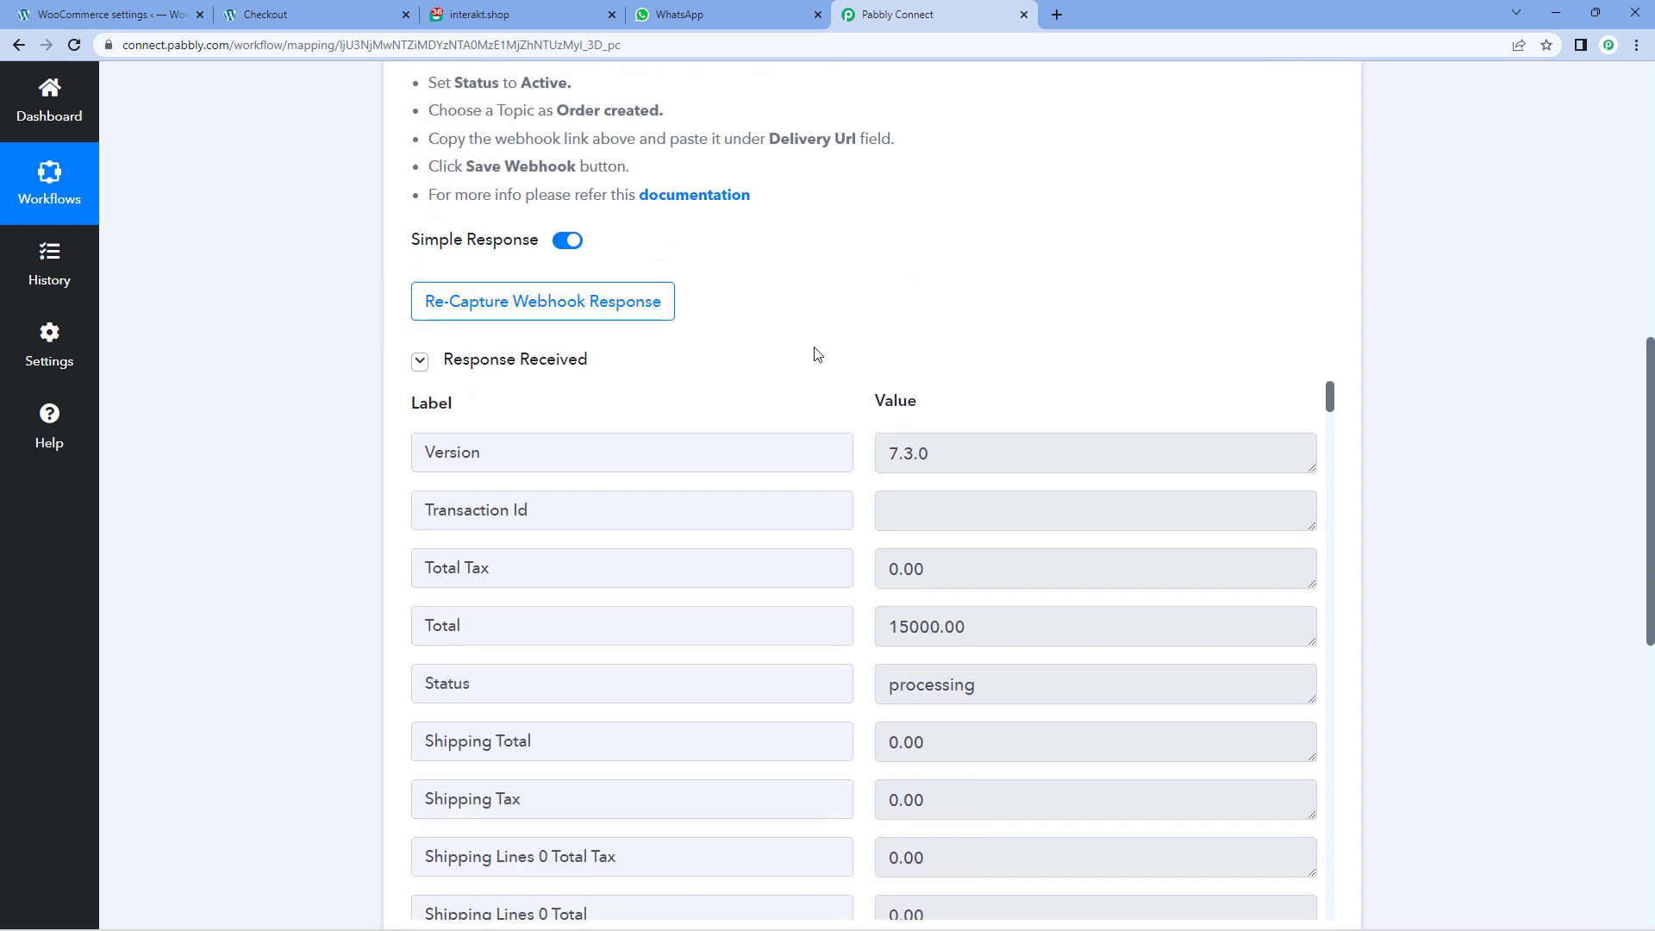
{"action": "scroll", "coordinate": [827, 360], "scroll_direction": "down", "scroll_amount": 1}
{"action": "scroll", "coordinate": [858, 345], "scroll_direction": "down", "scroll_amount": 2}
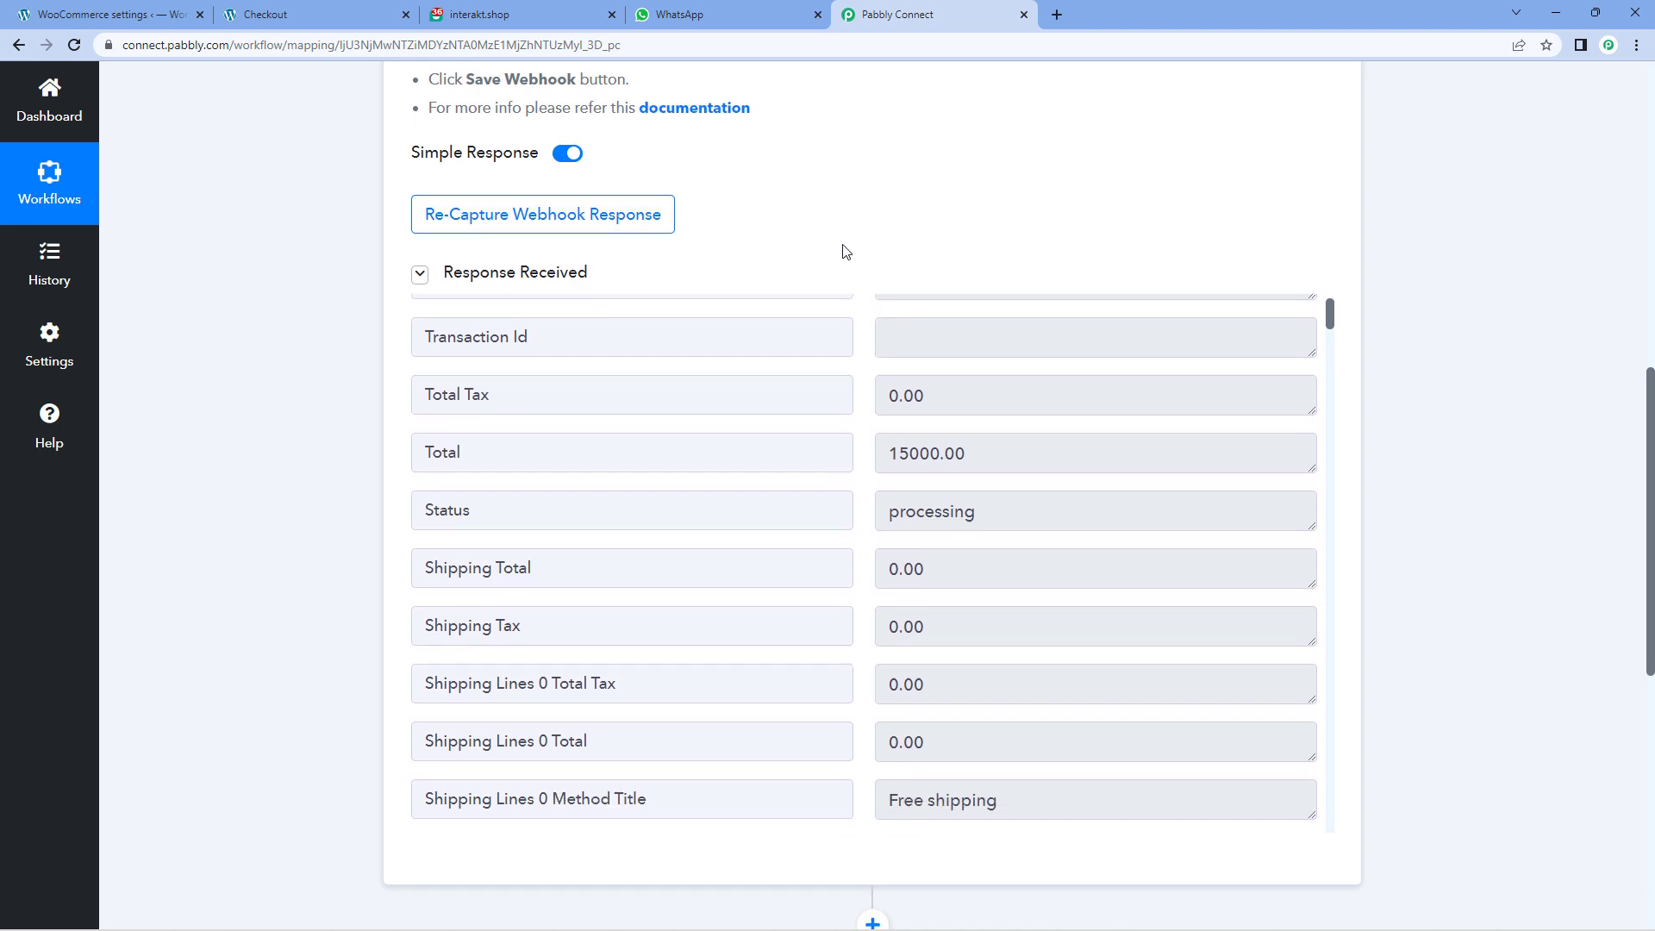
{"action": "scroll", "coordinate": [842, 251], "scroll_direction": "down", "scroll_amount": 1}
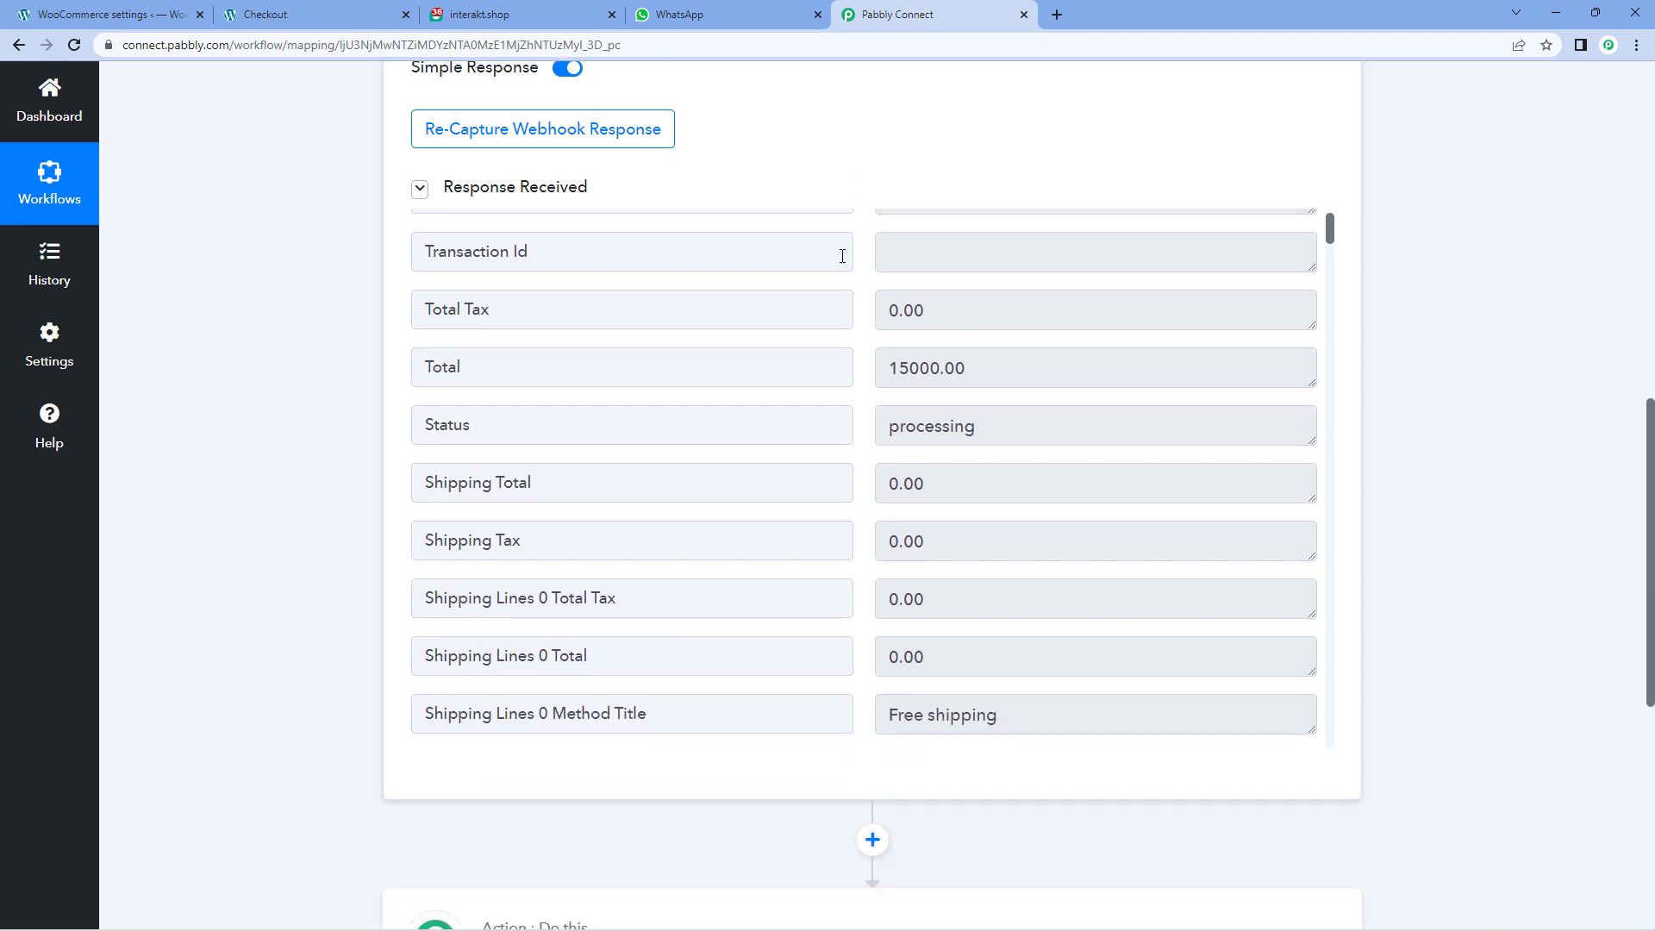
{"action": "double_click", "coordinate": [983, 378]}
{"action": "left_click", "coordinate": [259, 14]}
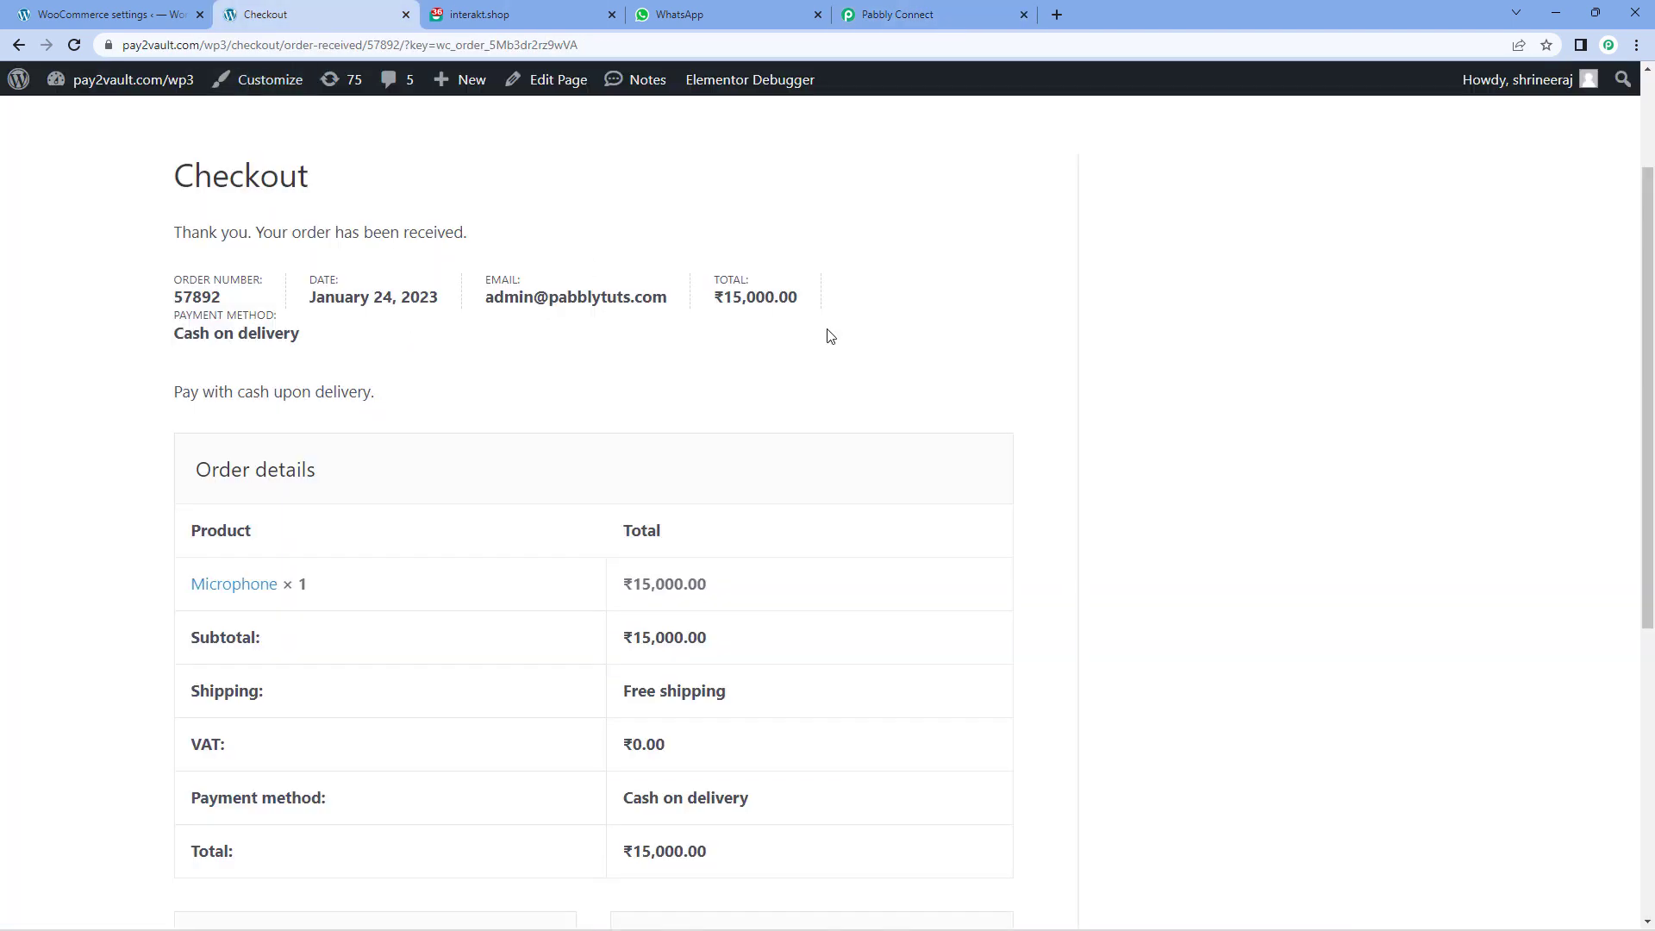
{"action": "left_click", "coordinate": [871, 12]}
{"action": "scroll", "coordinate": [857, 297], "scroll_direction": "down", "scroll_amount": 4}
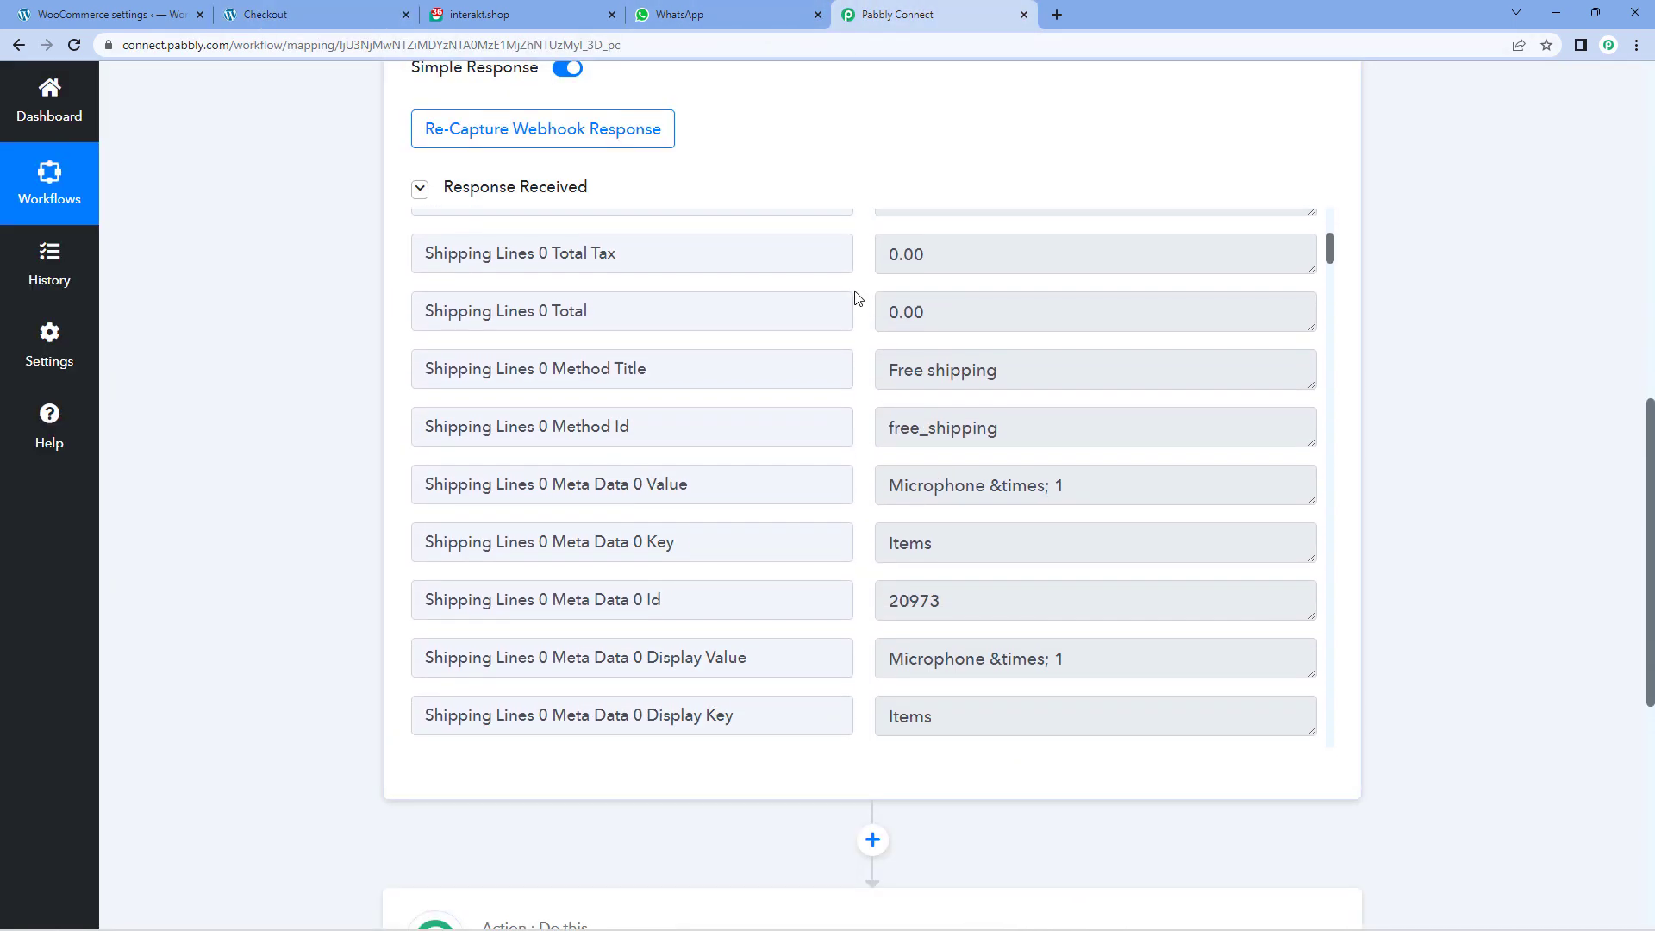
{"action": "scroll", "coordinate": [856, 297], "scroll_direction": "down", "scroll_amount": 5}
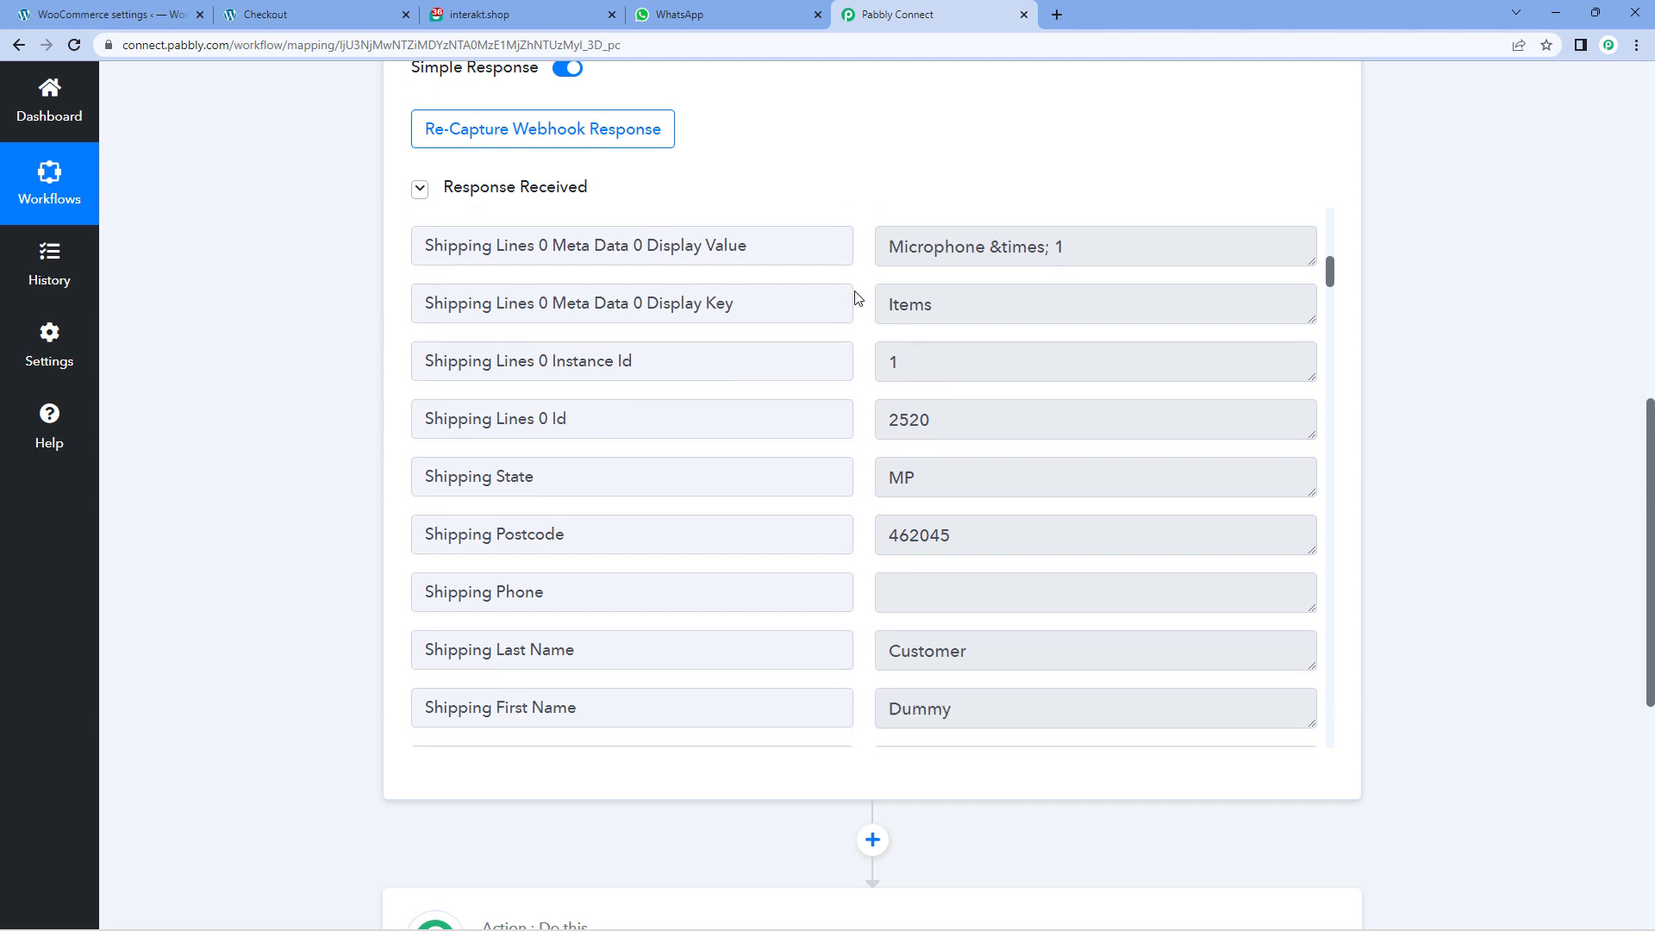
{"action": "scroll", "coordinate": [856, 298], "scroll_direction": "down", "scroll_amount": 3}
{"action": "left_click", "coordinate": [883, 527]}
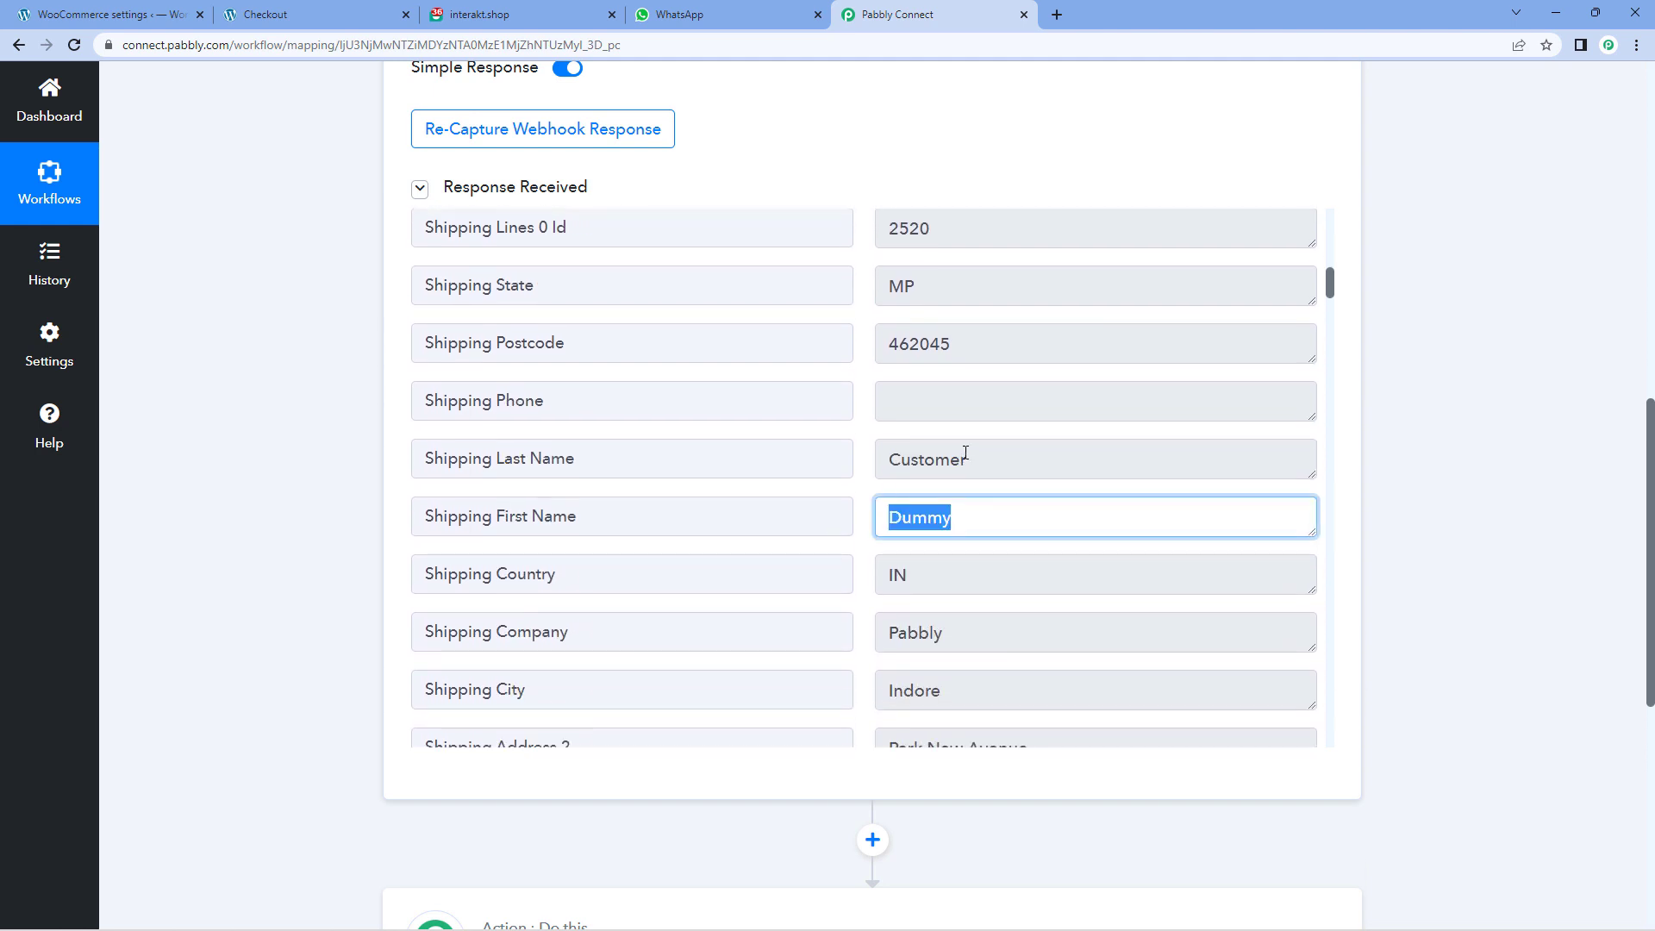
{"action": "left_click", "coordinate": [1025, 452]}
{"action": "left_click", "coordinate": [956, 584]}
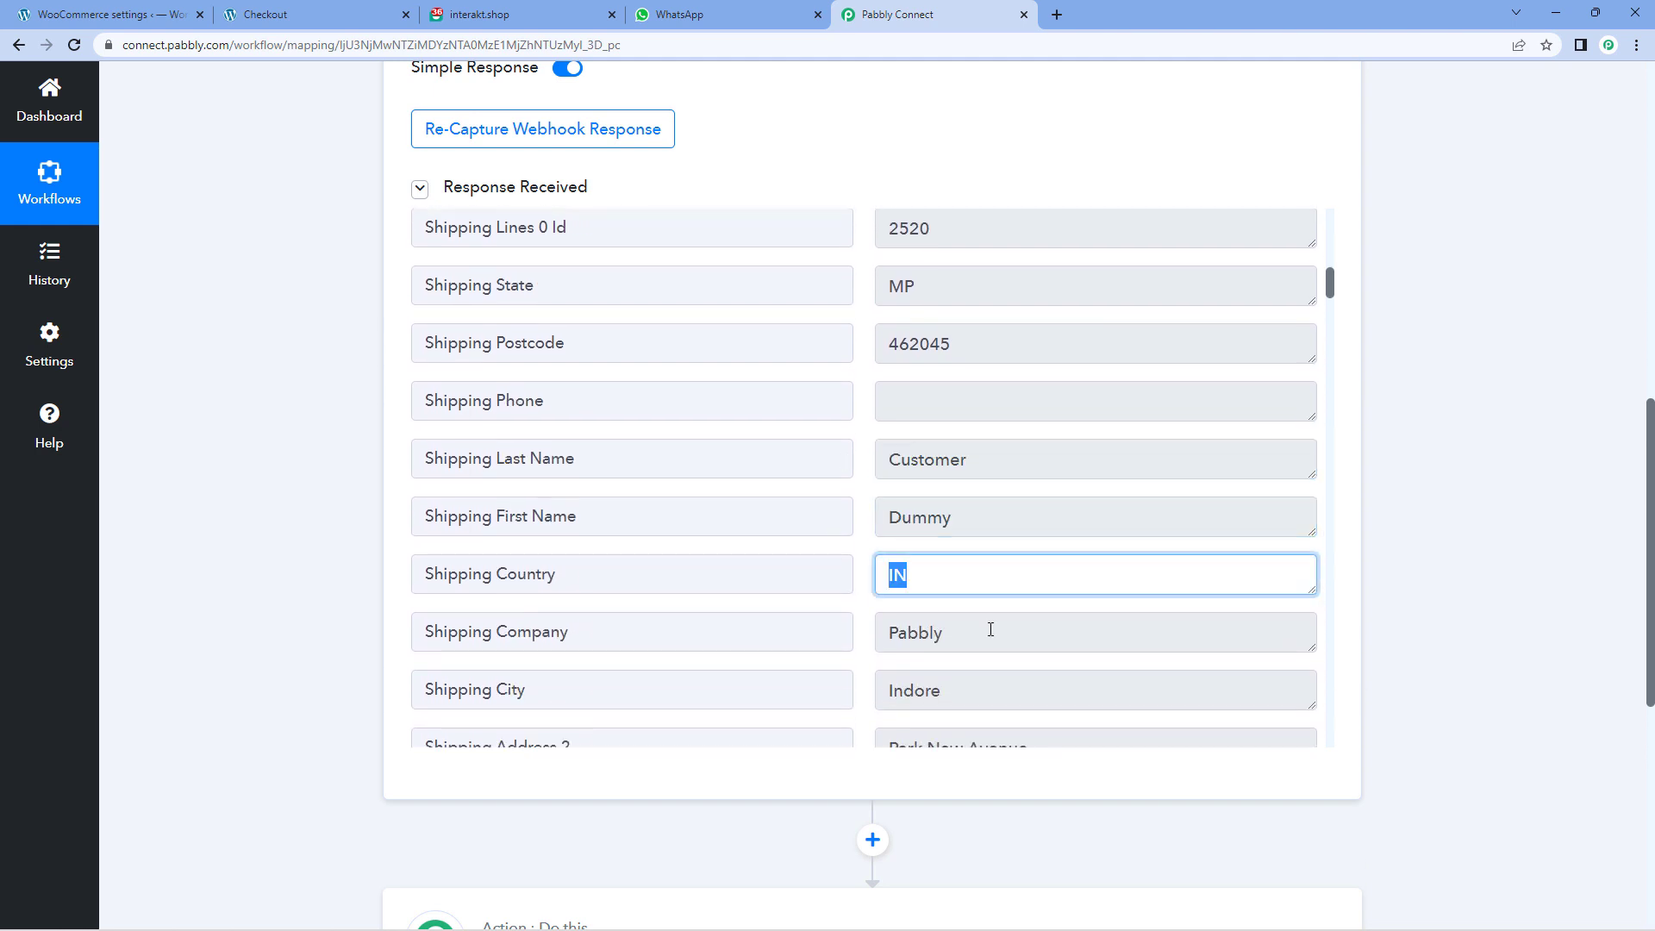
{"action": "left_click", "coordinate": [990, 629]}
{"action": "left_click", "coordinate": [990, 682]}
{"action": "scroll", "coordinate": [793, 441], "scroll_direction": "down", "scroll_amount": 3}
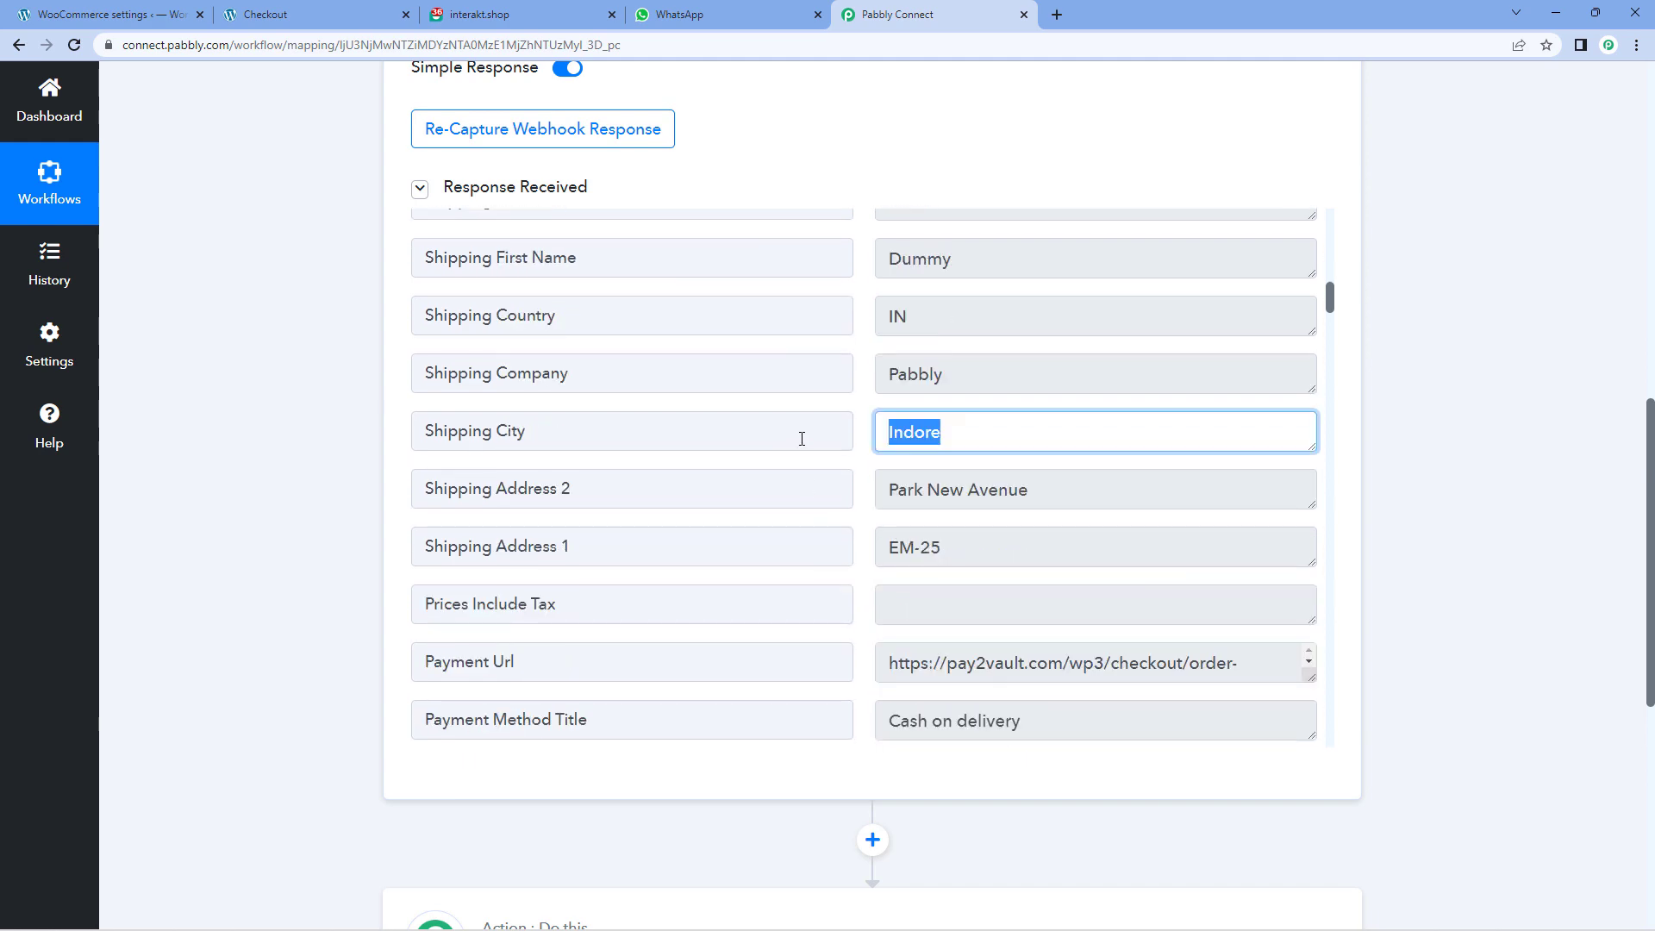
{"action": "scroll", "coordinate": [802, 439], "scroll_direction": "down", "scroll_amount": 10}
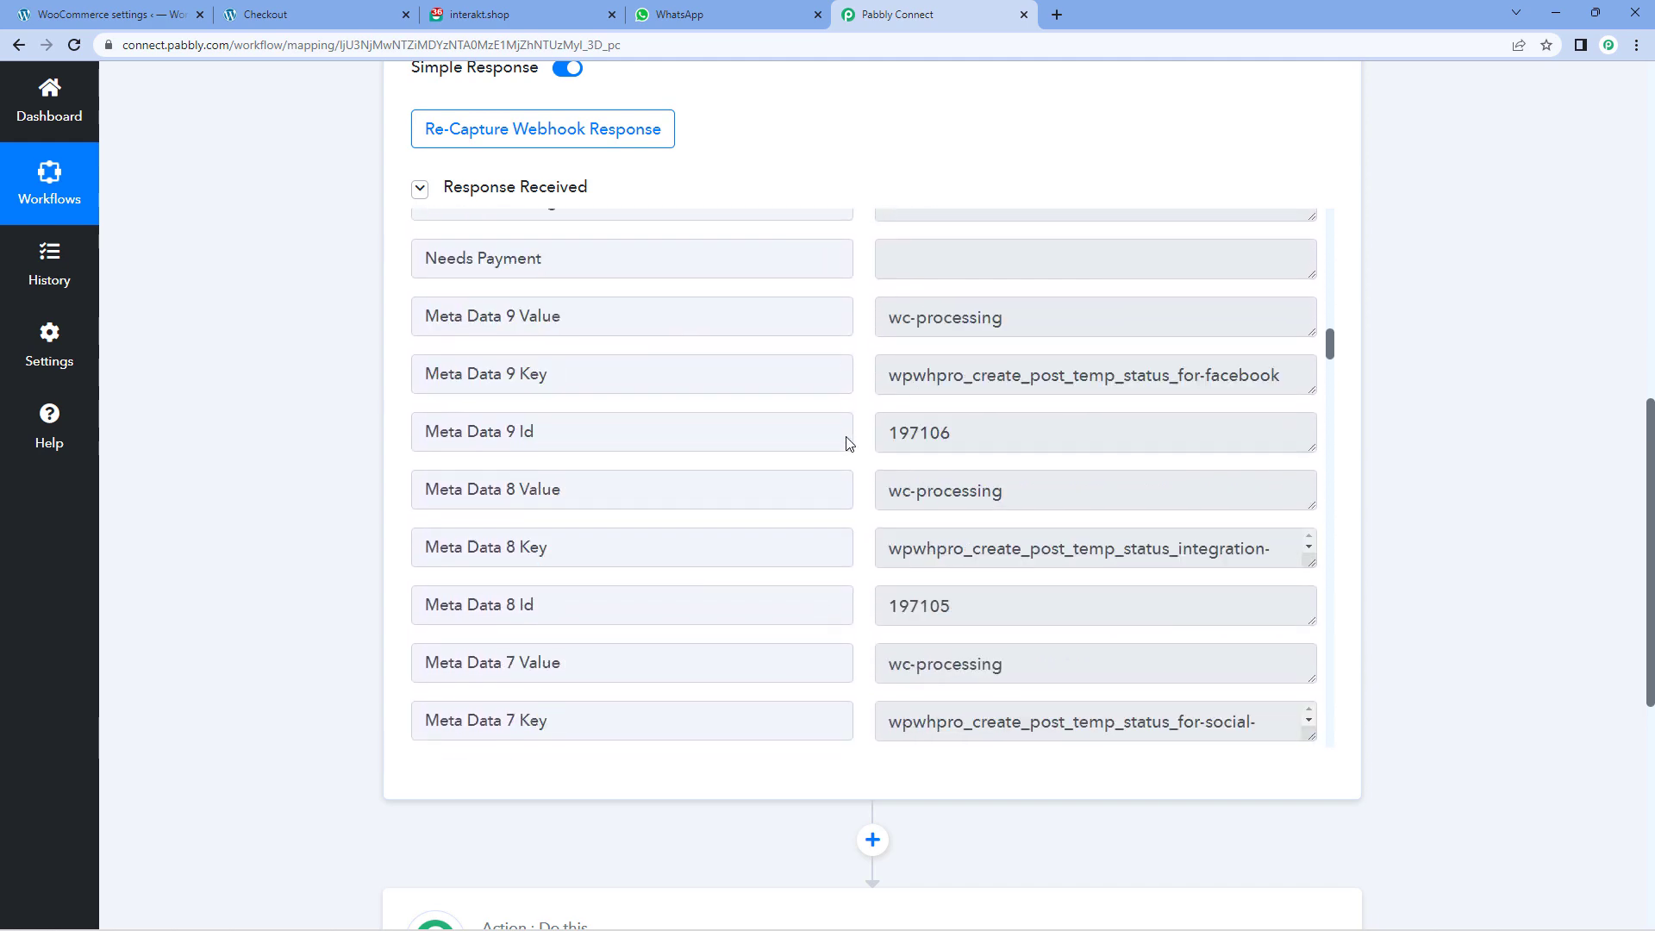
{"action": "scroll", "coordinate": [848, 440], "scroll_direction": "down", "scroll_amount": 10}
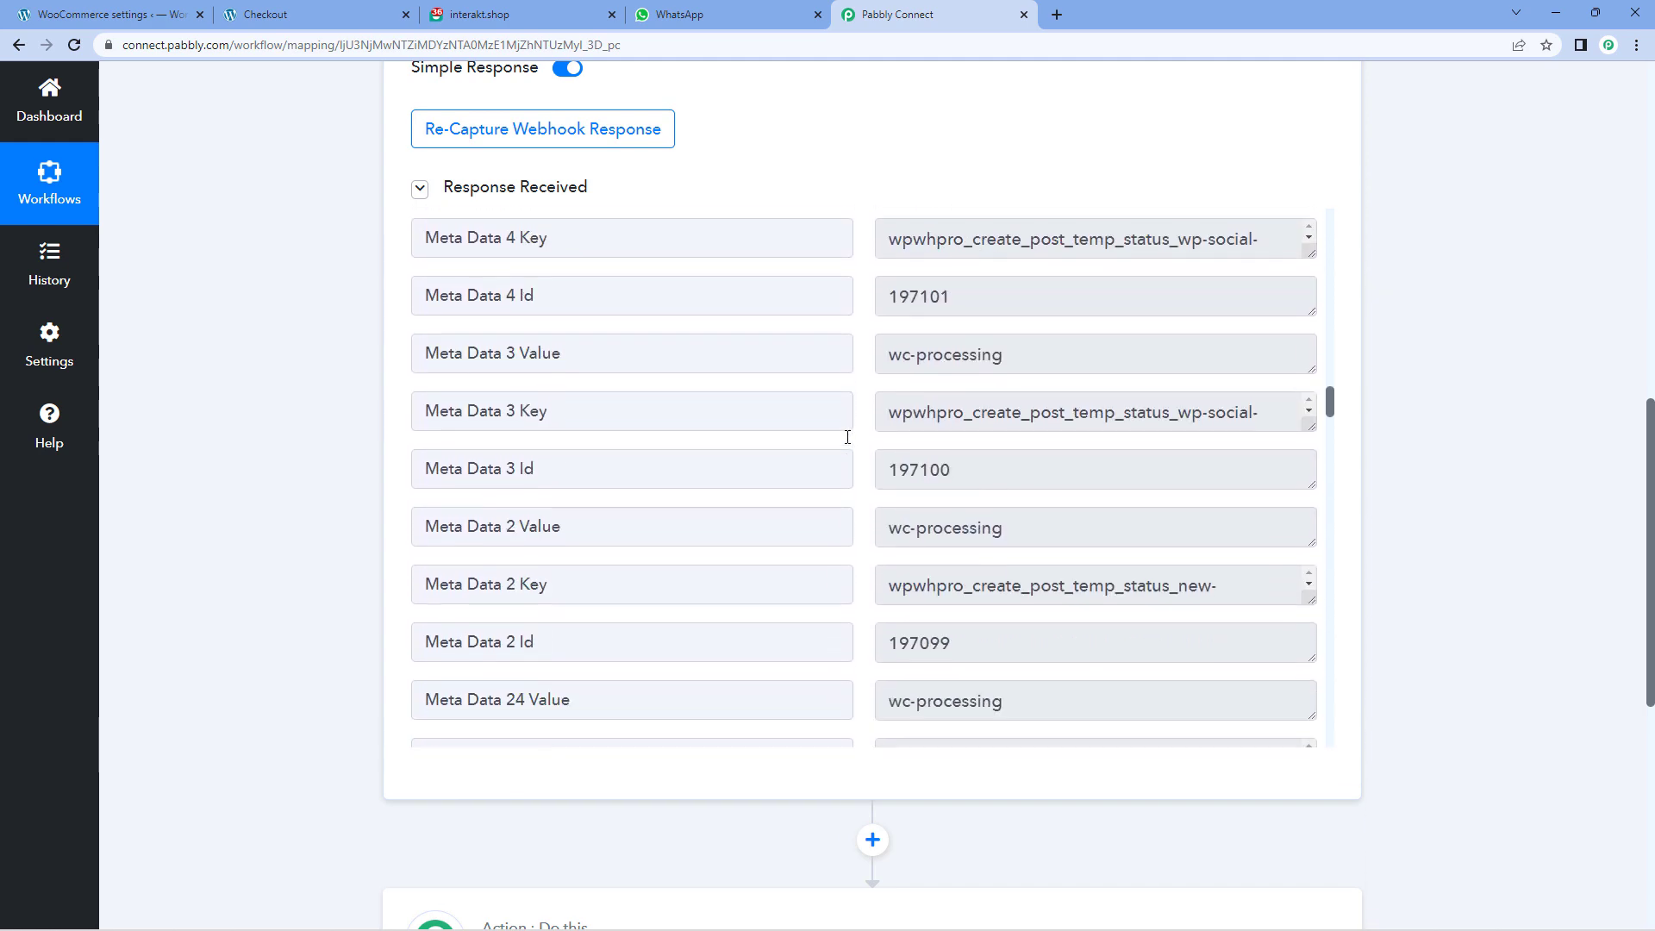
{"action": "scroll", "coordinate": [847, 440], "scroll_direction": "down", "scroll_amount": 8}
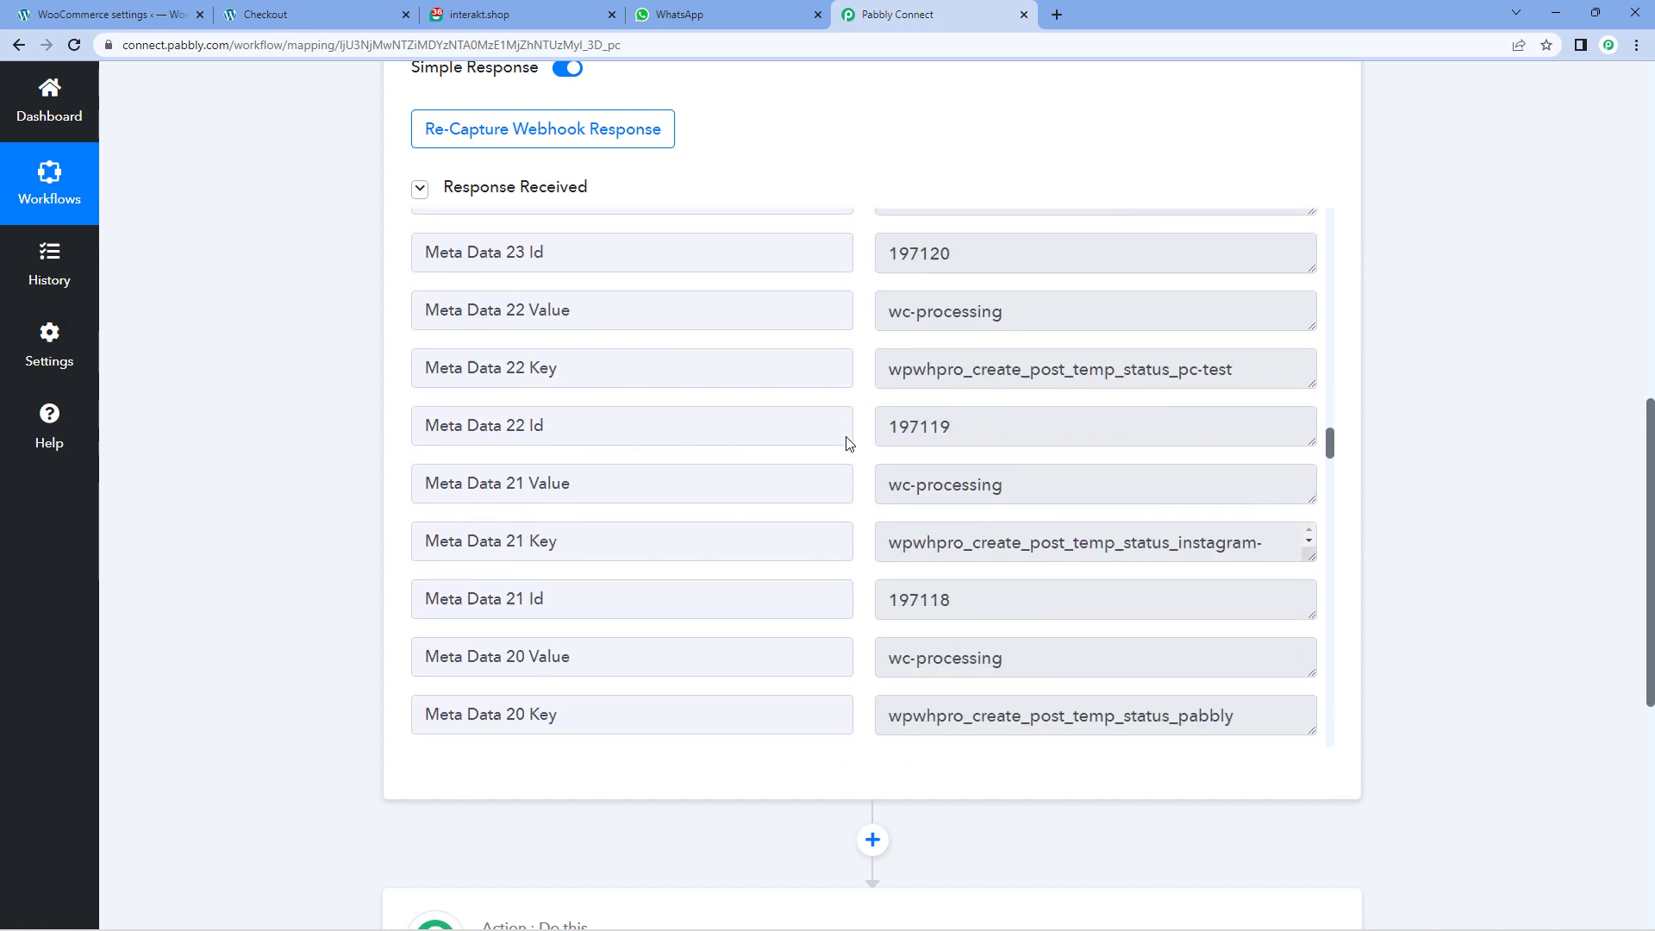
{"action": "scroll", "coordinate": [847, 444], "scroll_direction": "down", "scroll_amount": 12}
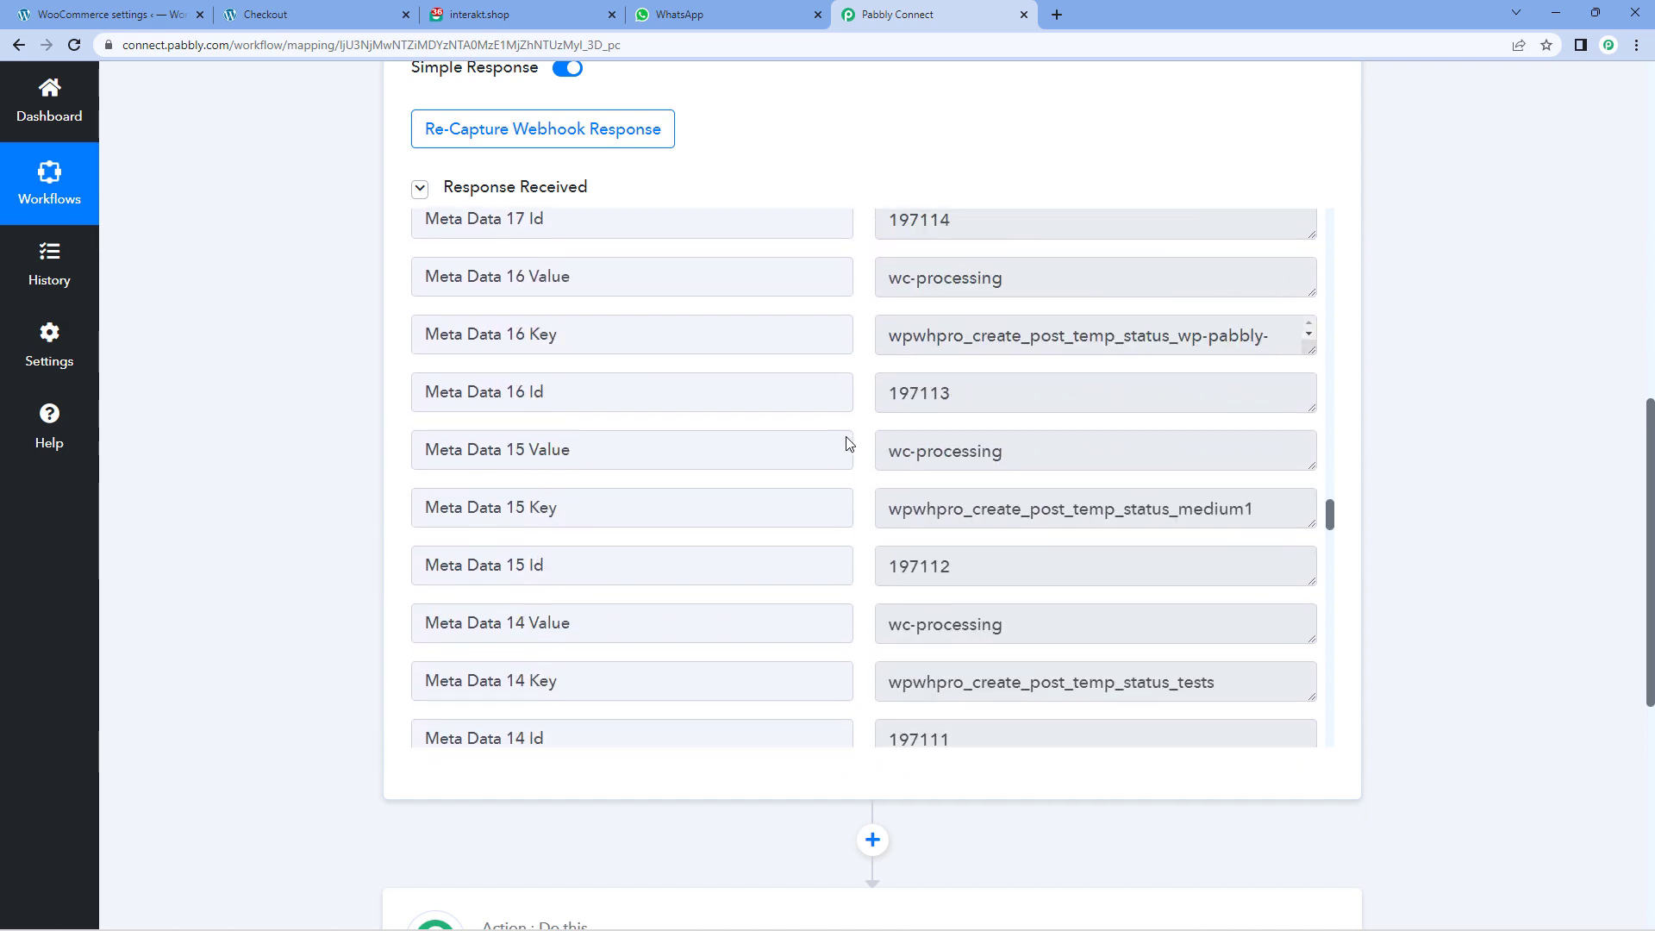
{"action": "scroll", "coordinate": [848, 441], "scroll_direction": "down", "scroll_amount": 20}
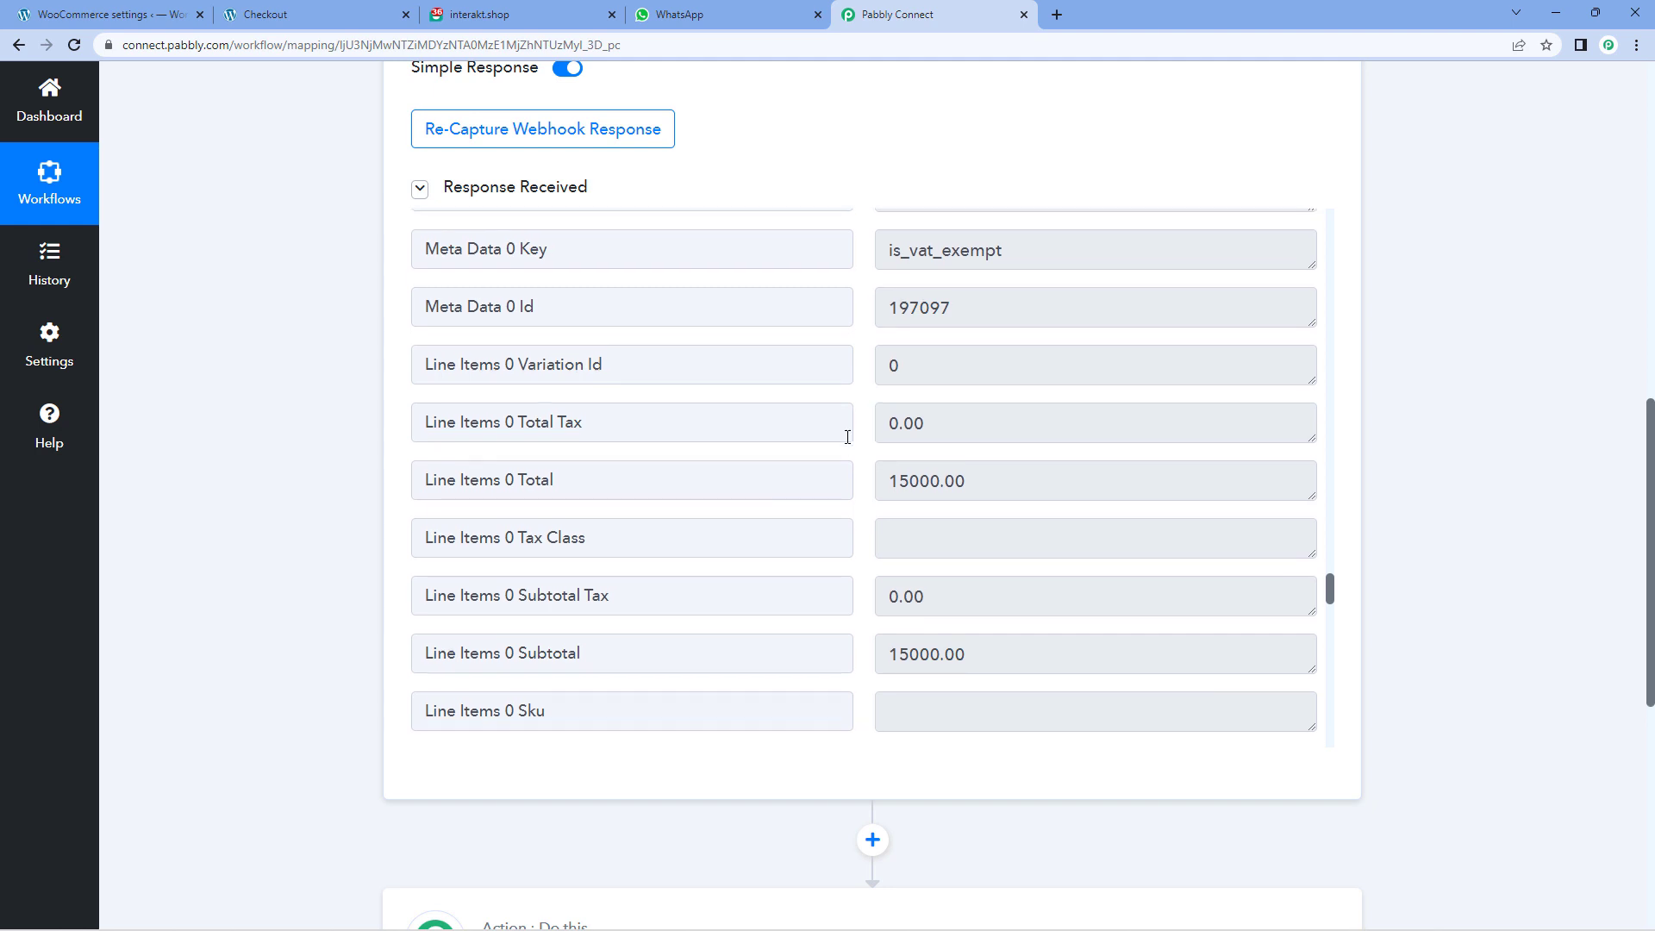
{"action": "scroll", "coordinate": [847, 440], "scroll_direction": "down", "scroll_amount": 8}
{"action": "left_click_drag", "start_coordinate": [1020, 513], "coordinate": [870, 513]}
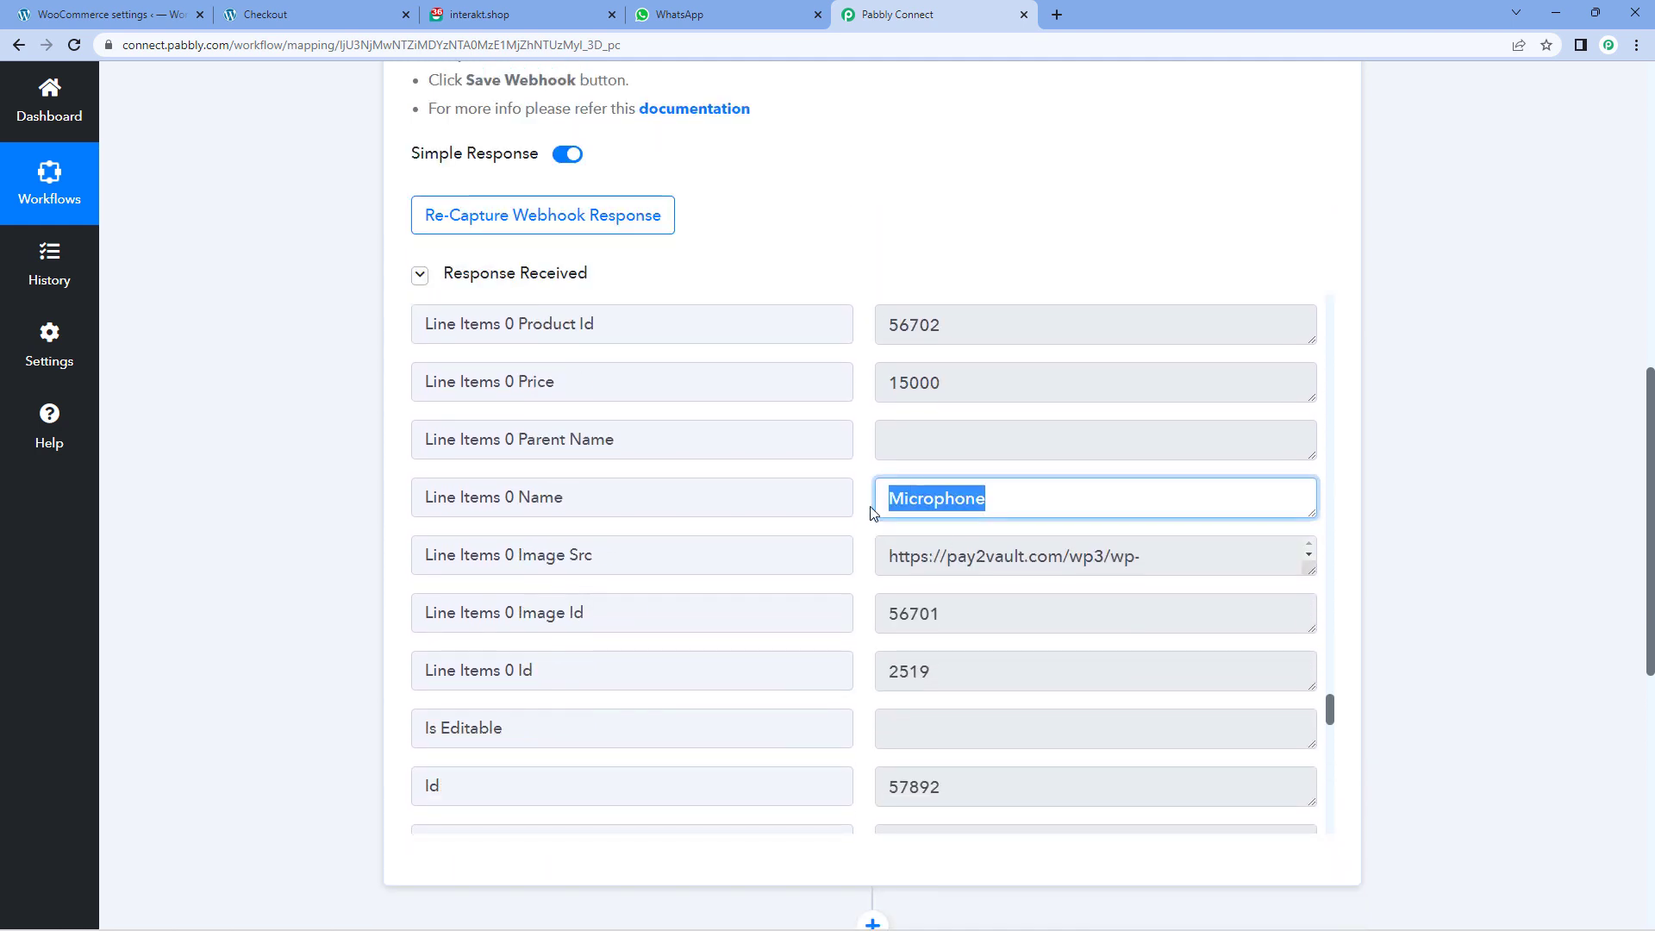
{"action": "left_click", "coordinate": [998, 496]}
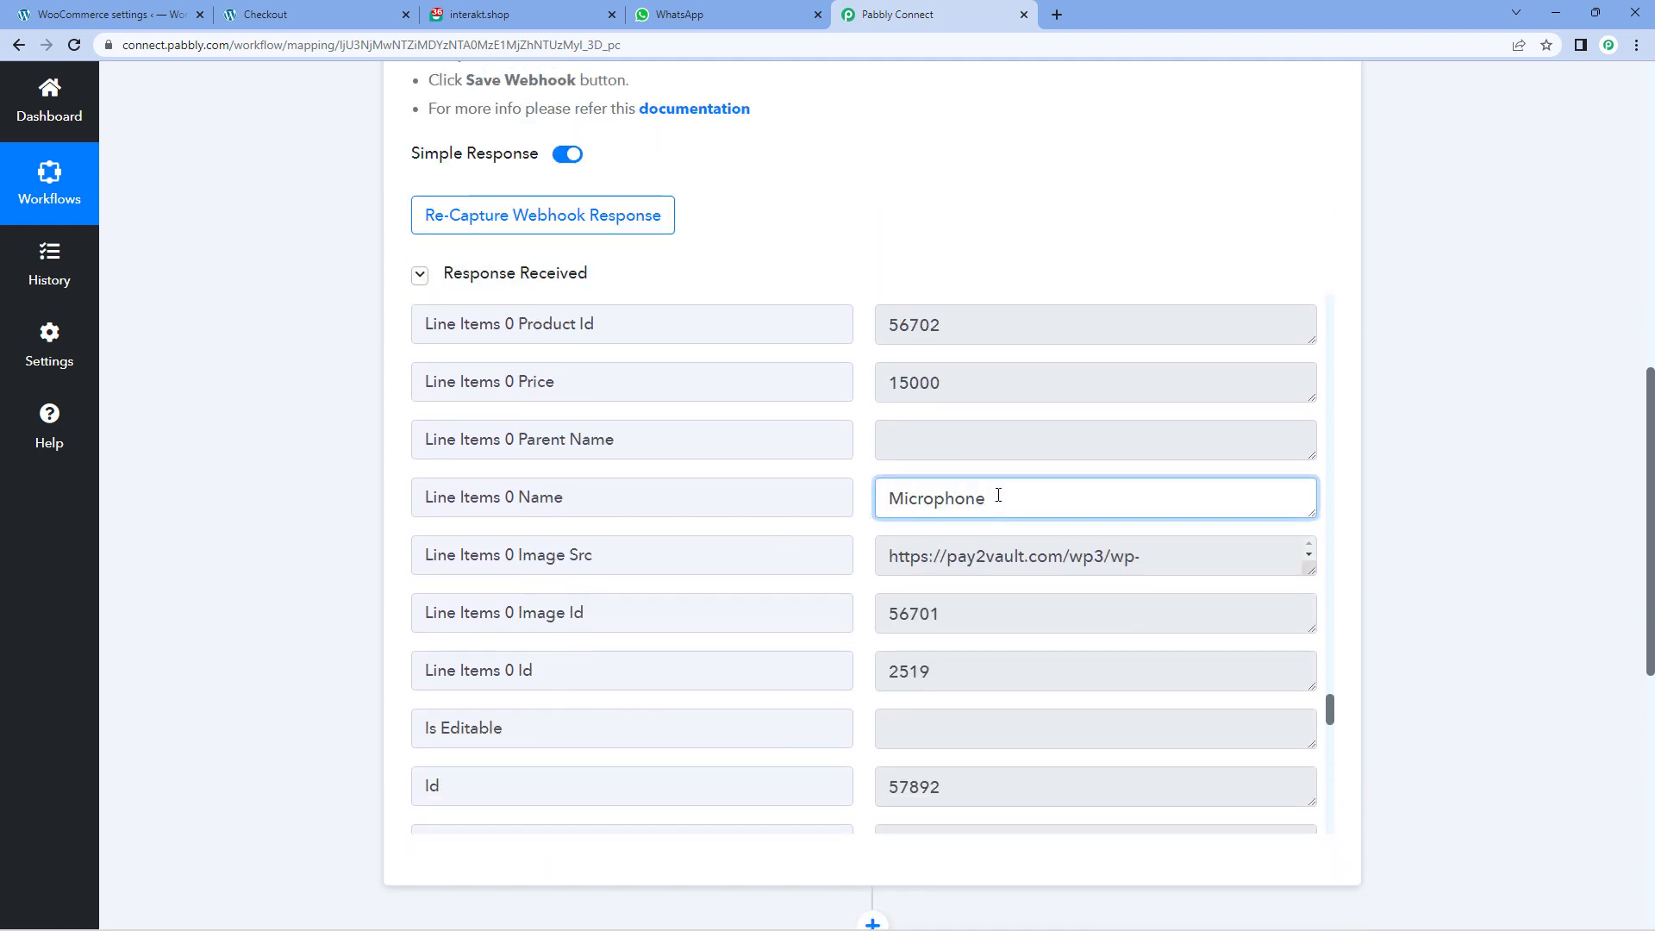
{"action": "left_click_drag", "start_coordinate": [1005, 496], "coordinate": [869, 497]}
{"action": "scroll", "coordinate": [861, 496], "scroll_direction": "down", "scroll_amount": 5}
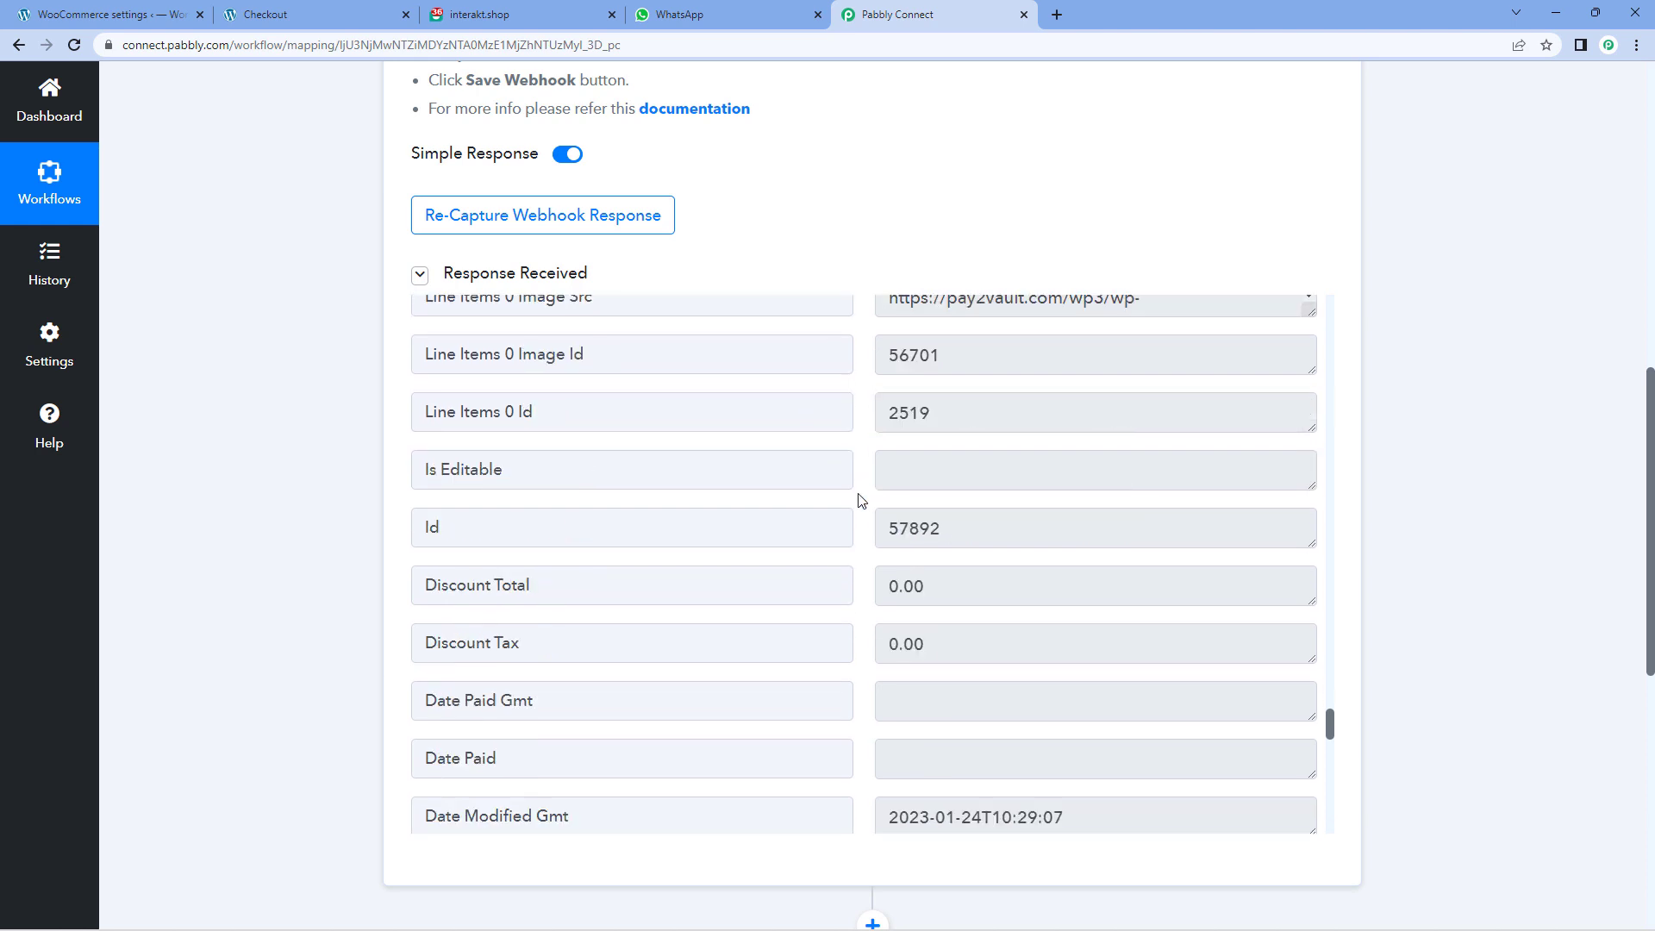
{"action": "scroll", "coordinate": [860, 500], "scroll_direction": "down", "scroll_amount": 9}
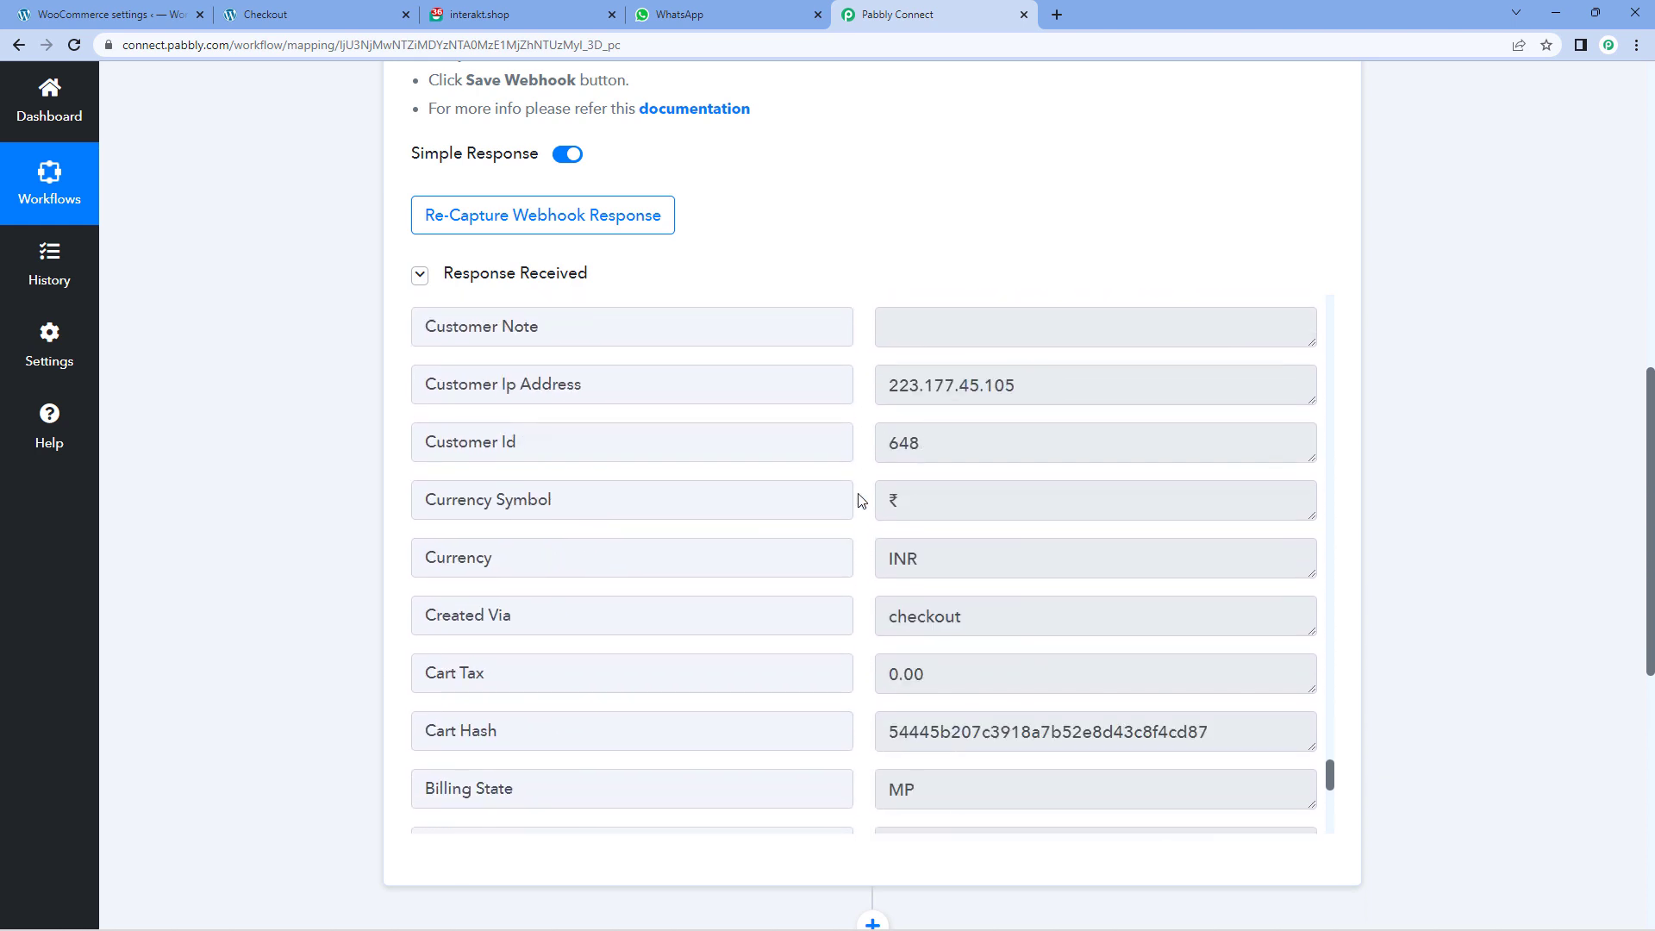
{"action": "scroll", "coordinate": [860, 500], "scroll_direction": "down", "scroll_amount": 7}
{"action": "left_click_drag", "start_coordinate": [1120, 581], "coordinate": [876, 584]}
{"action": "scroll", "coordinate": [876, 583], "scroll_direction": "down", "scroll_amount": 3}
{"action": "scroll", "coordinate": [876, 583], "scroll_direction": "up", "scroll_amount": 1}
{"action": "left_click_drag", "start_coordinate": [1026, 335], "coordinate": [863, 278]}
{"action": "left_click", "coordinate": [863, 278]}
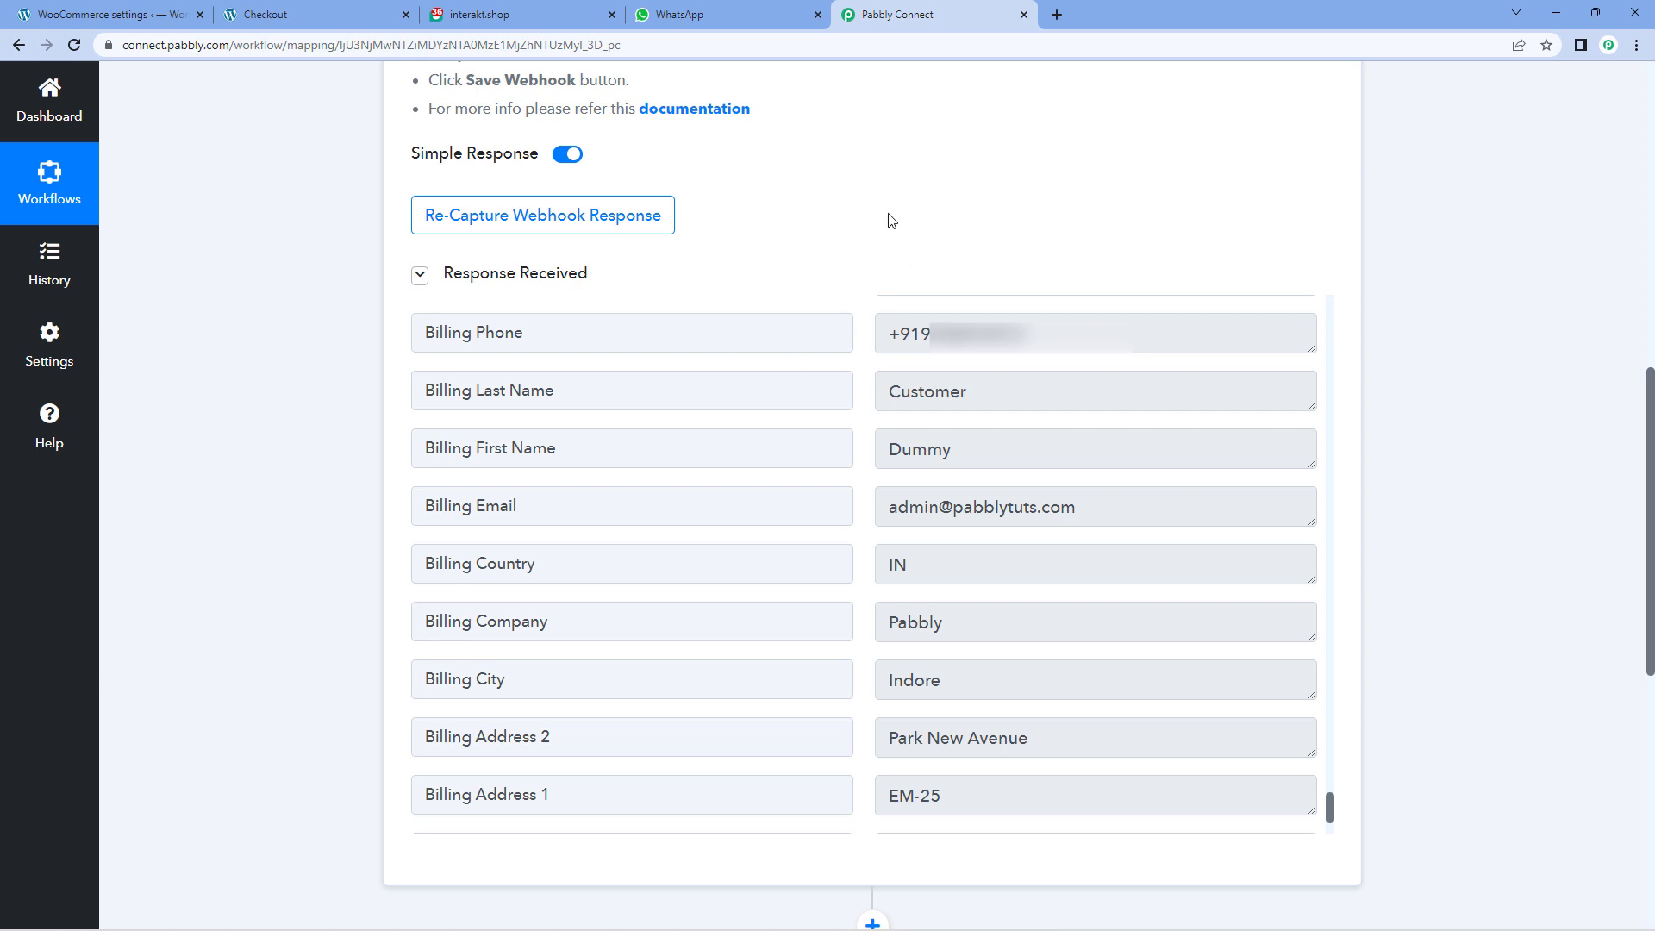
{"action": "scroll", "coordinate": [333, 362], "scroll_direction": "down", "scroll_amount": 8}
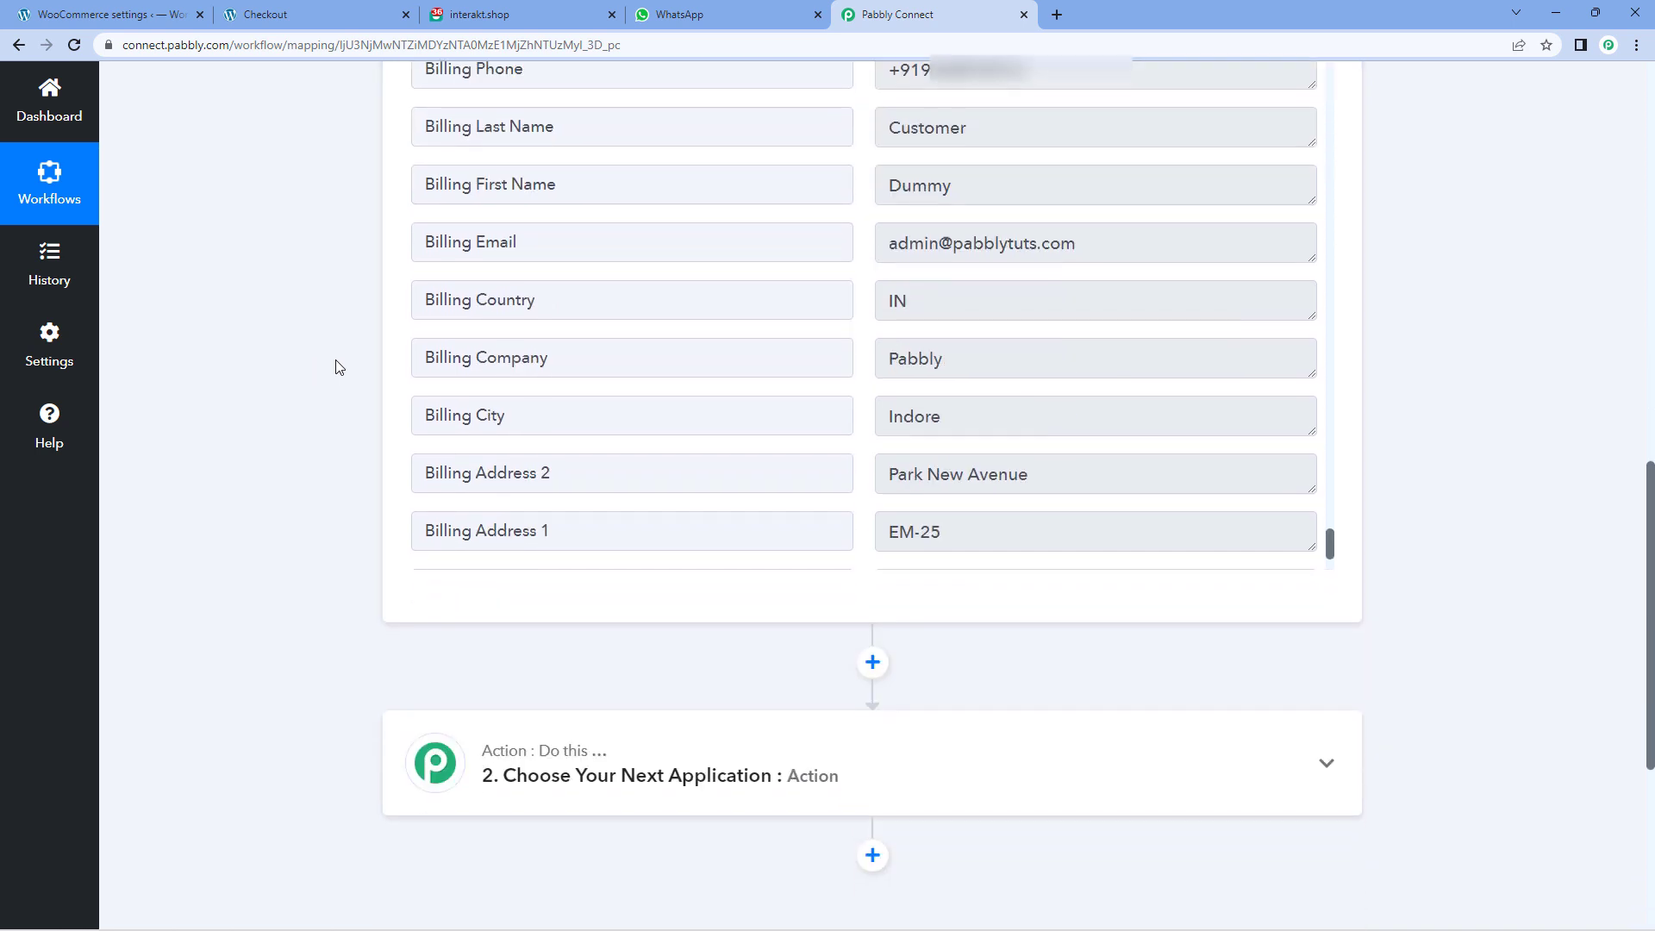
Pick Interakt as the app for the workflow's second step.
{"action": "left_click", "coordinate": [578, 366]}
{"action": "scroll", "coordinate": [222, 395], "scroll_direction": "down", "scroll_amount": 2}
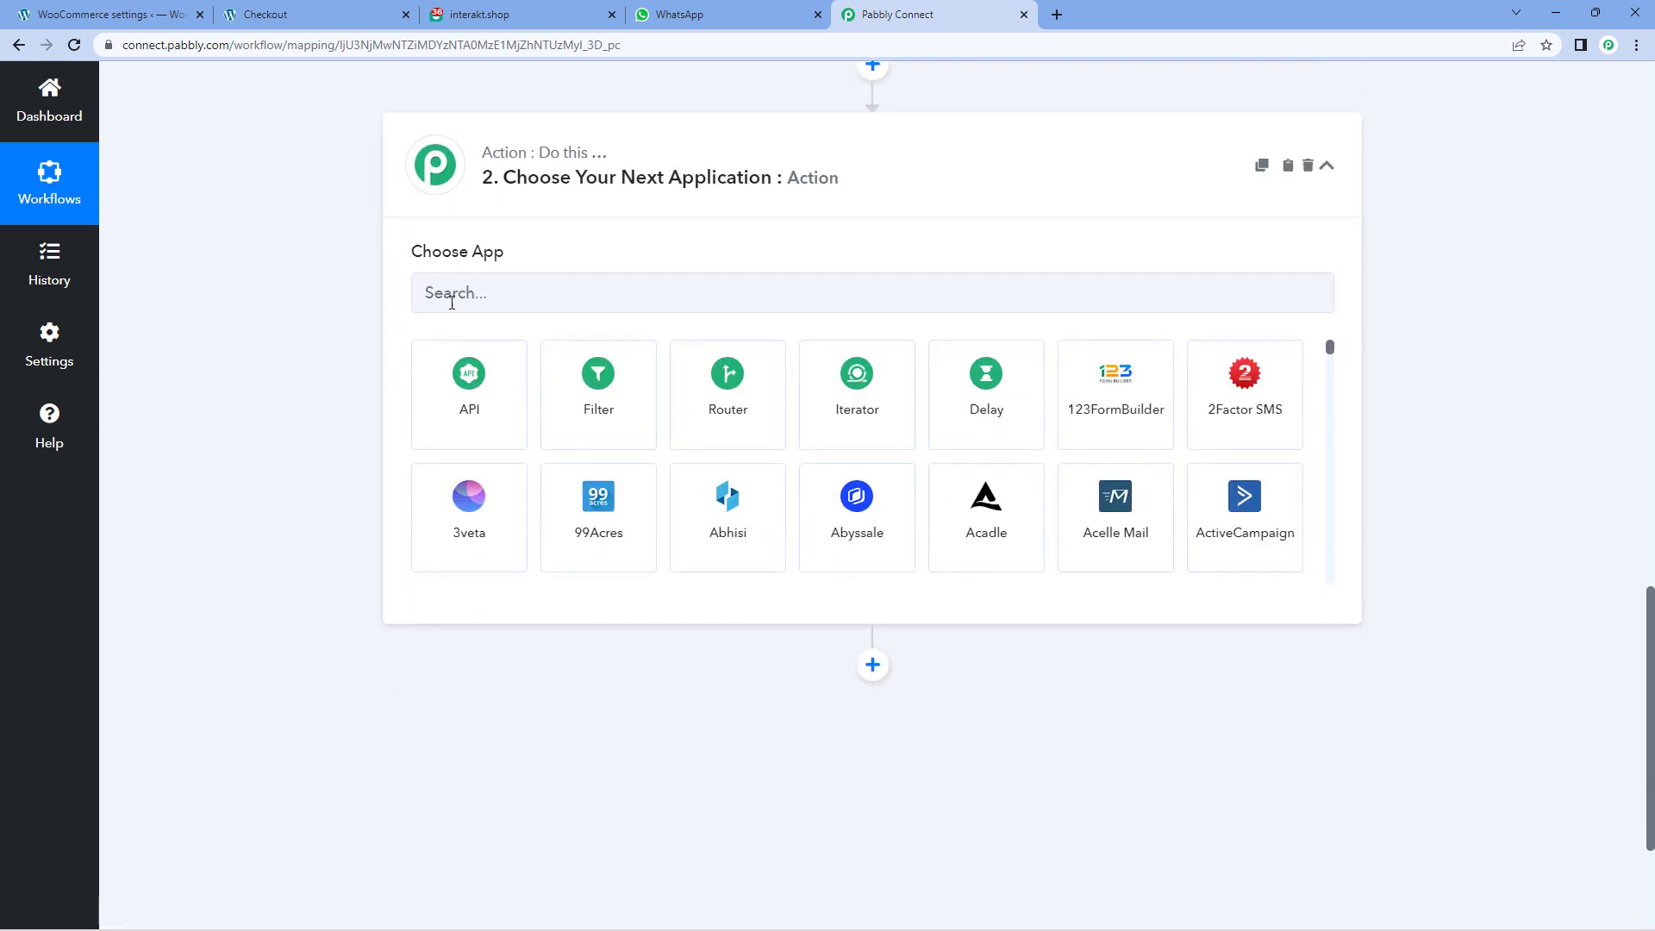
{"action": "left_click", "coordinate": [452, 303]}
{"action": "type", "text": "Int"}
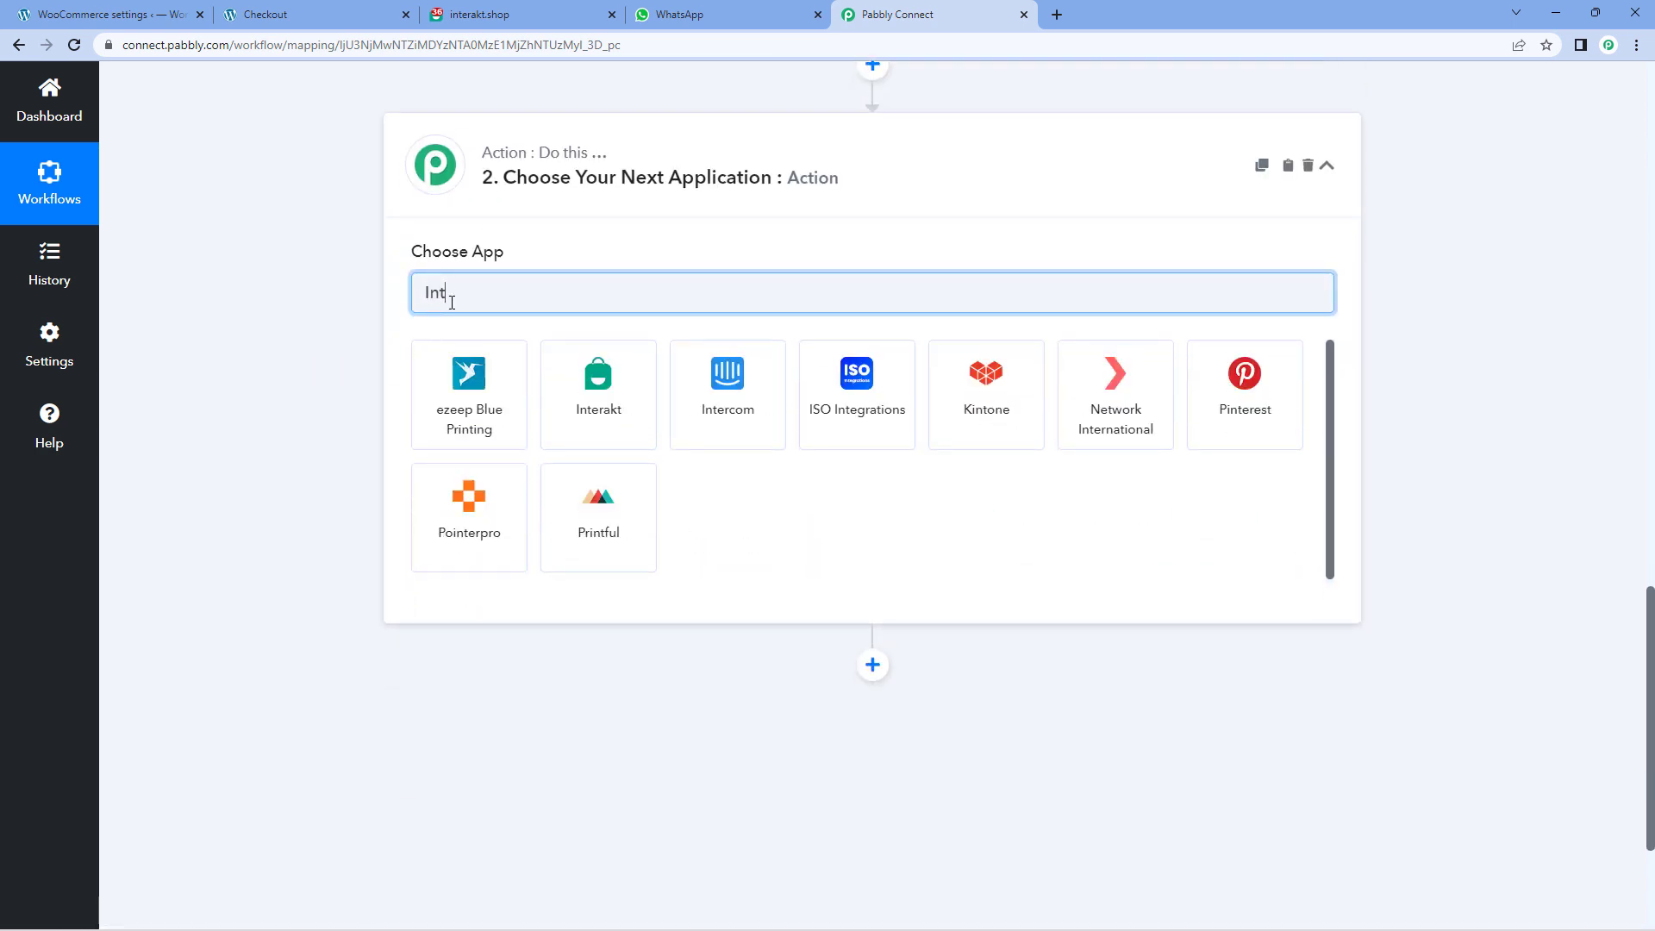
{"action": "type", "text": "erak"}
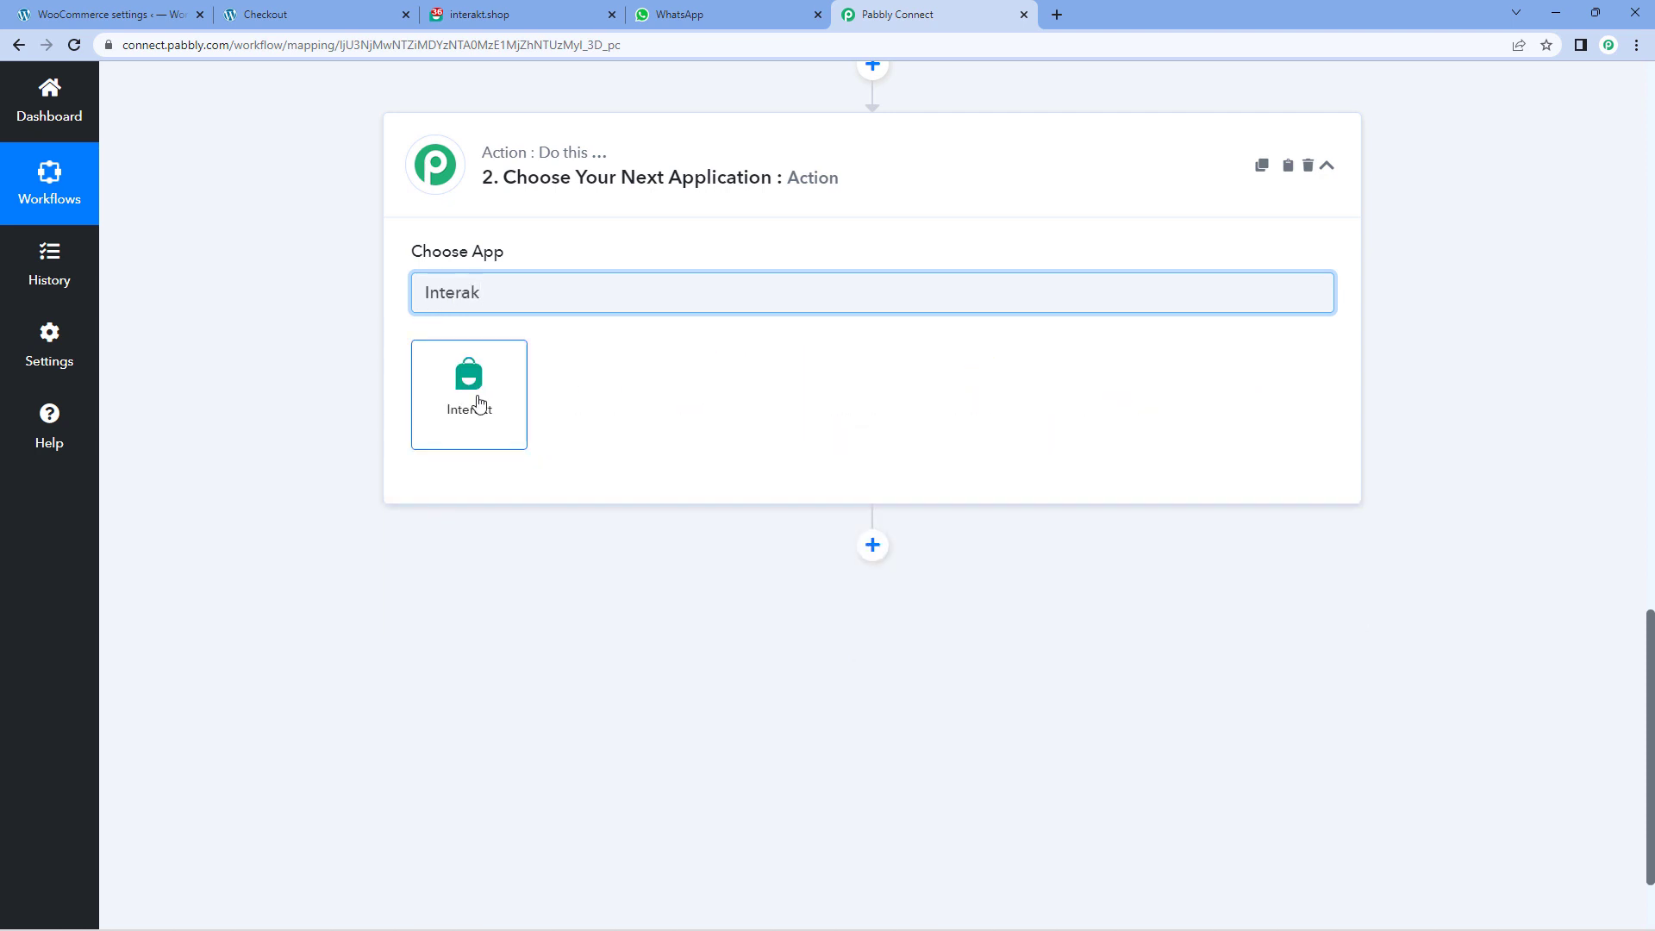
{"action": "left_click", "coordinate": [477, 403]}
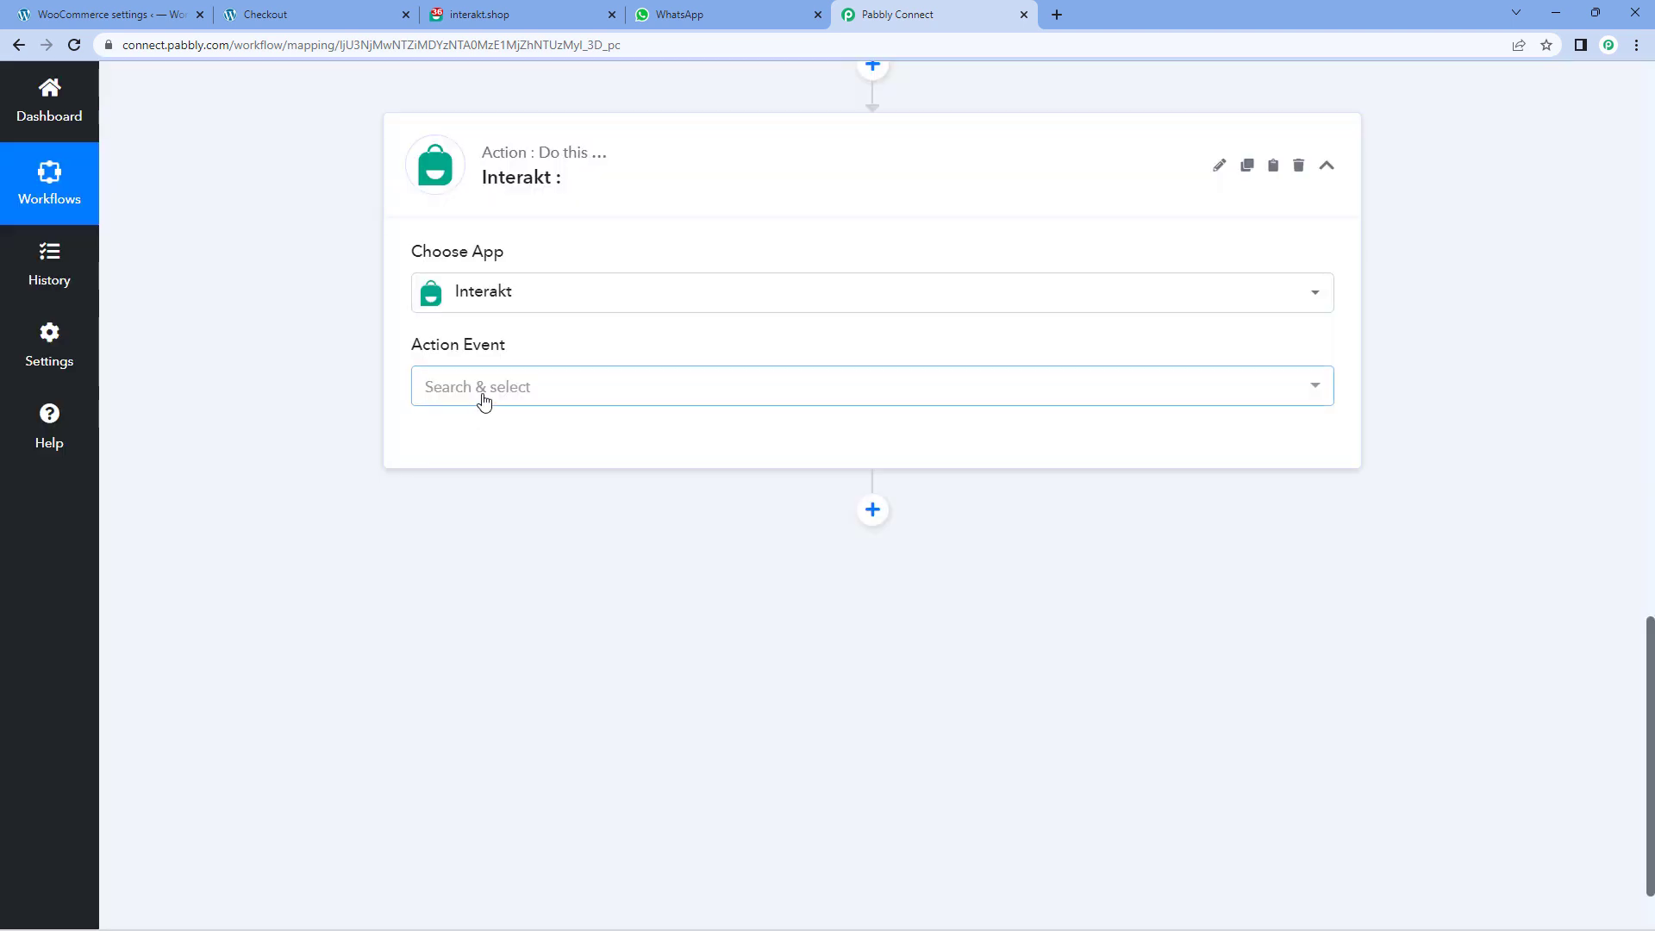
Set the Action Event to Send WhatsApp Template Message and begin connecting the Interakt account.
{"action": "left_click", "coordinate": [474, 397]}
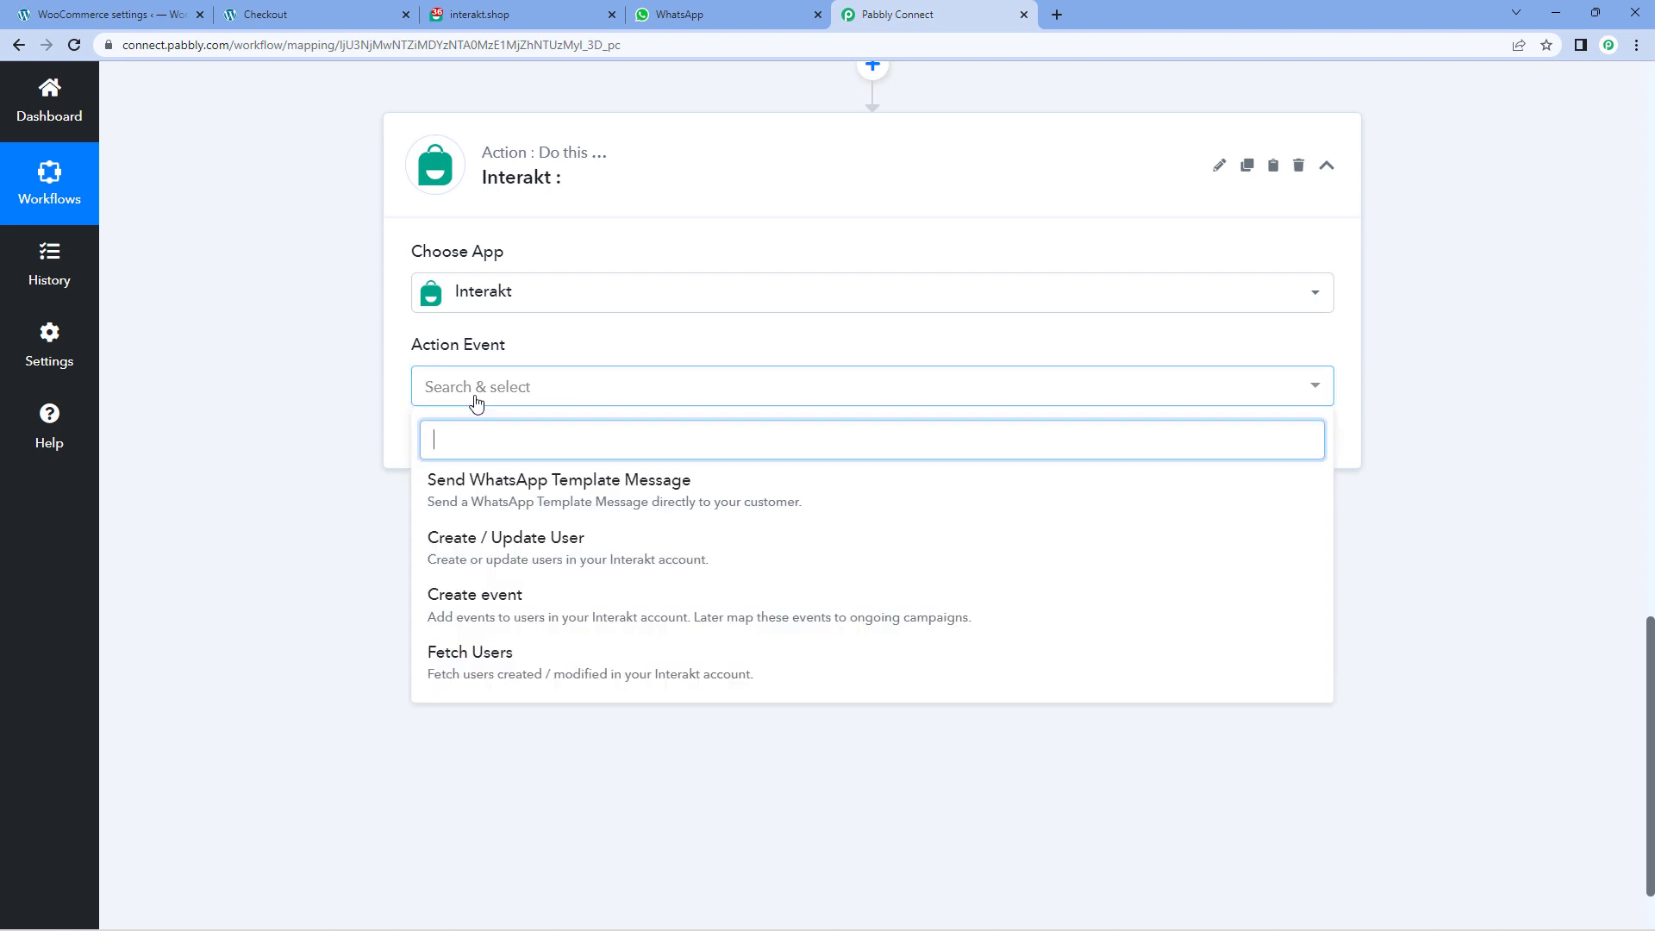
{"action": "scroll", "coordinate": [396, 410], "scroll_direction": "down", "scroll_amount": 1}
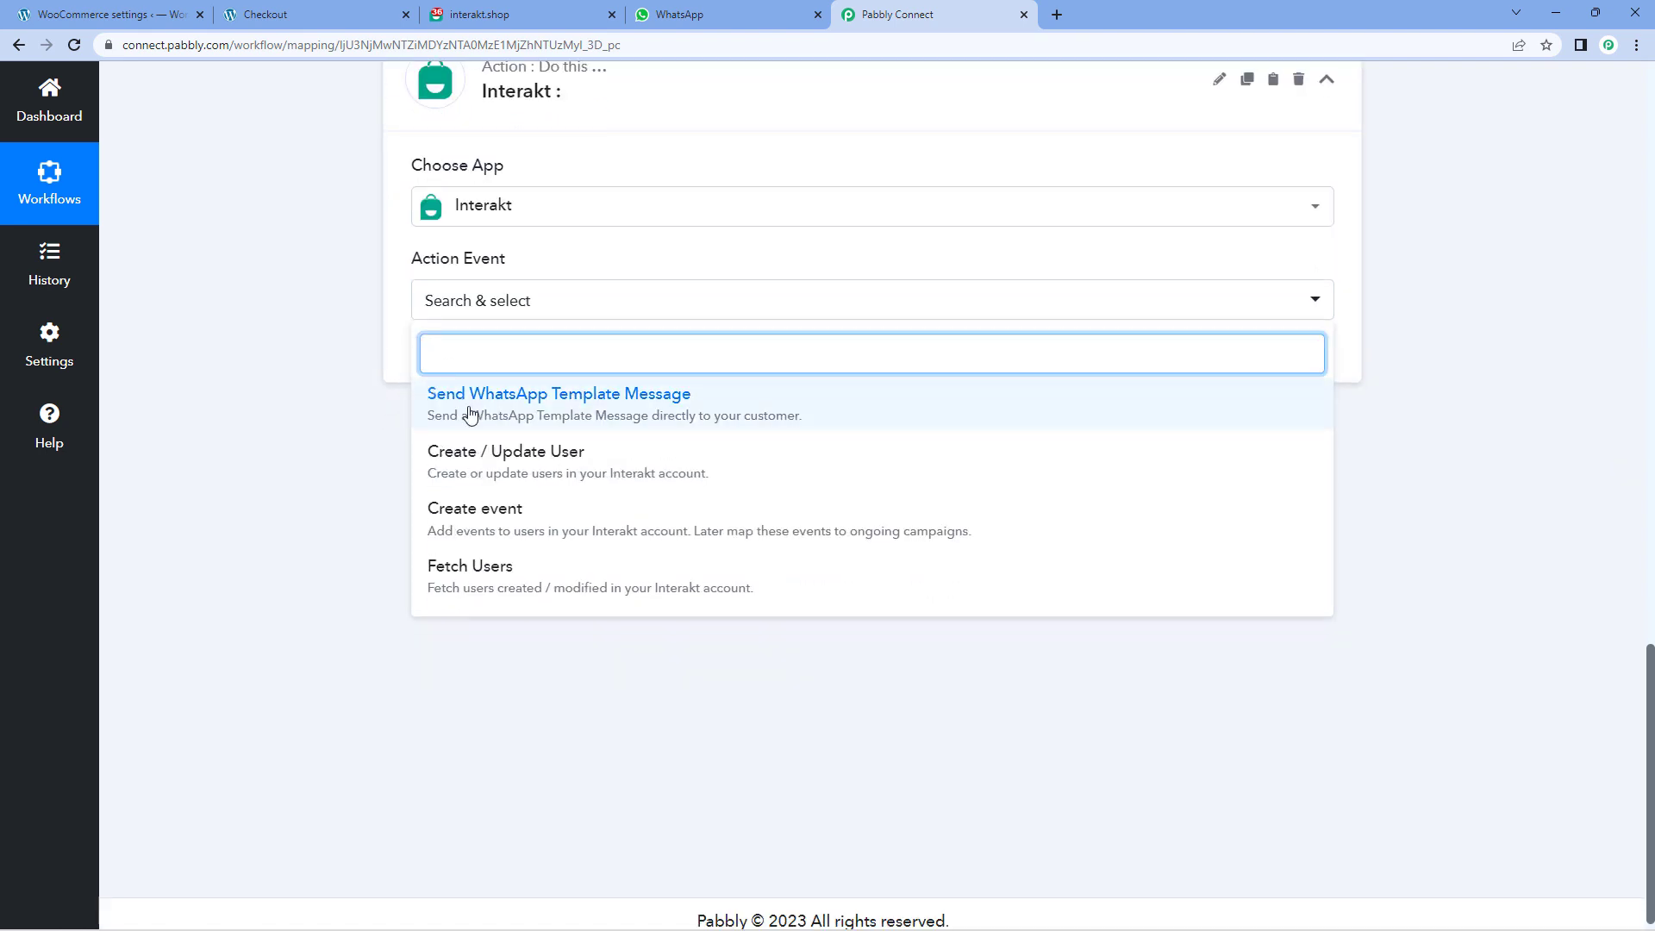
{"action": "left_click", "coordinate": [626, 405]}
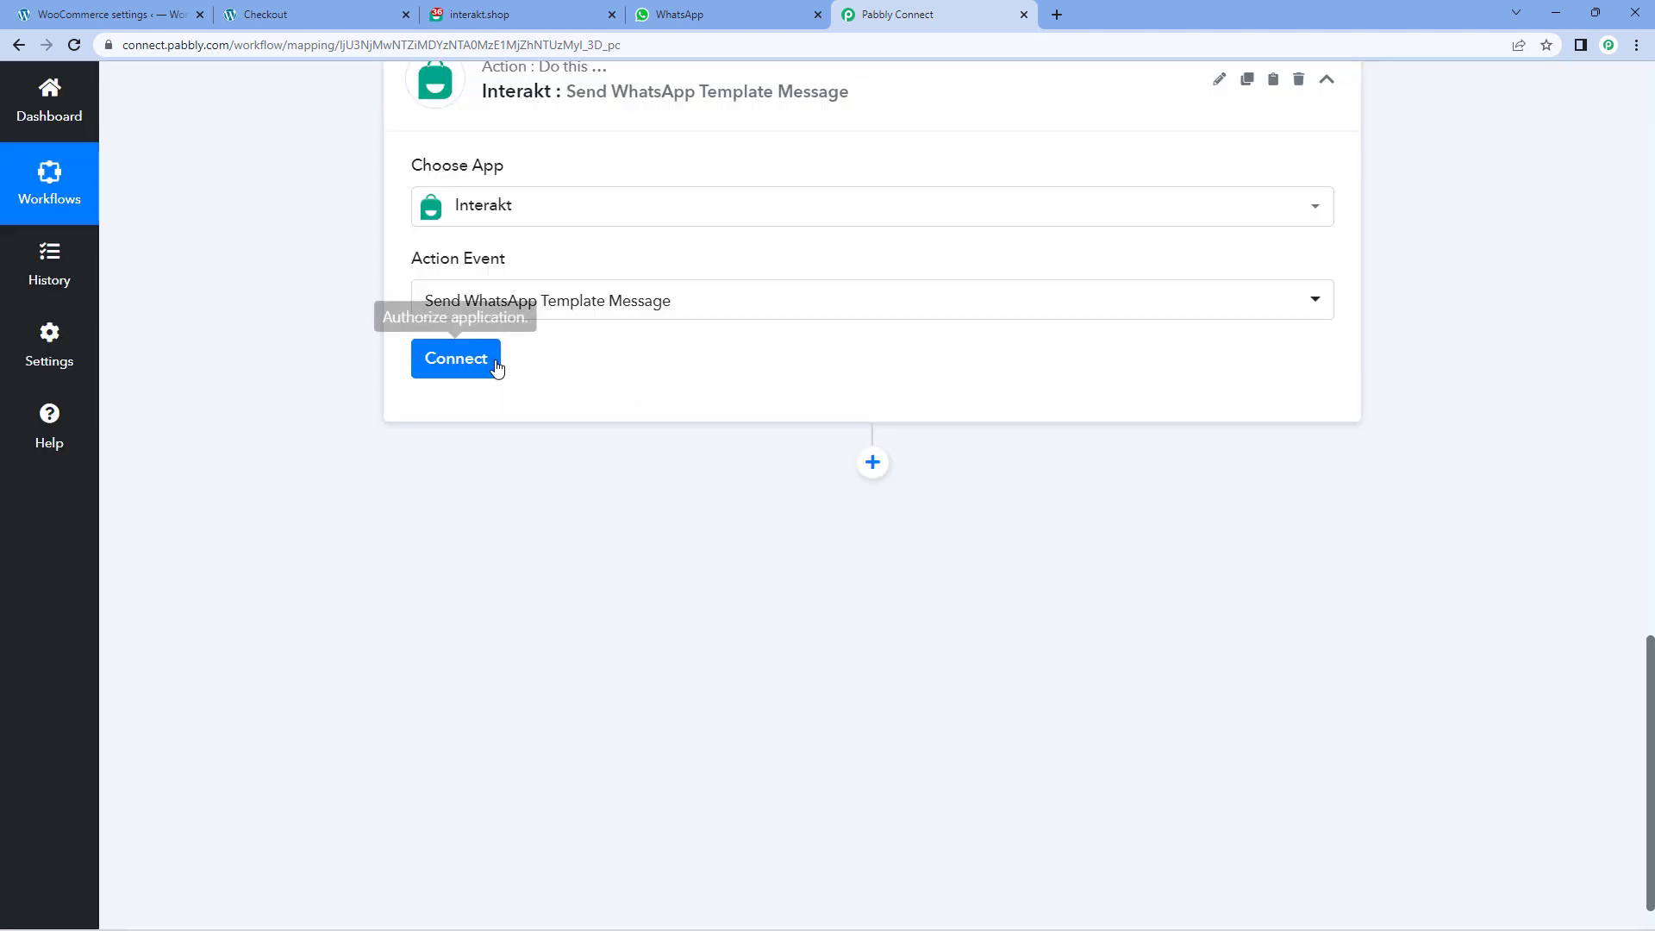
{"action": "left_click", "coordinate": [488, 362]}
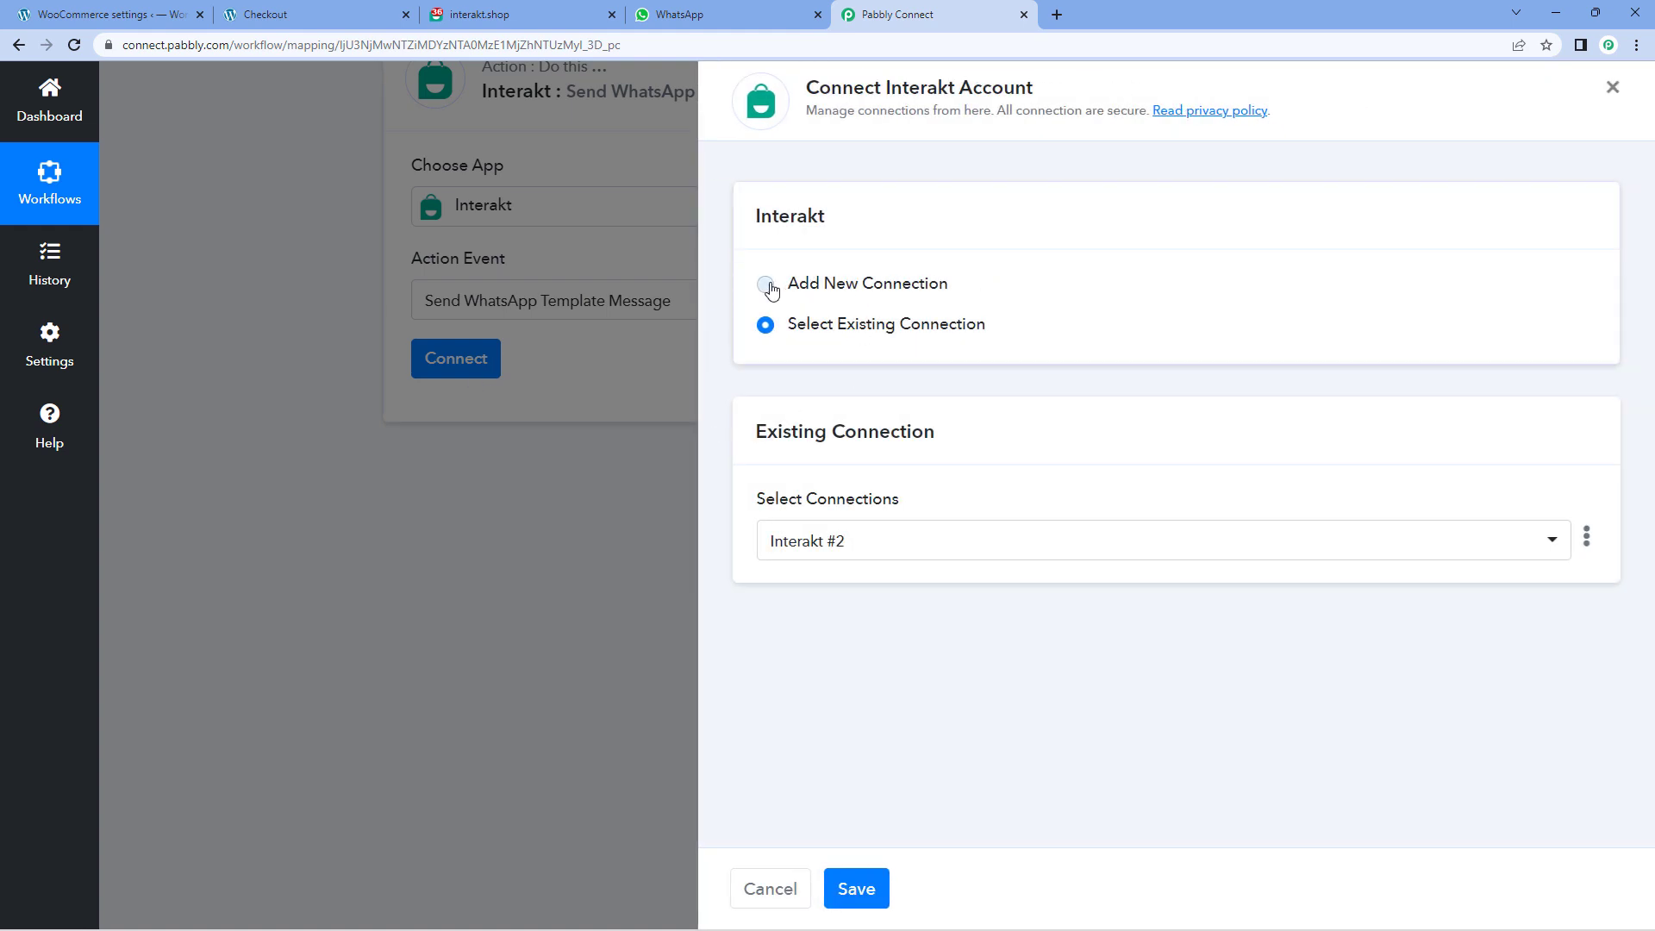
Choose Add New Connection for Interakt, then go to the interakt.shop dashboard.
{"action": "left_click", "coordinate": [765, 284]}
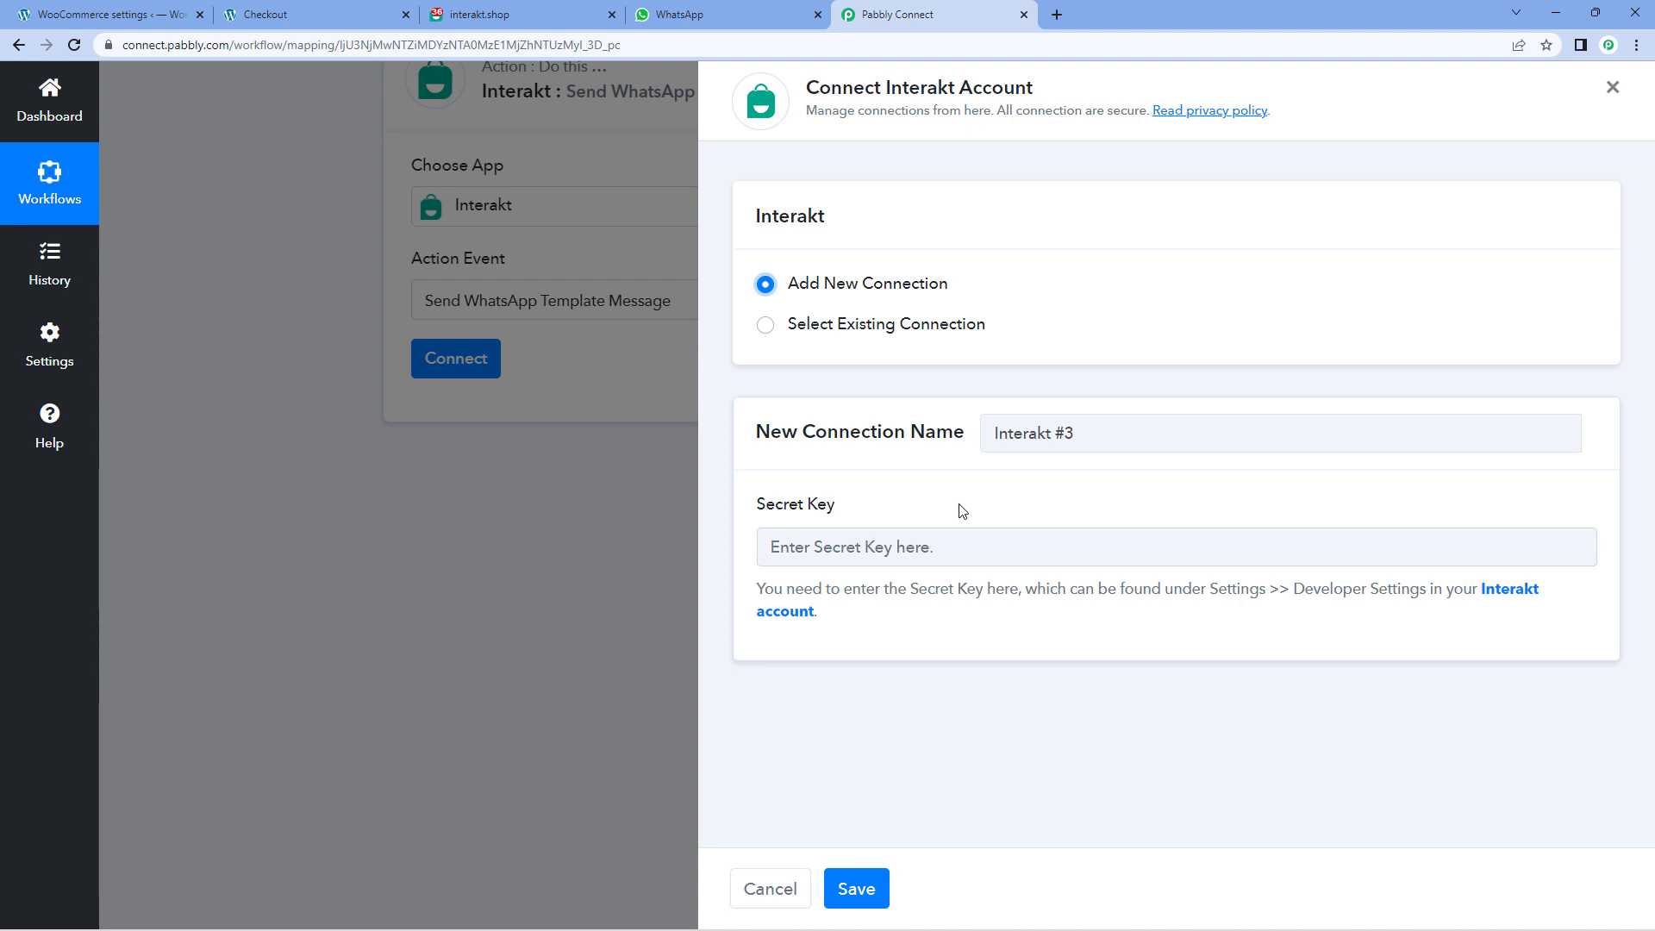
{"action": "left_click", "coordinate": [480, 15]}
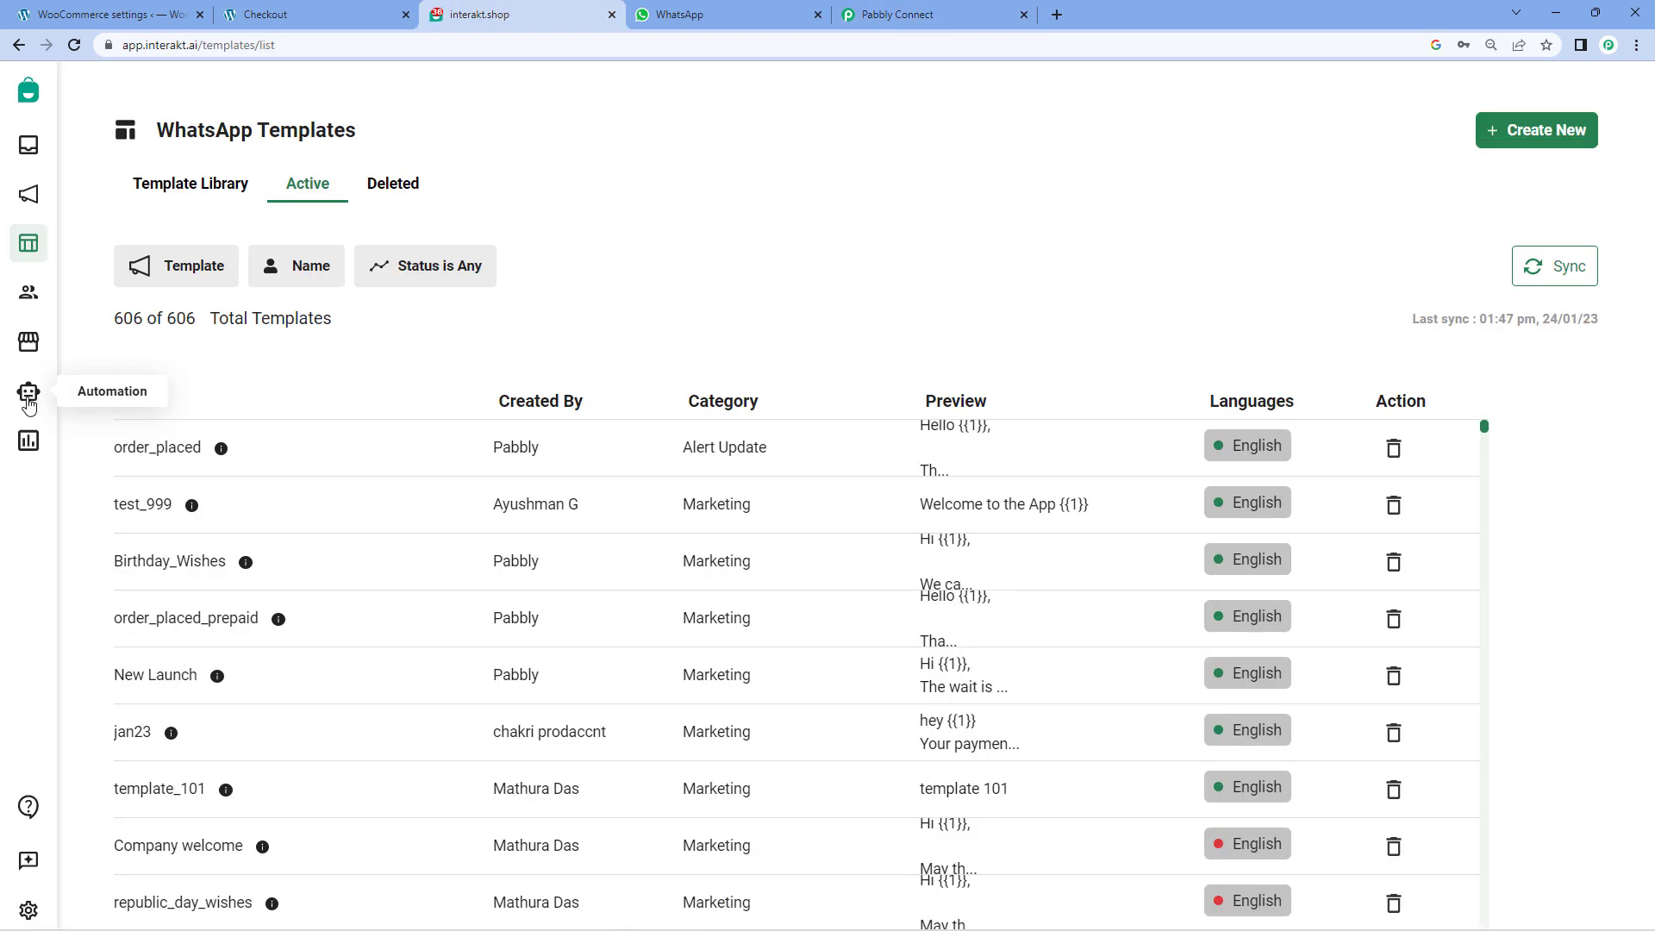
Copy the API secret key from Interakt's Developer Settings and return to Pabbly Connect's connection form.
{"action": "left_click", "coordinate": [29, 907]}
{"action": "left_click", "coordinate": [109, 770]}
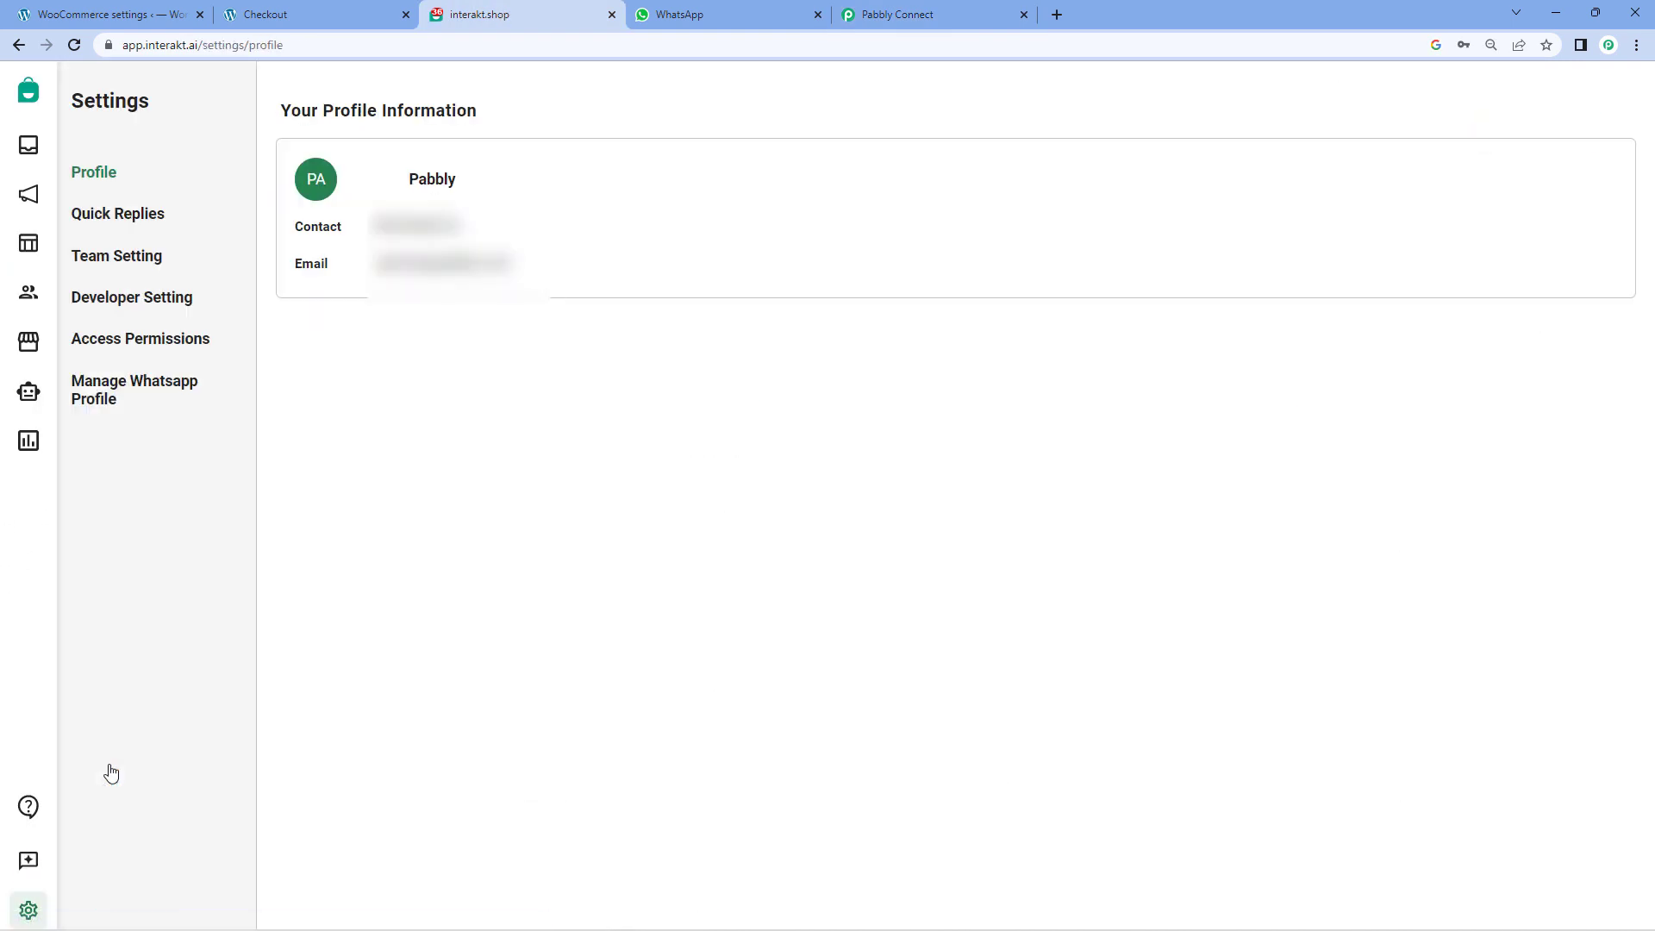
{"action": "left_click", "coordinate": [123, 298]}
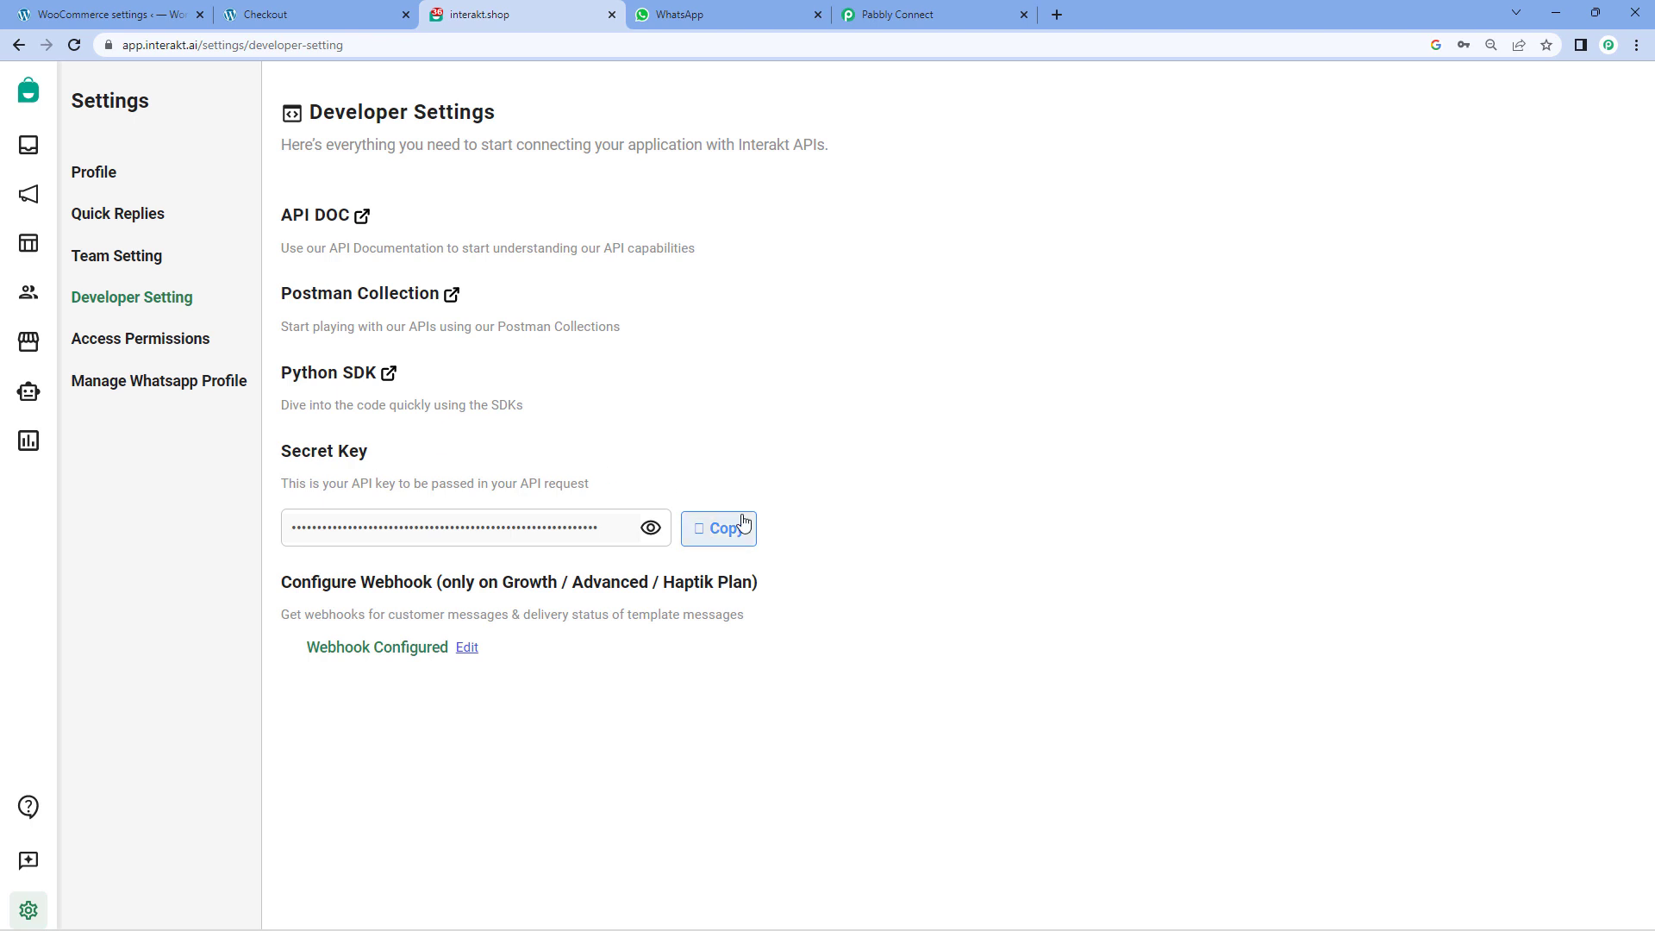
{"action": "left_click", "coordinate": [716, 530]}
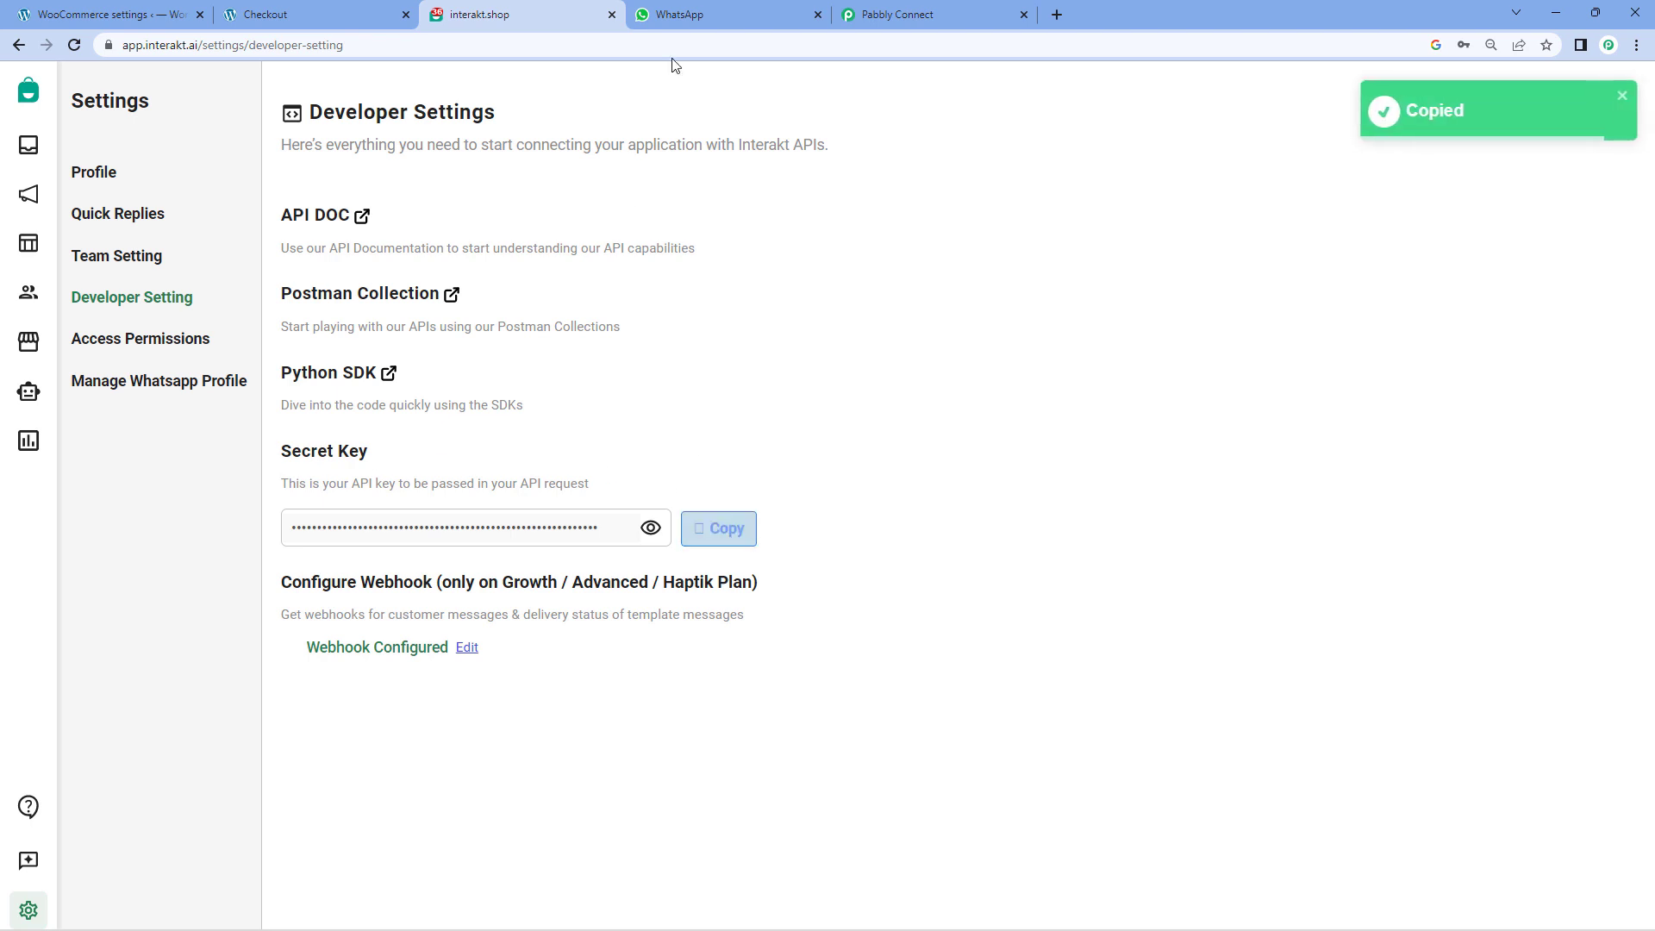
{"action": "left_click", "coordinate": [897, 14]}
{"action": "right_click", "coordinate": [766, 543]}
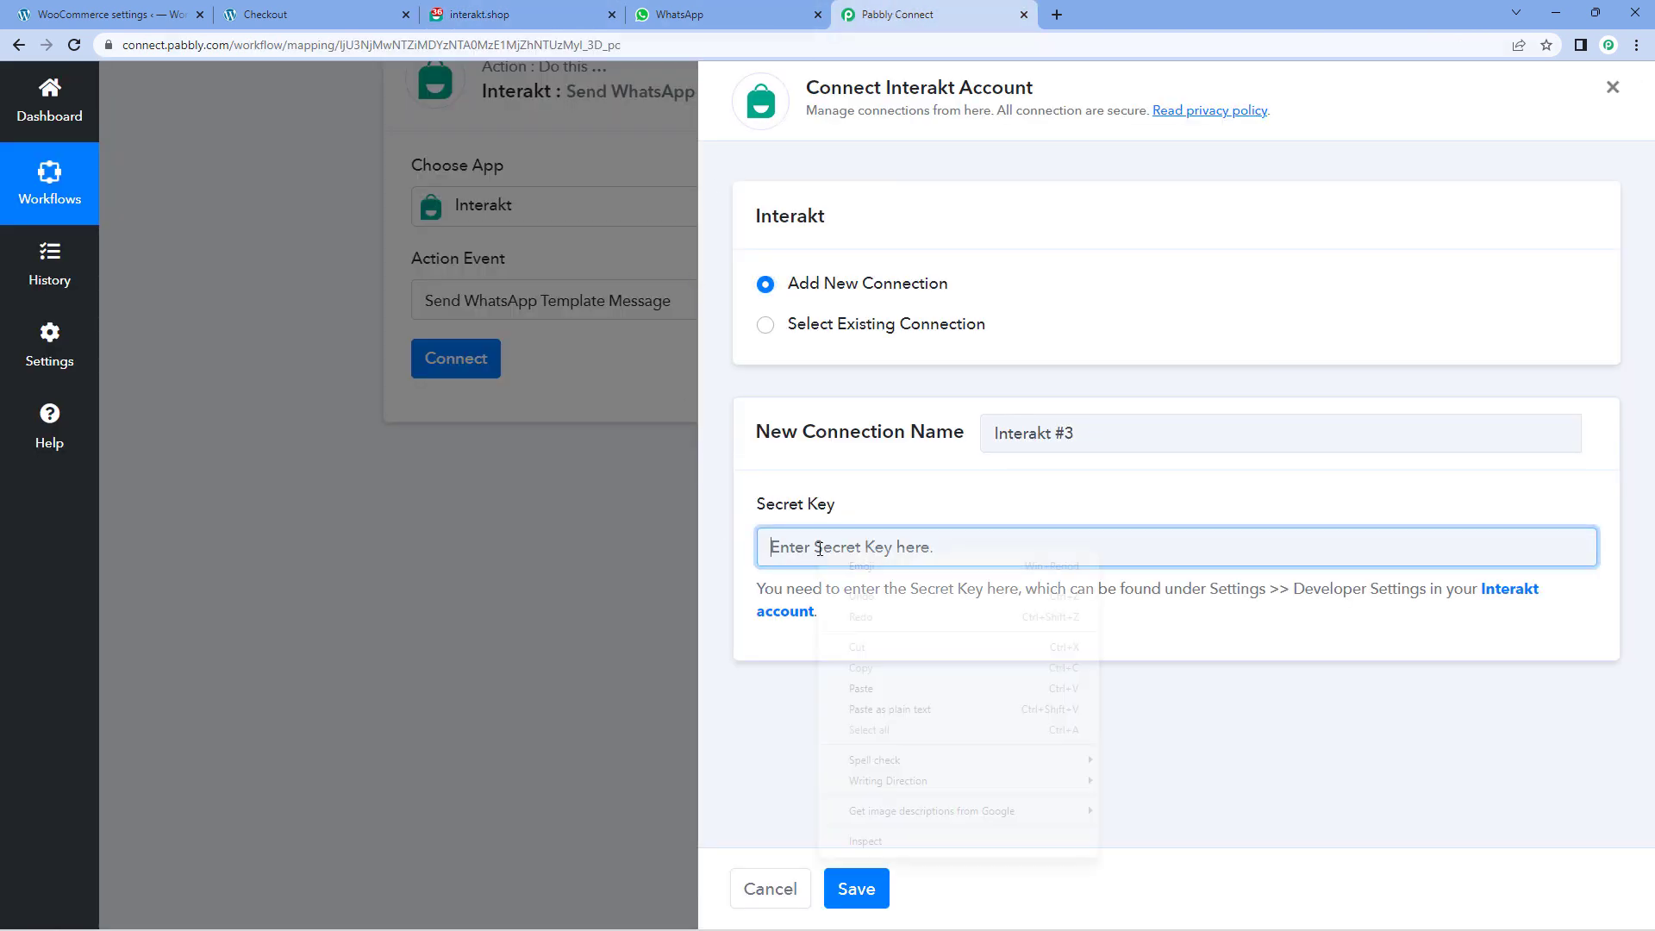
Paste the Interakt secret key into the Secret Key field and save the connection.
{"action": "left_click", "coordinate": [876, 687]}
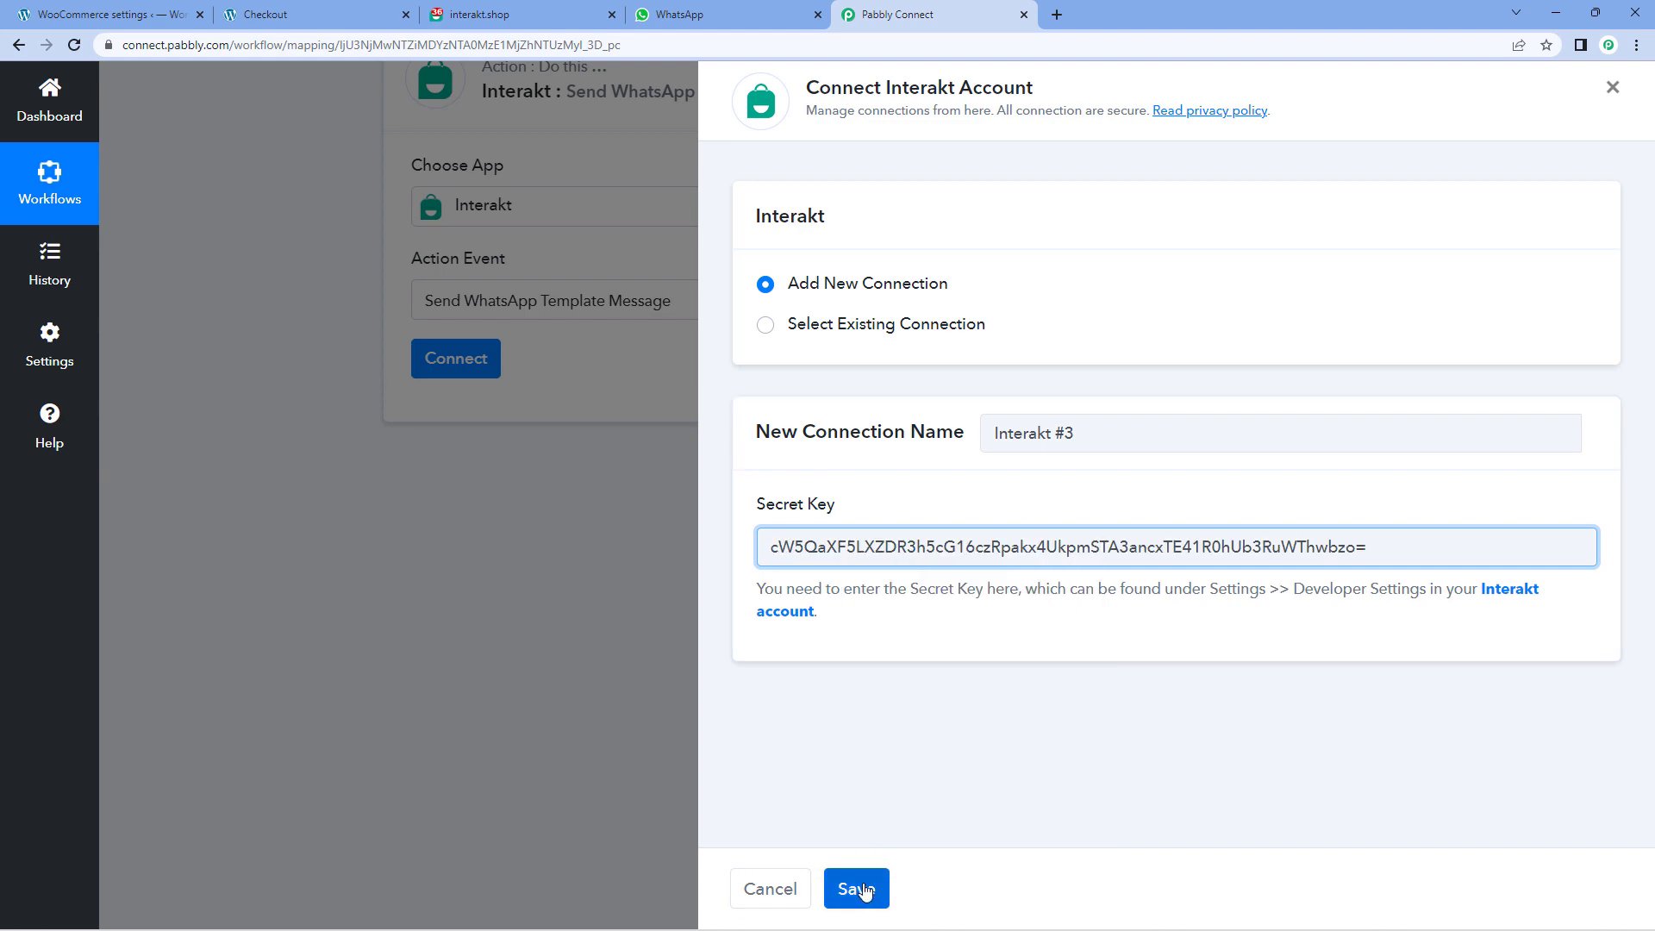
{"action": "left_click", "coordinate": [860, 888]}
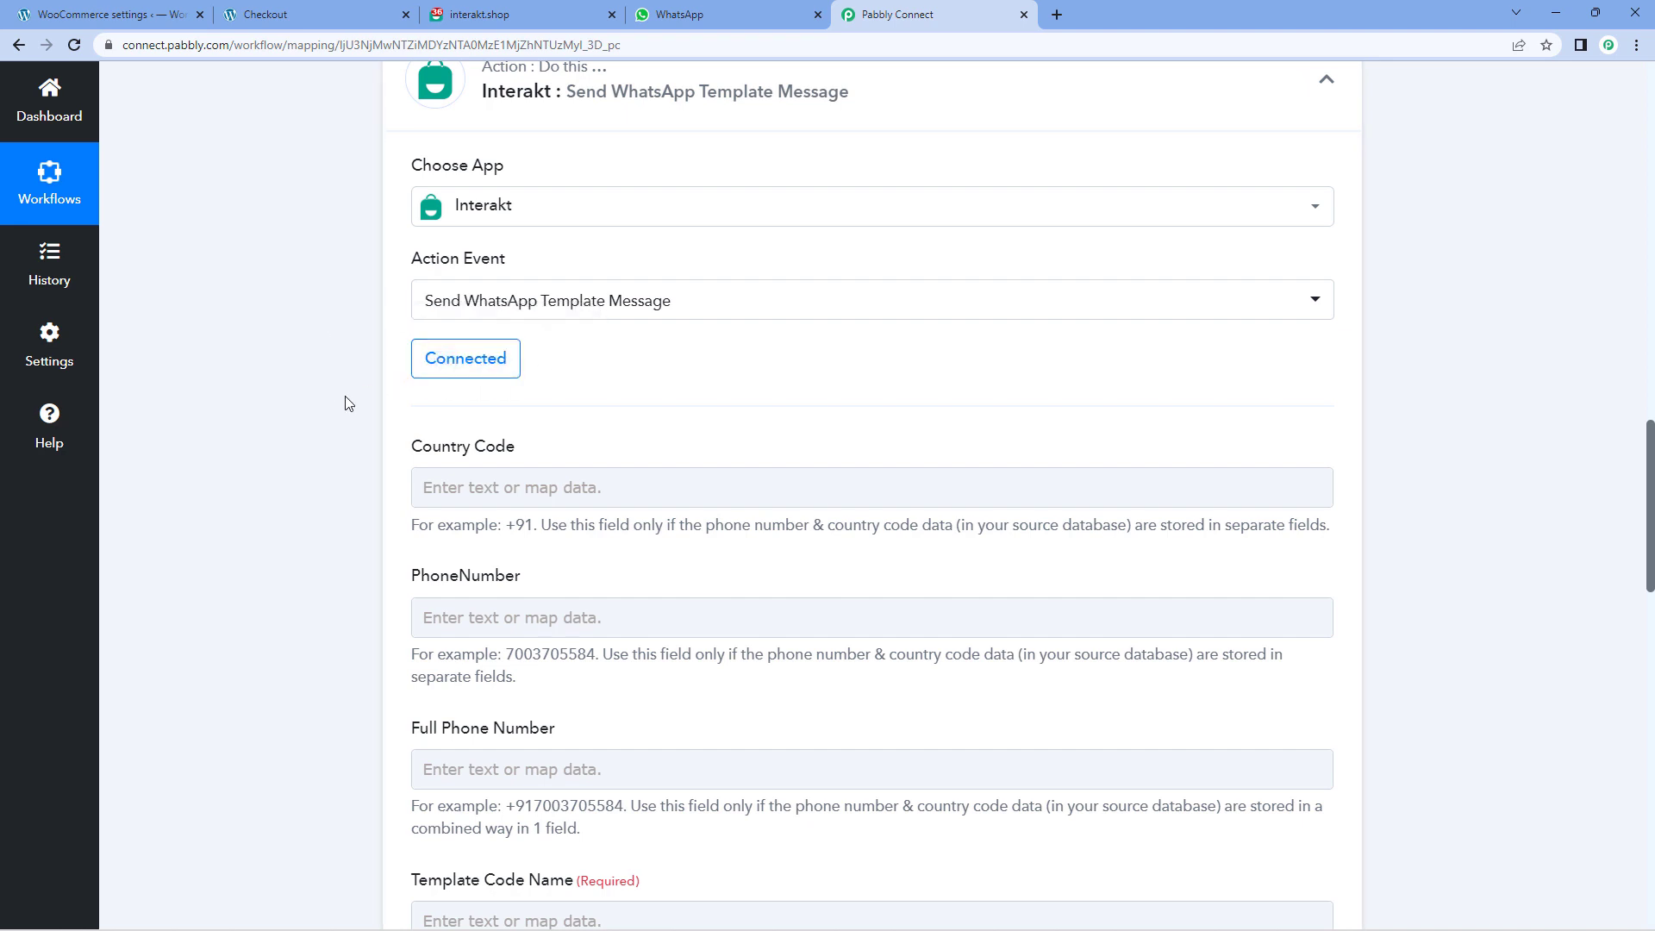
{"action": "scroll", "coordinate": [348, 404], "scroll_direction": "down", "scroll_amount": 2}
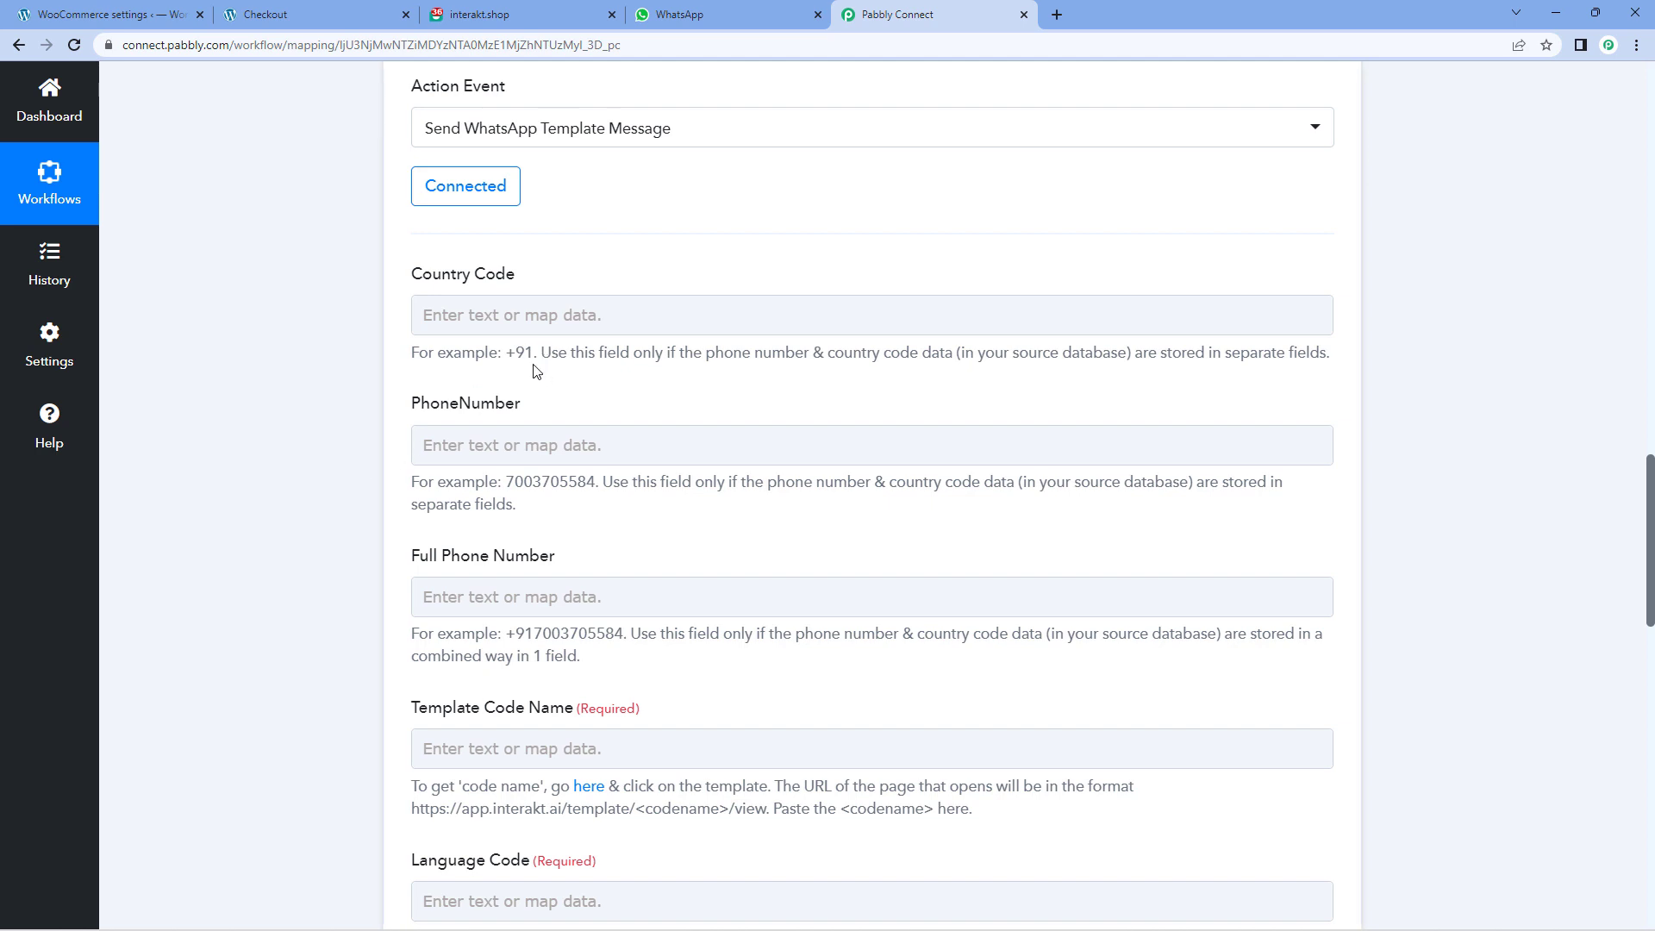
{"action": "left_click", "coordinate": [450, 313]}
{"action": "left_click", "coordinate": [416, 460]}
{"action": "scroll", "coordinate": [601, 511], "scroll_direction": "down", "scroll_amount": 1}
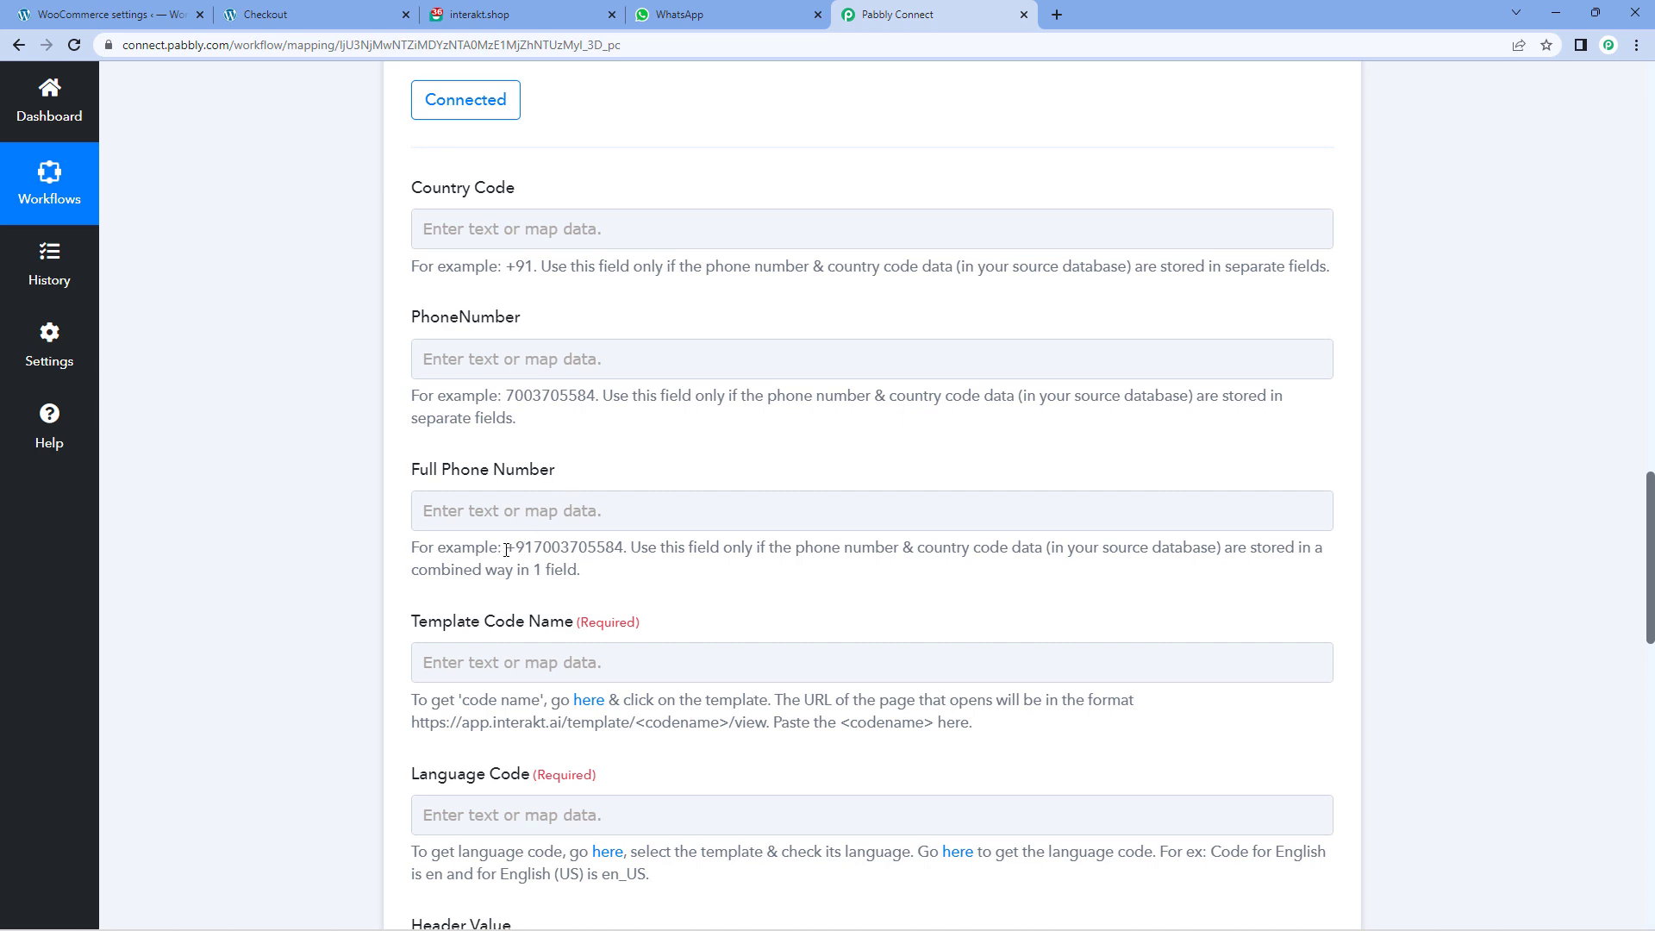
{"action": "left_click_drag", "start_coordinate": [506, 550], "coordinate": [628, 550]}
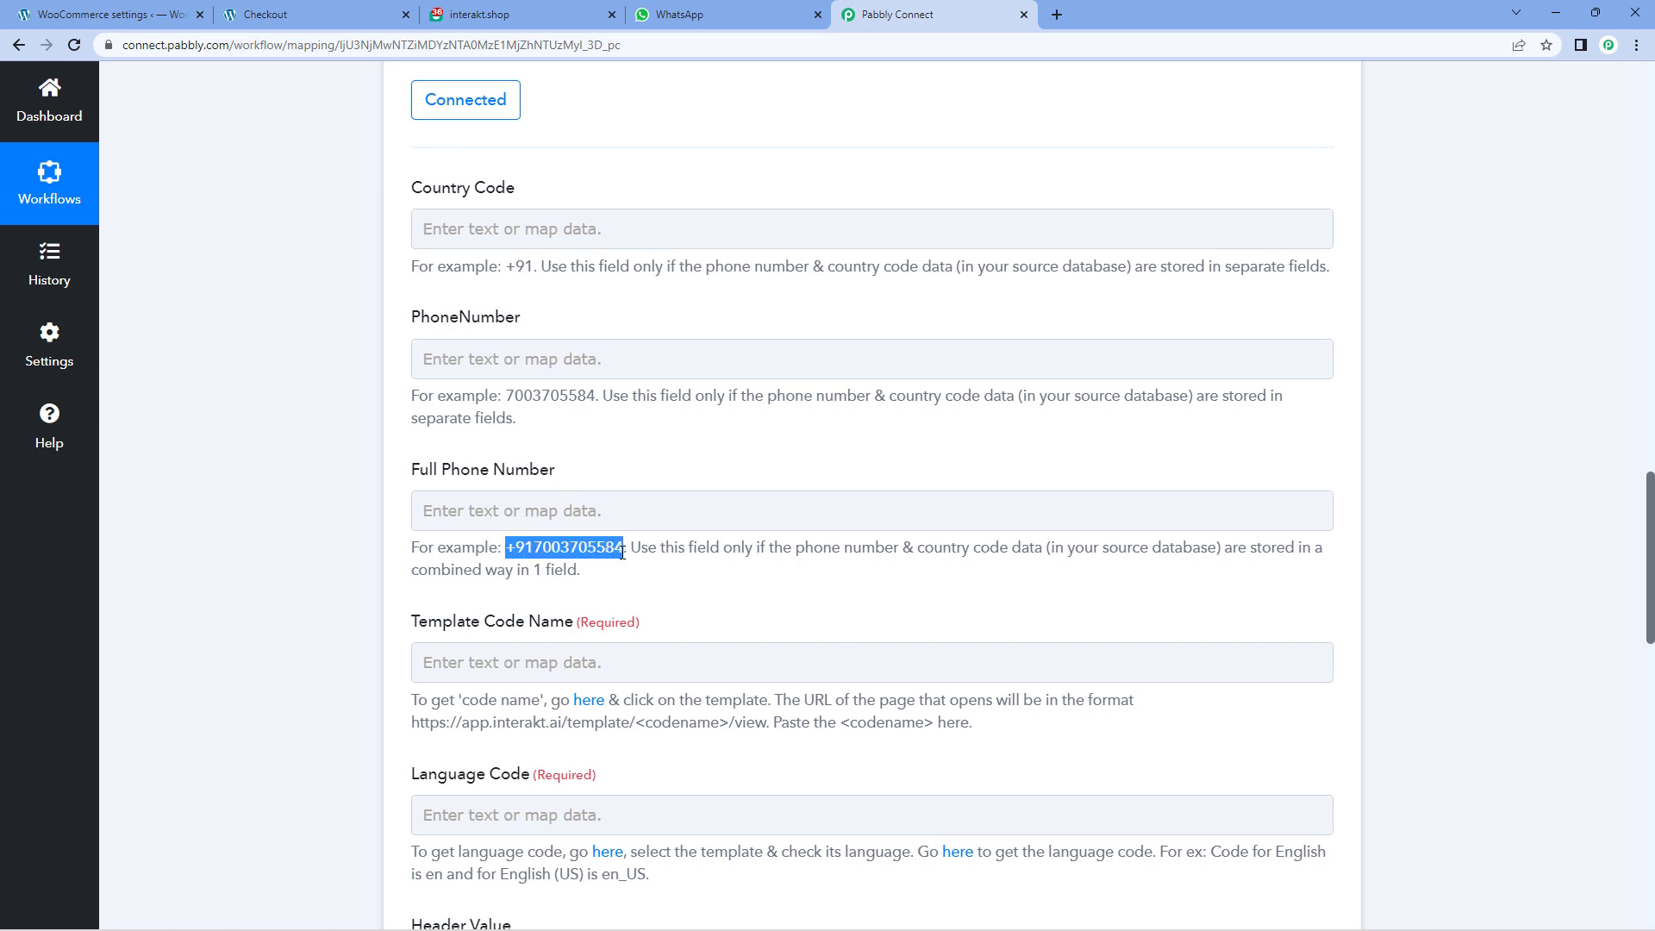
{"action": "left_click", "coordinate": [618, 468]}
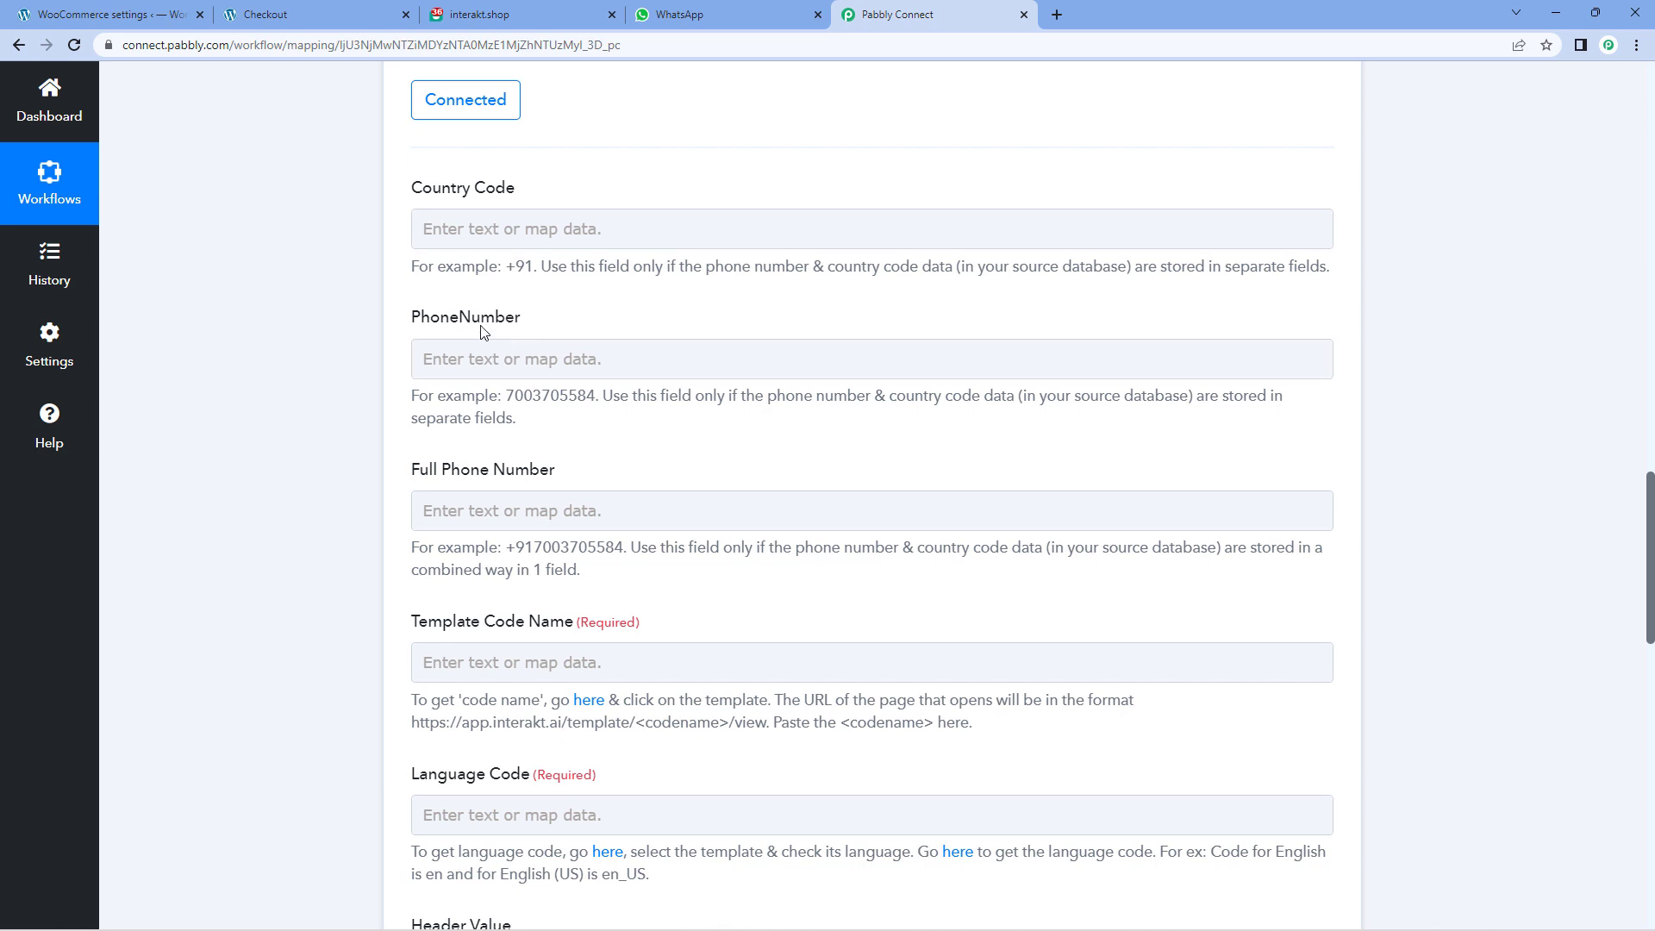
{"action": "left_click", "coordinate": [465, 507]}
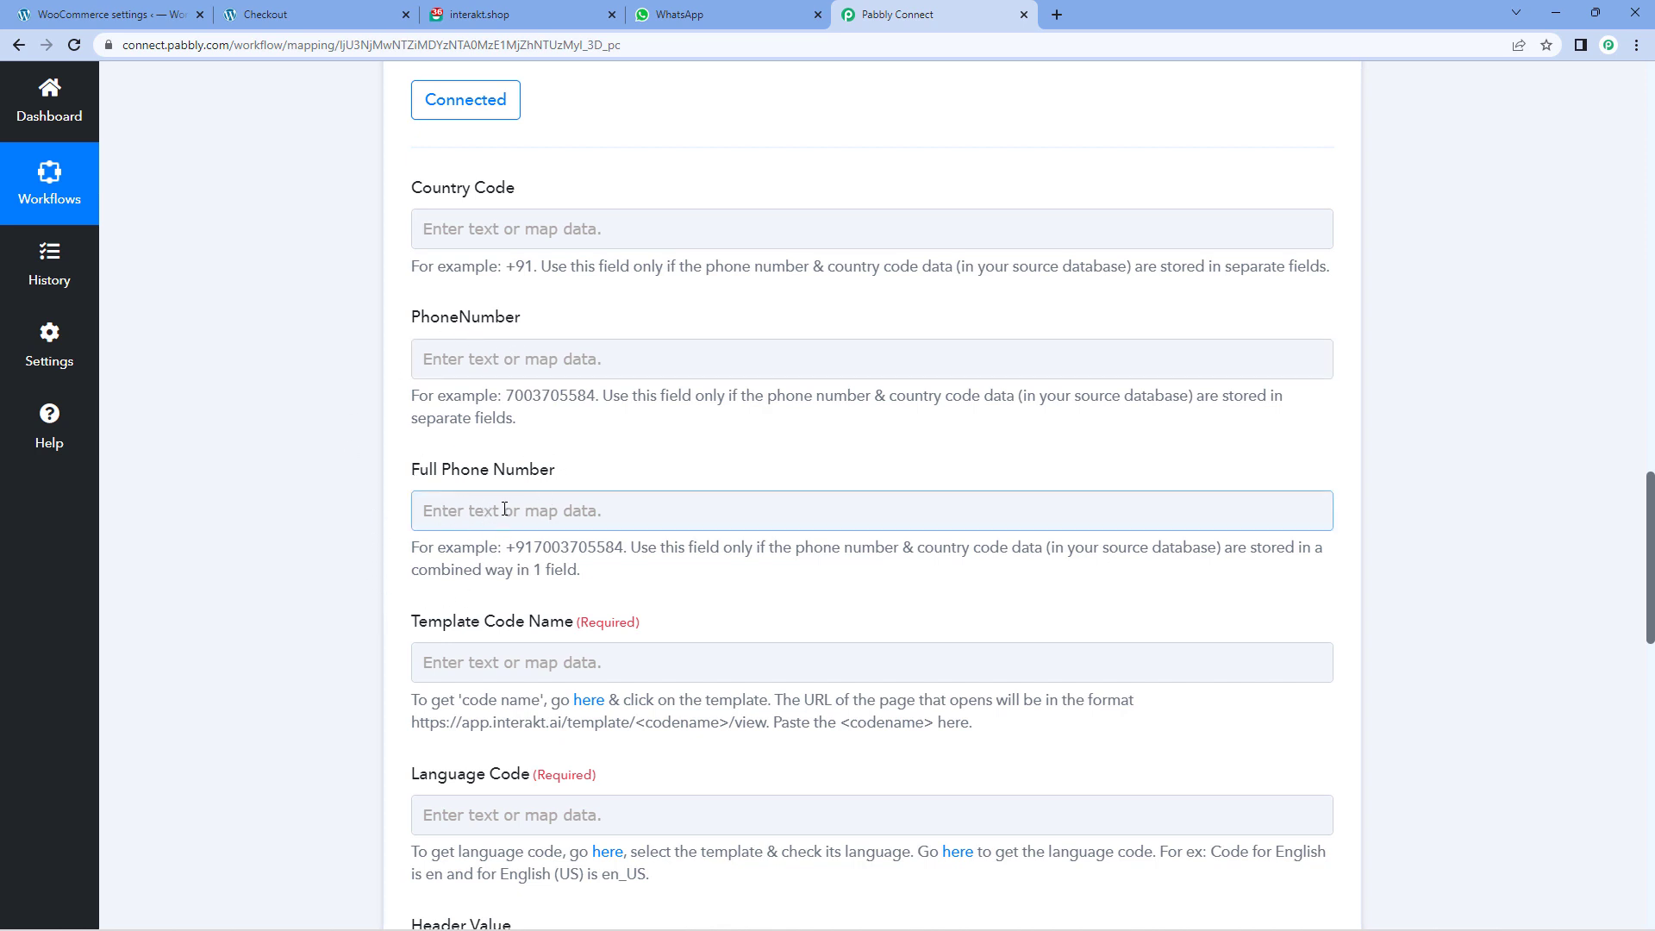
{"action": "scroll", "coordinate": [653, 496], "scroll_direction": "up", "scroll_amount": 10}
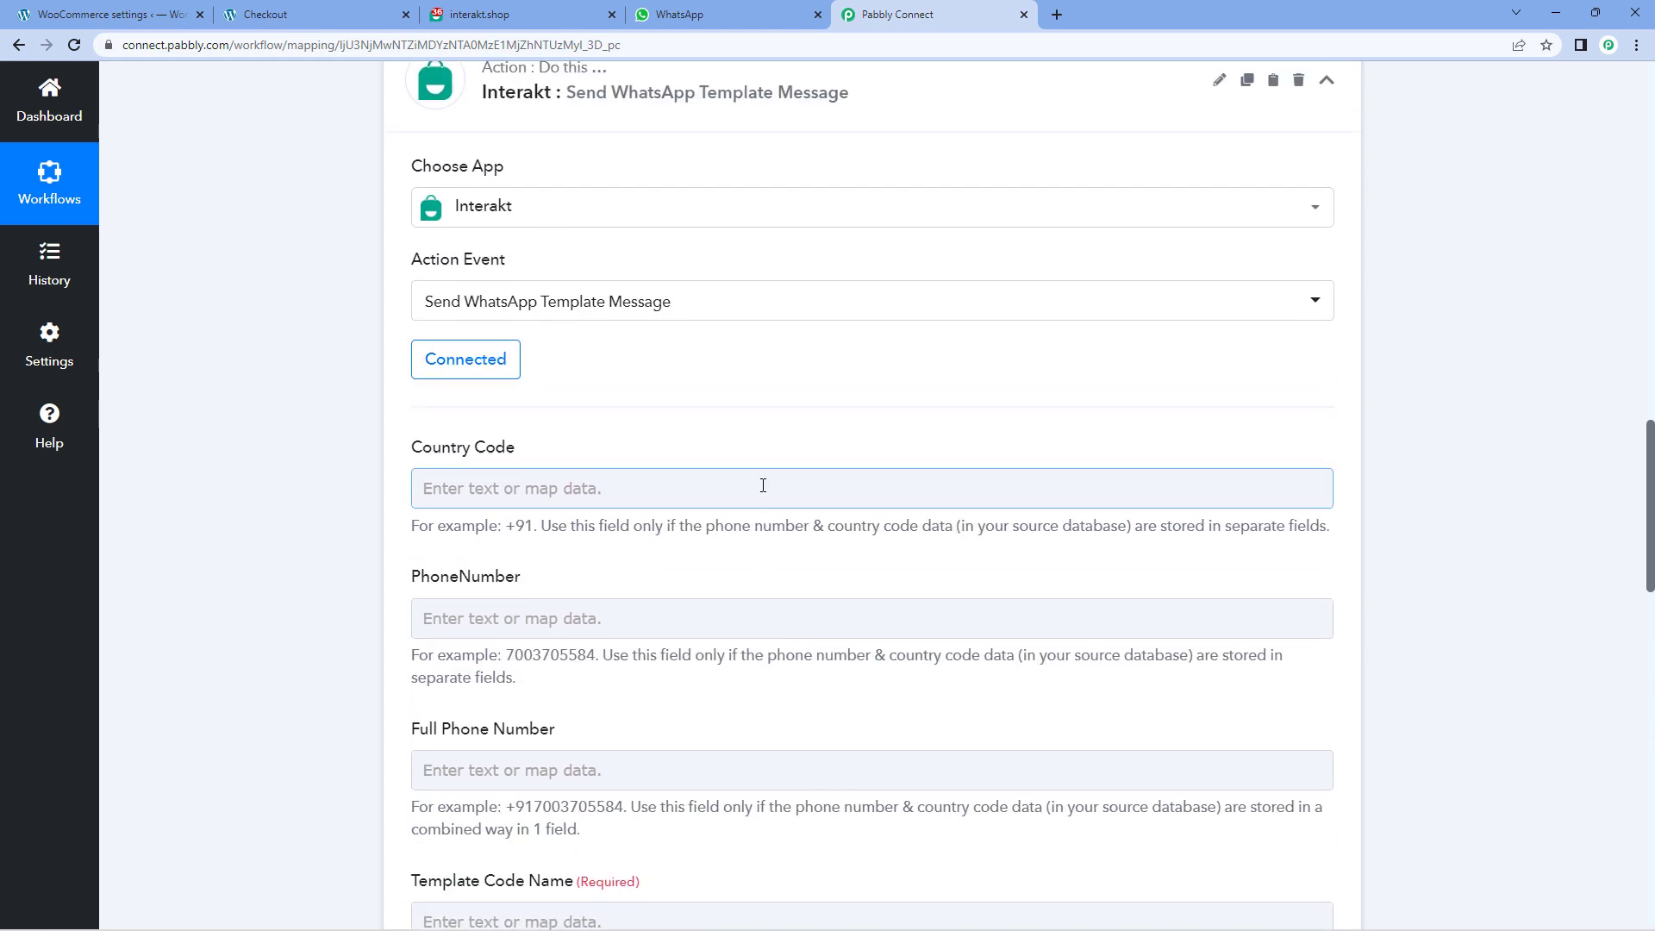
{"action": "scroll", "coordinate": [842, 584], "scroll_direction": "up", "scroll_amount": 2}
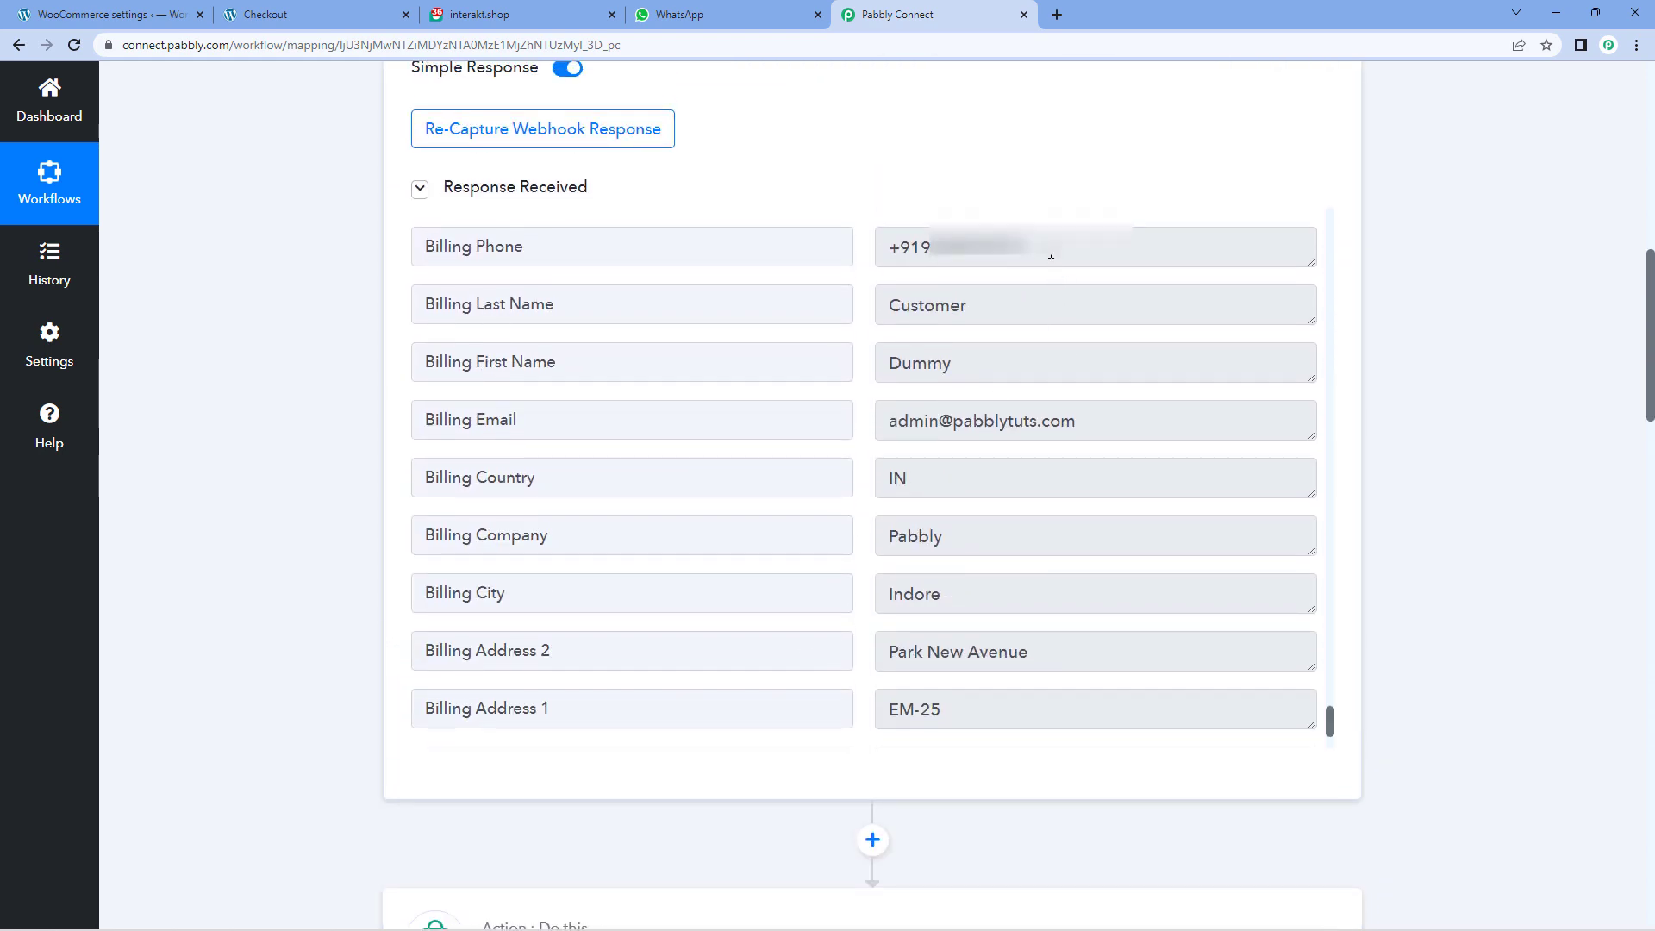
{"action": "mouse_move", "coordinate": [1050, 256]}
{"action": "left_mouse_down"}
{"action": "mouse_move", "coordinate": [848, 252]}
{"action": "mouse_move", "coordinate": [1037, 259]}
{"action": "left_mouse_up"}
{"action": "left_click", "coordinate": [864, 252]}
{"action": "left_click", "coordinate": [853, 191]}
{"action": "scroll", "coordinate": [365, 488], "scroll_direction": "down", "scroll_amount": 10}
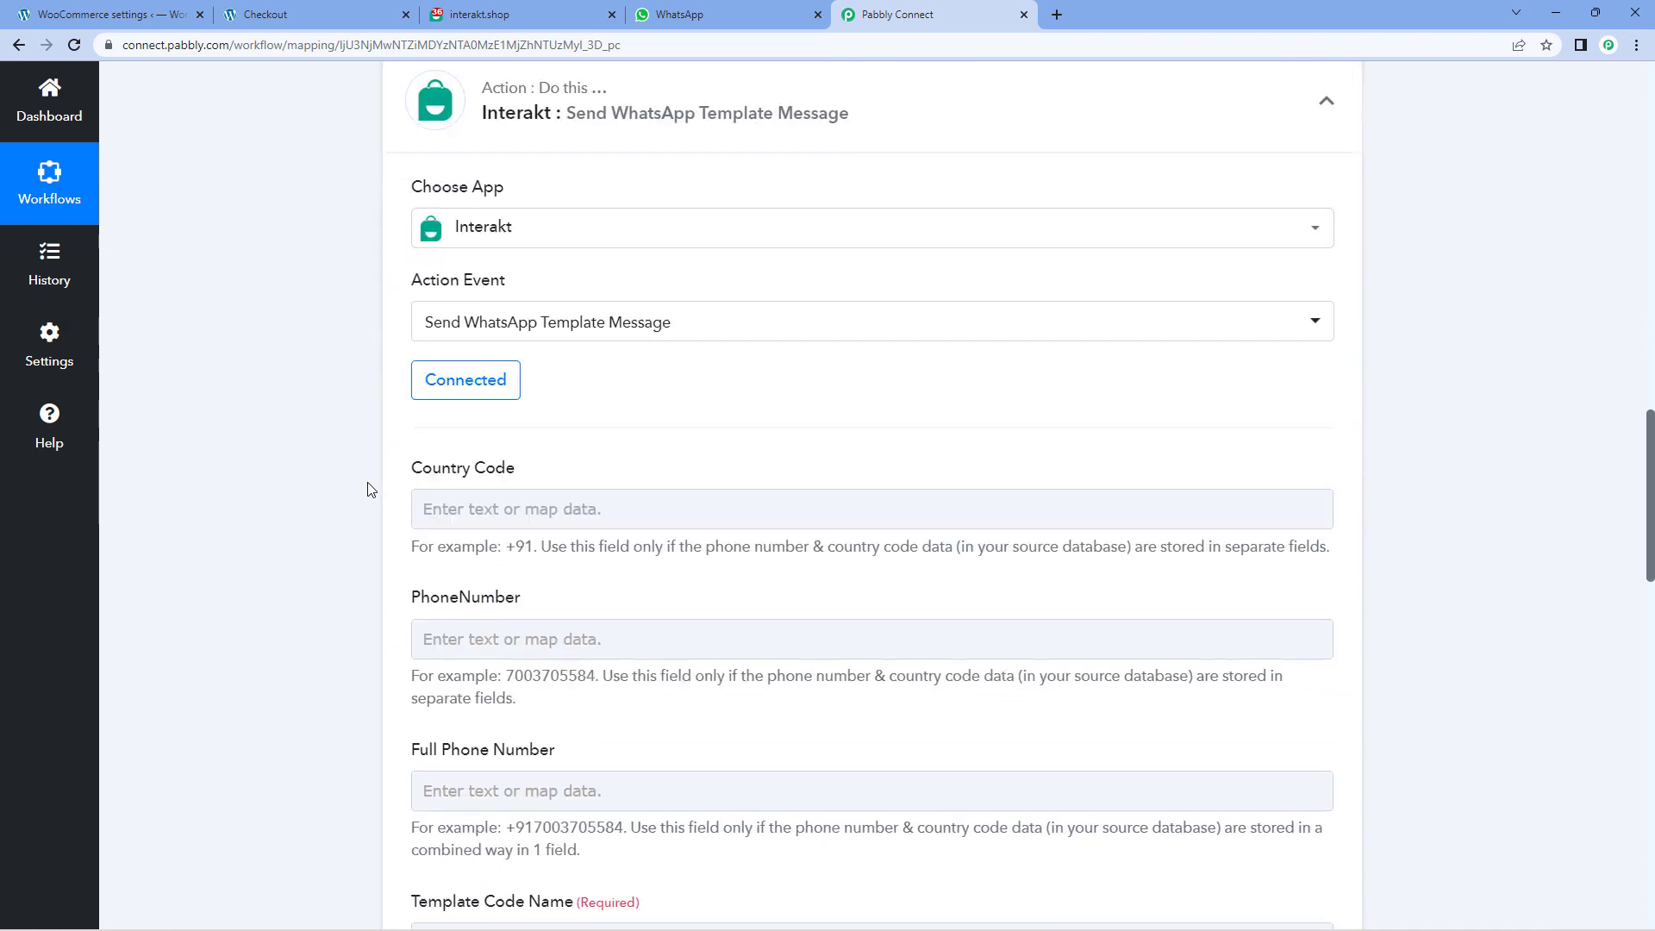
{"action": "scroll", "coordinate": [455, 452], "scroll_direction": "down", "scroll_amount": 1}
{"action": "left_click", "coordinate": [492, 510]}
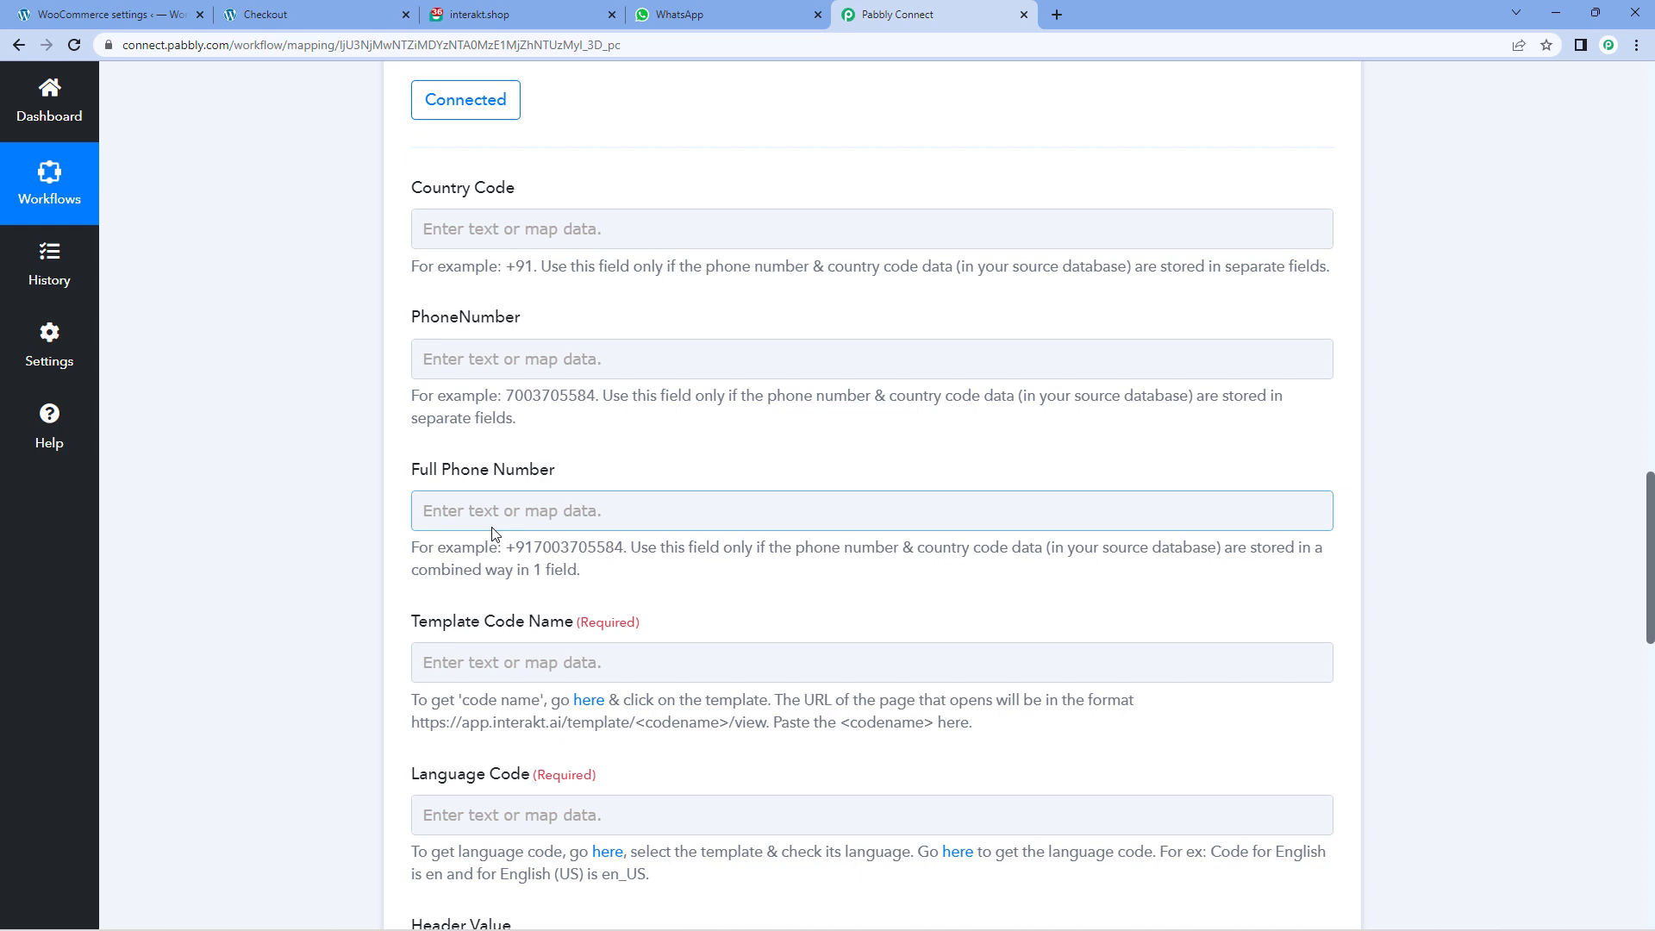
{"action": "left_click", "coordinate": [436, 510]}
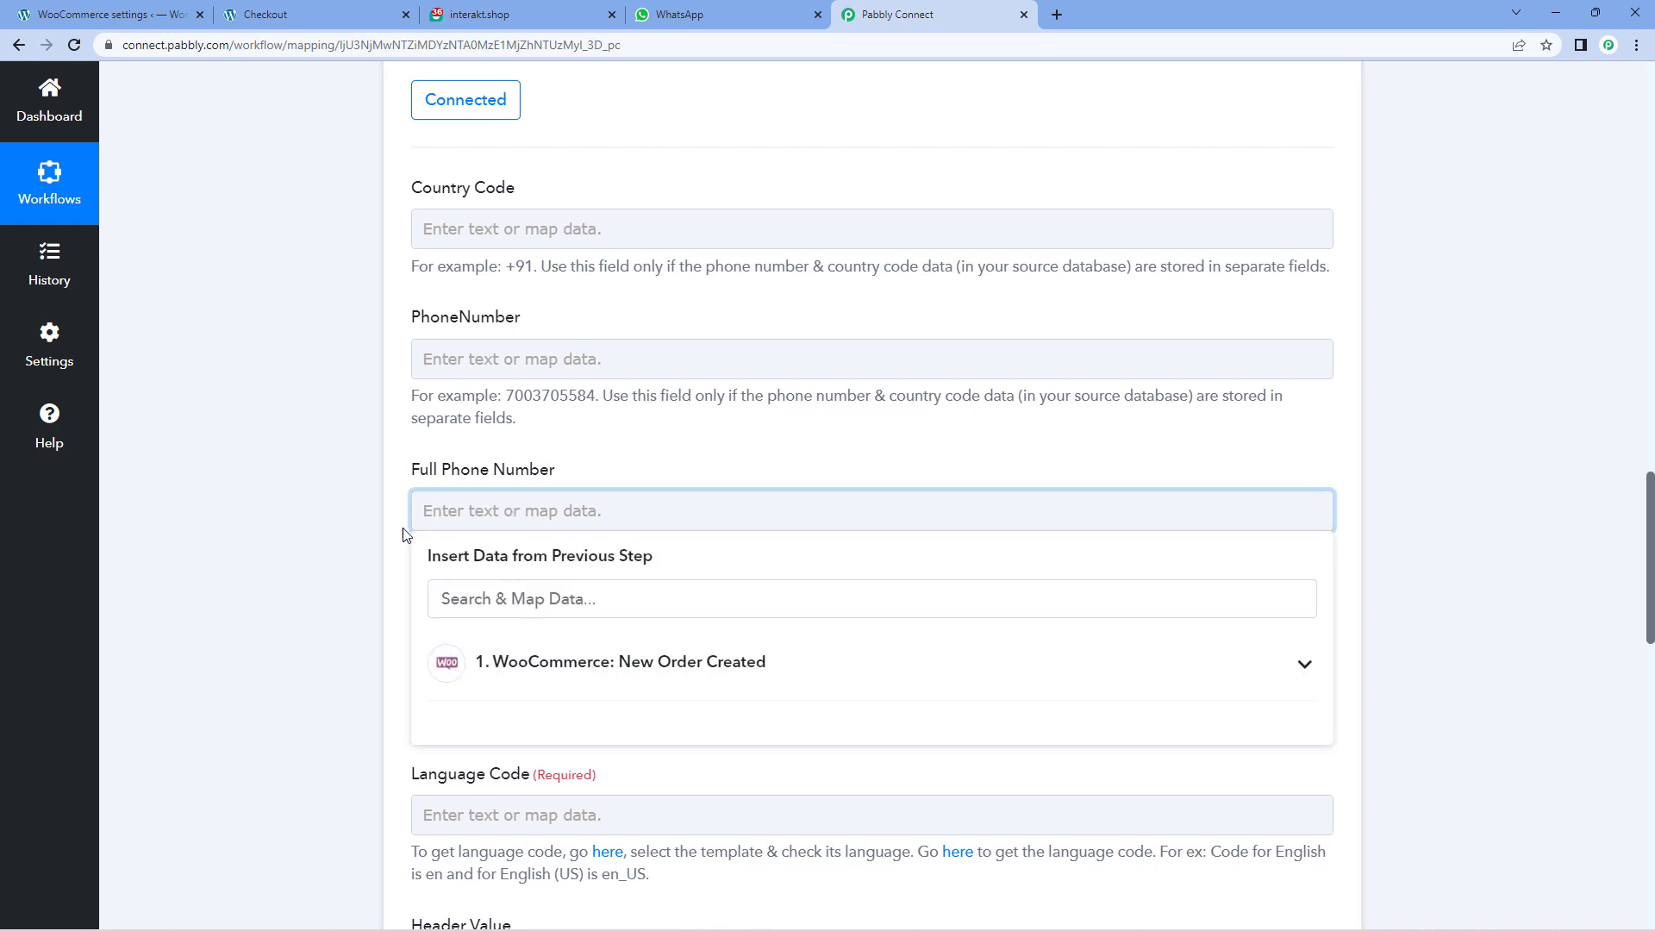
Map the New Order Created trigger's Billing Phone into the Full Phone Number field.
{"action": "scroll", "coordinate": [398, 500], "scroll_direction": "down", "scroll_amount": 2}
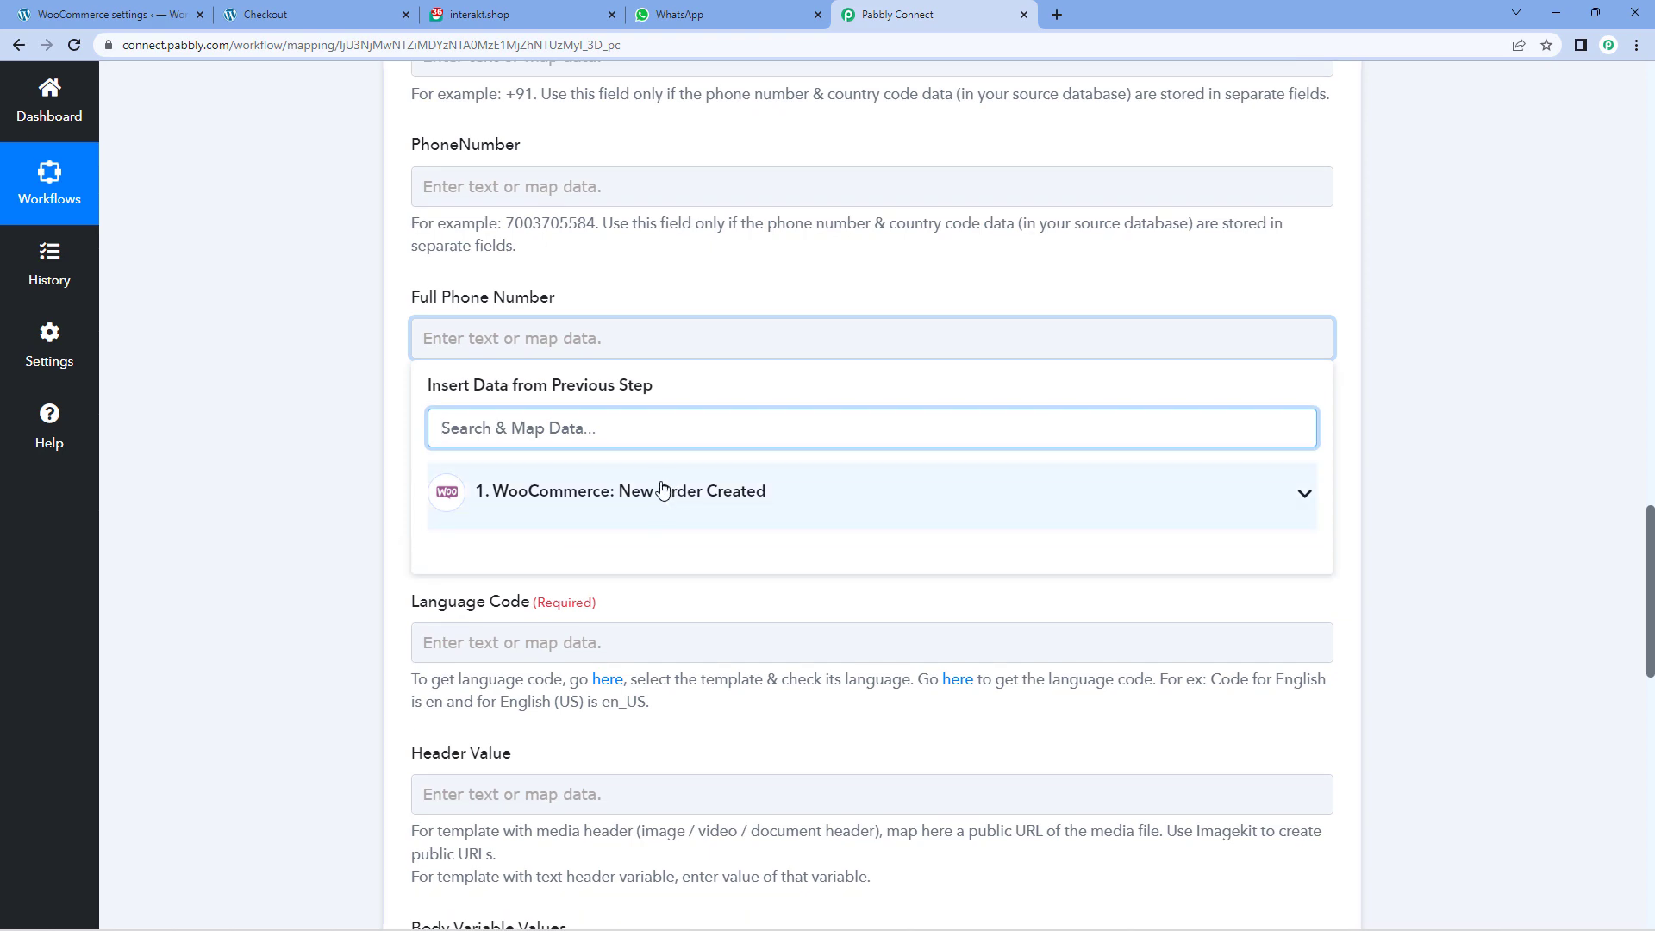
{"action": "left_click", "coordinate": [661, 493]}
{"action": "scroll", "coordinate": [364, 448], "scroll_direction": "down", "scroll_amount": 2}
{"action": "scroll", "coordinate": [713, 455], "scroll_direction": "down", "scroll_amount": 12}
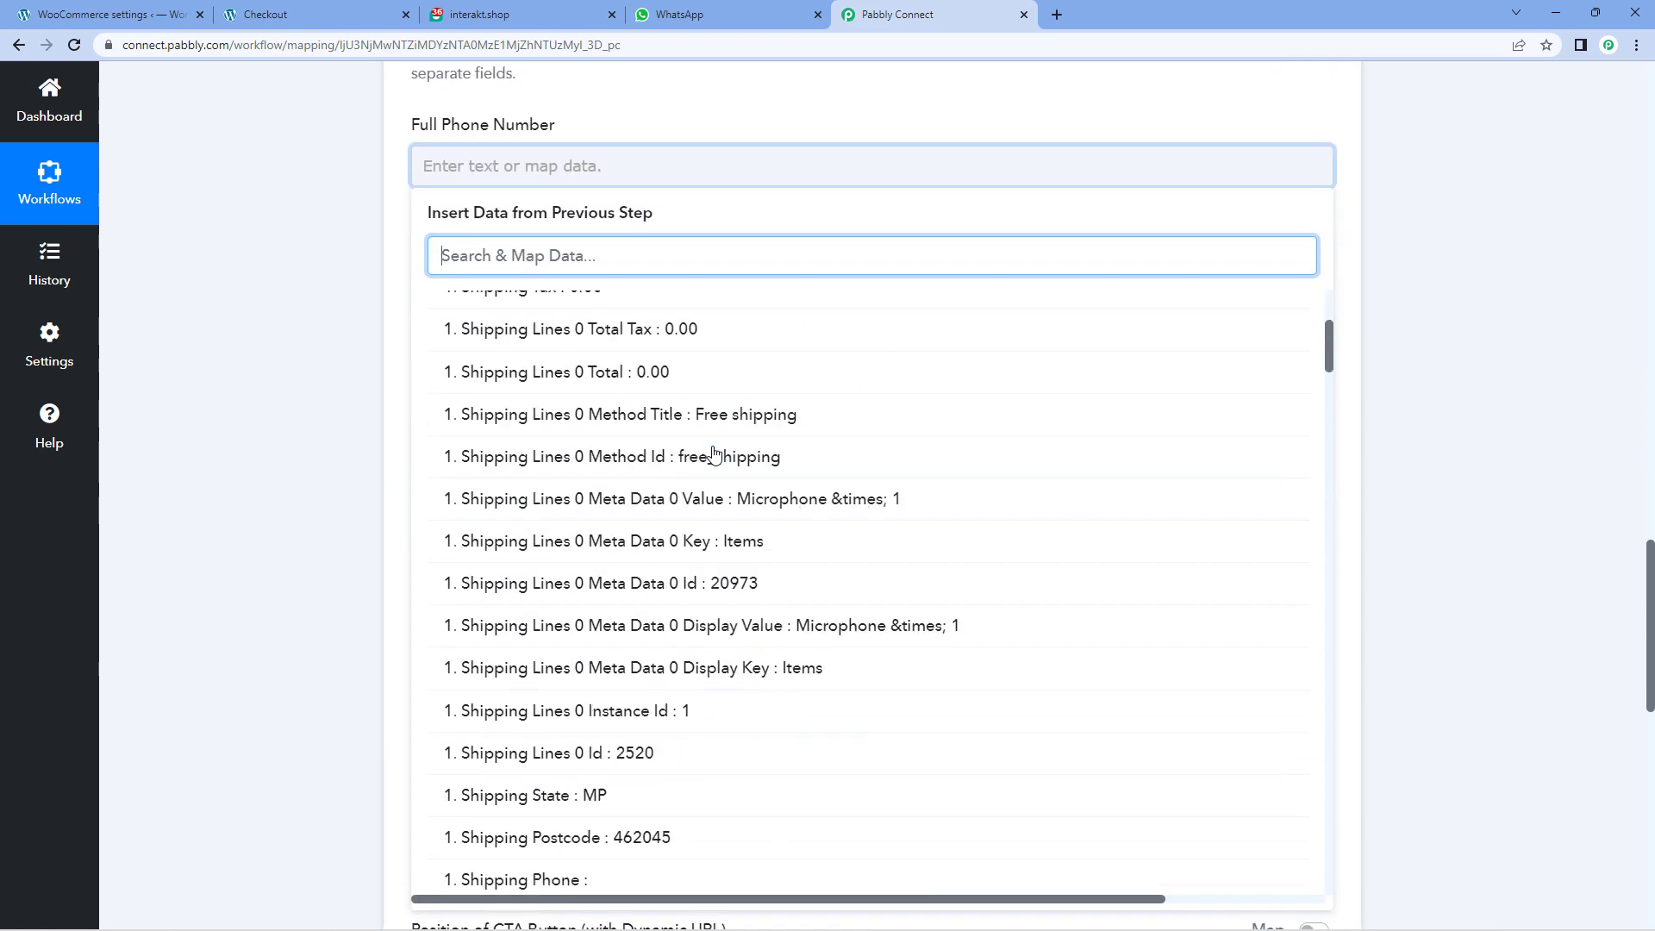
{"action": "scroll", "coordinate": [713, 454], "scroll_direction": "down", "scroll_amount": 5}
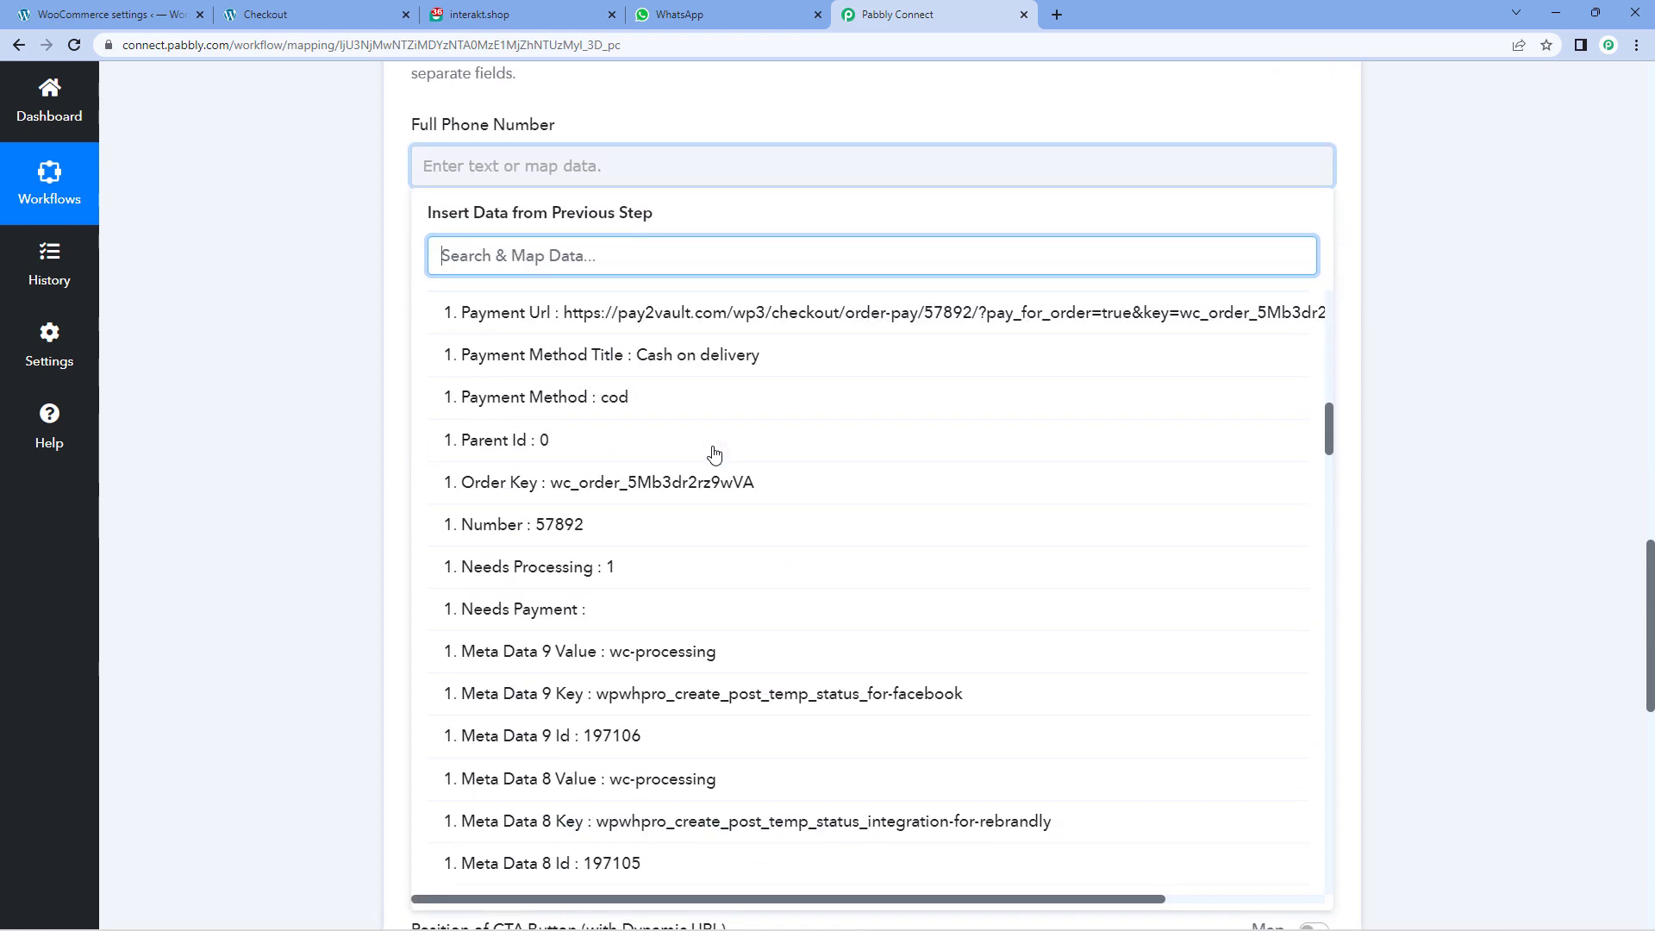
{"action": "scroll", "coordinate": [713, 455], "scroll_direction": "down", "scroll_amount": 10}
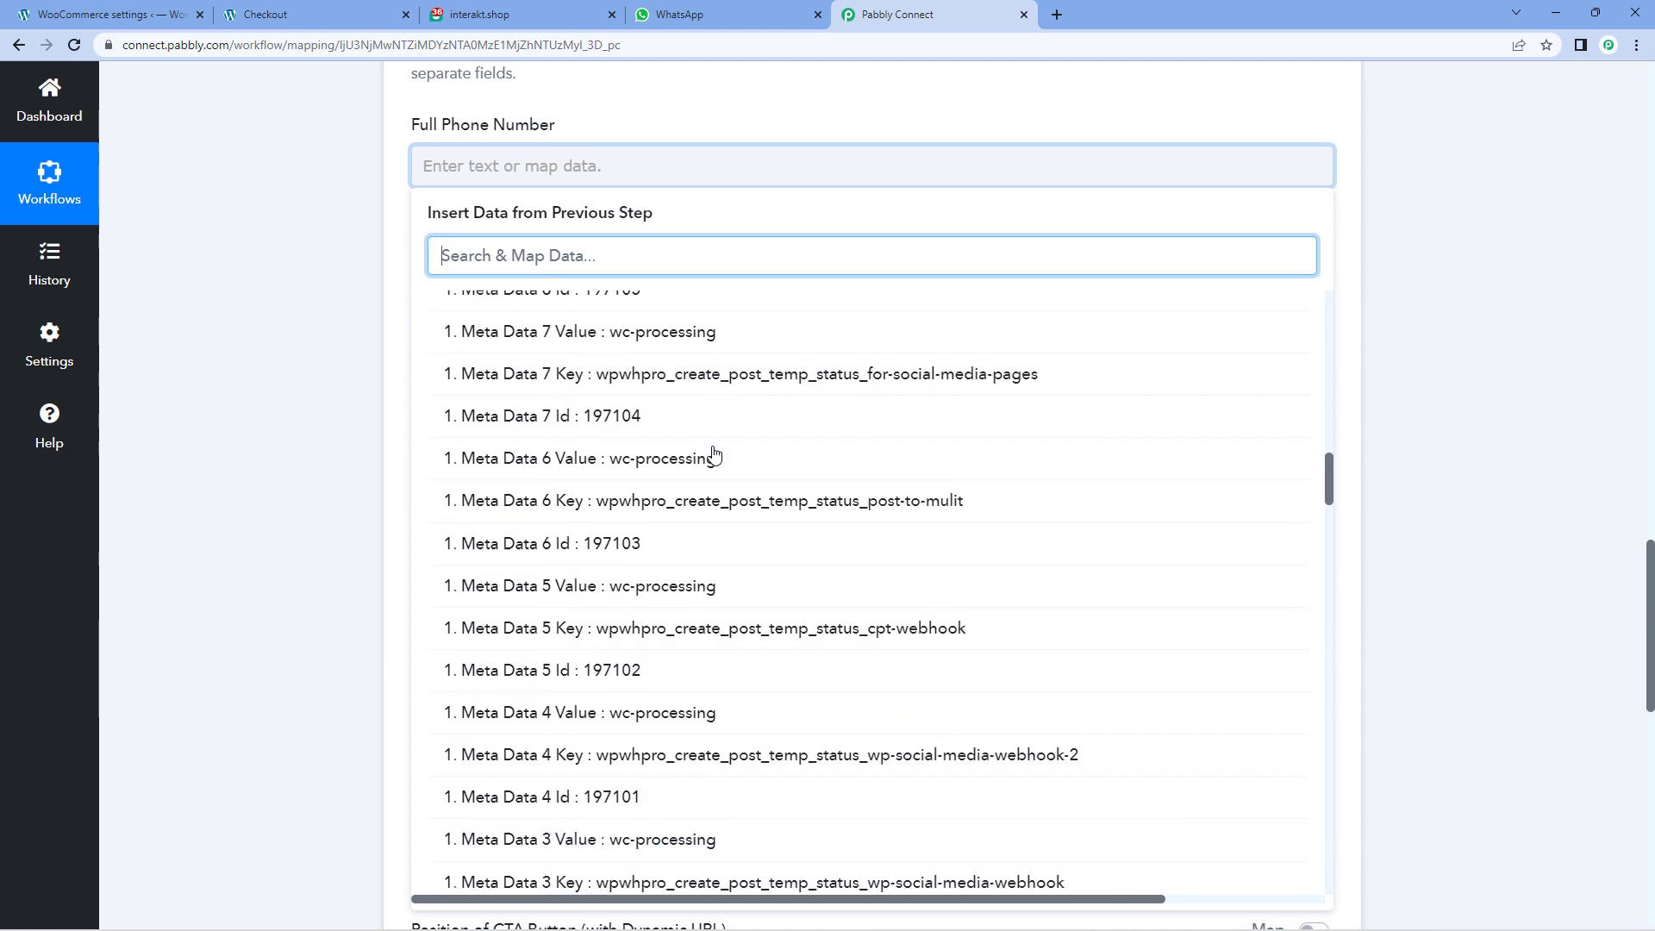
{"action": "scroll", "coordinate": [714, 453], "scroll_direction": "down", "scroll_amount": 14}
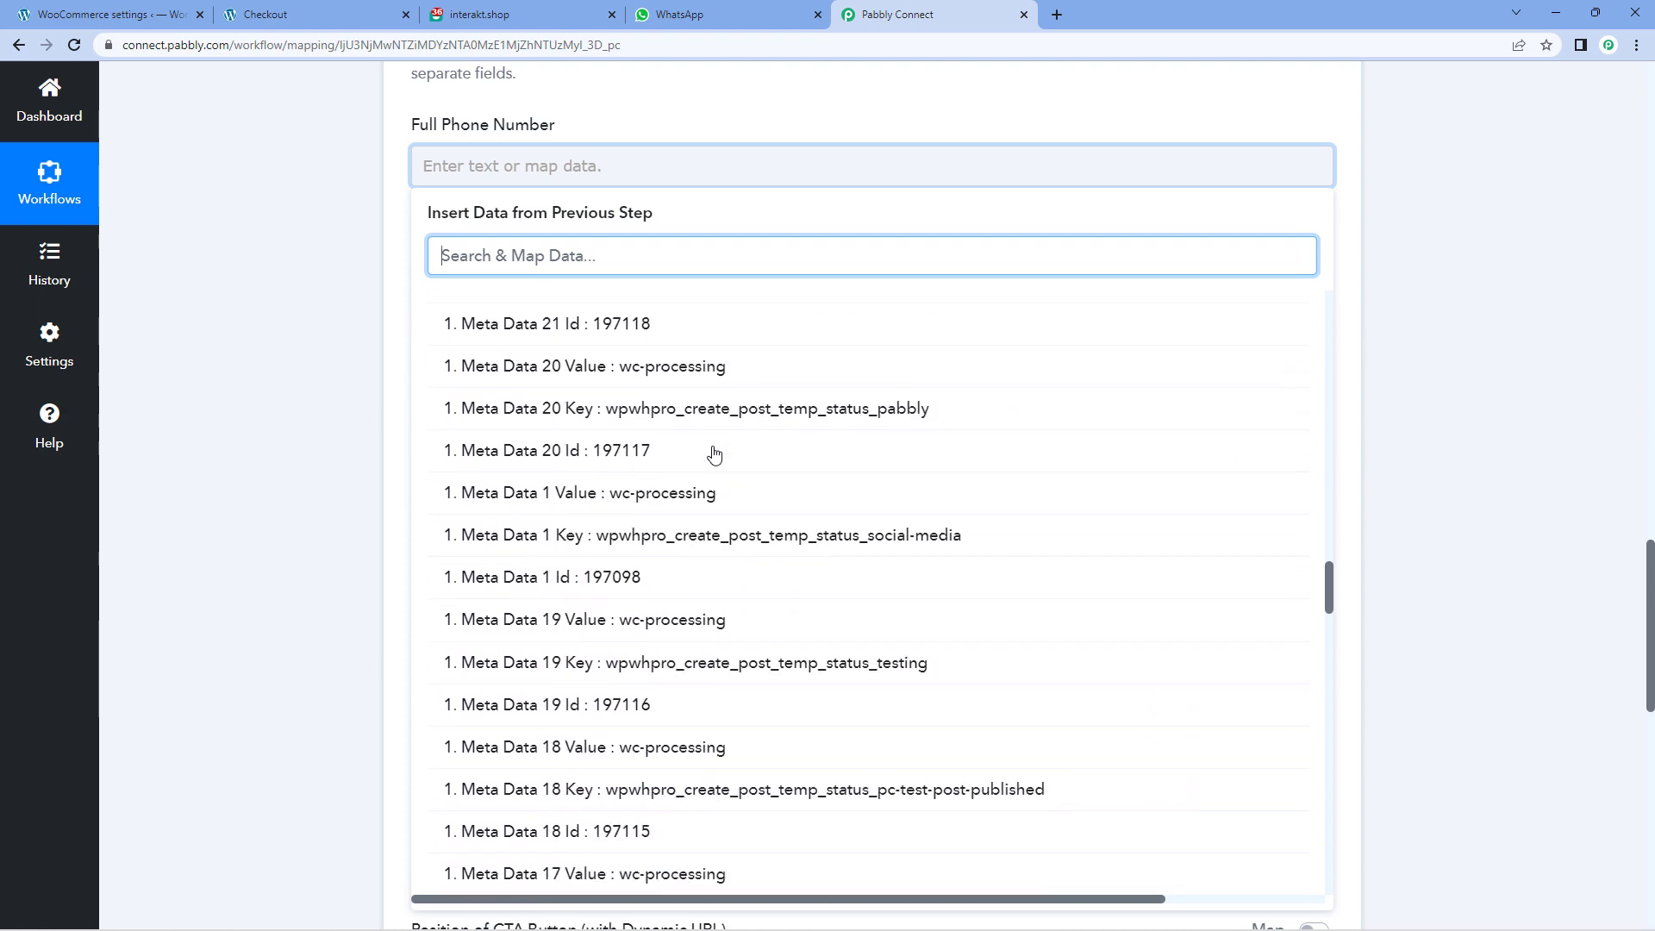
{"action": "scroll", "coordinate": [714, 453], "scroll_direction": "down", "scroll_amount": 15}
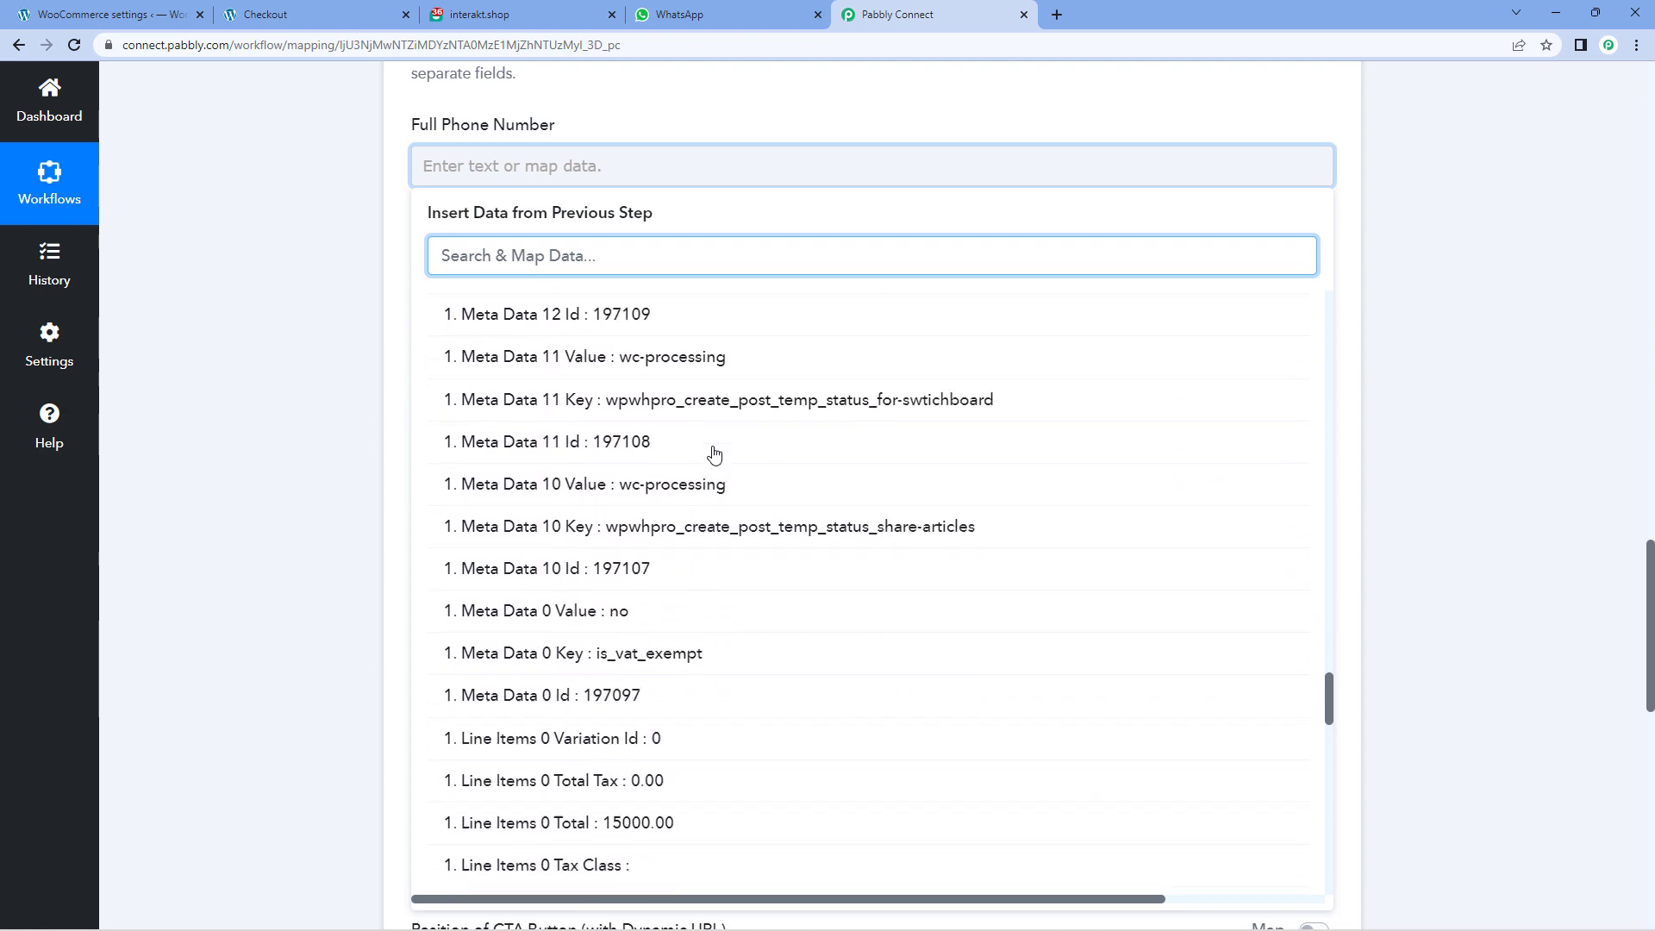
{"action": "scroll", "coordinate": [714, 454], "scroll_direction": "down", "scroll_amount": 15}
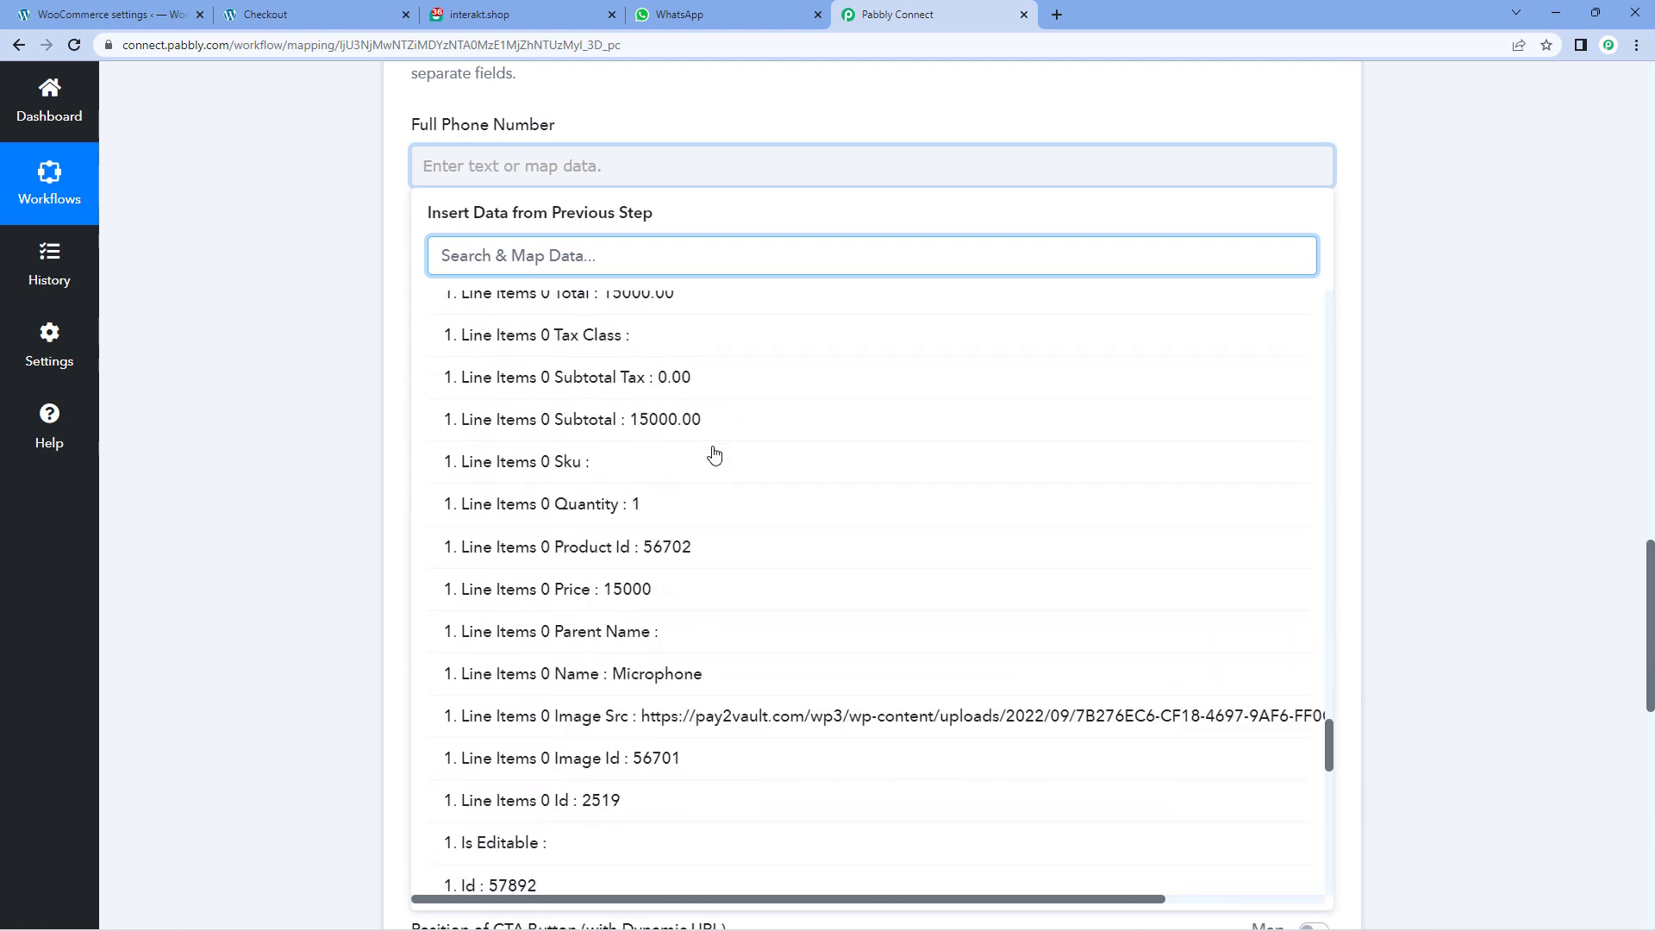
{"action": "scroll", "coordinate": [714, 454], "scroll_direction": "down", "scroll_amount": 15}
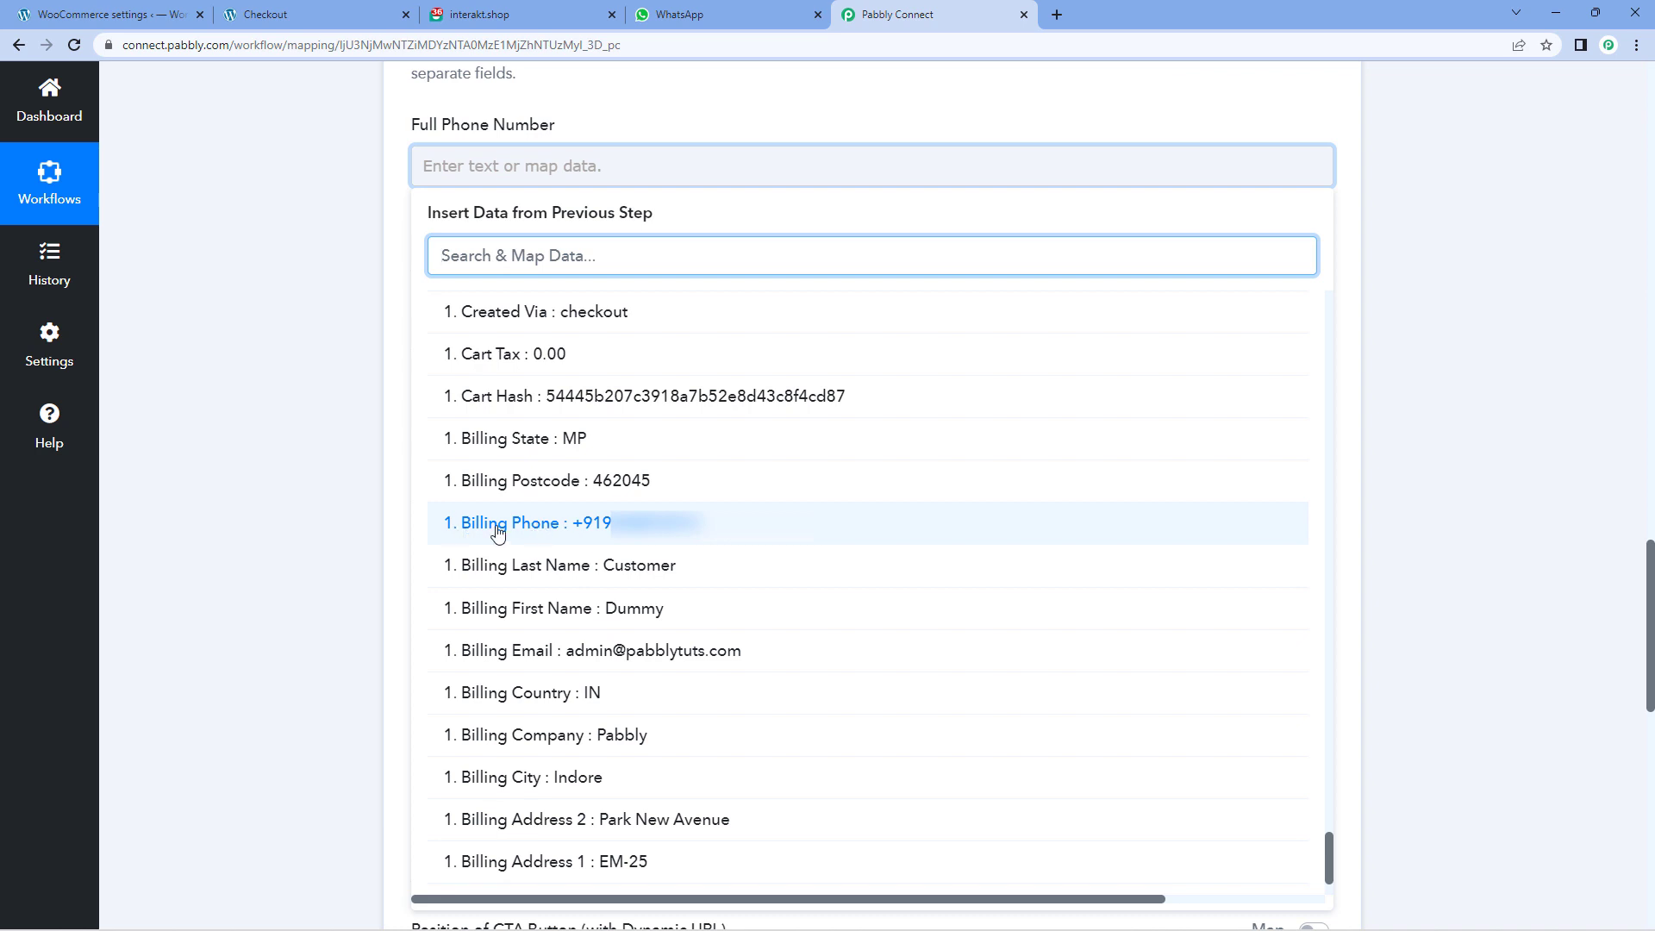
{"action": "left_click", "coordinate": [539, 528]}
{"action": "left_click", "coordinate": [362, 494]}
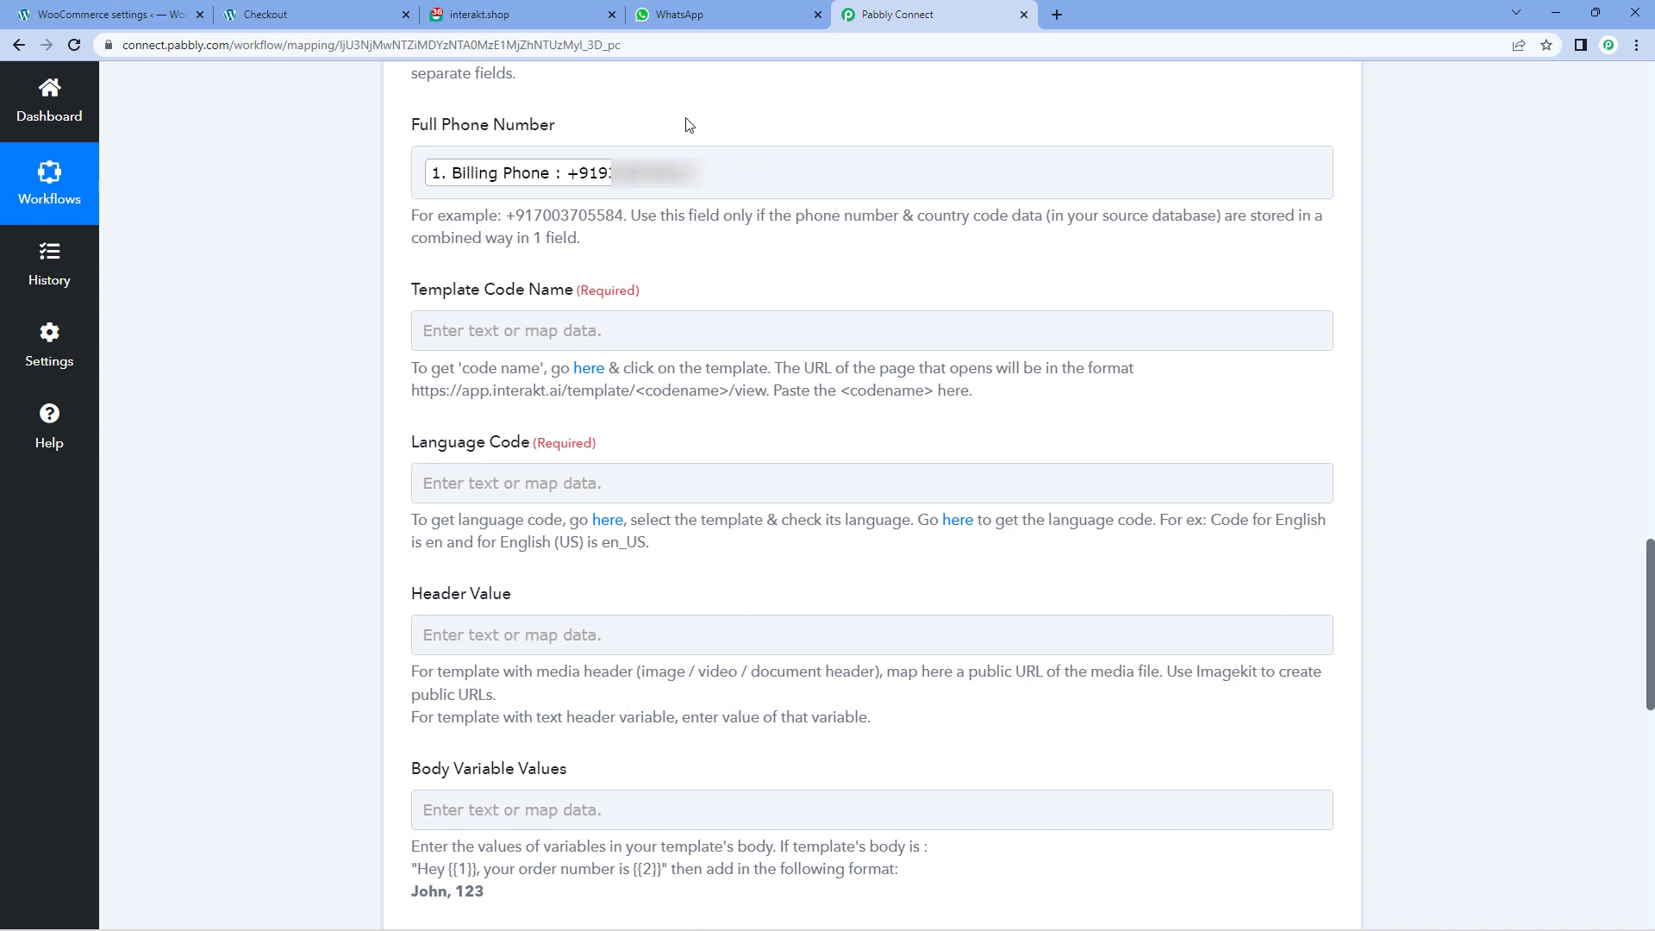
Move to the empty Template Code Name field, then head to Interakt to look up the code.
{"action": "left_click", "coordinate": [335, 185]}
{"action": "scroll", "coordinate": [335, 185], "scroll_direction": "down", "scroll_amount": 2}
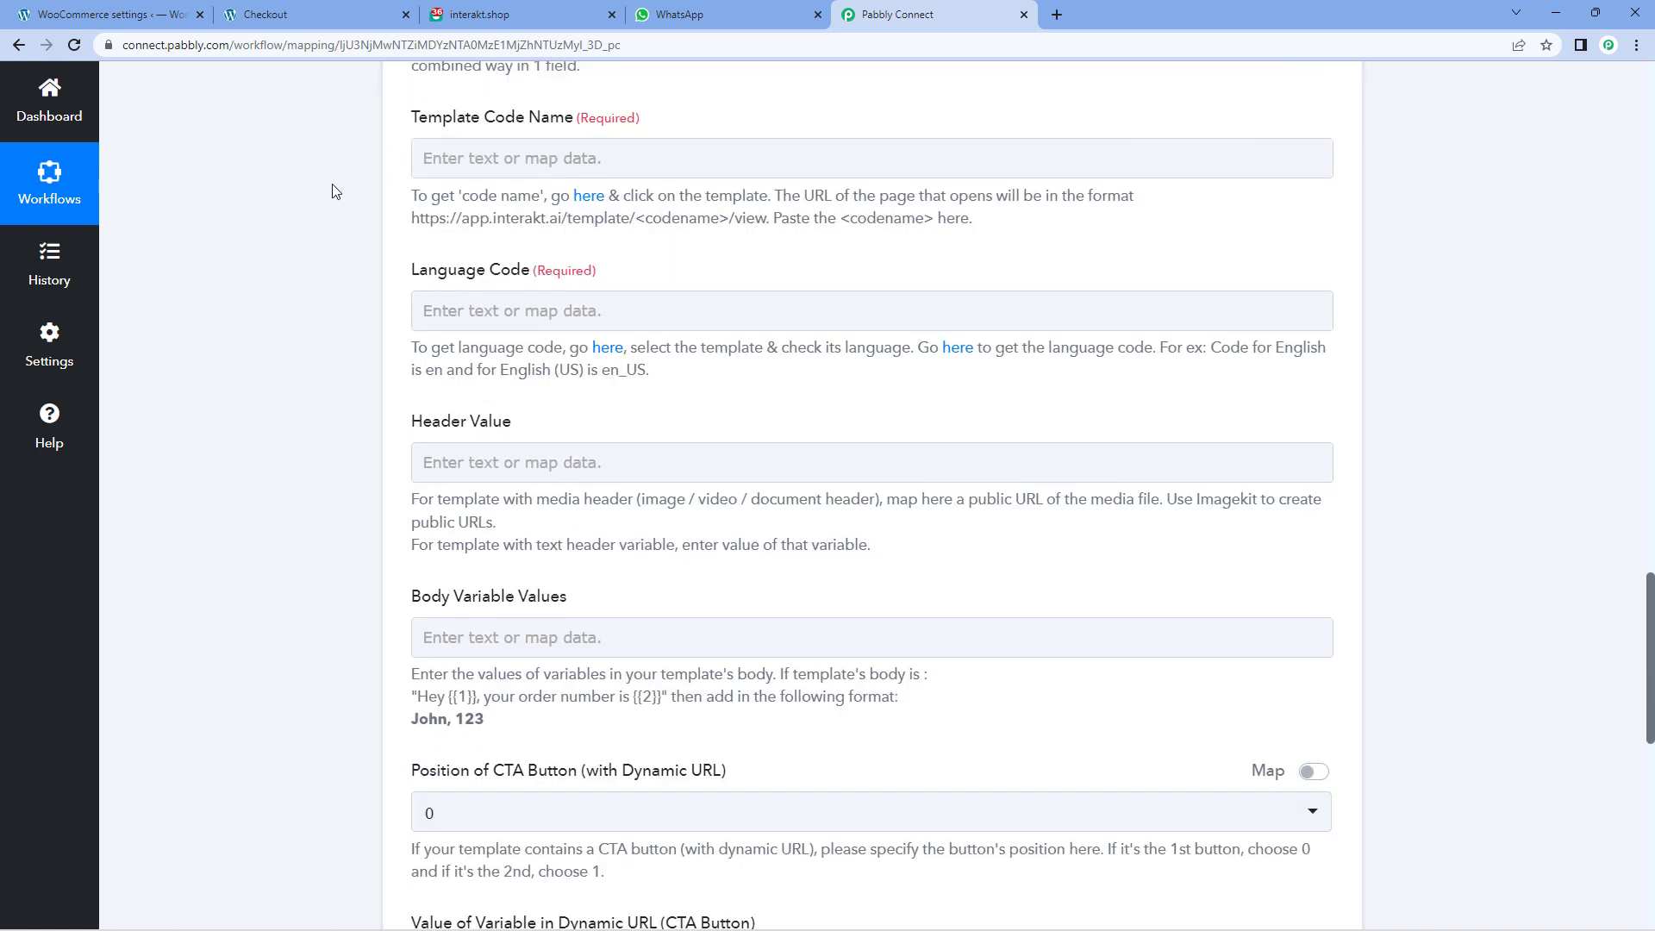
{"action": "left_click", "coordinate": [490, 167]}
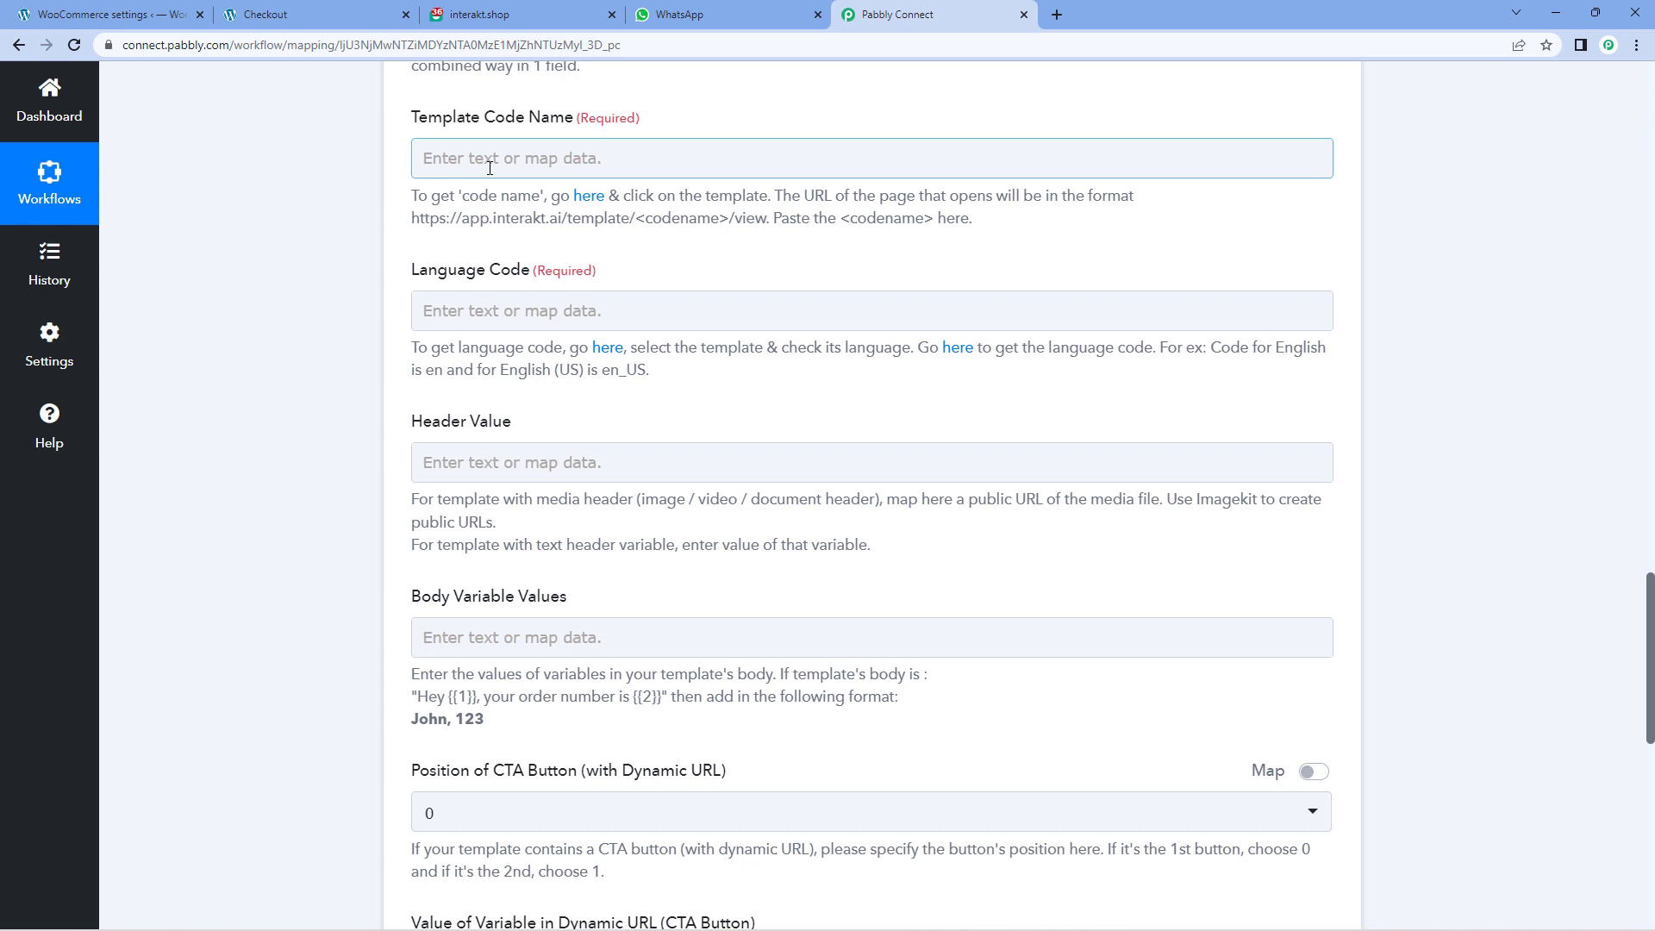
{"action": "left_click", "coordinate": [509, 12]}
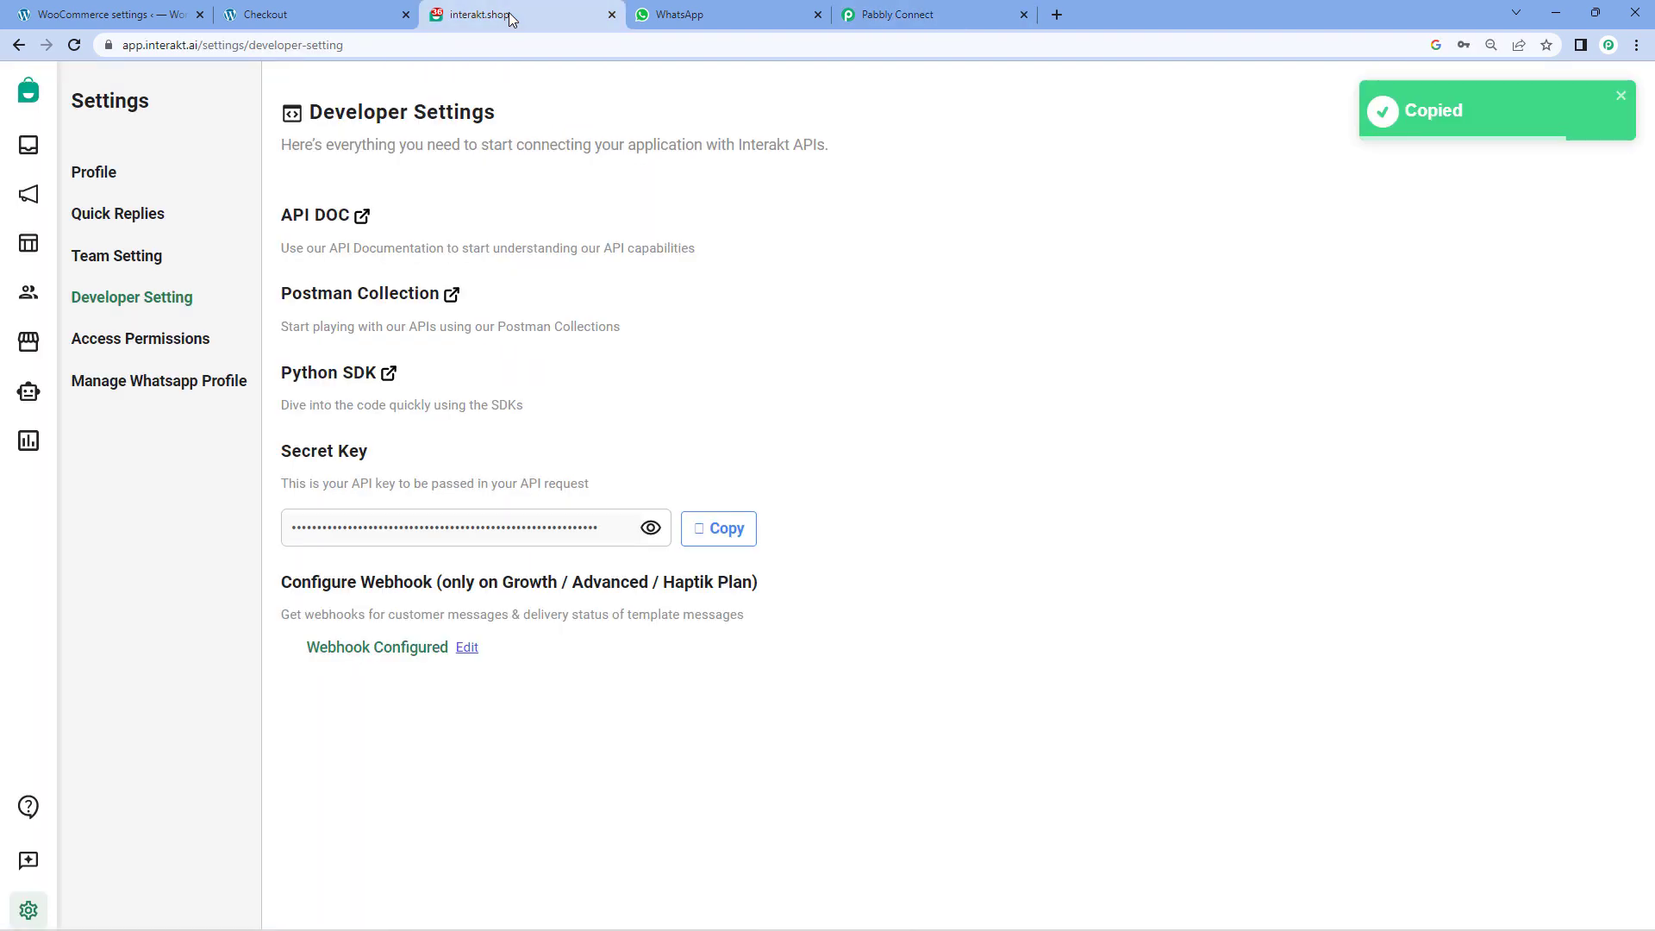
Review the order_placed template's four-variable body in Interakt, then return to Pabbly Connect.
{"action": "left_click", "coordinate": [31, 249]}
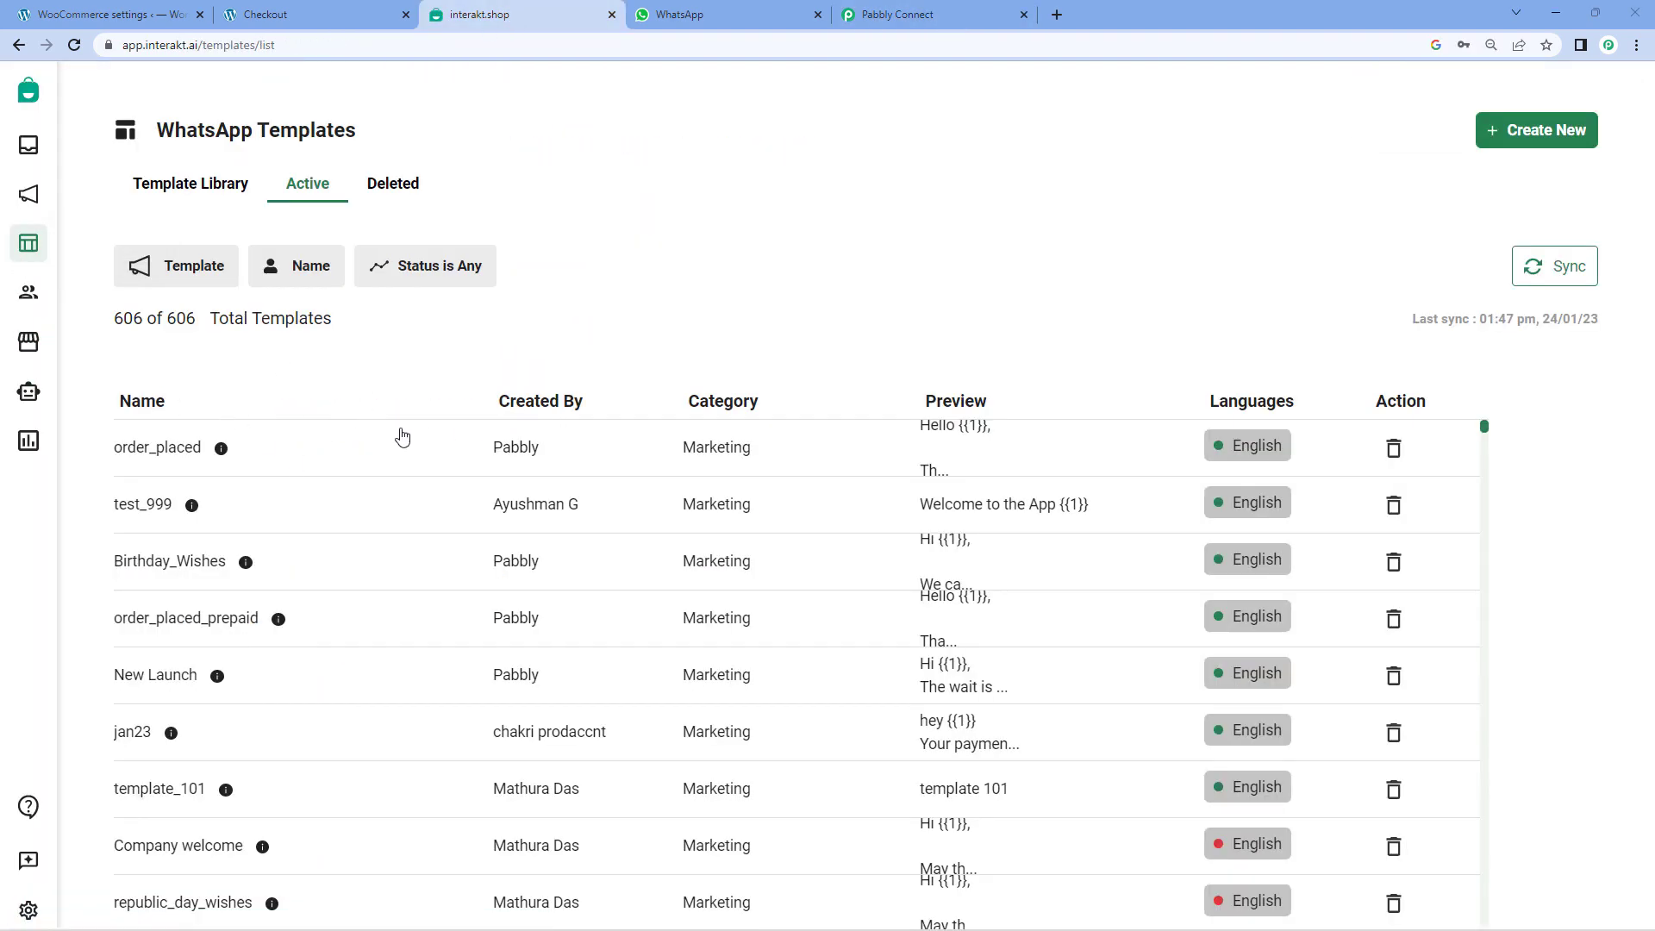
{"action": "left_click", "coordinate": [175, 448]}
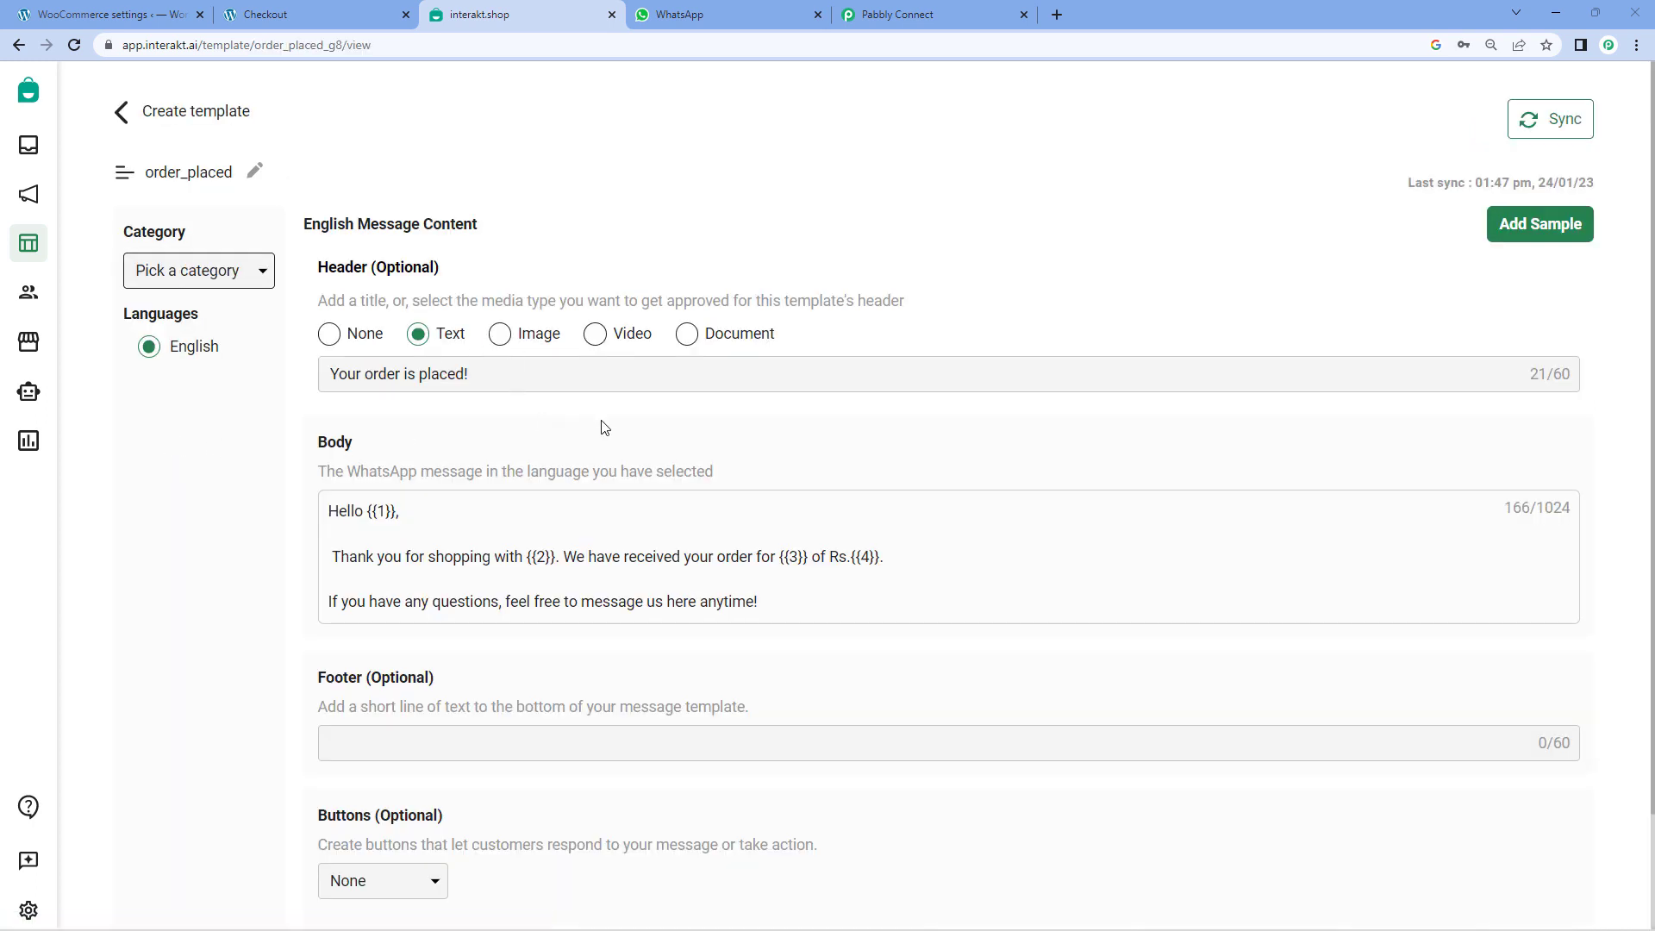
{"action": "scroll", "coordinate": [612, 429], "scroll_direction": "down", "scroll_amount": 1}
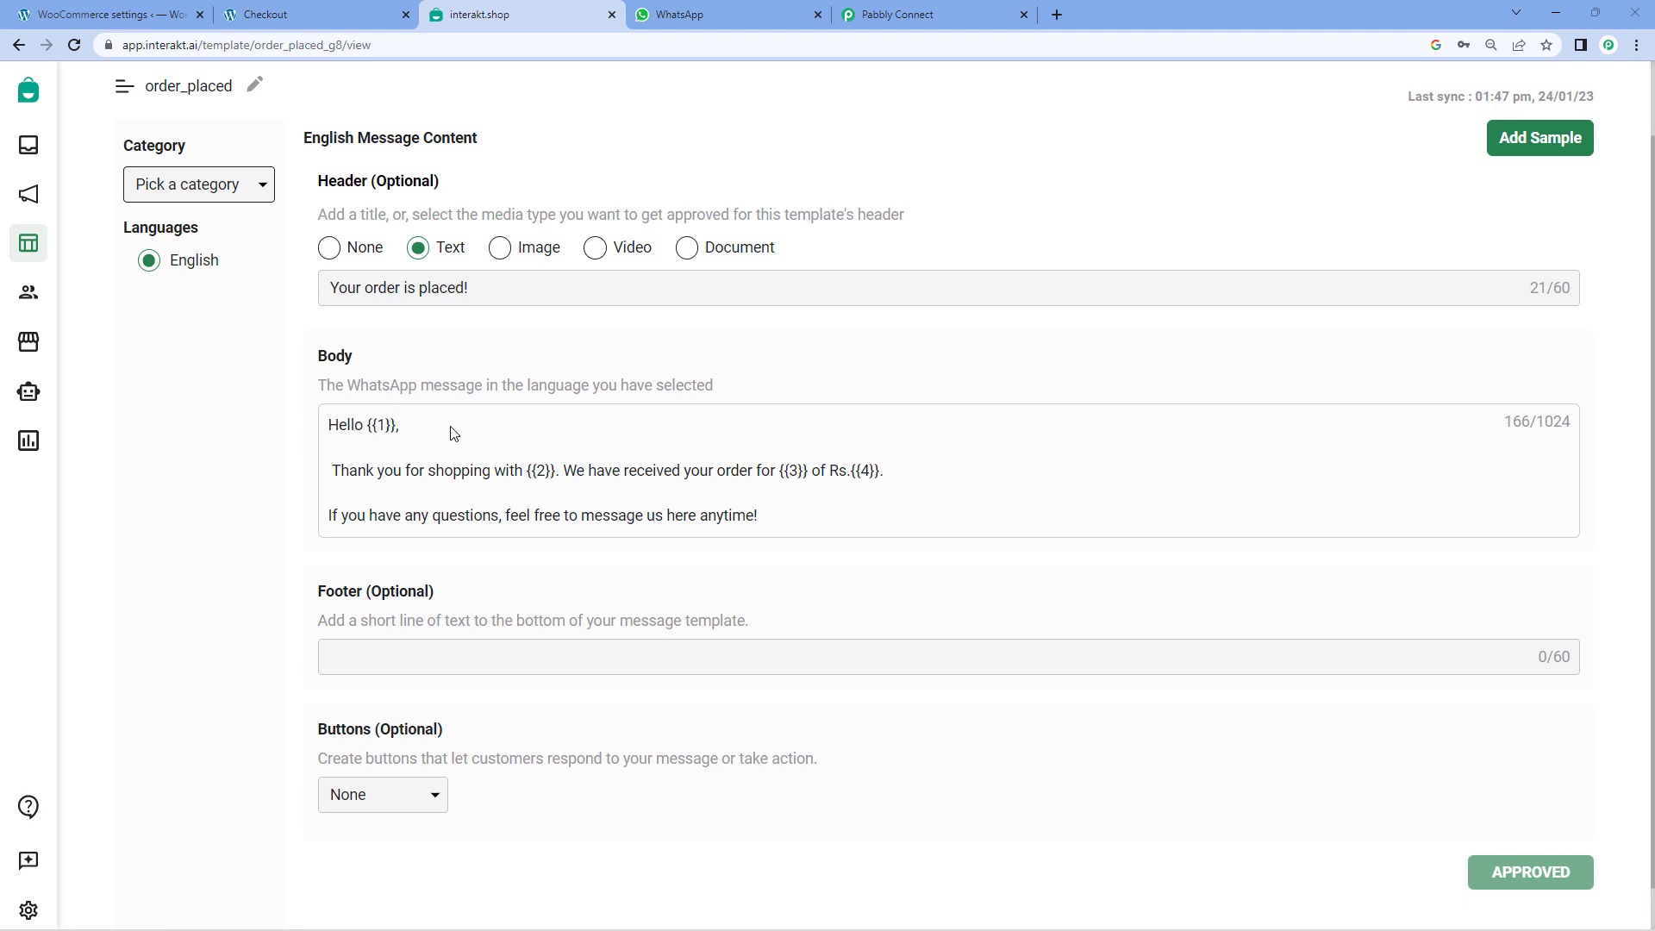
{"action": "scroll", "coordinate": [483, 433], "scroll_direction": "up", "scroll_amount": 1}
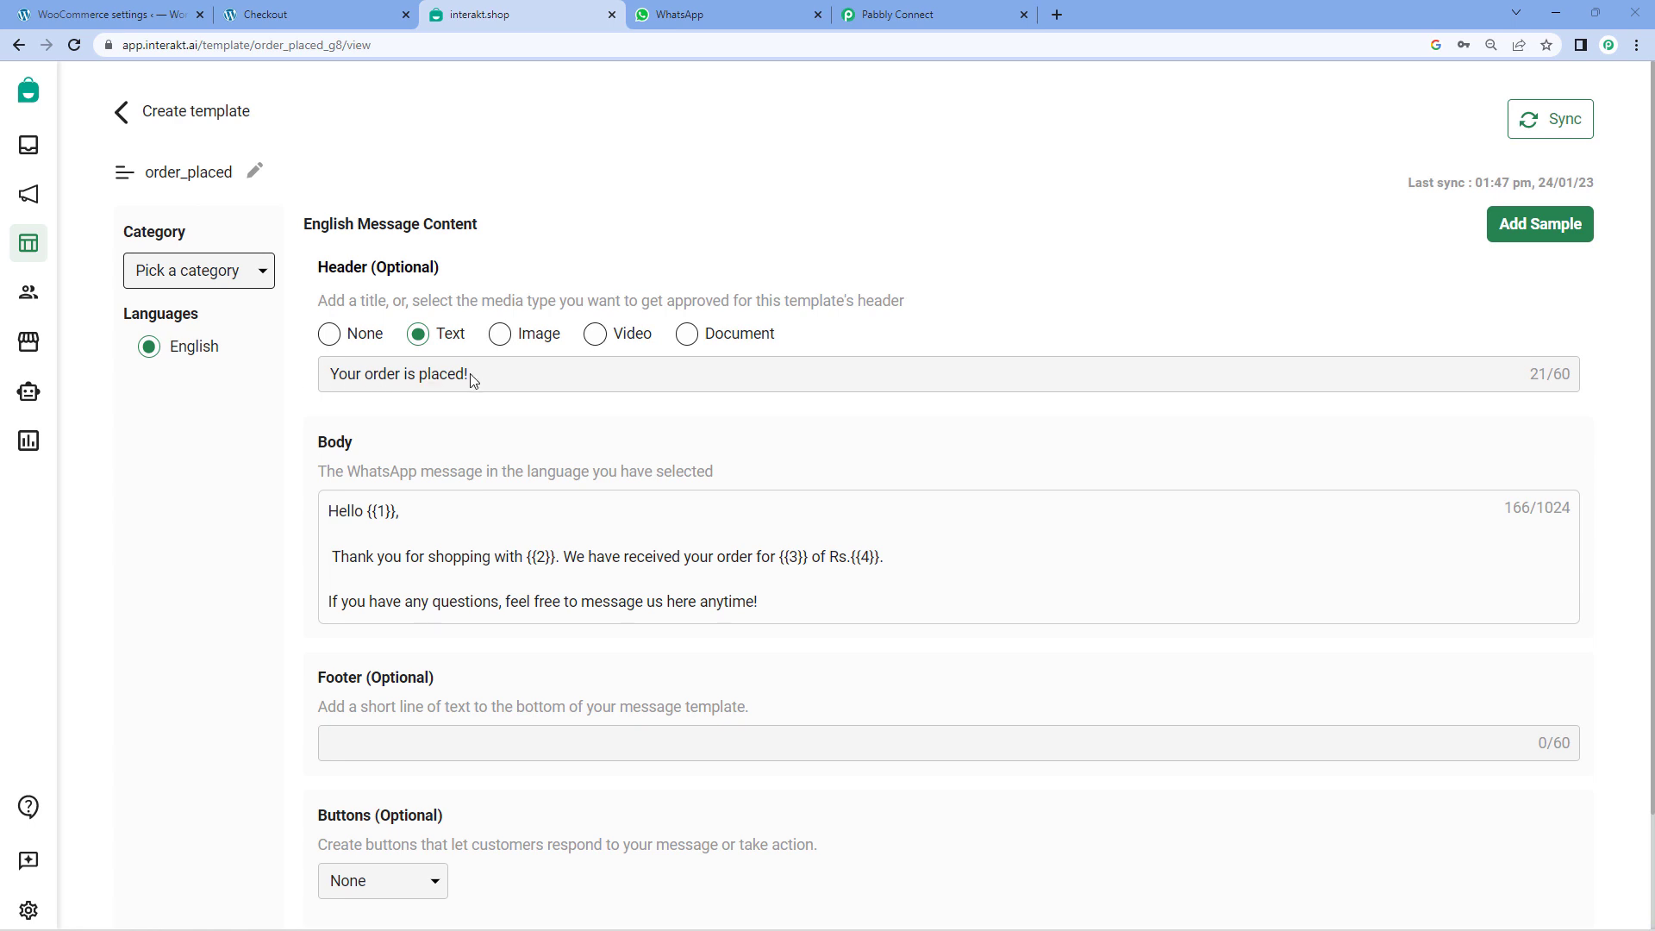
{"action": "scroll", "coordinate": [438, 420], "scroll_direction": "down", "scroll_amount": 1}
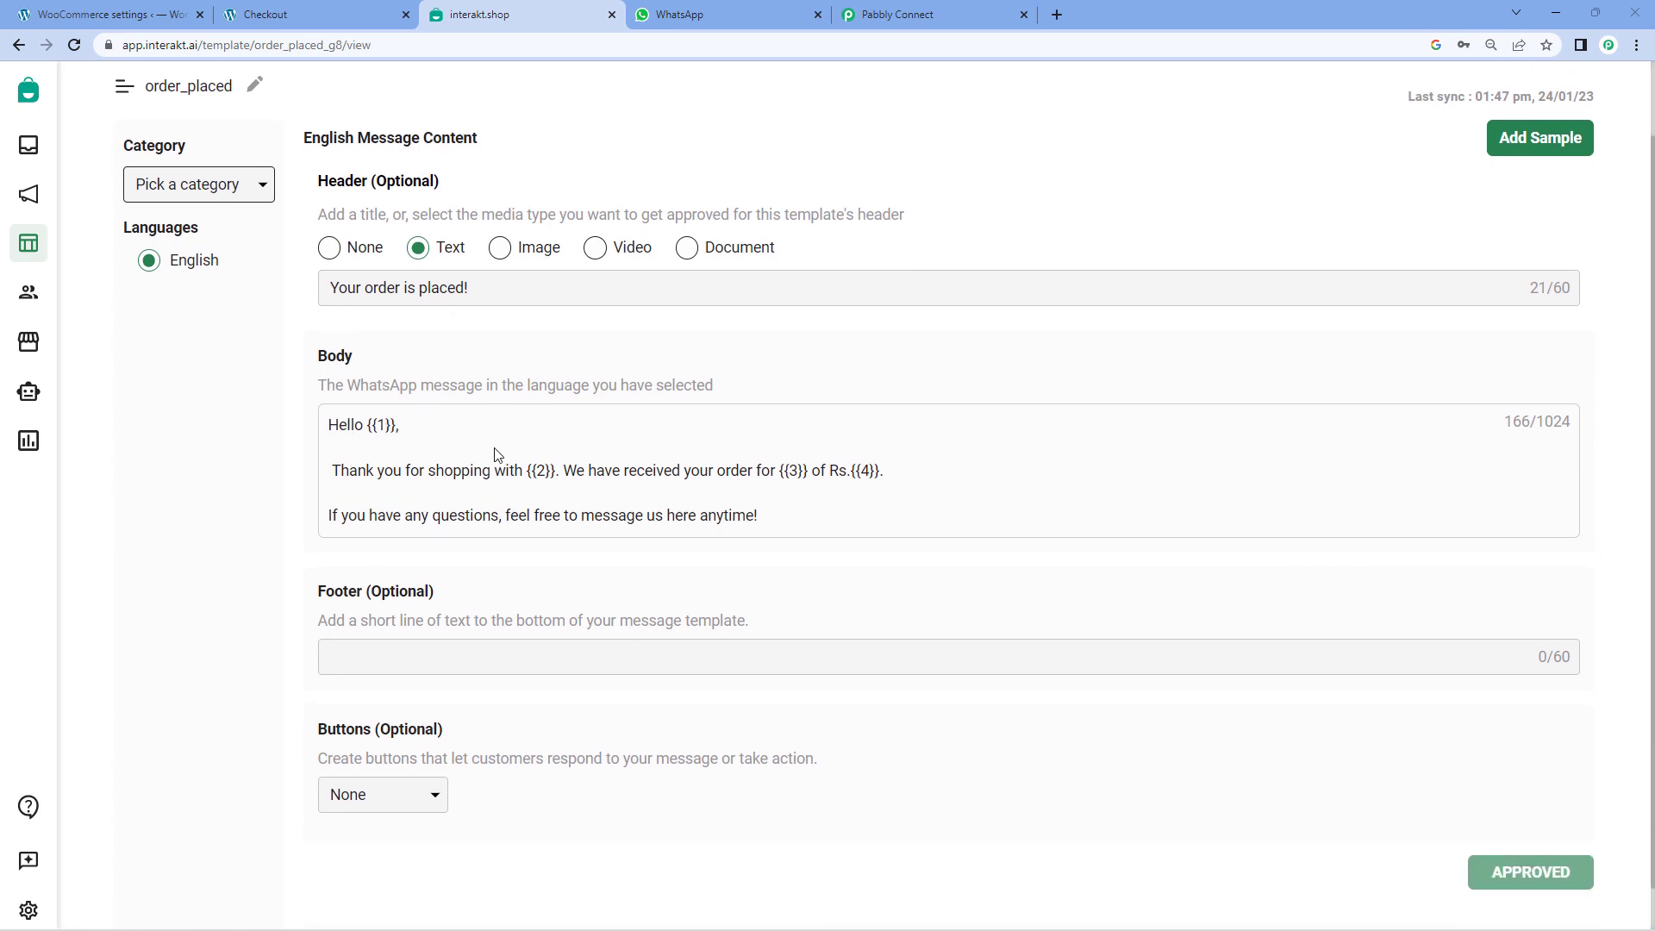
{"action": "left_click_drag", "start_coordinate": [386, 425], "coordinate": [372, 425]}
{"action": "left_click", "coordinate": [423, 448]}
{"action": "left_click", "coordinate": [927, 14]}
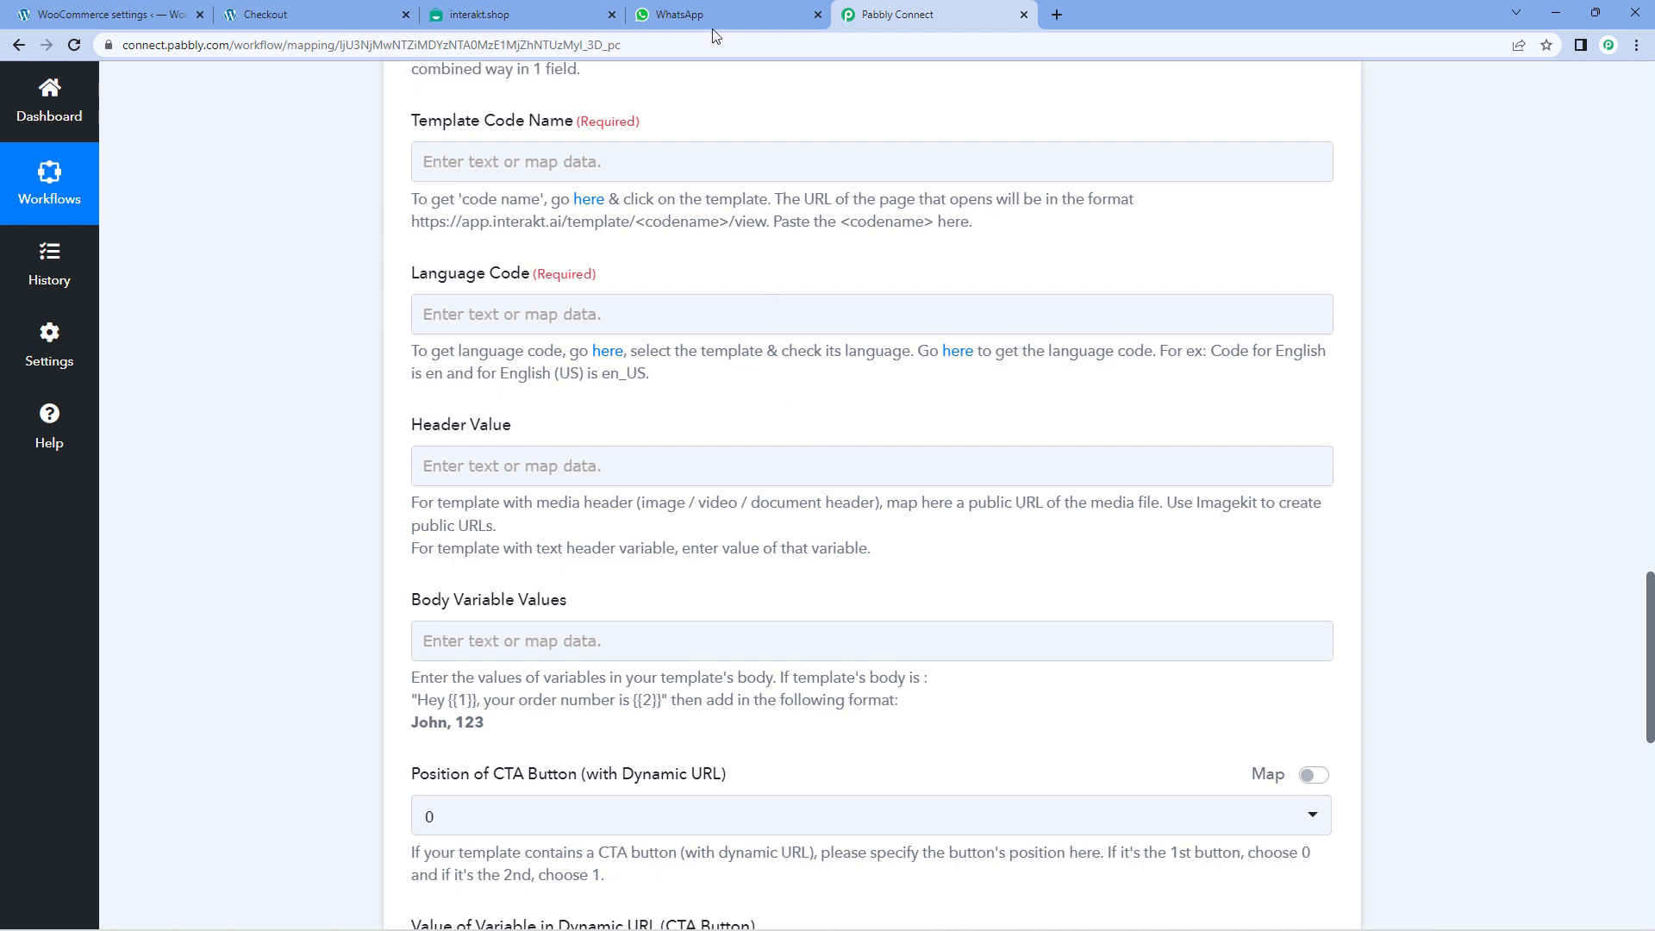
Copy the template code name order_placed_g8 from the order_placed template's page address.
{"action": "left_click", "coordinate": [516, 16]}
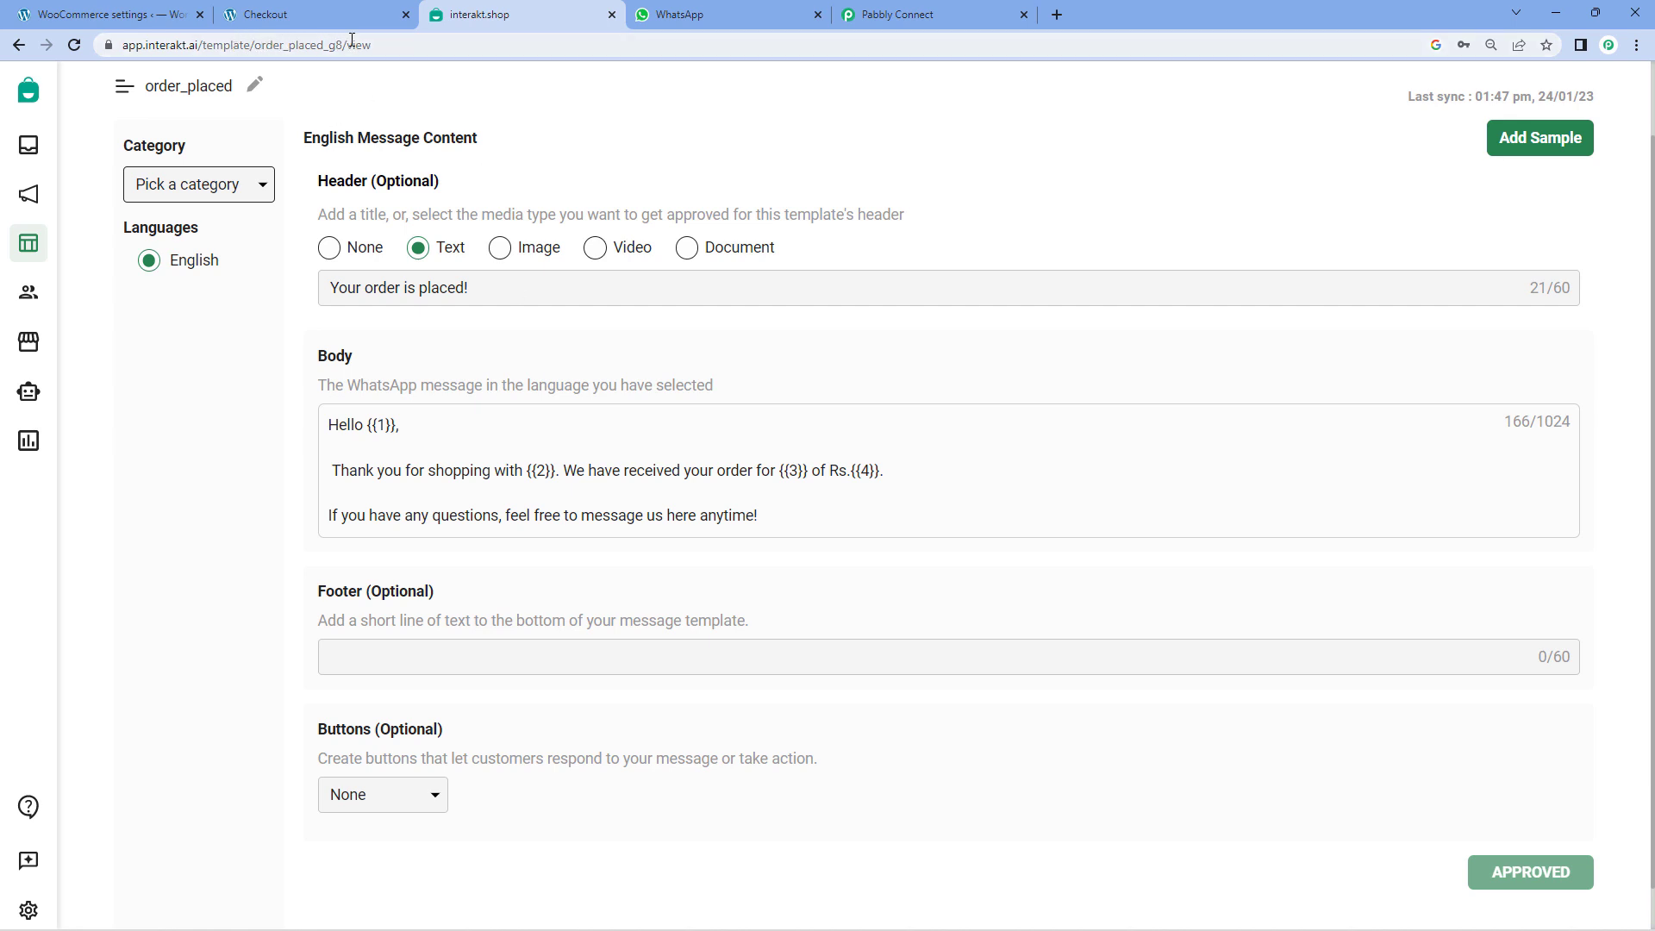
{"action": "left_click", "coordinate": [326, 46]}
{"action": "double_click", "coordinate": [333, 44]}
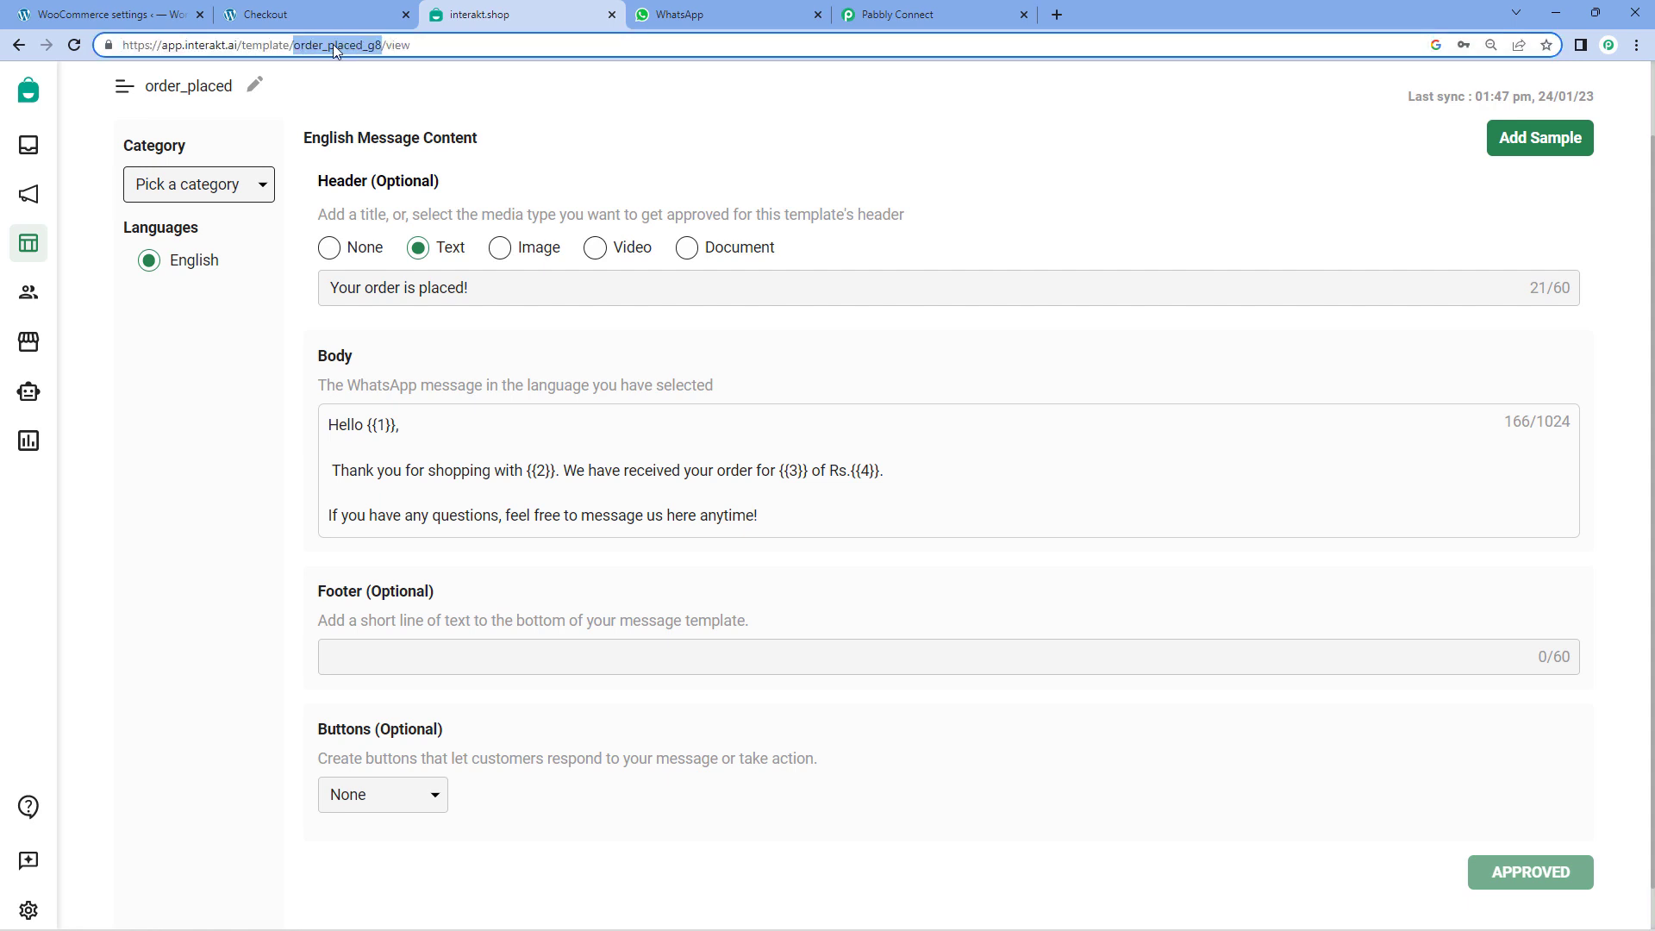
{"action": "right_click", "coordinate": [333, 44]}
{"action": "left_click", "coordinate": [401, 172]}
Paste order_placed_g8 into the Interakt action's Template Code Name field.
{"action": "left_click", "coordinate": [925, 8]}
{"action": "left_click", "coordinate": [505, 161]}
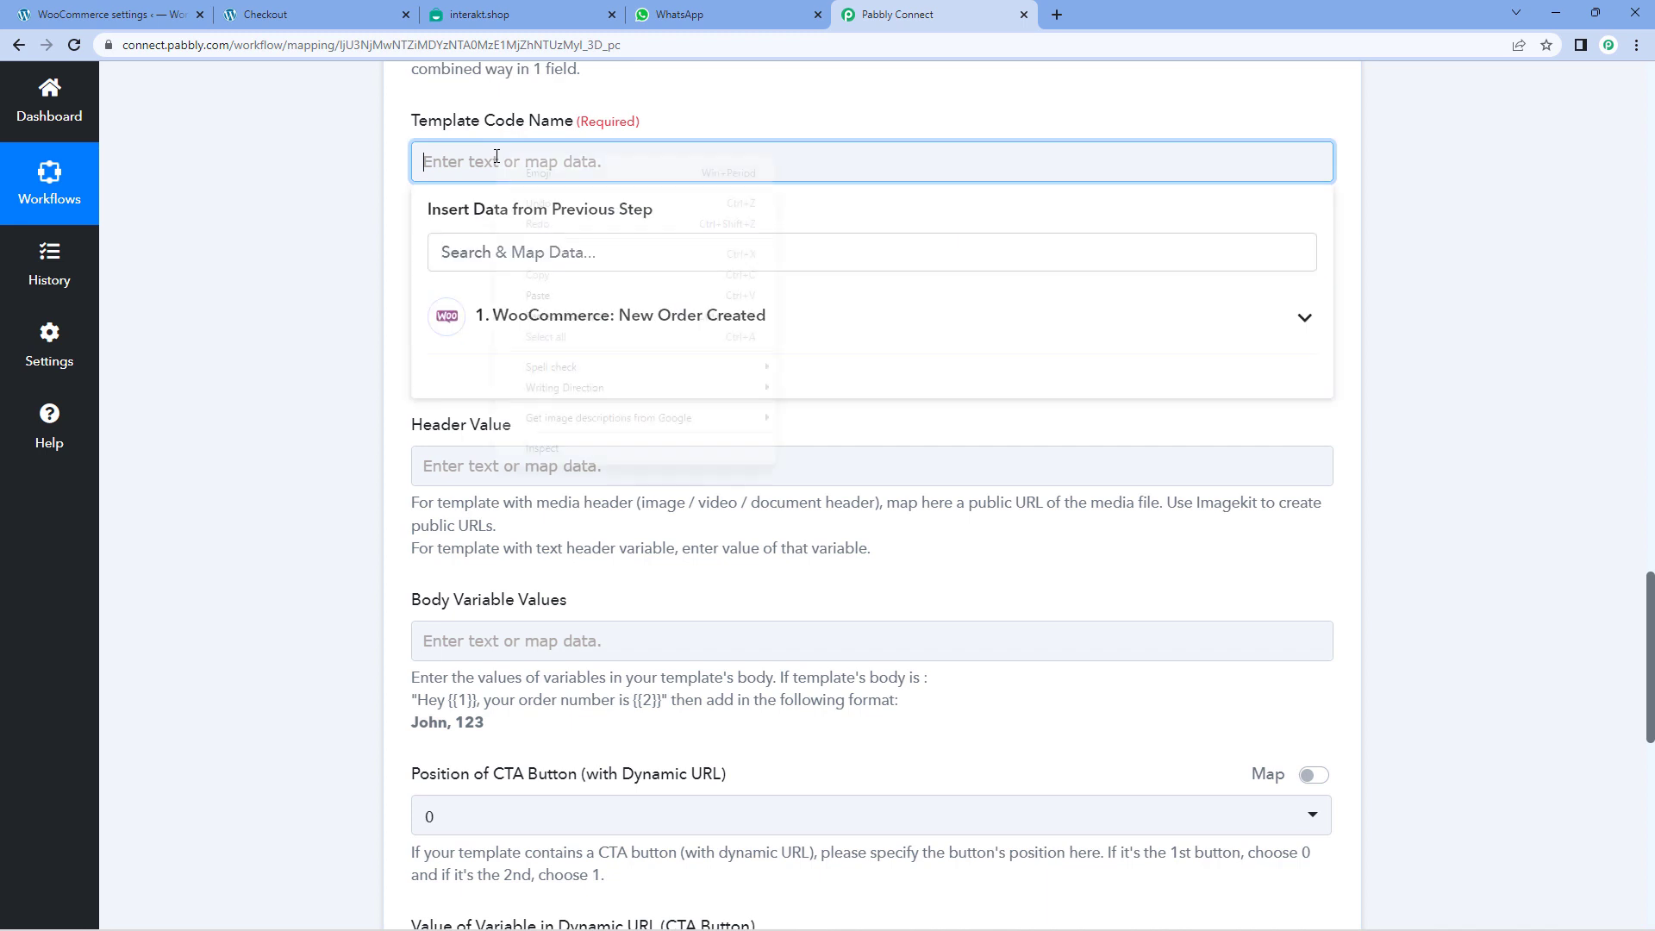
{"action": "right_click", "coordinate": [496, 158]}
{"action": "left_click", "coordinate": [538, 296]}
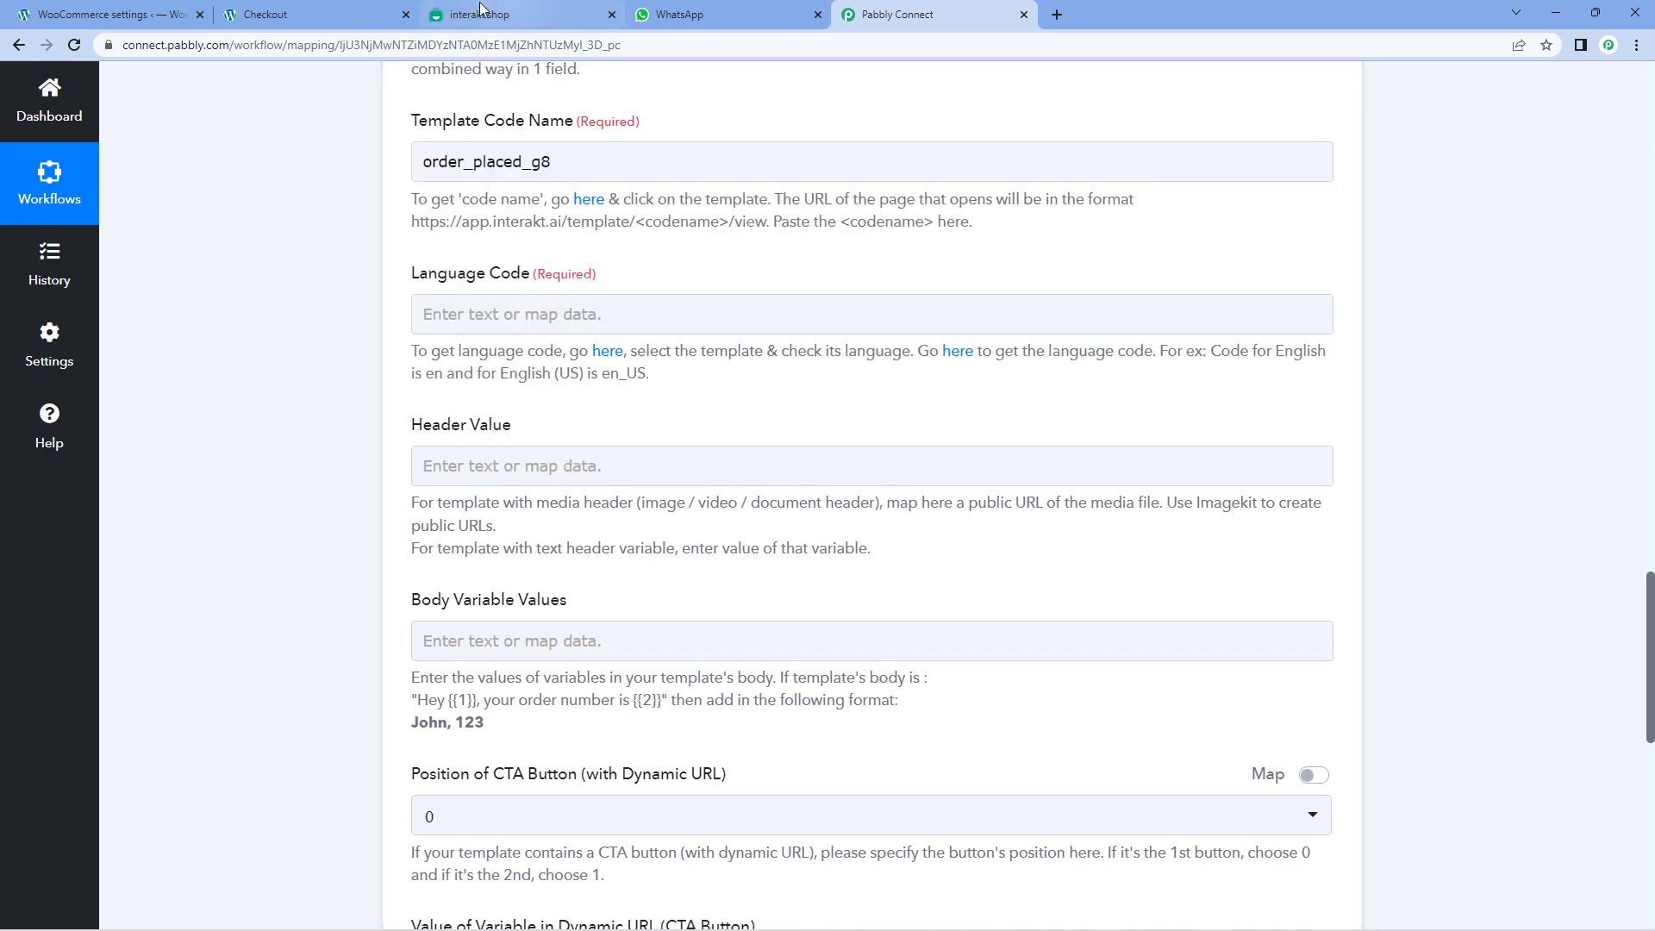
{"action": "left_click", "coordinate": [462, 16]}
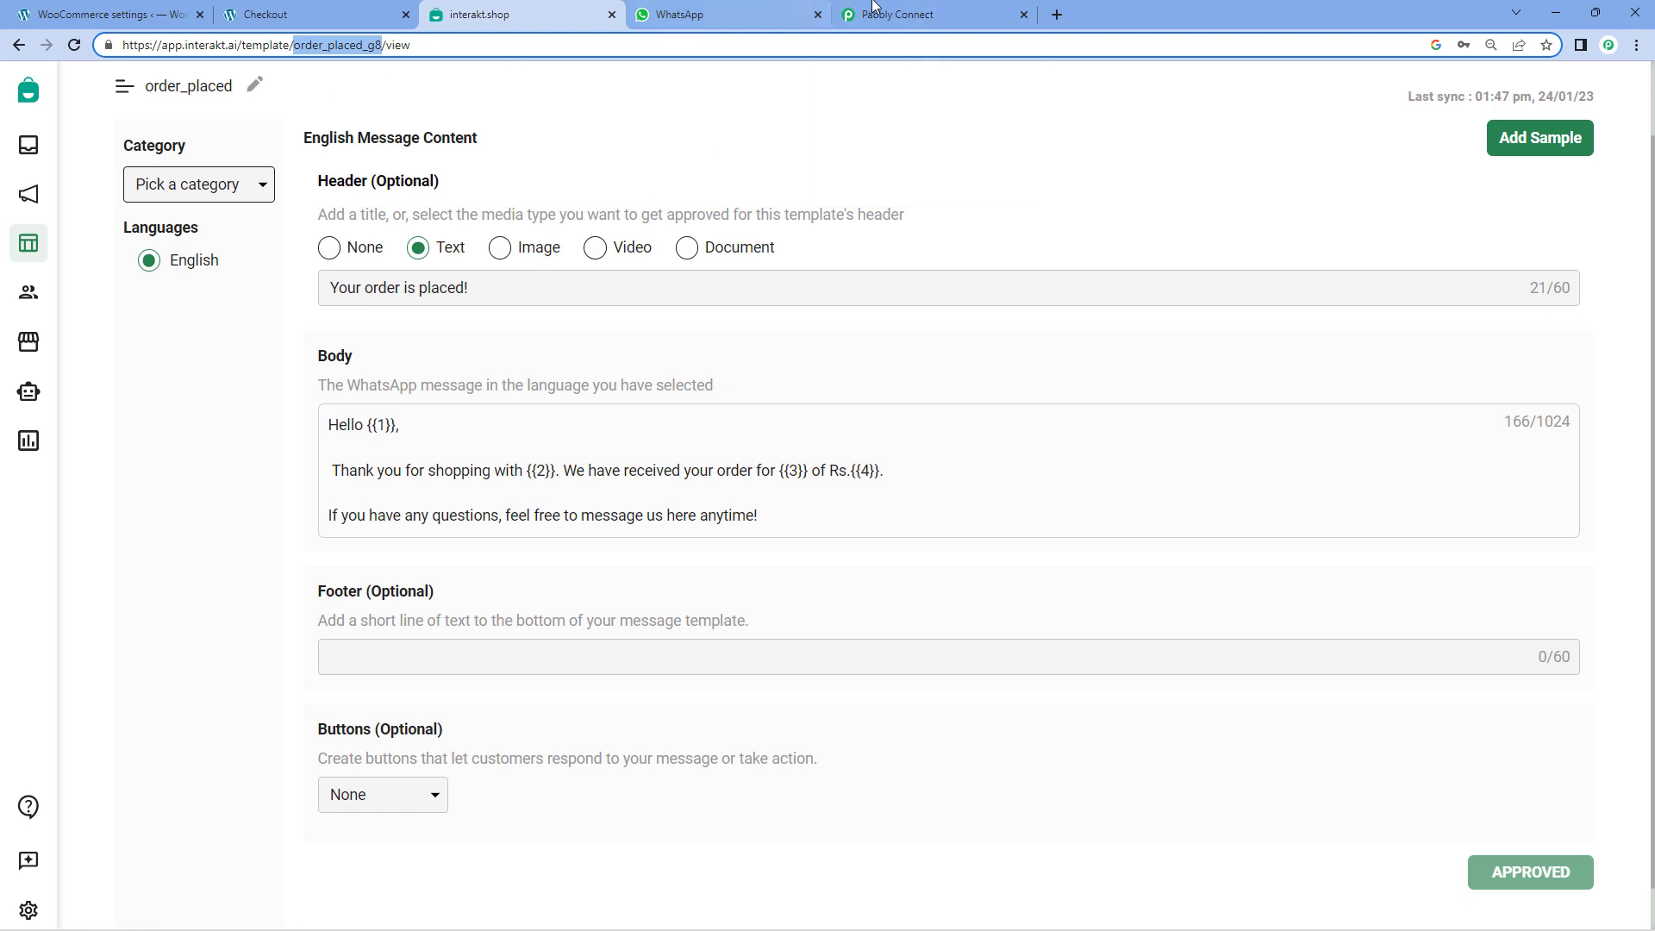
{"action": "left_click", "coordinate": [927, 15]}
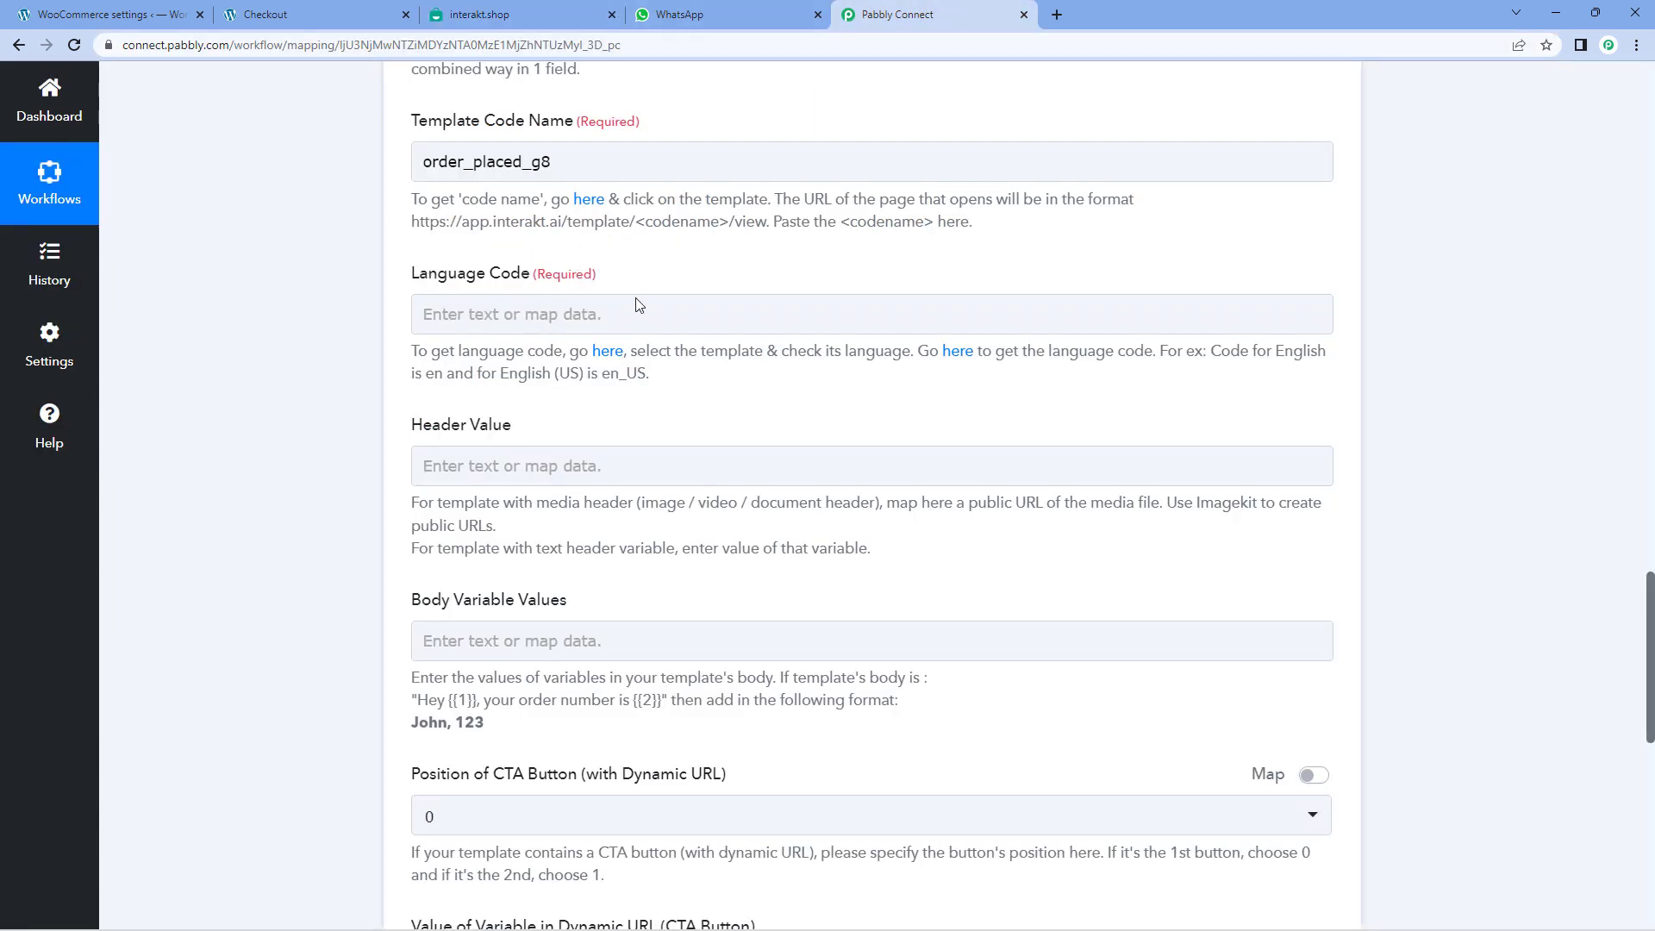
Check the template's language and enter en as the Language Code.
{"action": "left_click", "coordinate": [593, 349]}
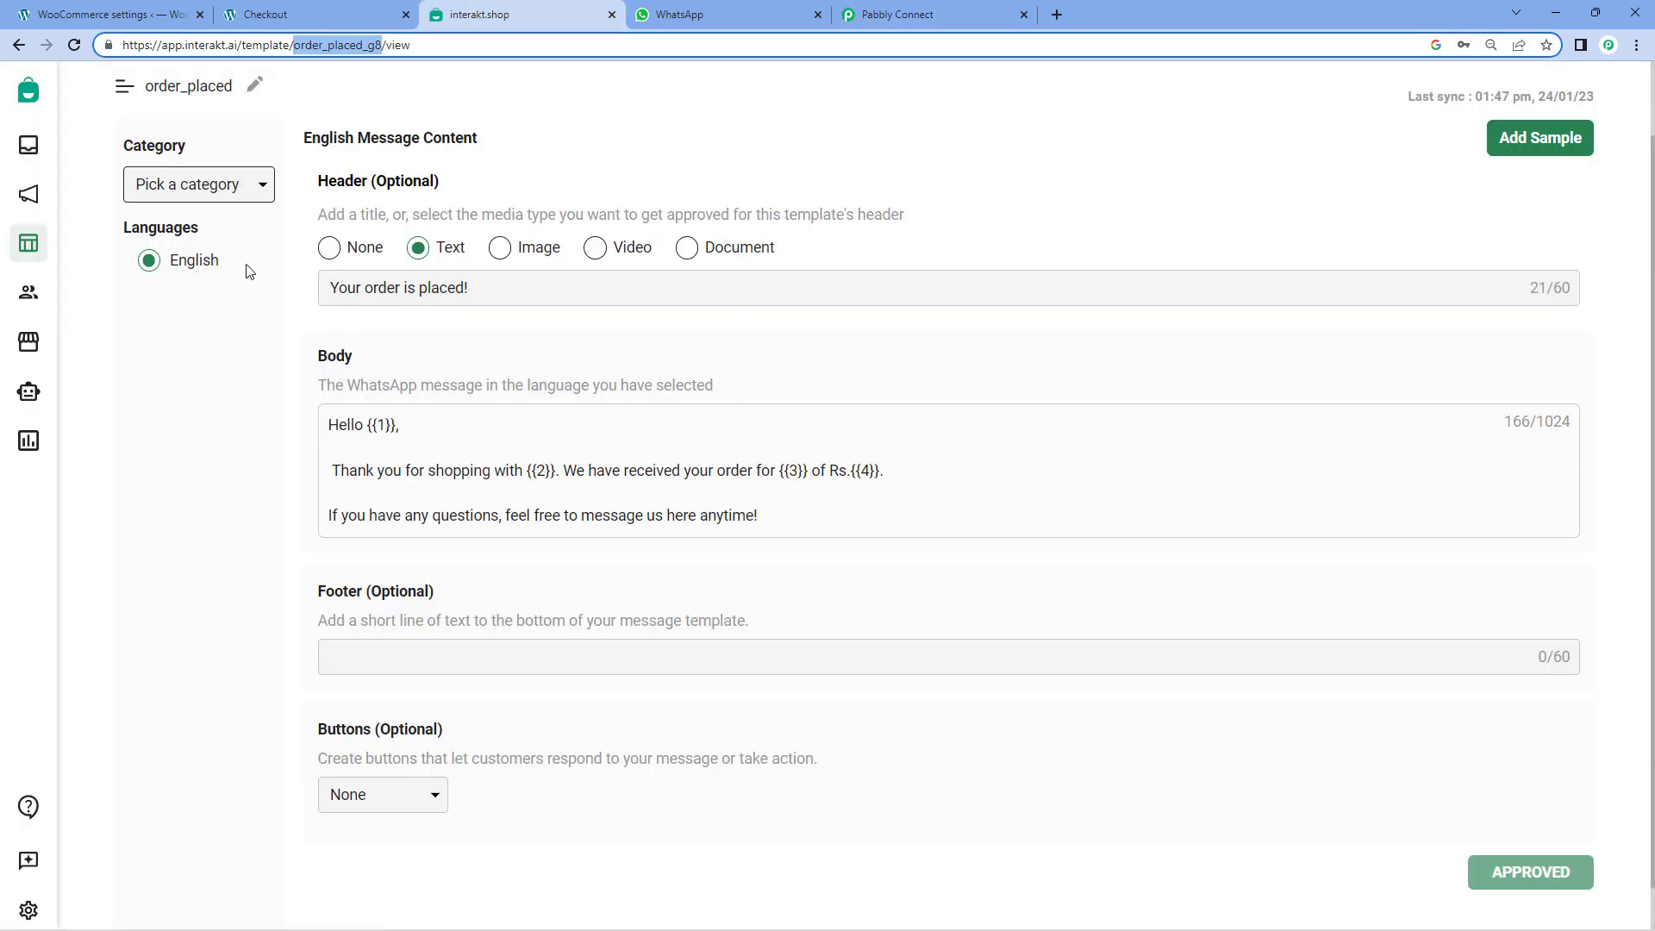
{"action": "left_click", "coordinate": [895, 15]}
{"action": "left_click", "coordinate": [414, 313]}
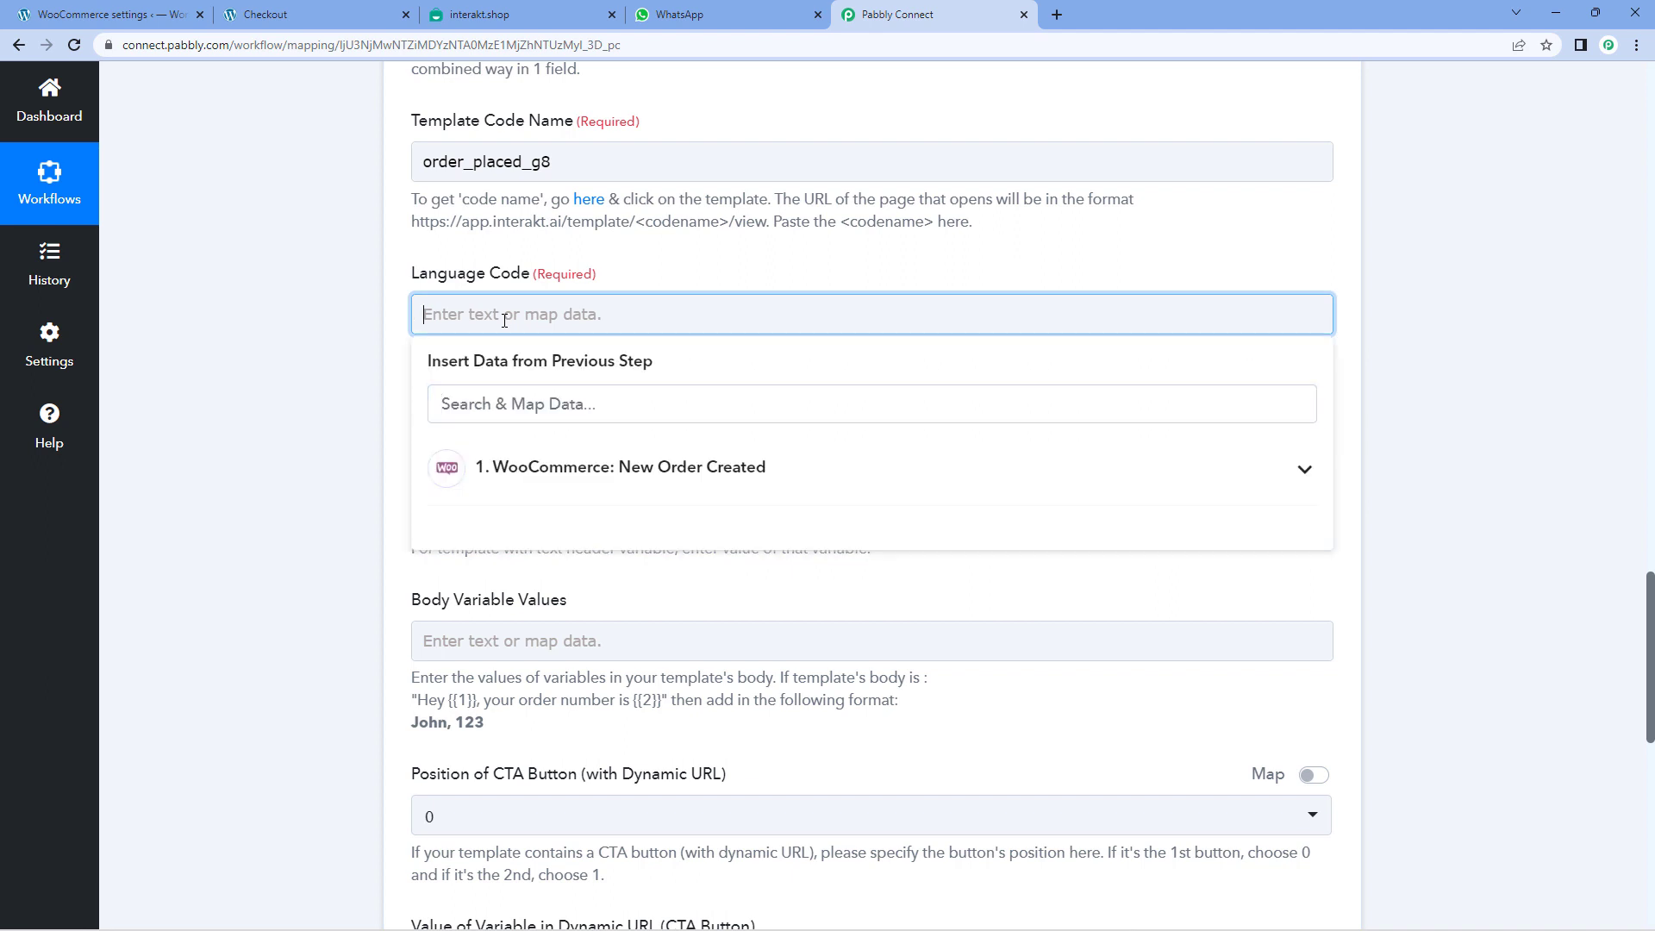
{"action": "type", "text": "en"}
{"action": "left_click", "coordinate": [508, 277]}
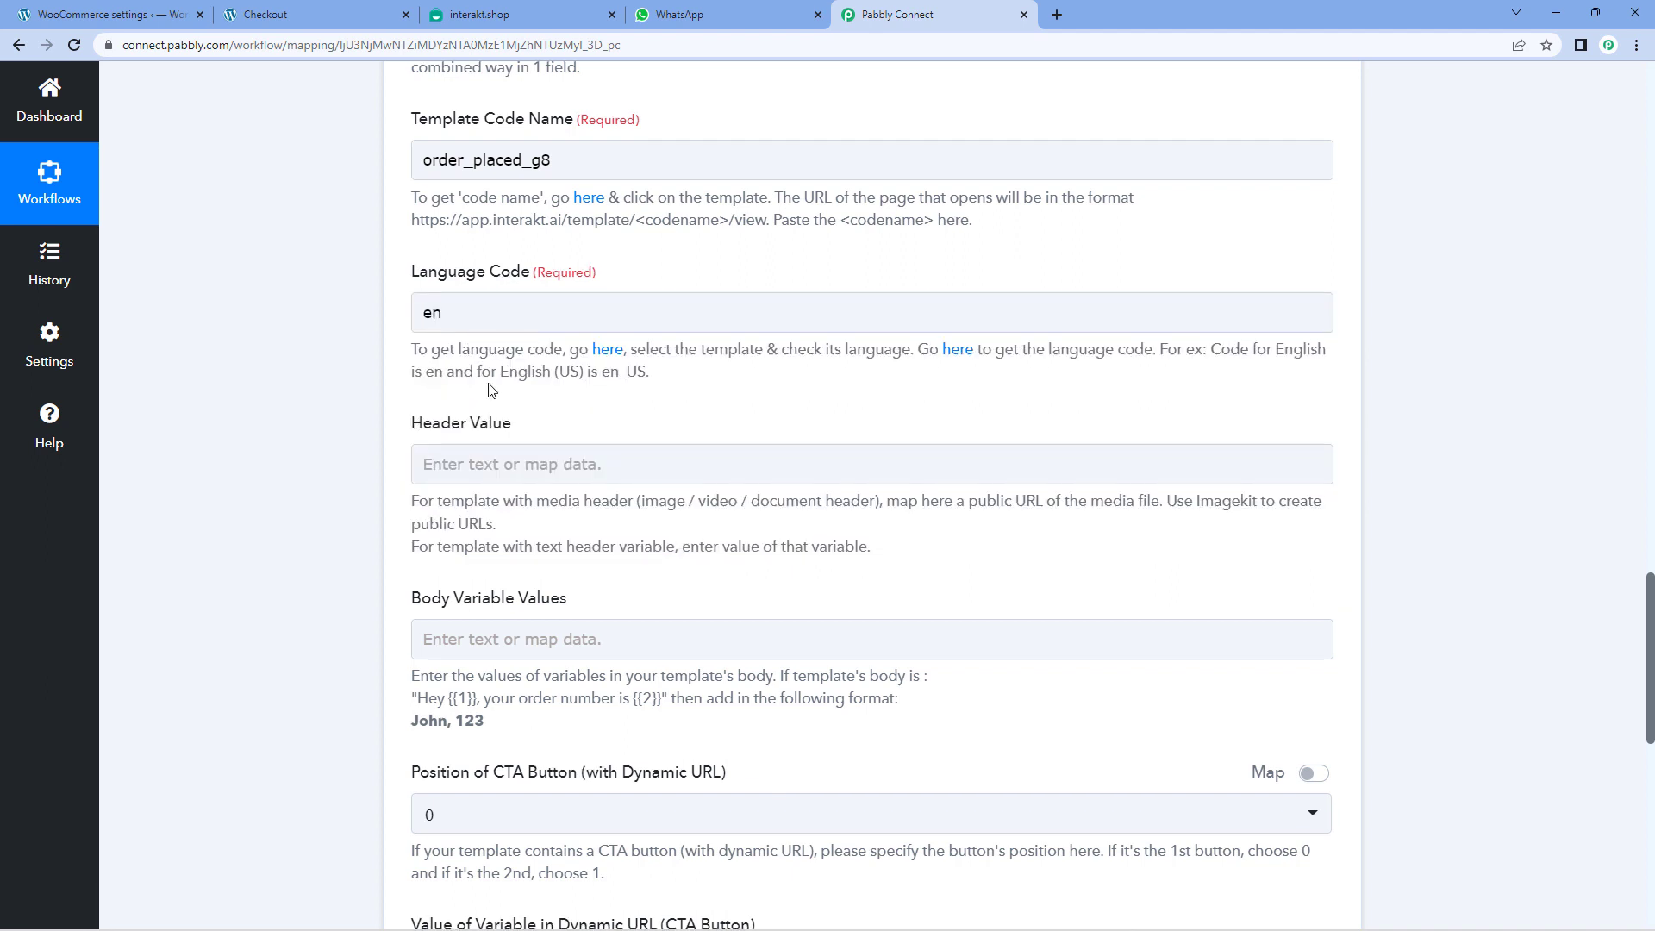
{"action": "scroll", "coordinate": [469, 384], "scroll_direction": "down", "scroll_amount": 1}
{"action": "left_click", "coordinate": [420, 373]}
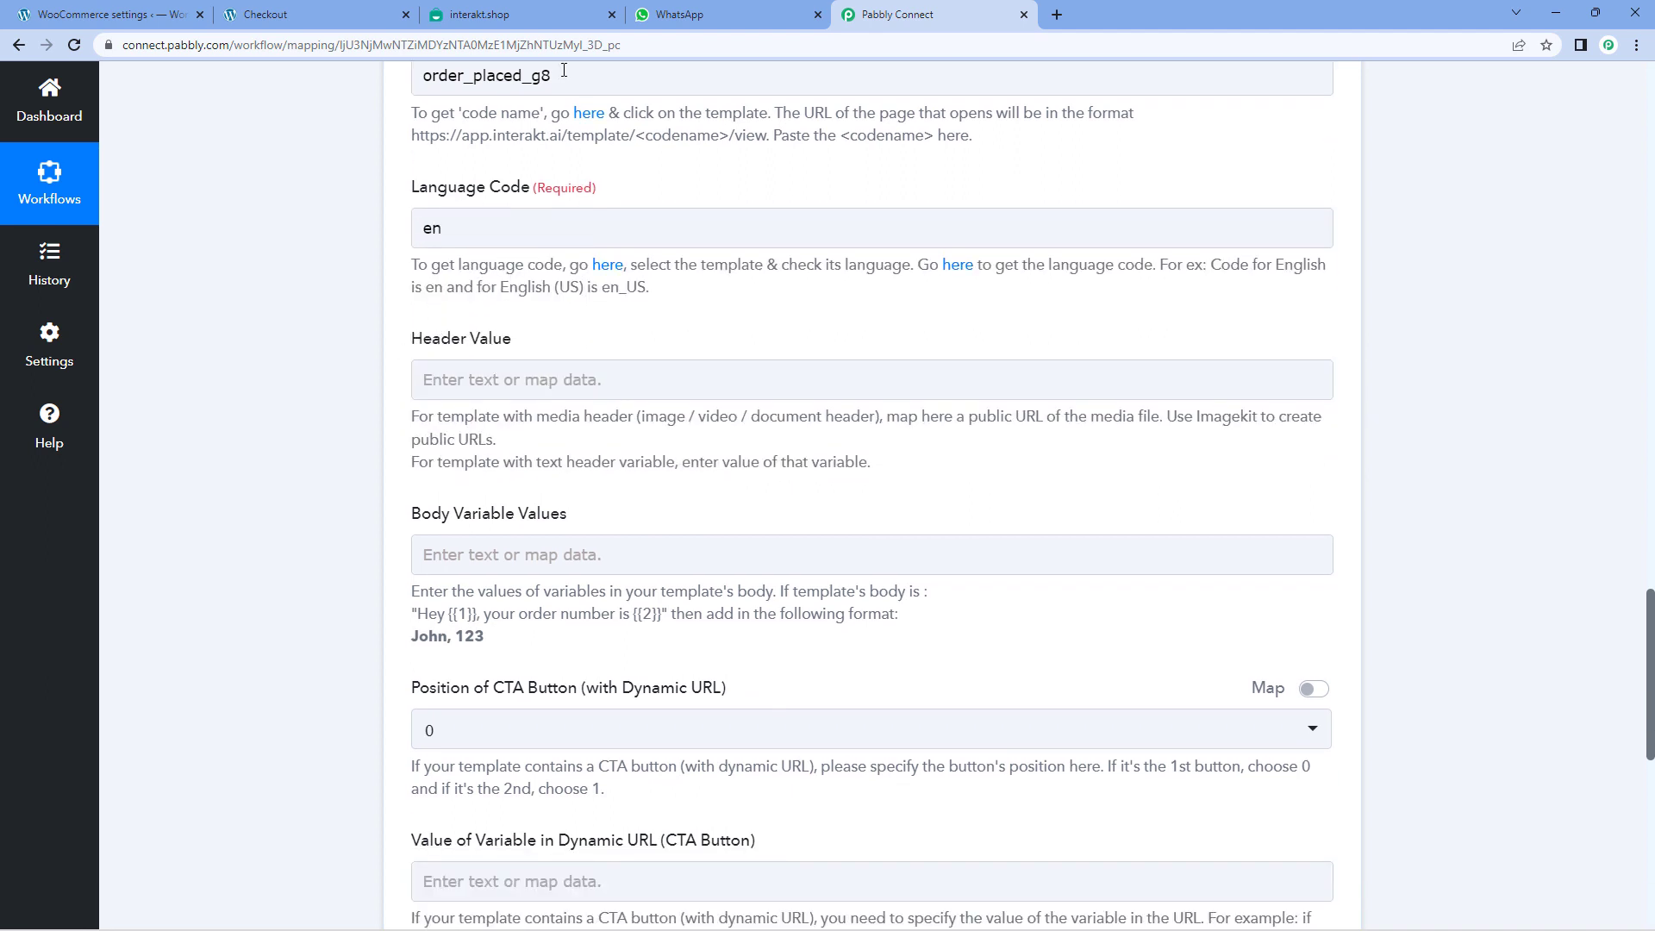
{"action": "left_click", "coordinate": [517, 15]}
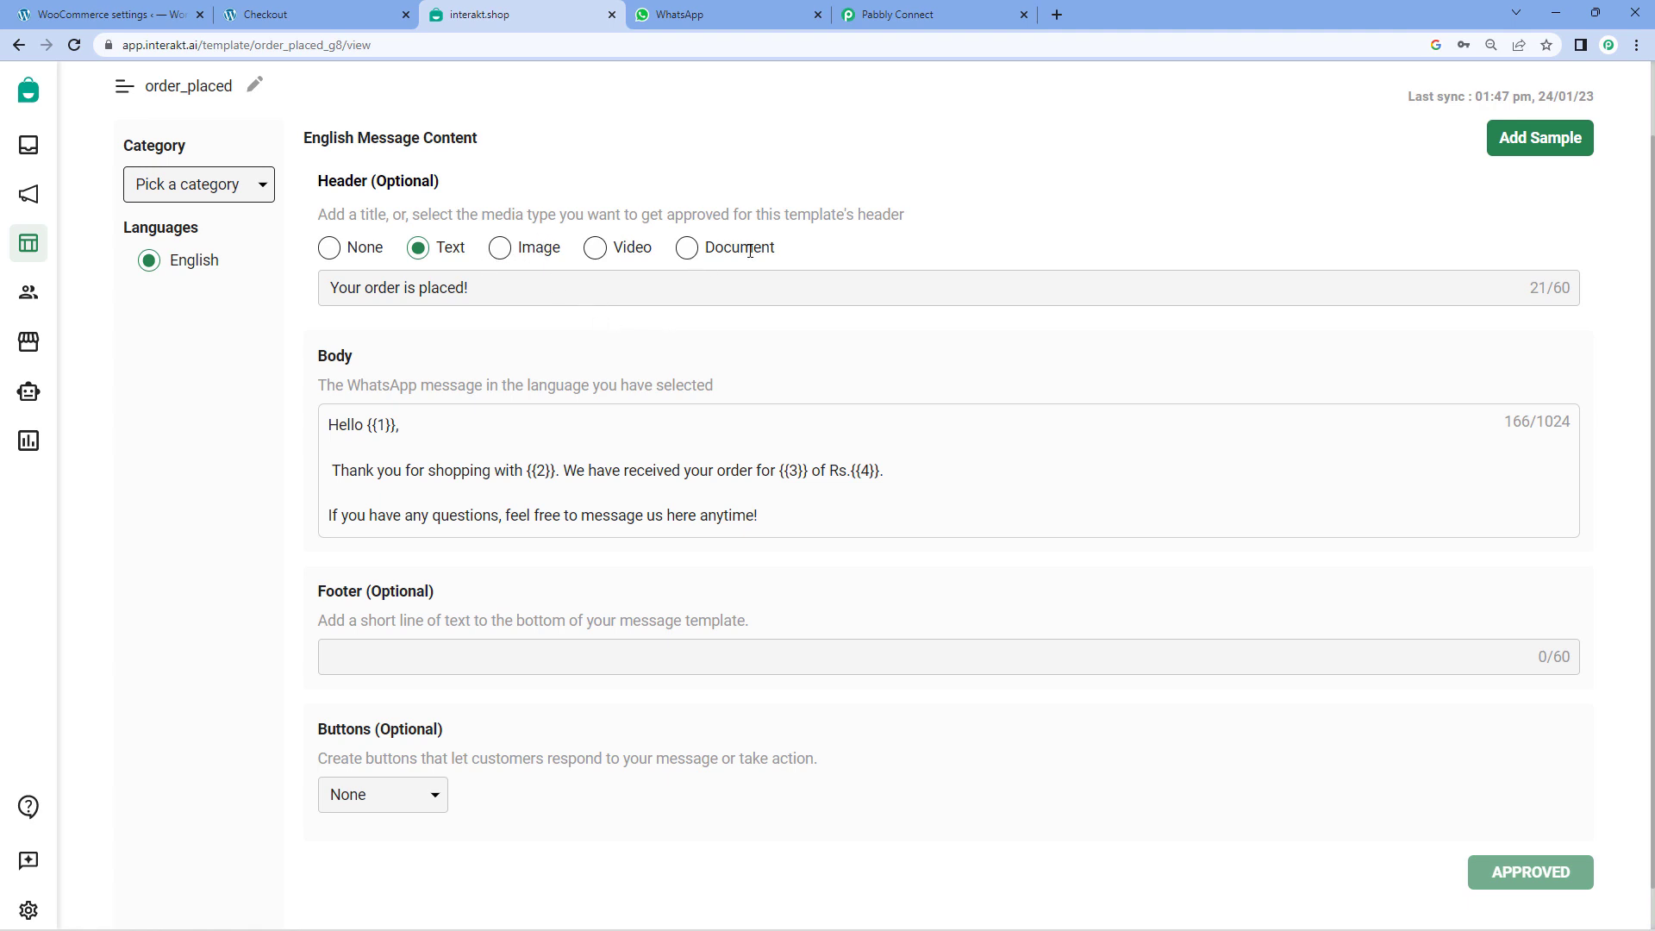
{"action": "left_click", "coordinate": [905, 12]}
{"action": "left_click", "coordinate": [600, 384]}
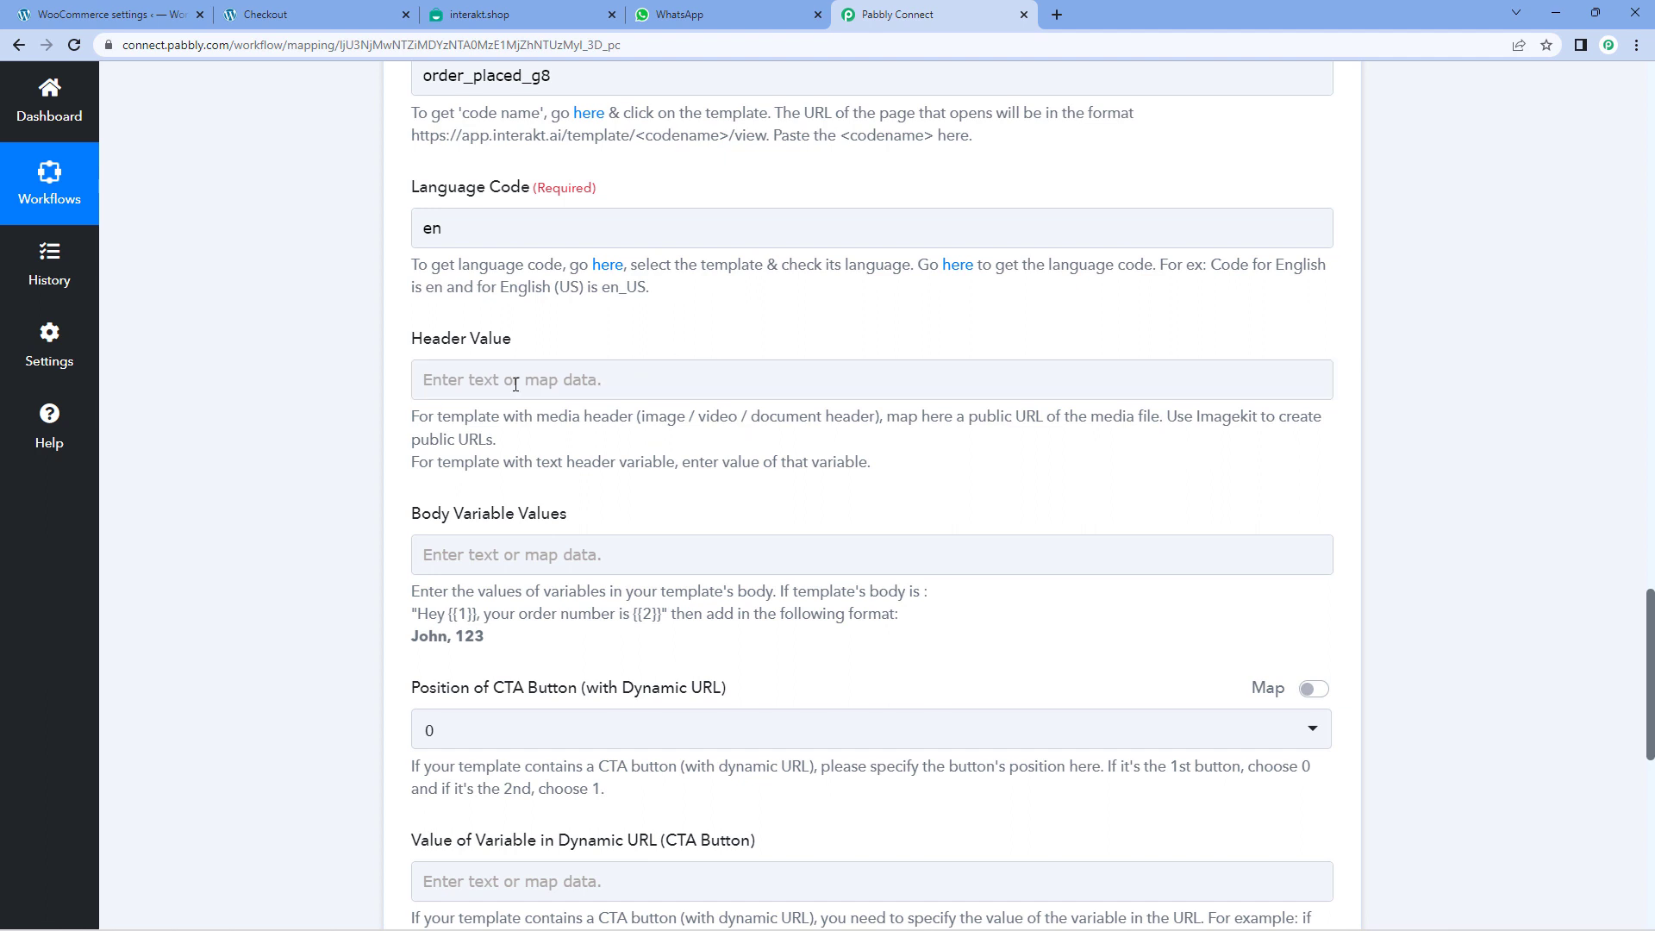
{"action": "left_click", "coordinate": [631, 402]}
{"action": "scroll", "coordinate": [547, 328], "scroll_direction": "down", "scroll_amount": 1}
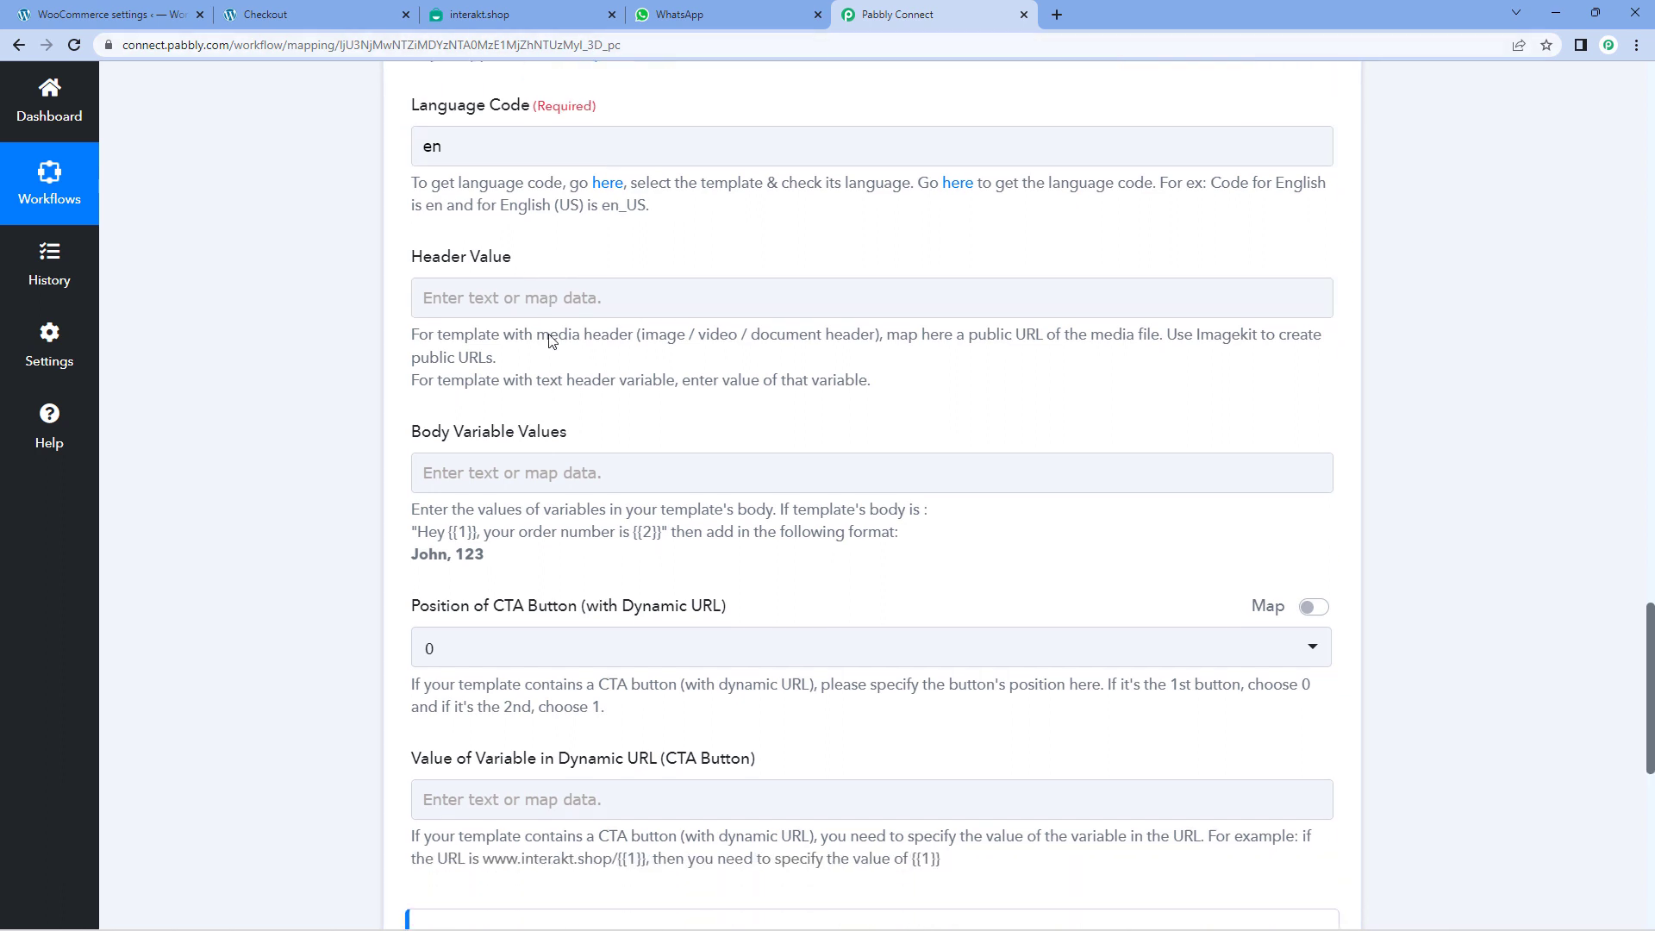
{"action": "scroll", "coordinate": [553, 325], "scroll_direction": "down", "scroll_amount": 1}
{"action": "scroll", "coordinate": [554, 325], "scroll_direction": "down", "scroll_amount": 1}
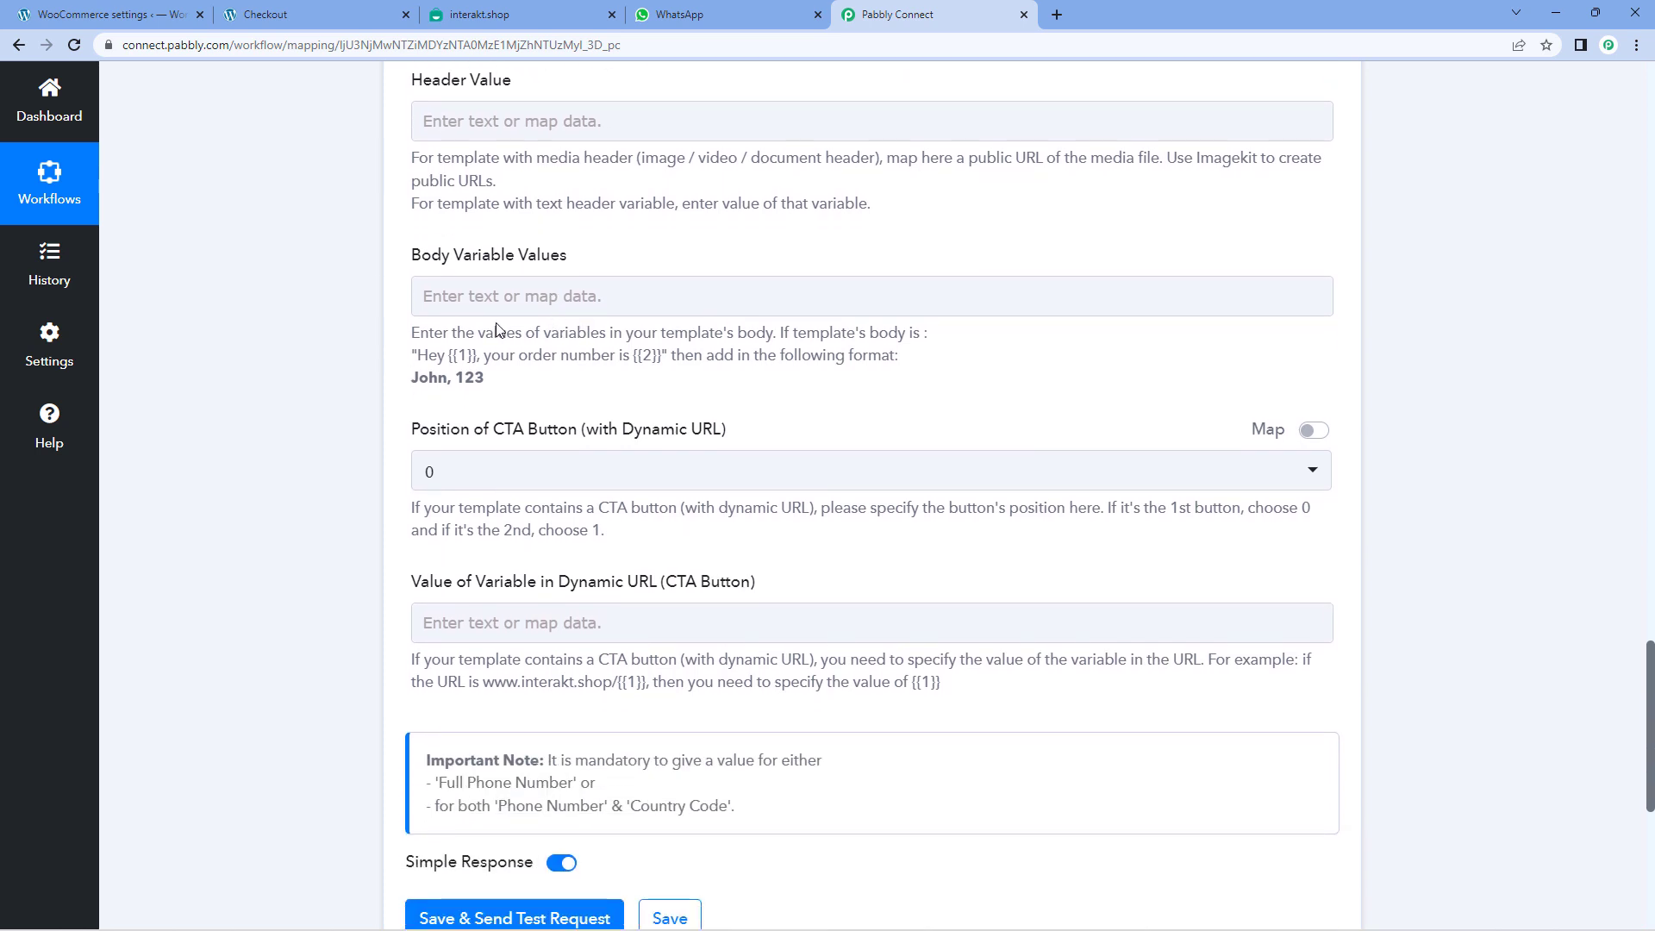
{"action": "left_click", "coordinate": [529, 17]}
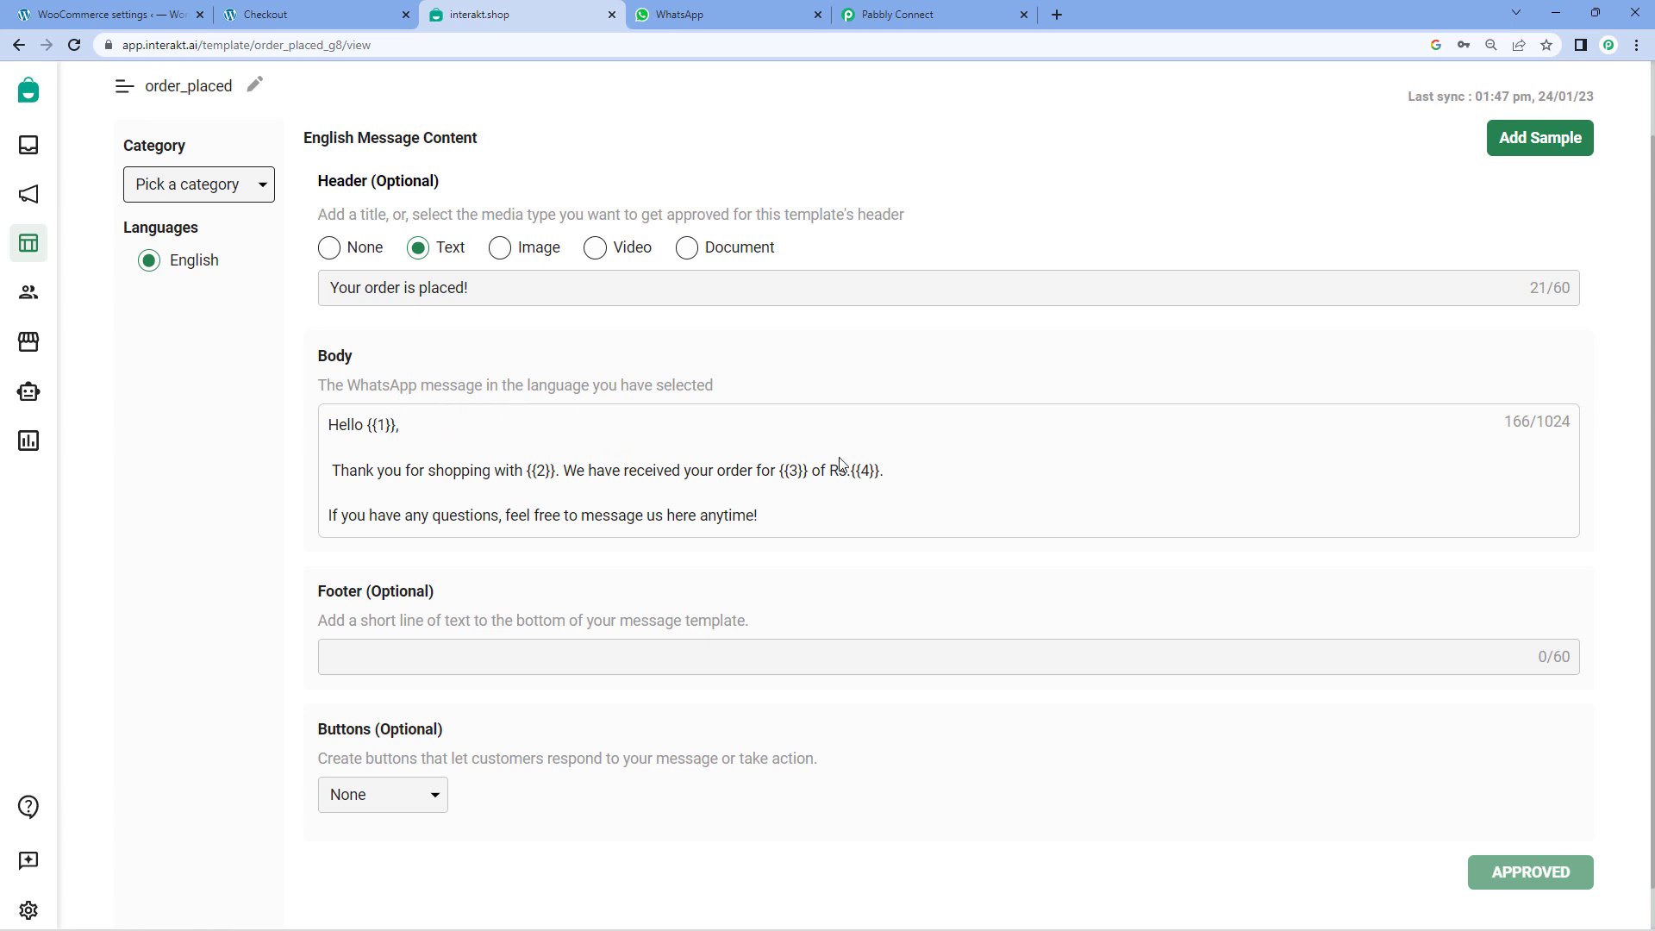
Map the order's Shipping First Name into Body Variable Values as the {{1}} value.
{"action": "left_click", "coordinate": [921, 12]}
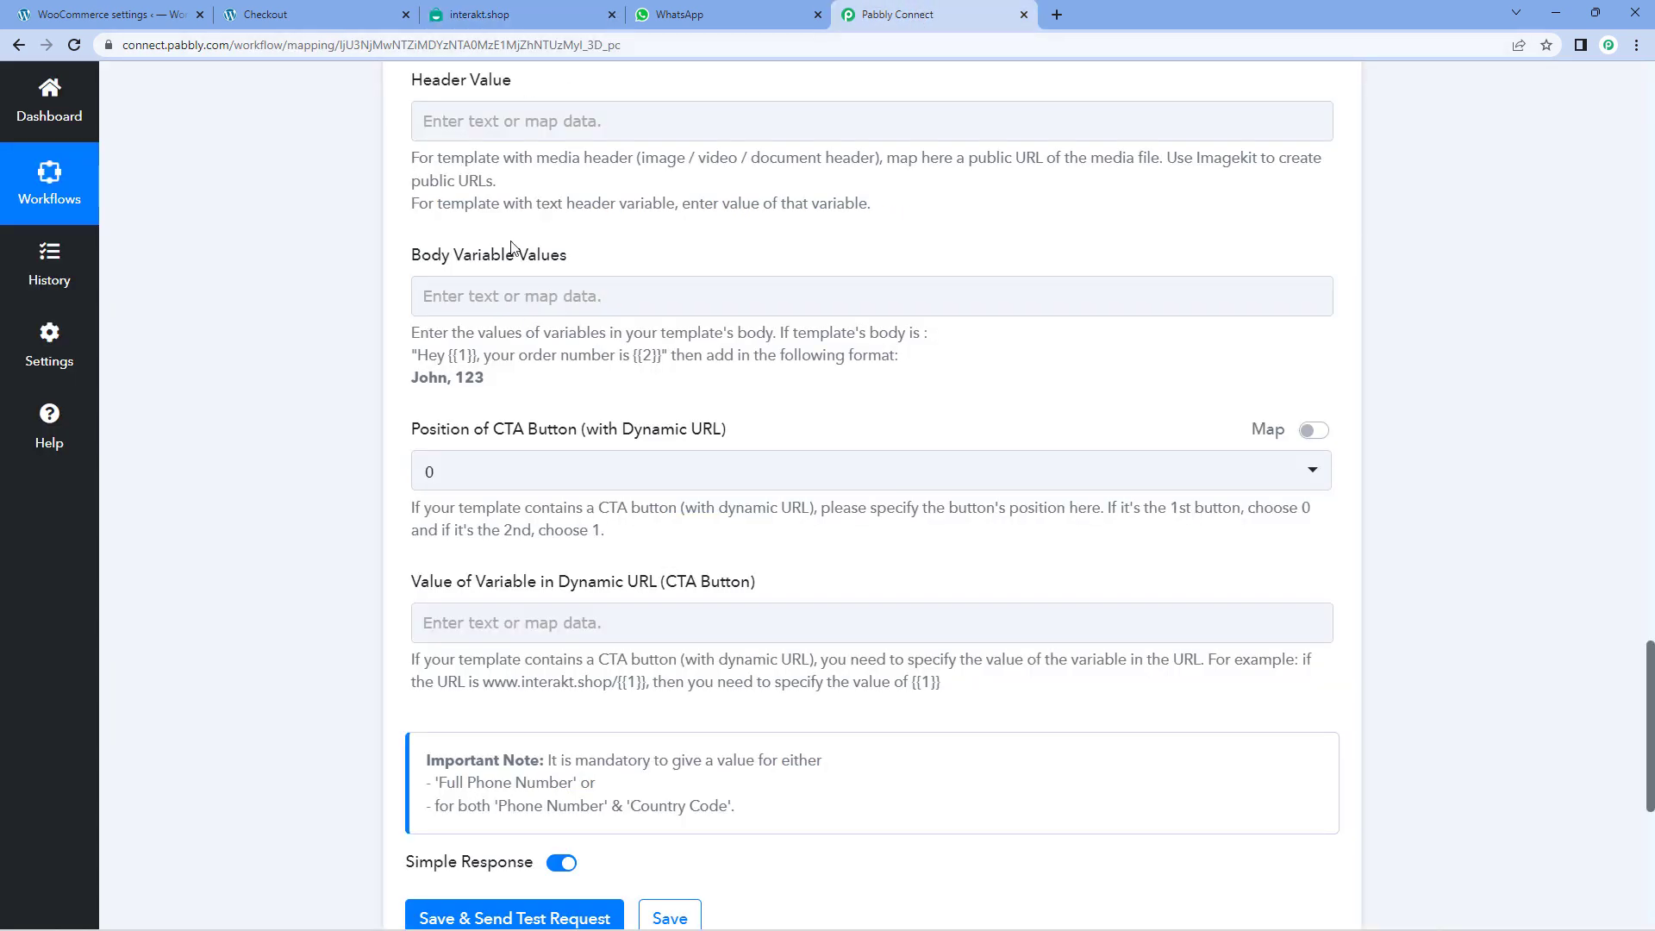
{"action": "left_click", "coordinate": [485, 285]}
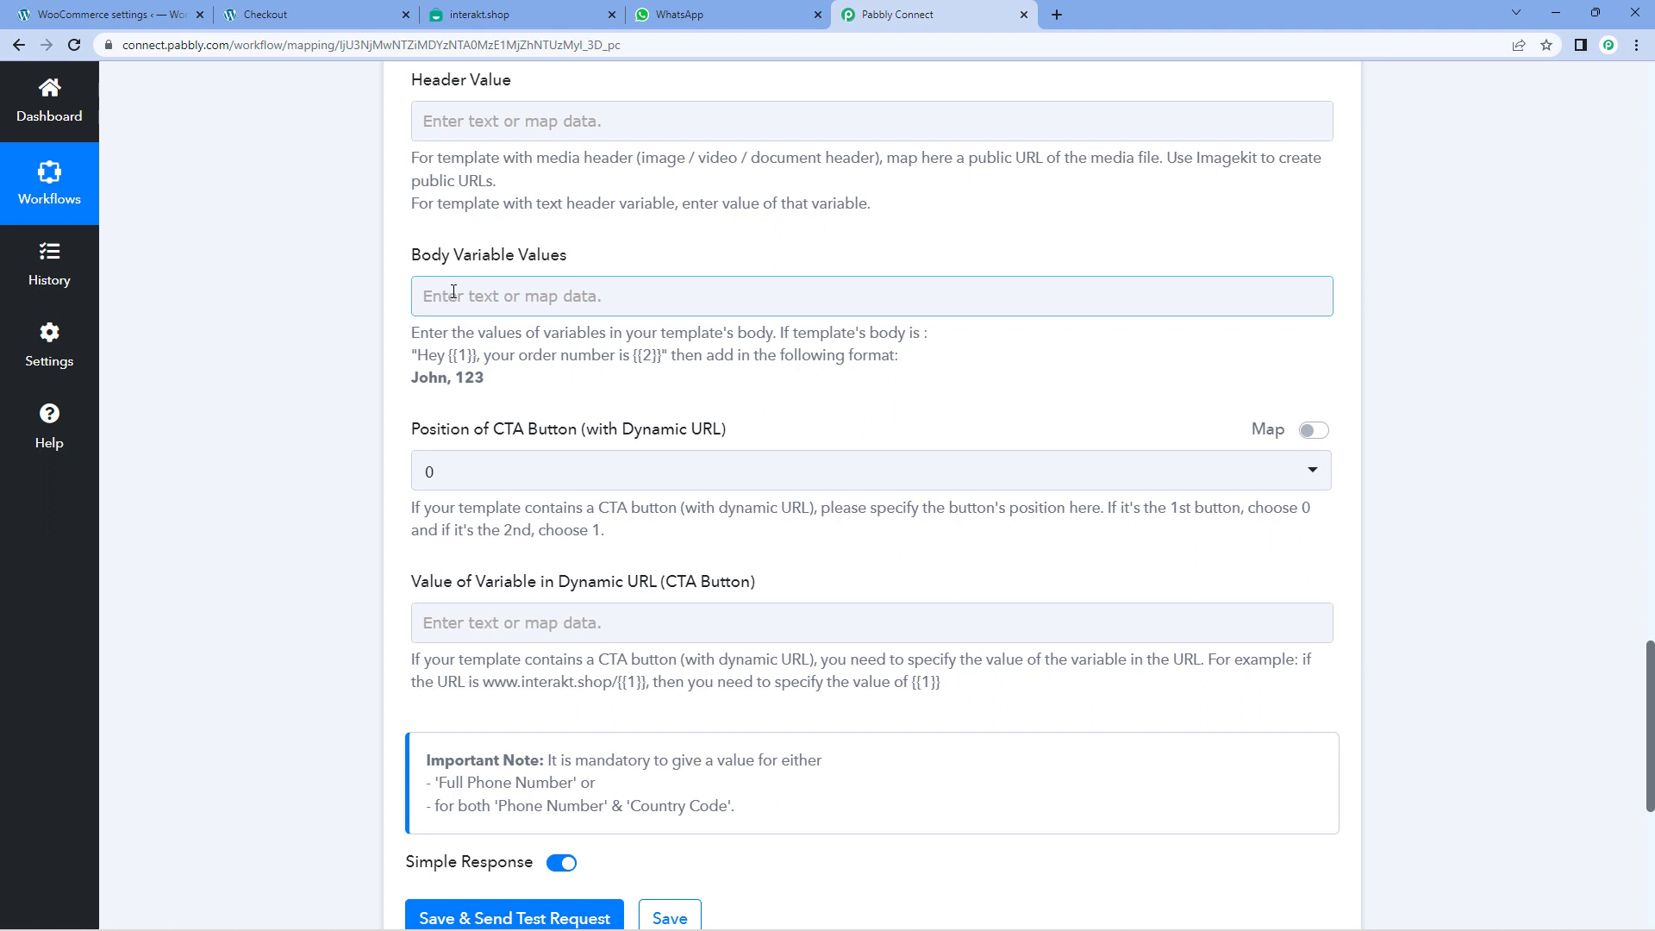
{"action": "key", "text": "ctrl+shift+Tab"}
{"action": "key", "text": "ctrl+shift+Tab"}
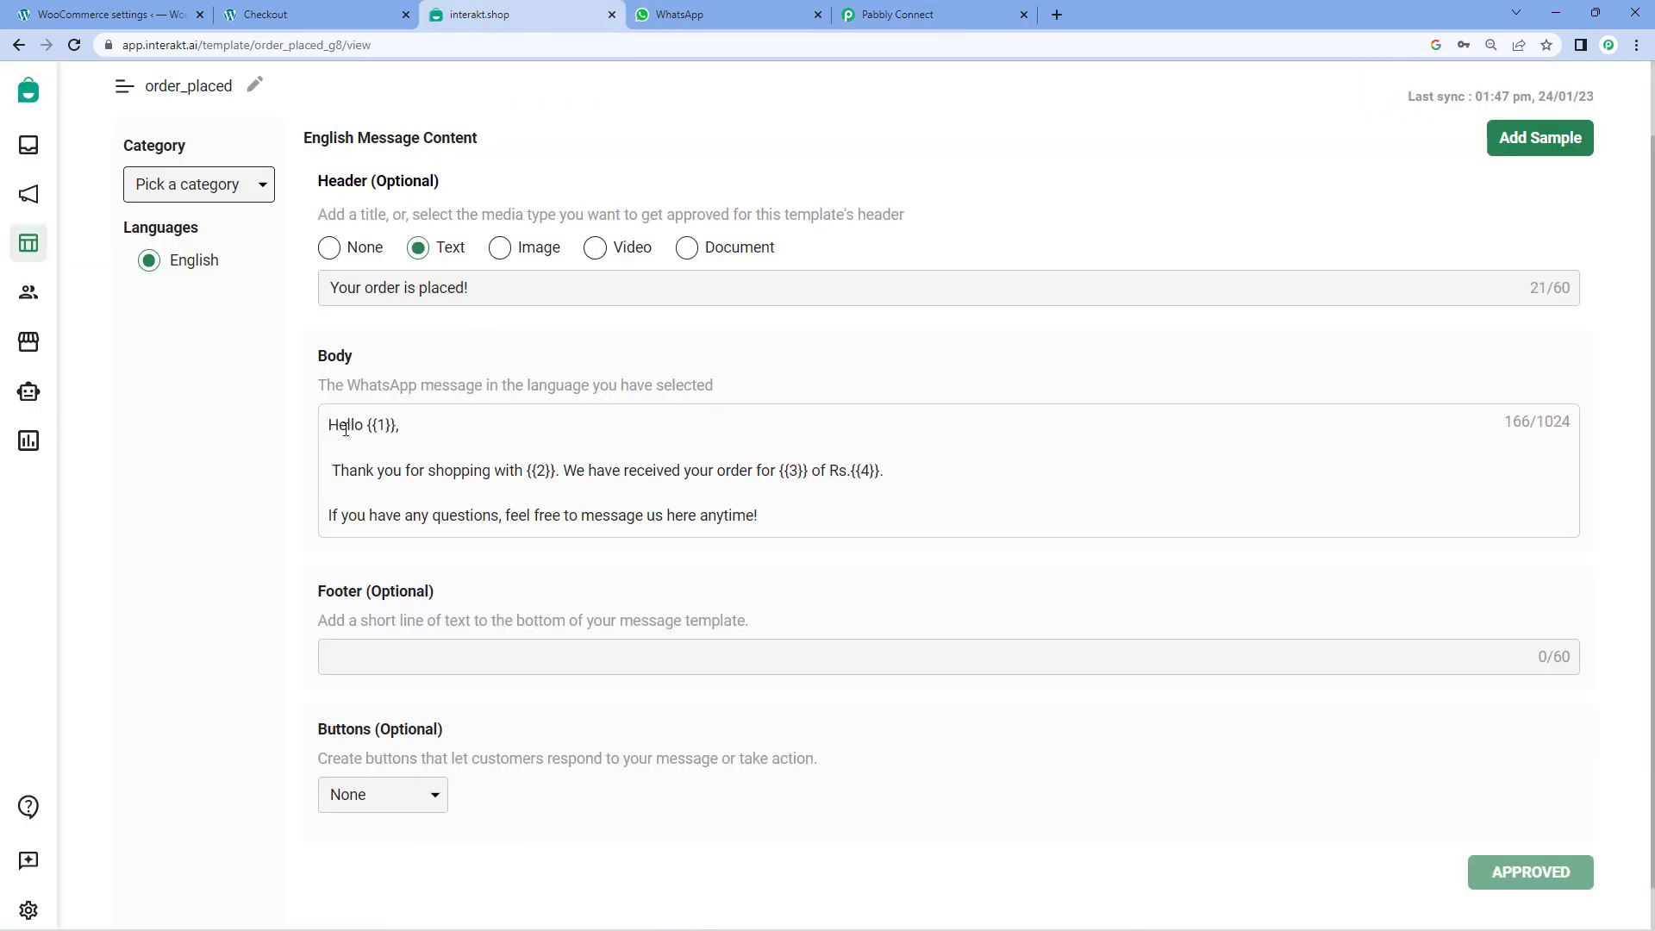
{"action": "double_click", "coordinate": [381, 425]}
{"action": "left_click", "coordinate": [915, 14]}
{"action": "left_click", "coordinate": [460, 296]}
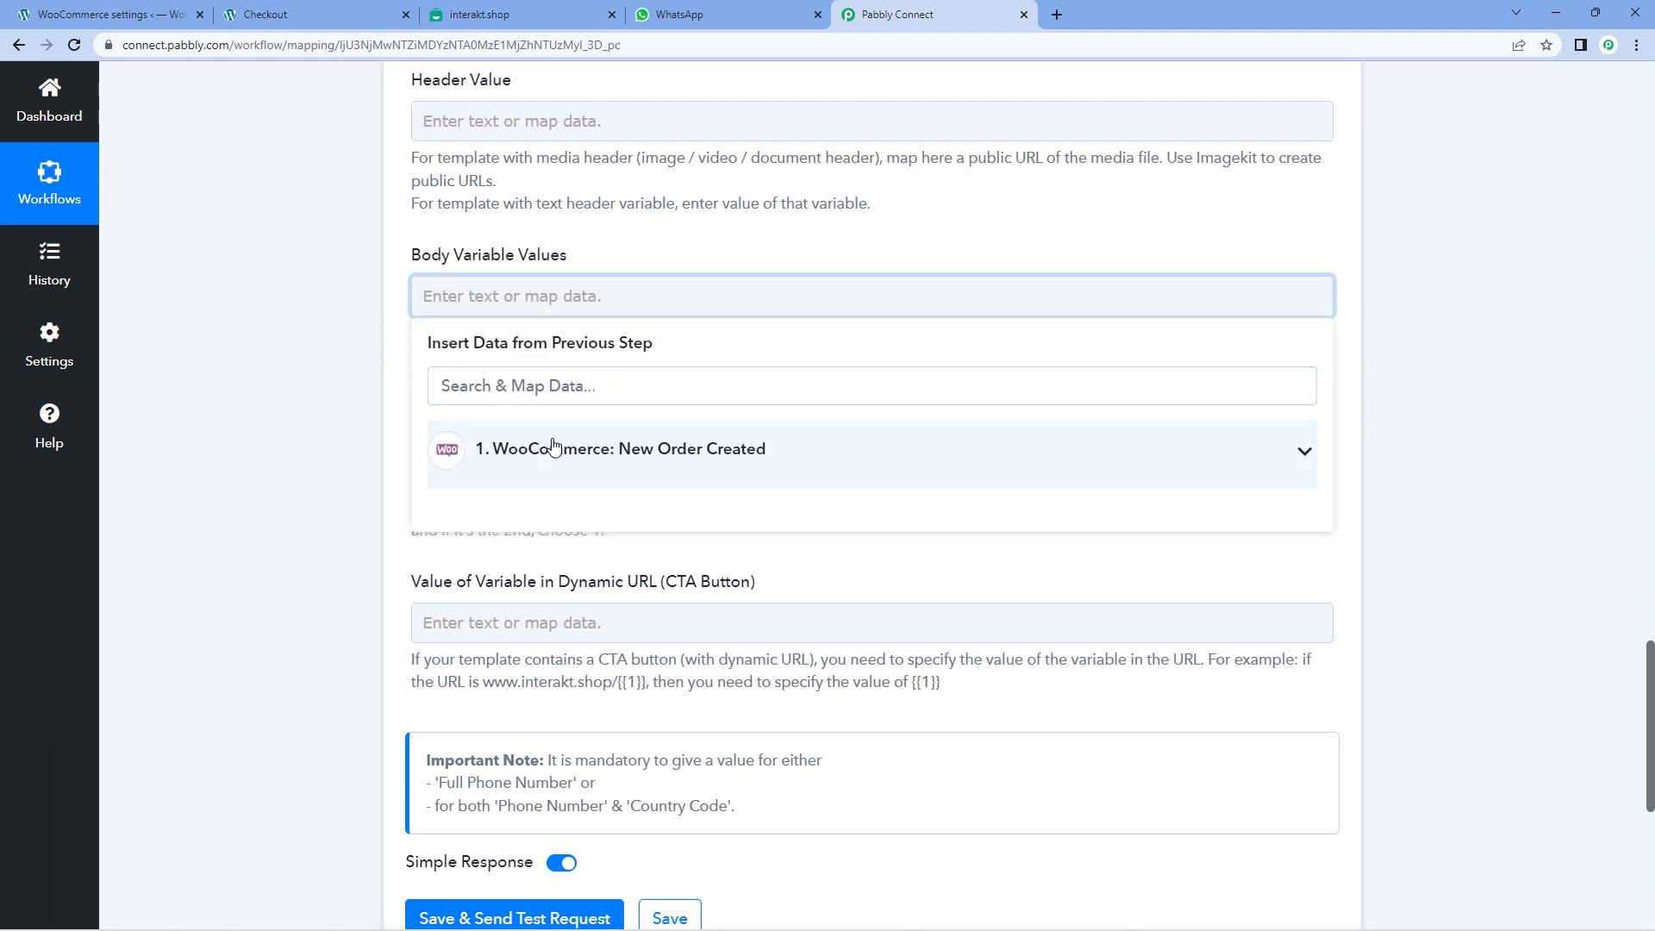
{"action": "left_click", "coordinate": [556, 456]}
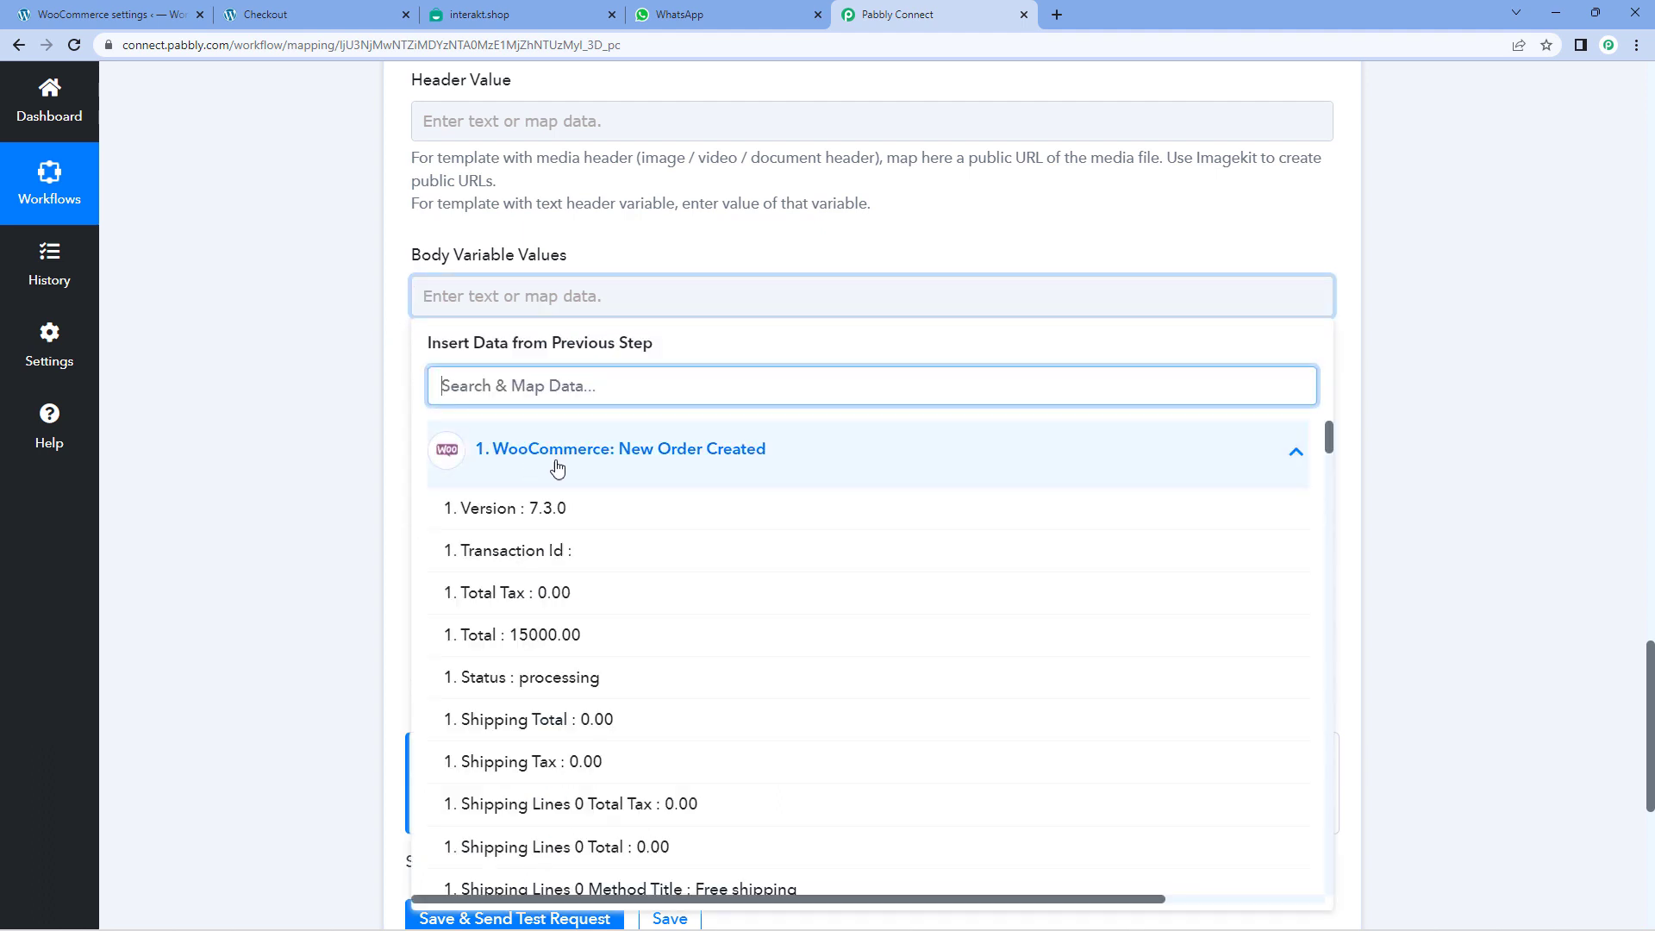
{"action": "scroll", "coordinate": [518, 535], "scroll_direction": "down", "scroll_amount": 8}
{"action": "type", "text": "name"}
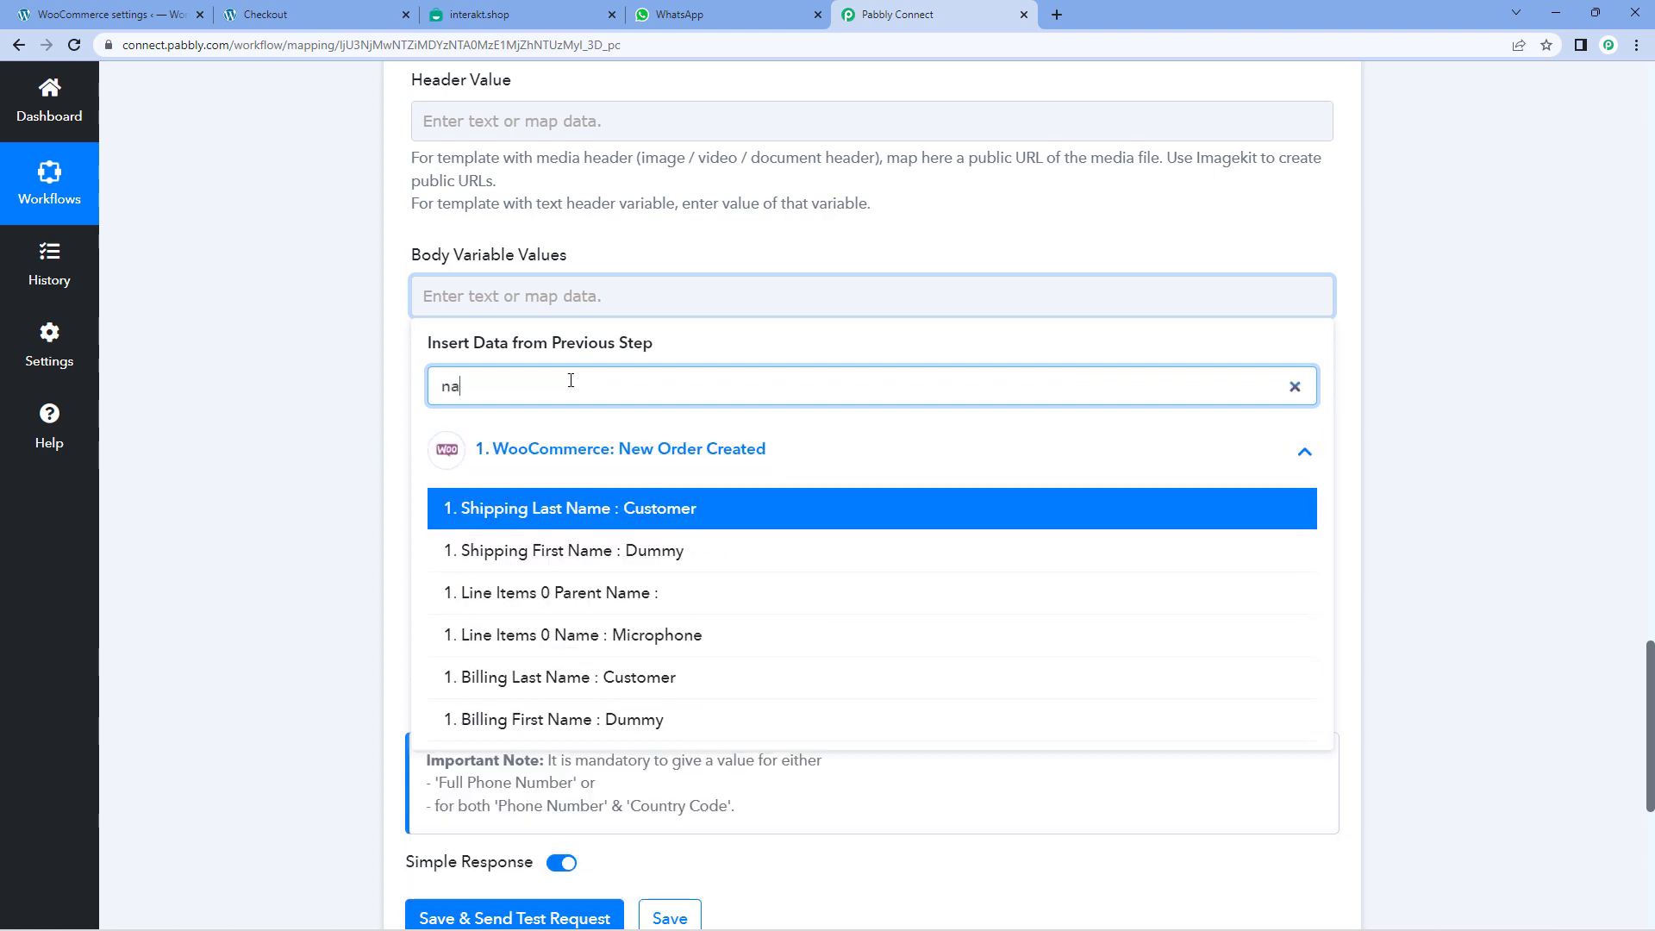
{"action": "left_click", "coordinate": [619, 552]}
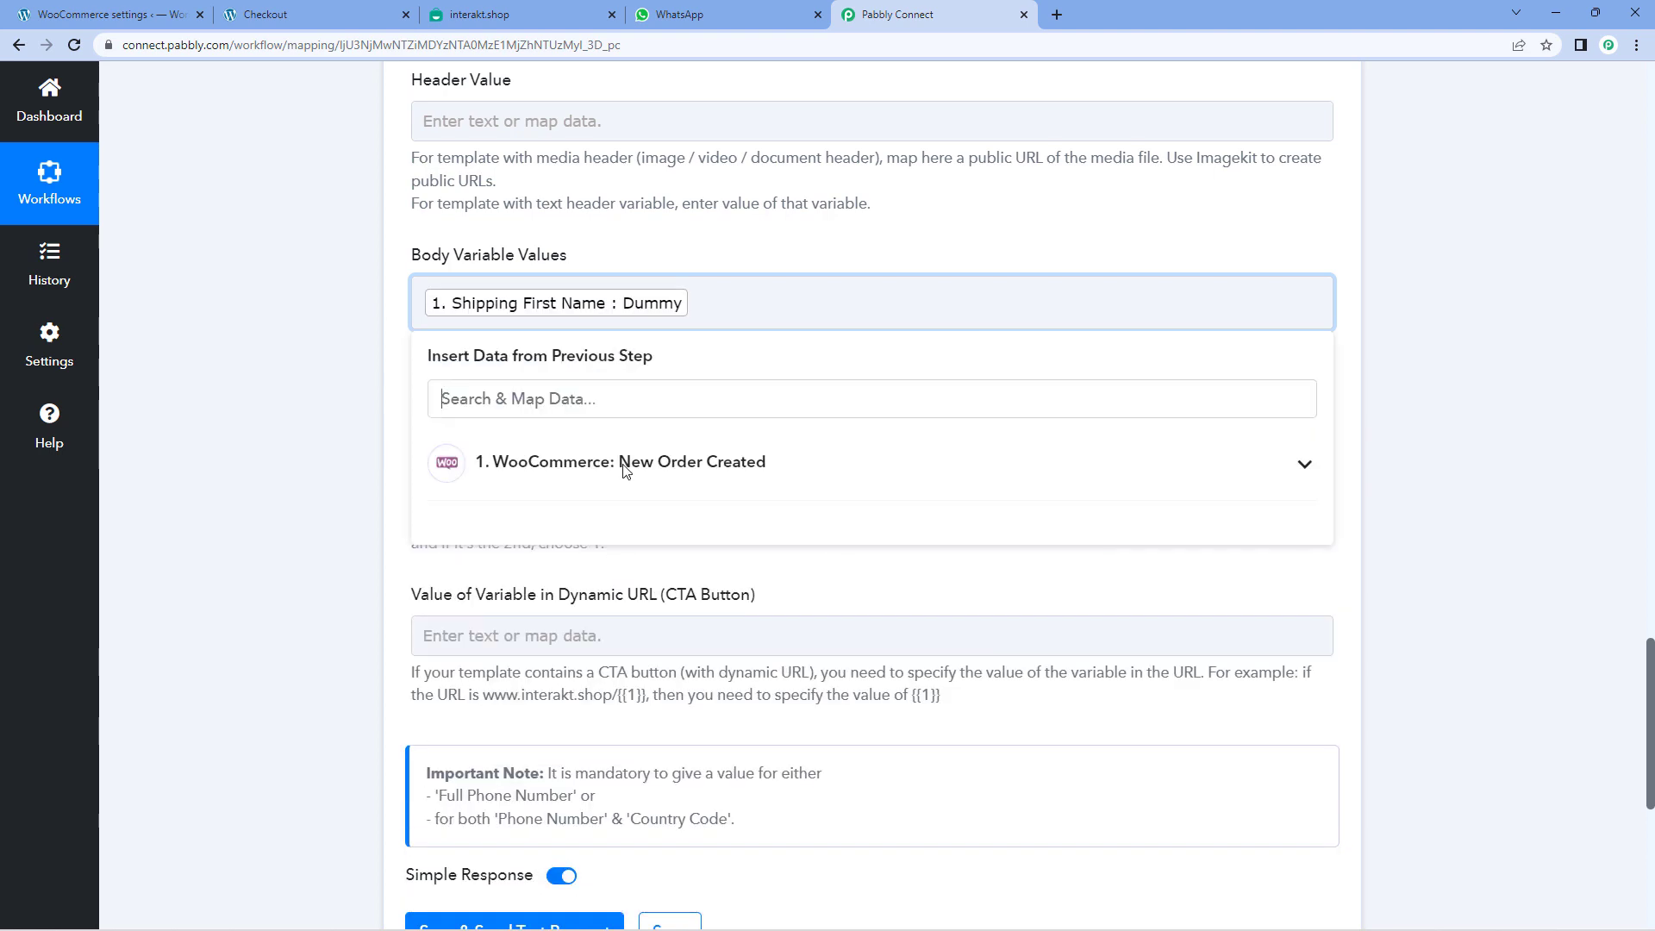
Add 'XYZ Store,' as the second body variable value.
{"action": "left_click", "coordinate": [521, 12]}
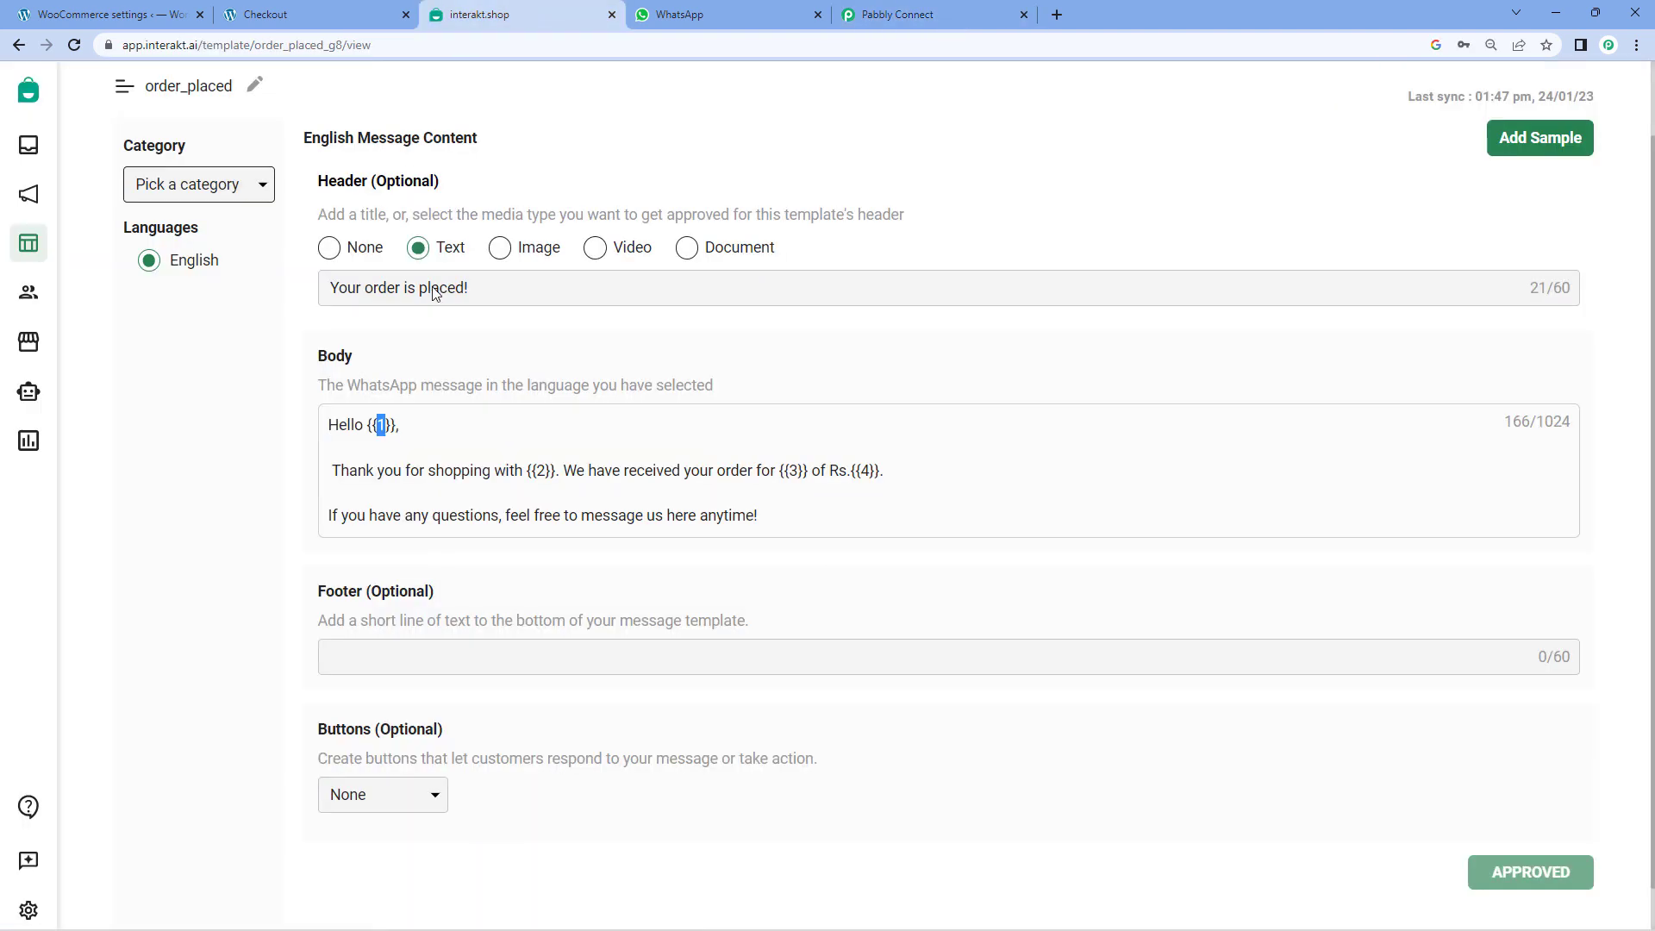
{"action": "left_click", "coordinate": [411, 427]}
{"action": "left_click", "coordinate": [912, 13]}
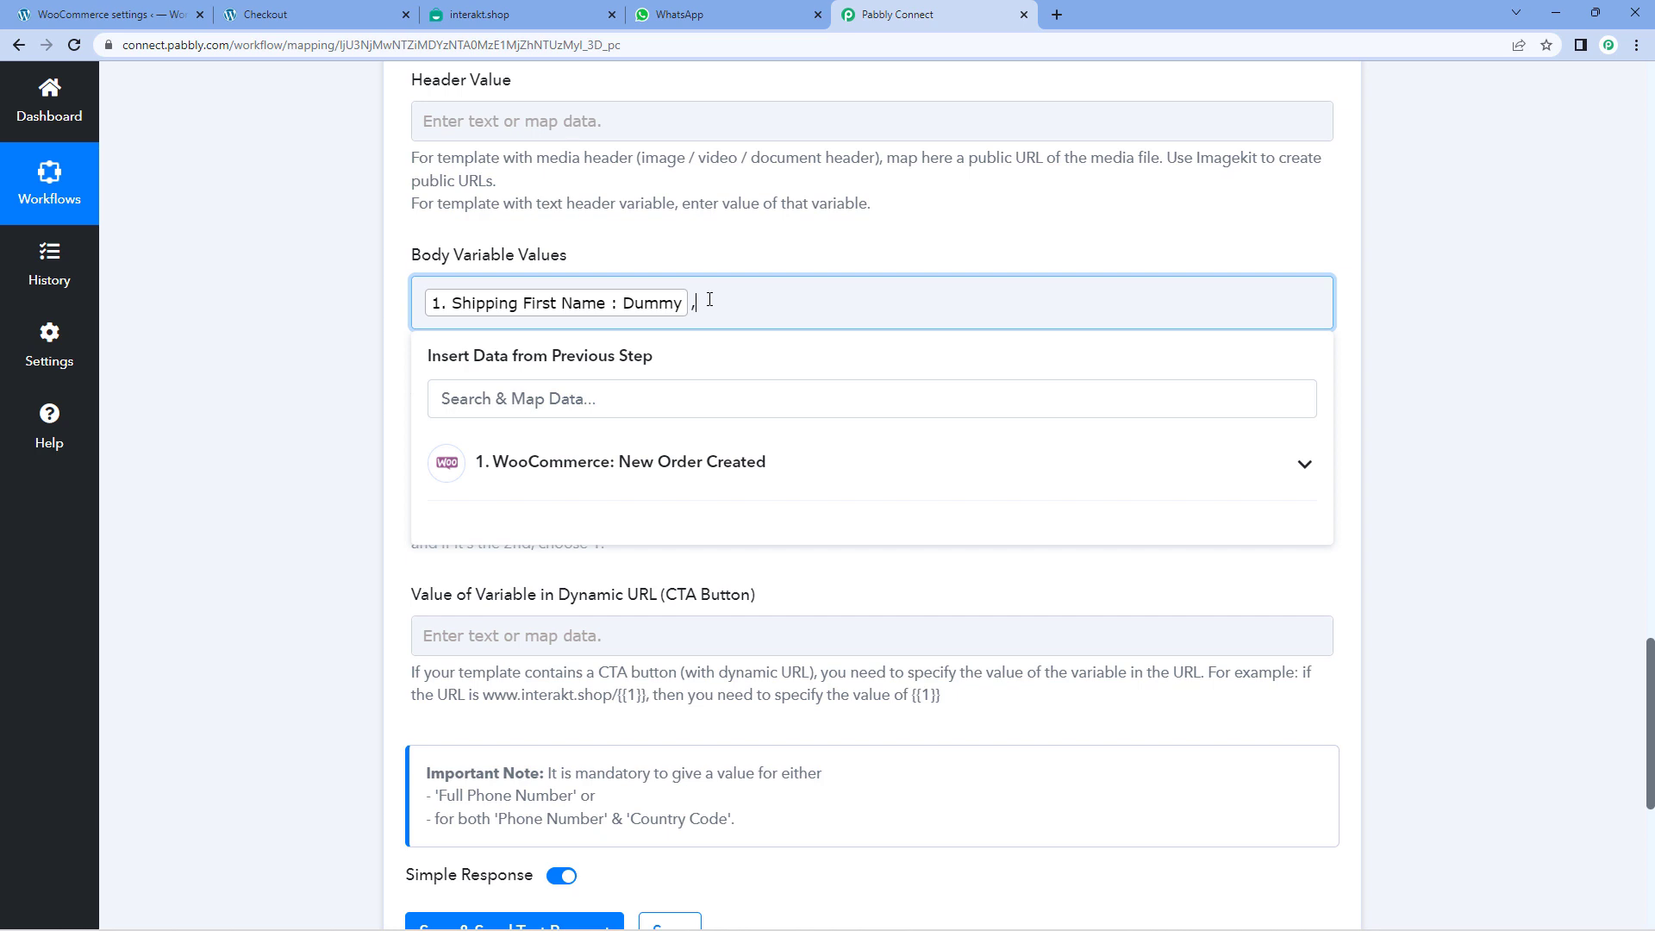
{"action": "type", "text": "XYZ Store,"}
{"action": "left_click", "coordinate": [479, 14]}
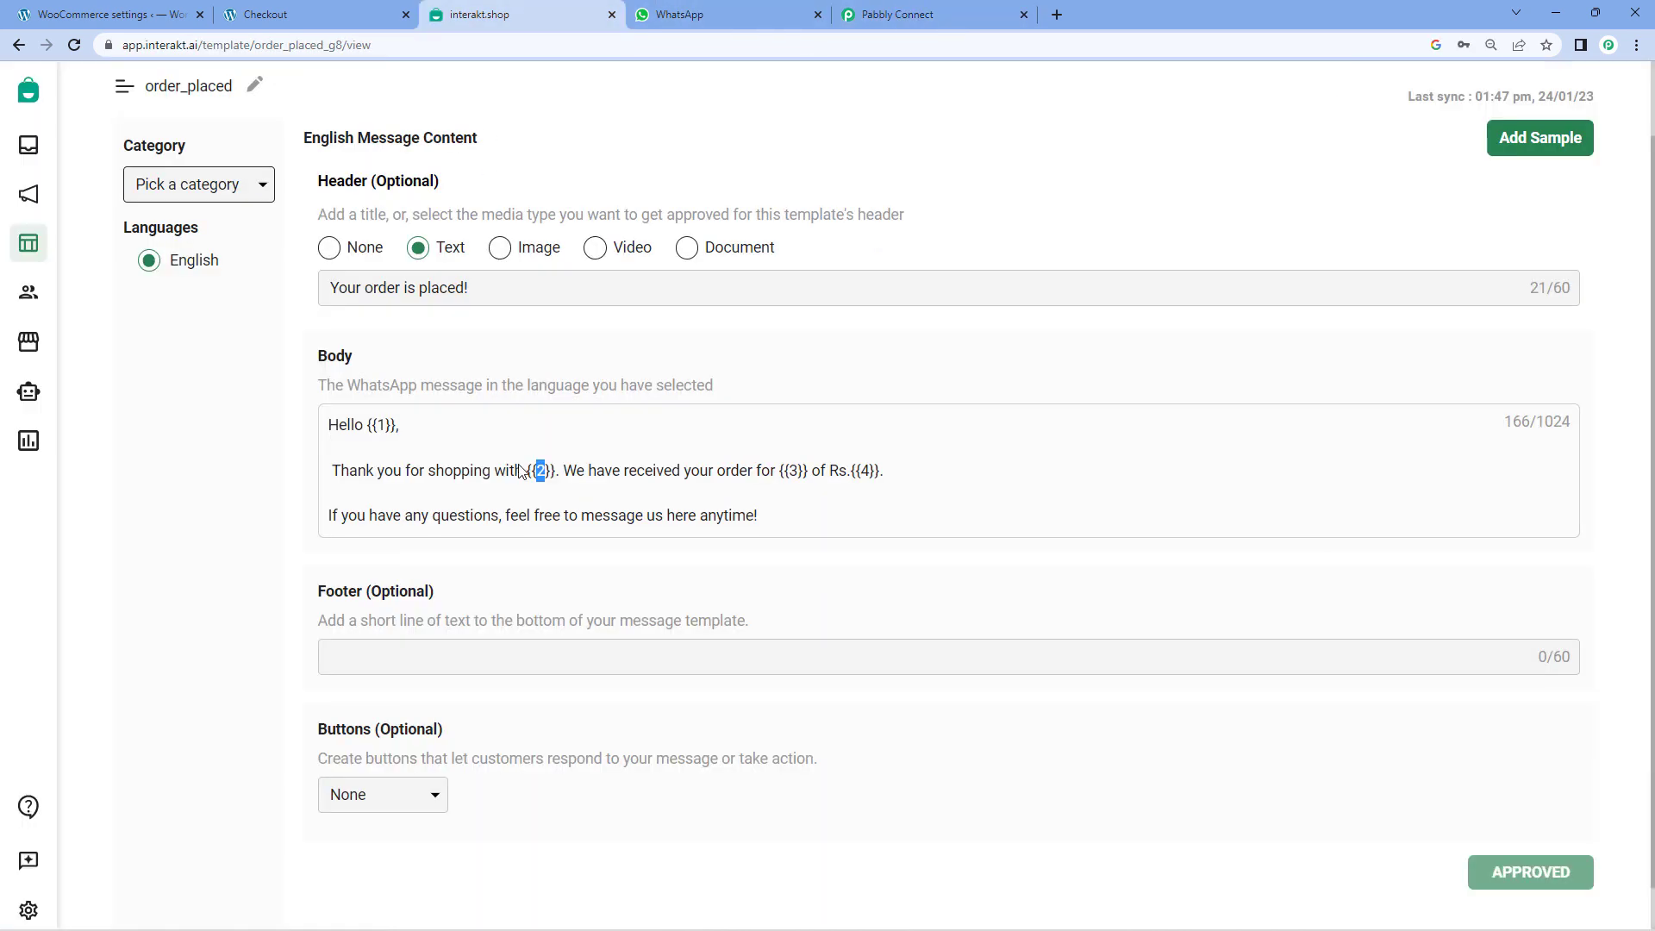
Map the WooCommerce line item name (Microphone) as the third body variable value.
{"action": "left_click", "coordinate": [787, 470]}
{"action": "left_click", "coordinate": [942, 15]}
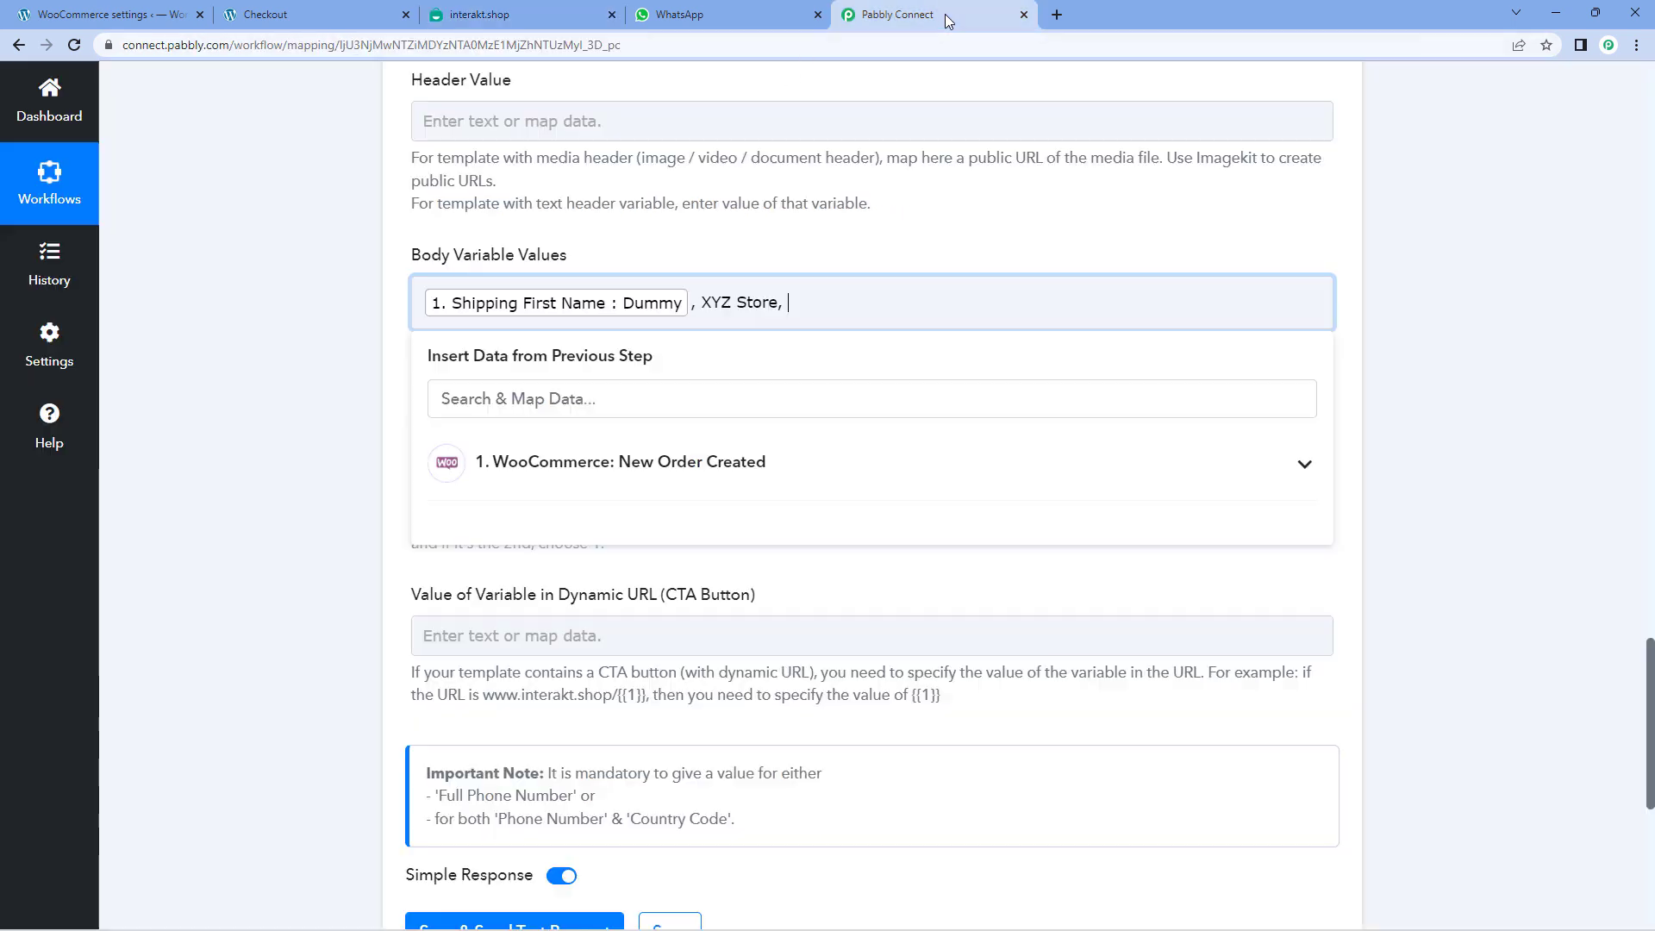
{"action": "left_click", "coordinate": [709, 466]}
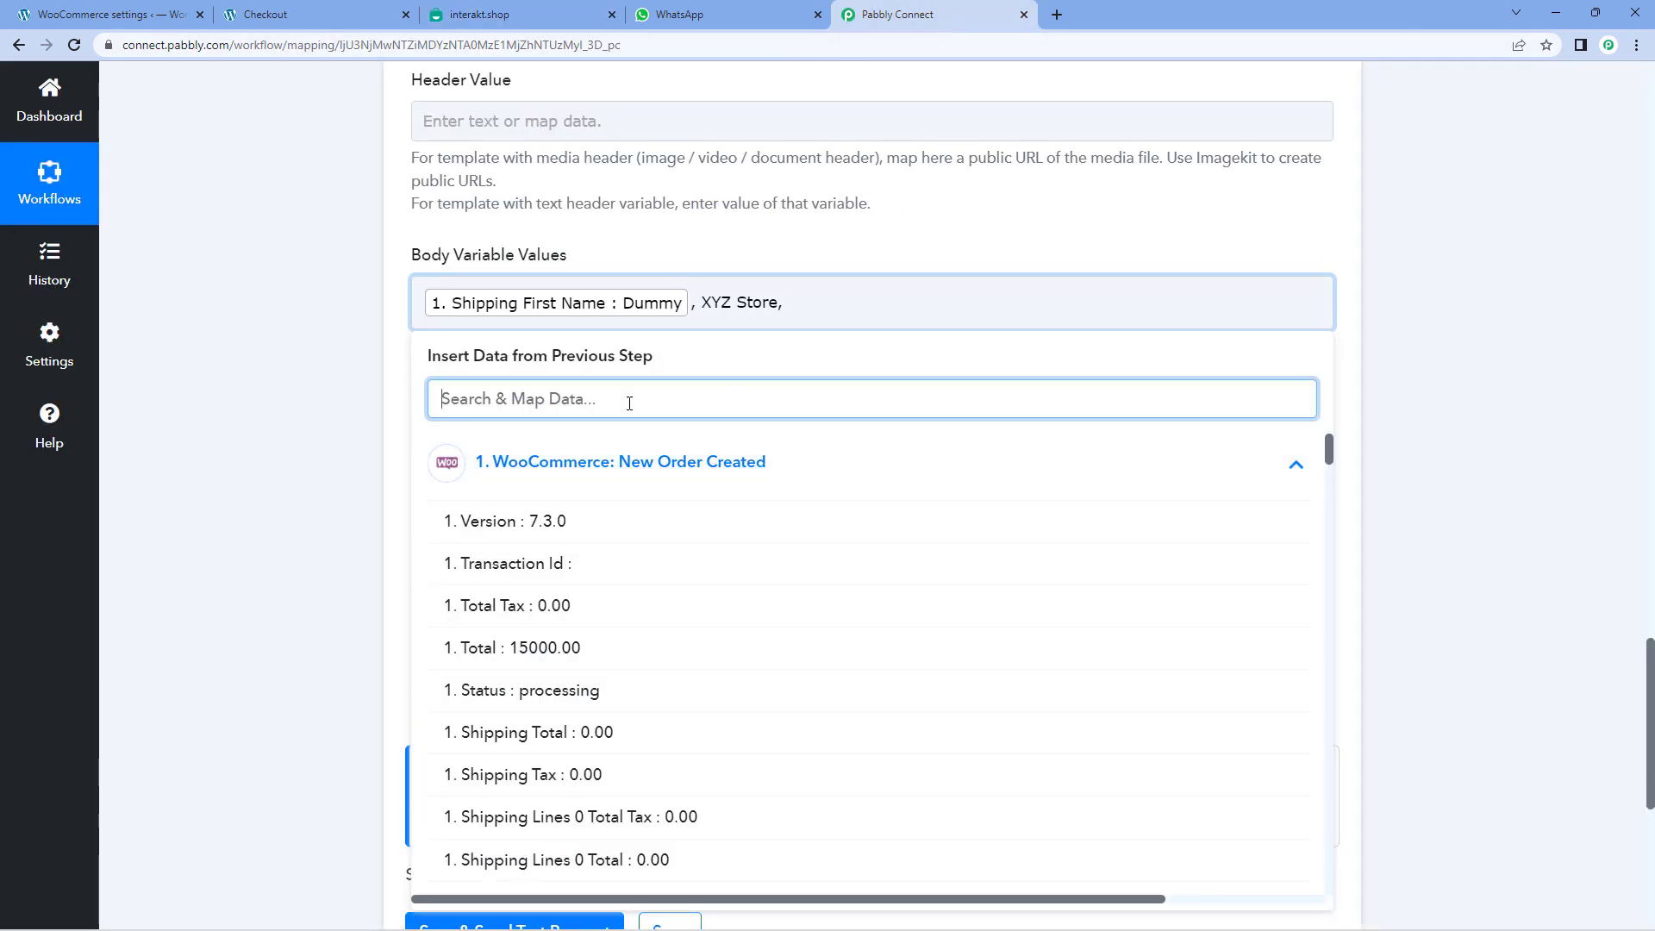
{"action": "type", "text": "ite"}
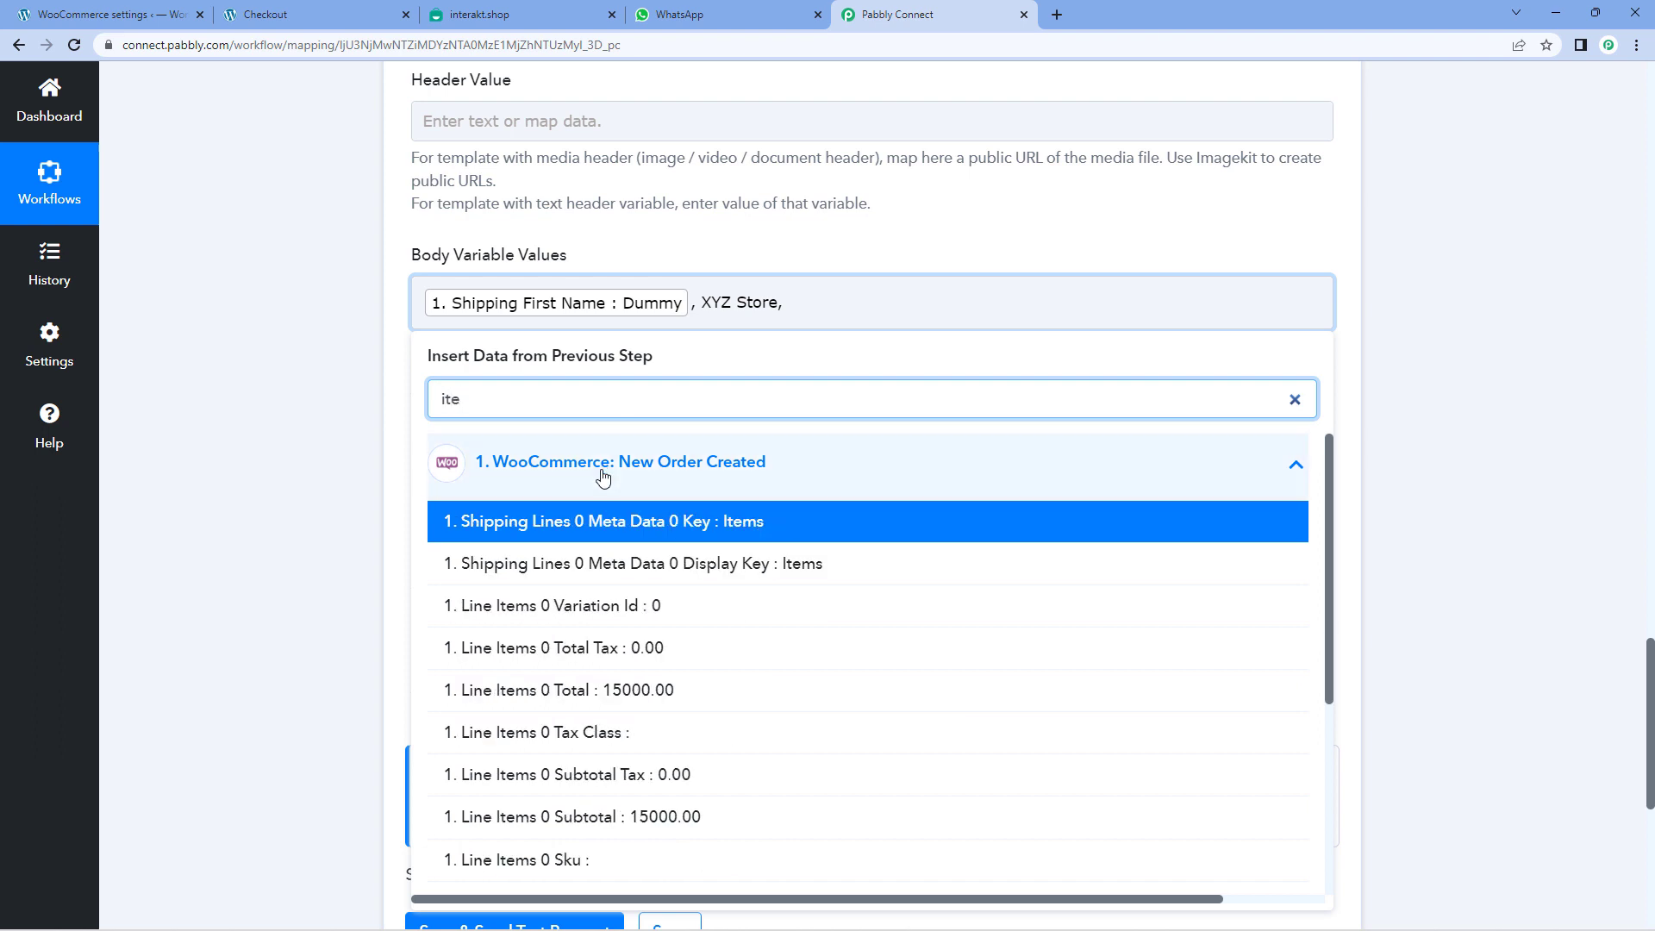
{"action": "scroll", "coordinate": [613, 621], "scroll_direction": "down", "scroll_amount": 2}
{"action": "scroll", "coordinate": [613, 621], "scroll_direction": "down", "scroll_amount": 2}
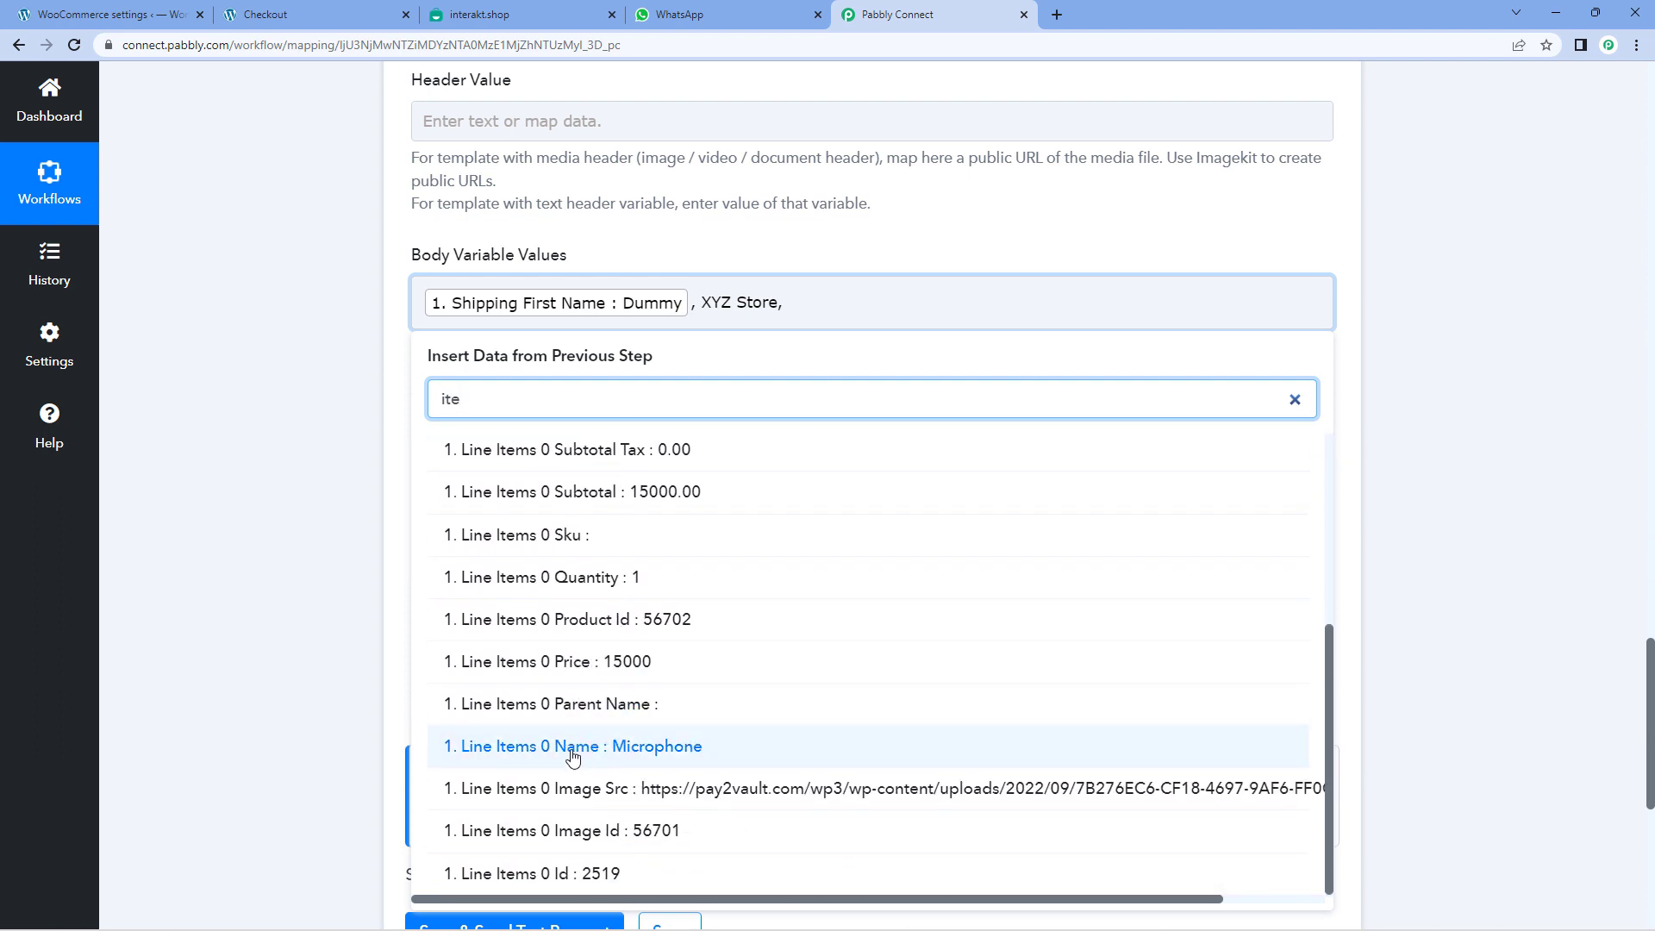
{"action": "left_click", "coordinate": [572, 749]}
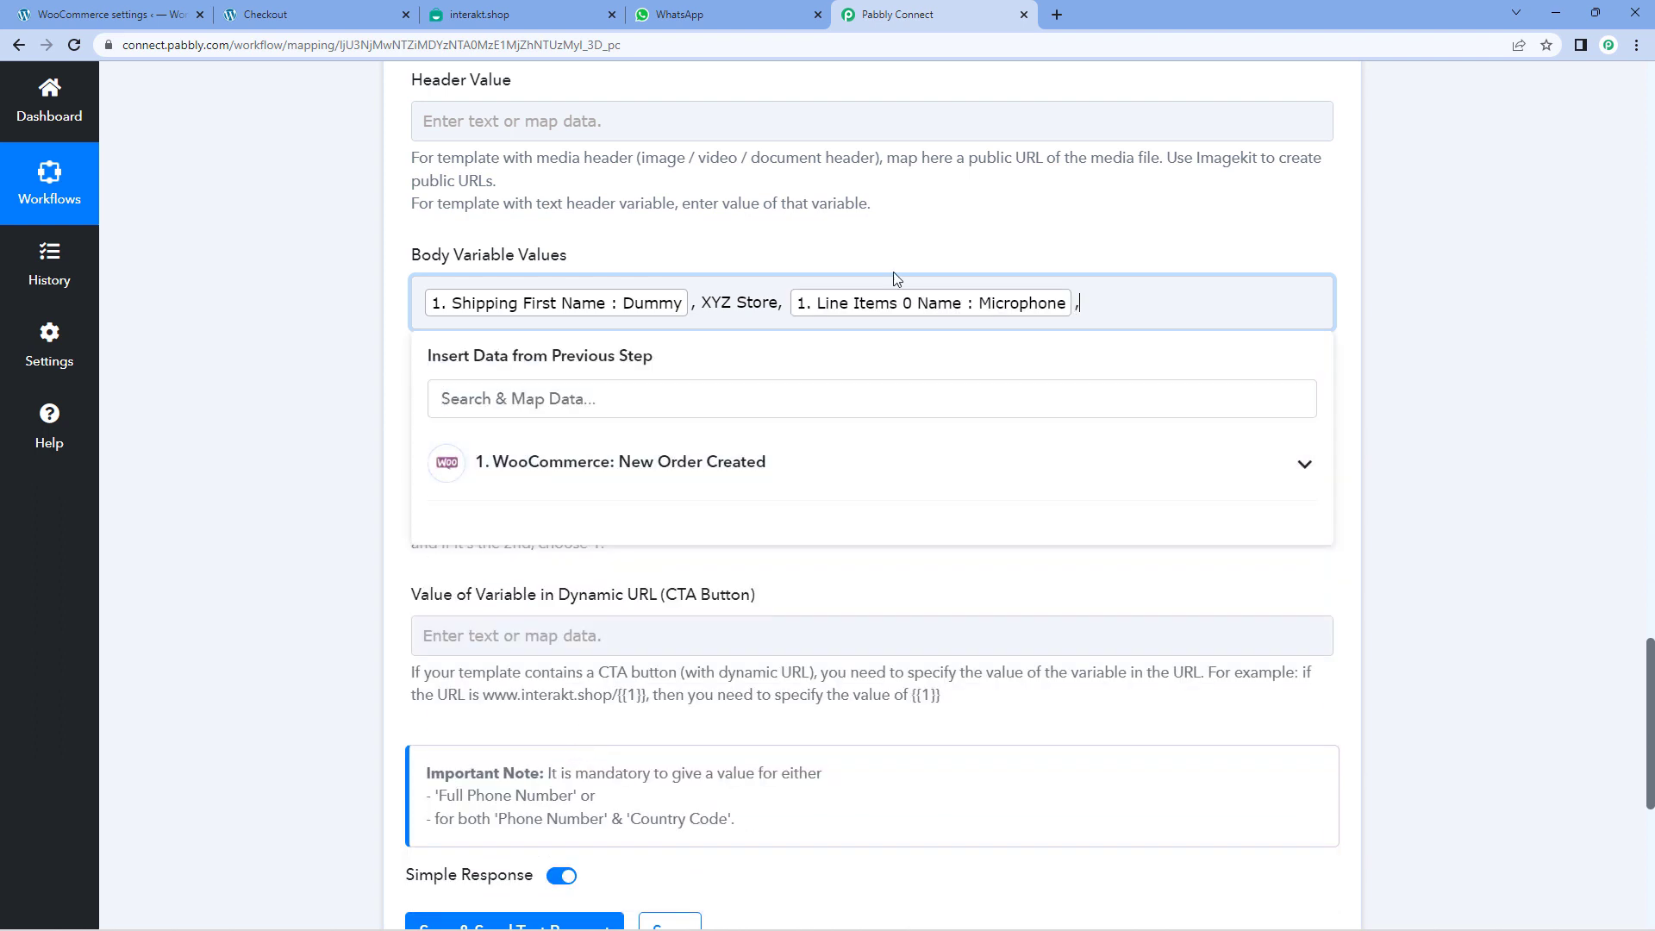
Add the WooCommerce order Total as the fourth body variable, after the Microphone mapping.
{"action": "left_click", "coordinate": [518, 15]}
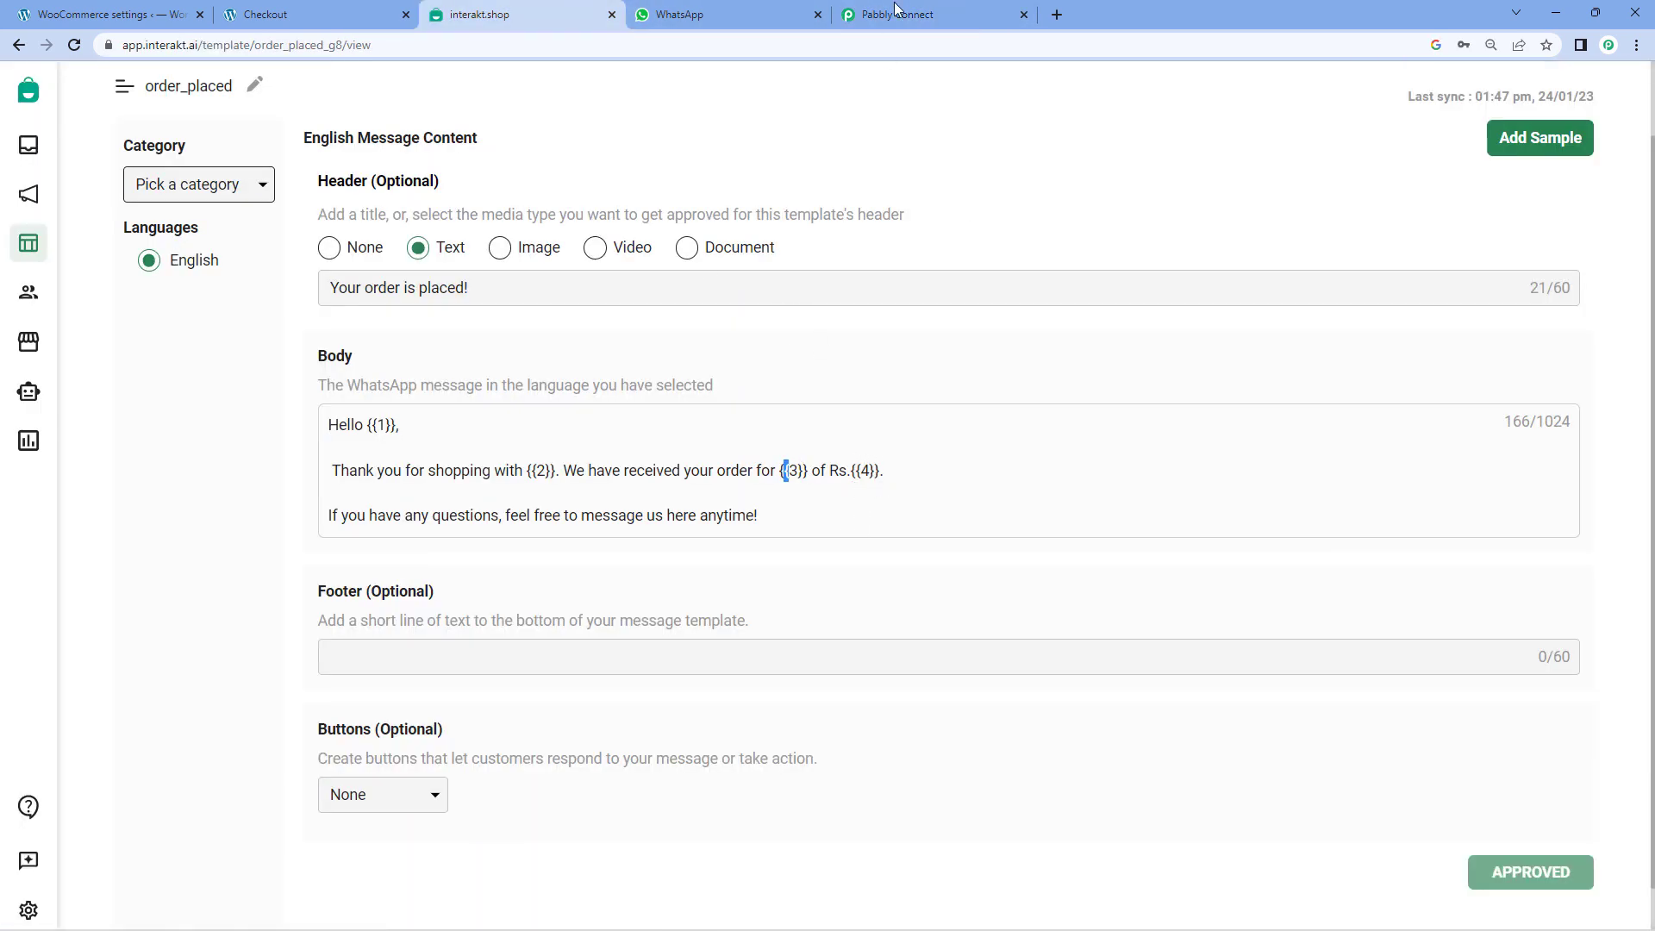
{"action": "left_click", "coordinate": [926, 11]}
{"action": "left_click", "coordinate": [1108, 299]}
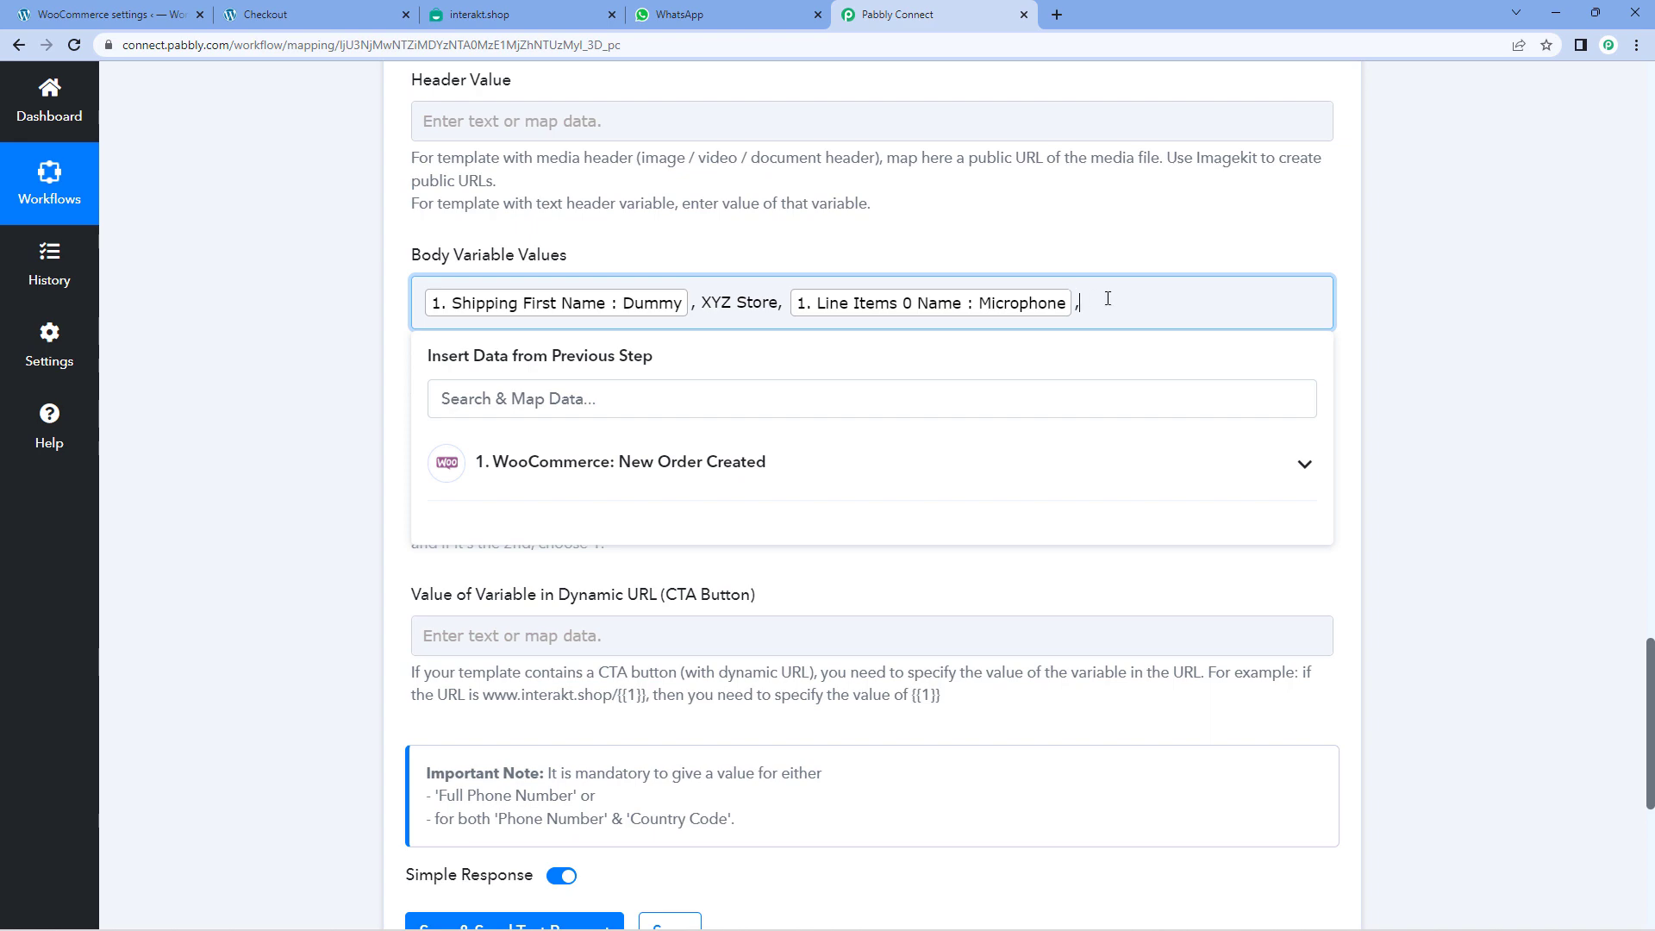
{"action": "left_click", "coordinate": [694, 478]}
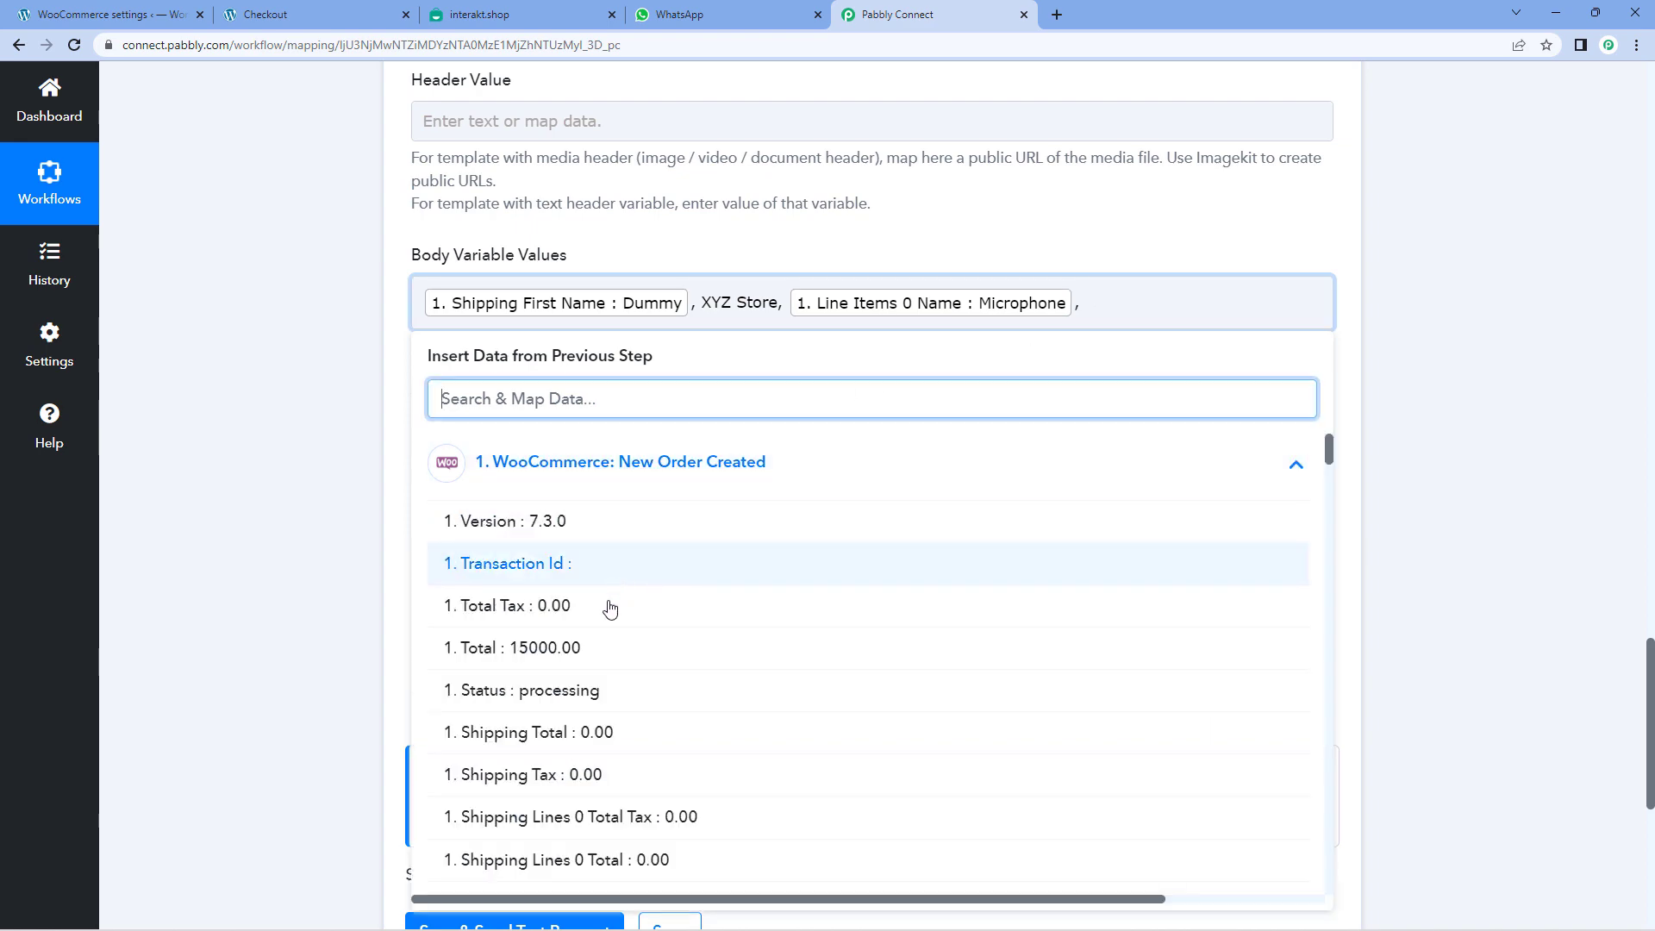
{"action": "left_click", "coordinate": [601, 641]}
{"action": "left_click", "coordinate": [307, 372]}
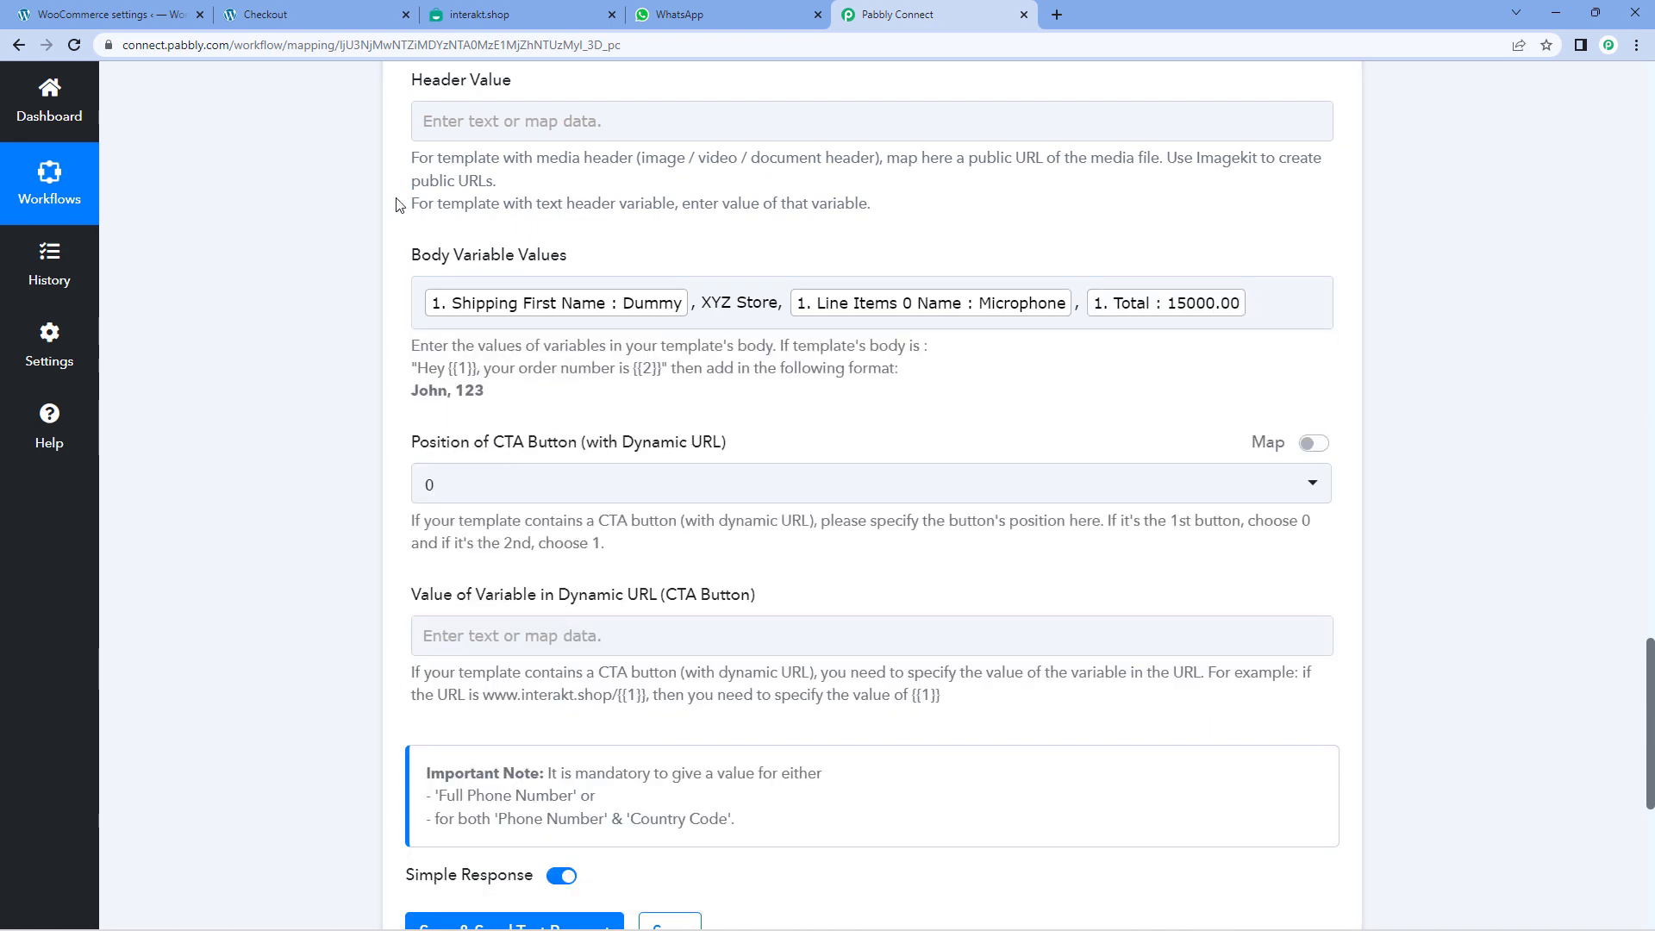
{"action": "left_click", "coordinate": [483, 15]}
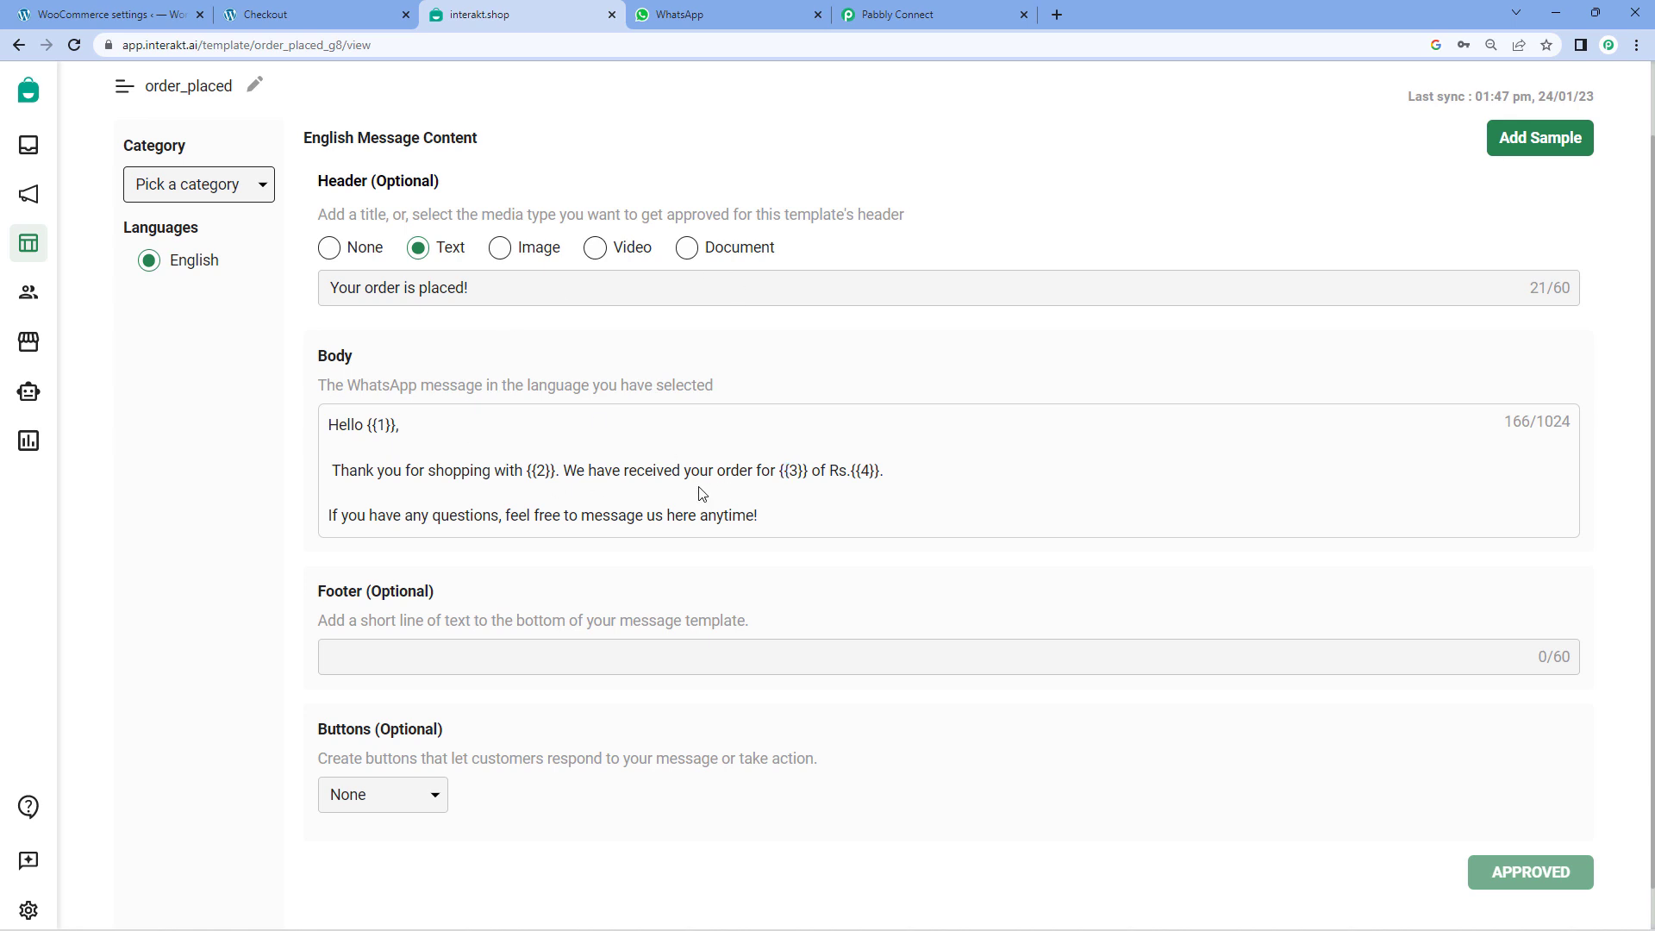
{"action": "left_click", "coordinate": [901, 14]}
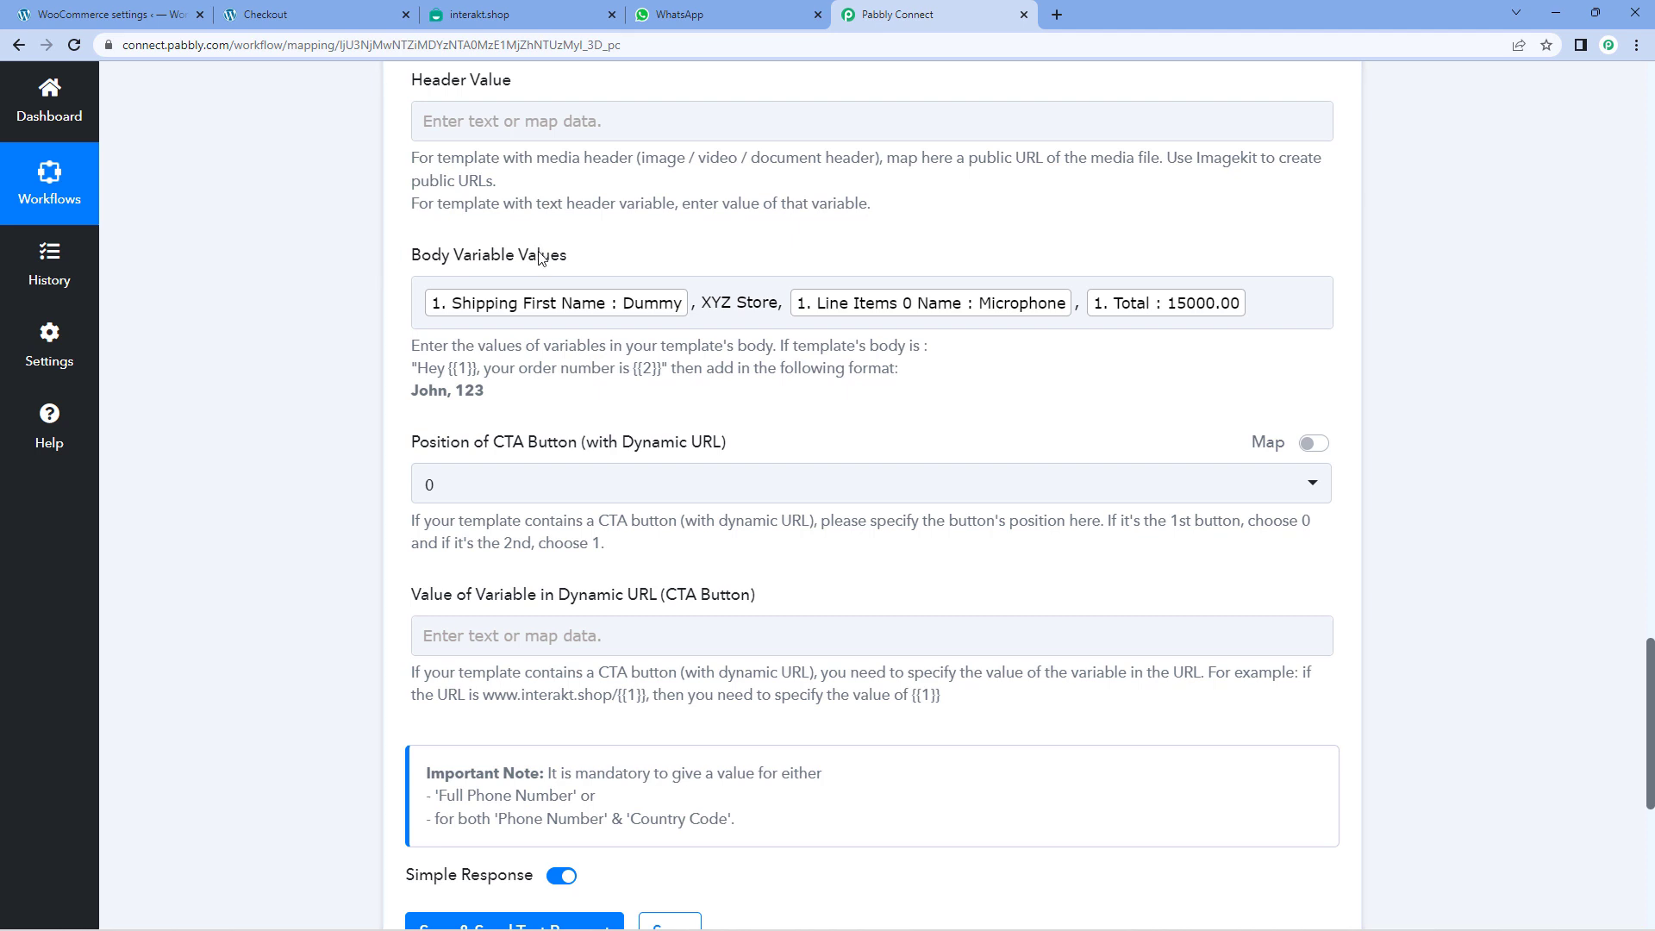
{"action": "scroll", "coordinate": [635, 262], "scroll_direction": "down", "scroll_amount": 2}
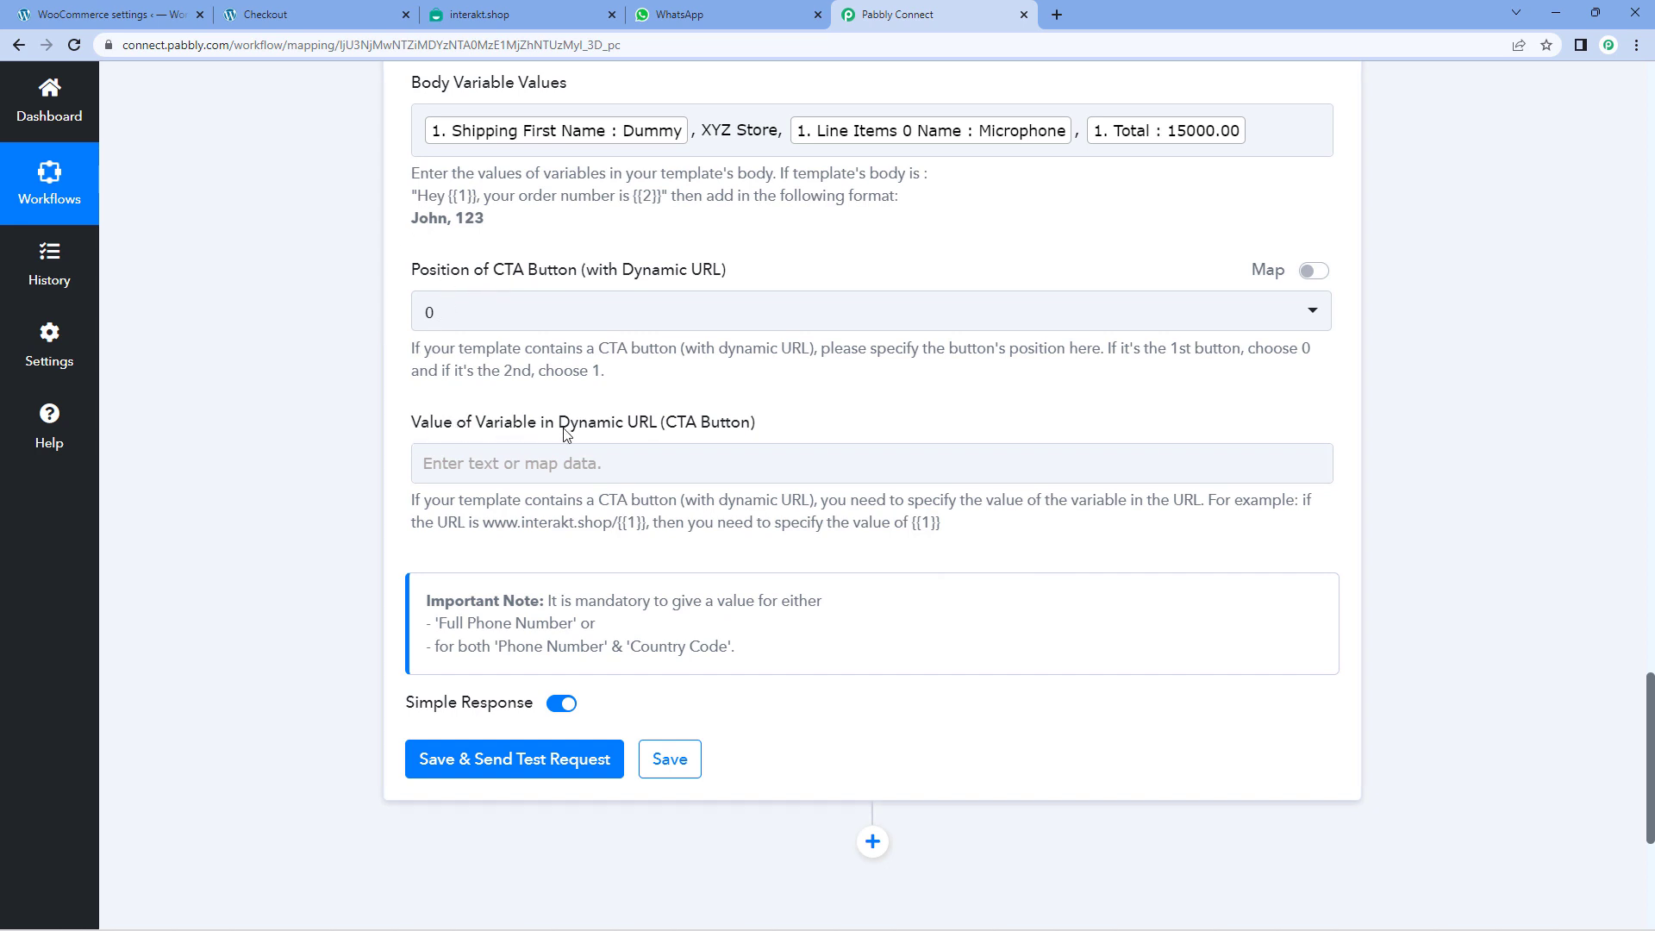
{"action": "left_click", "coordinate": [578, 11]}
{"action": "scroll", "coordinate": [552, 452], "scroll_direction": "down", "scroll_amount": 1}
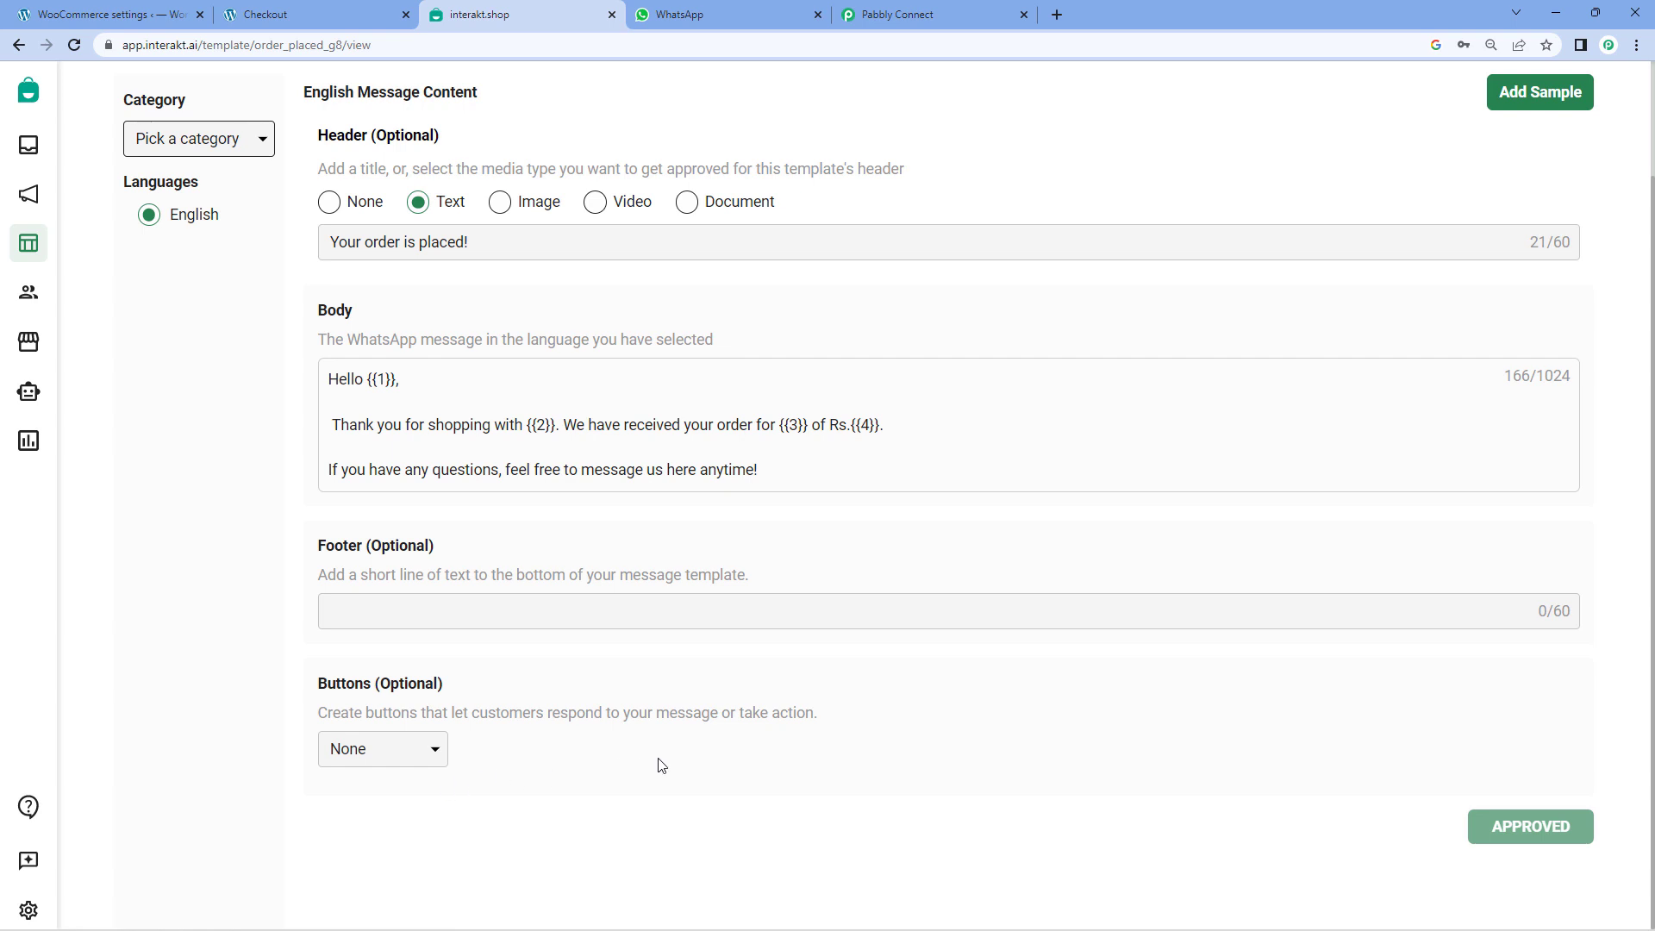
{"action": "left_click", "coordinate": [961, 15]}
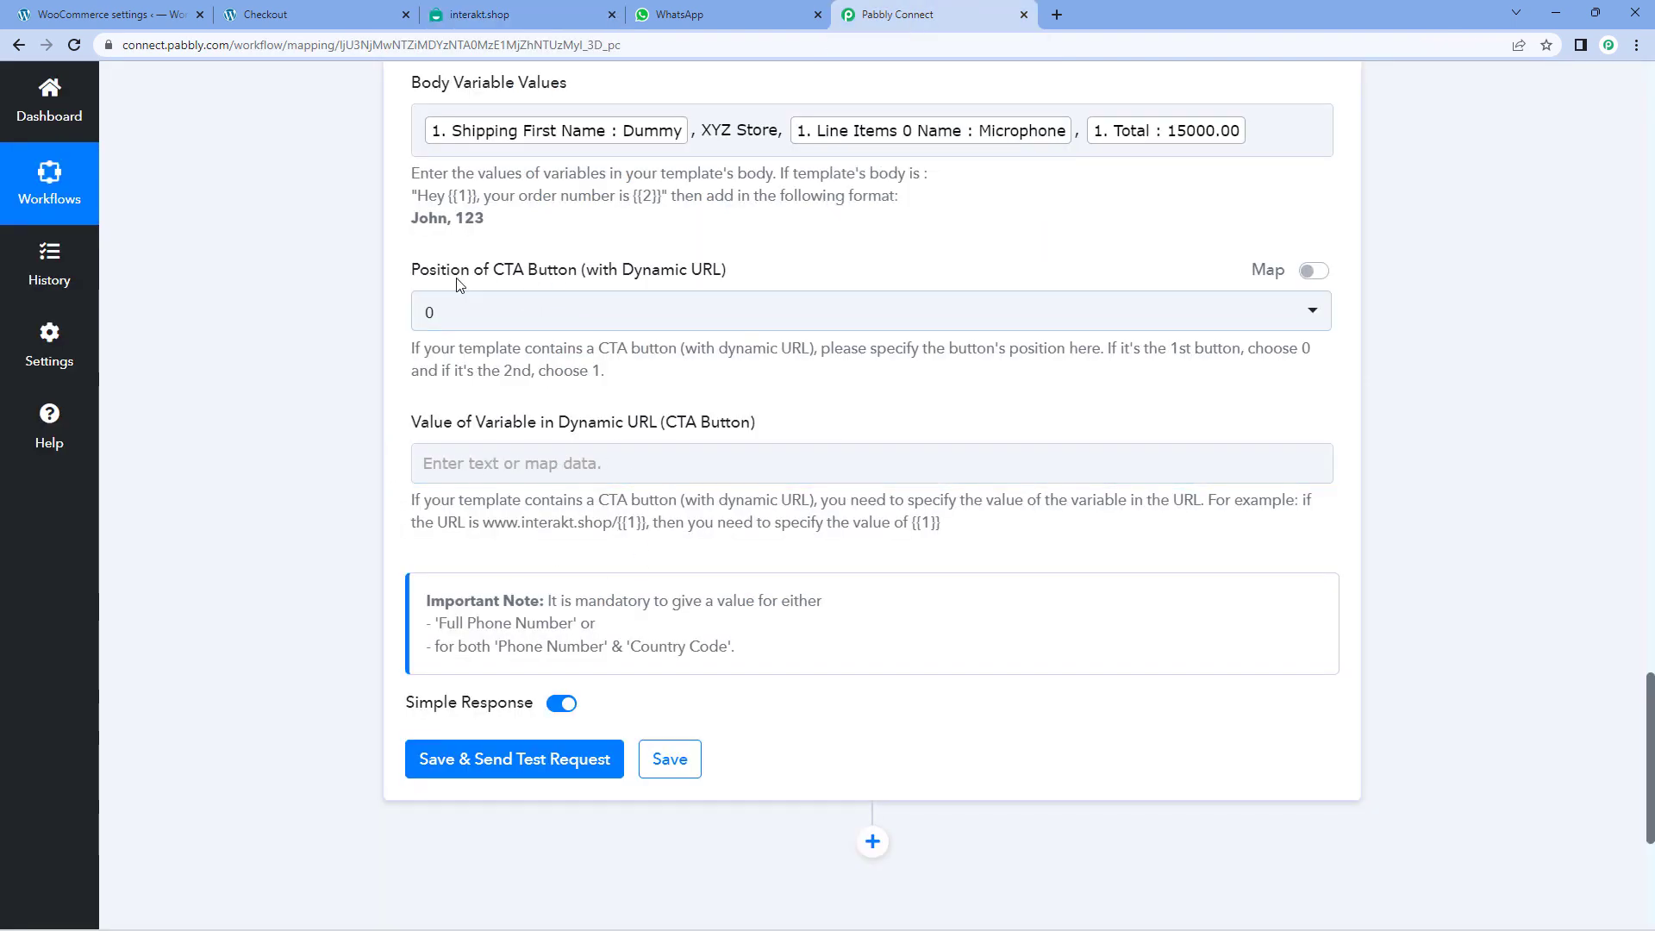
{"action": "left_click", "coordinate": [529, 320]}
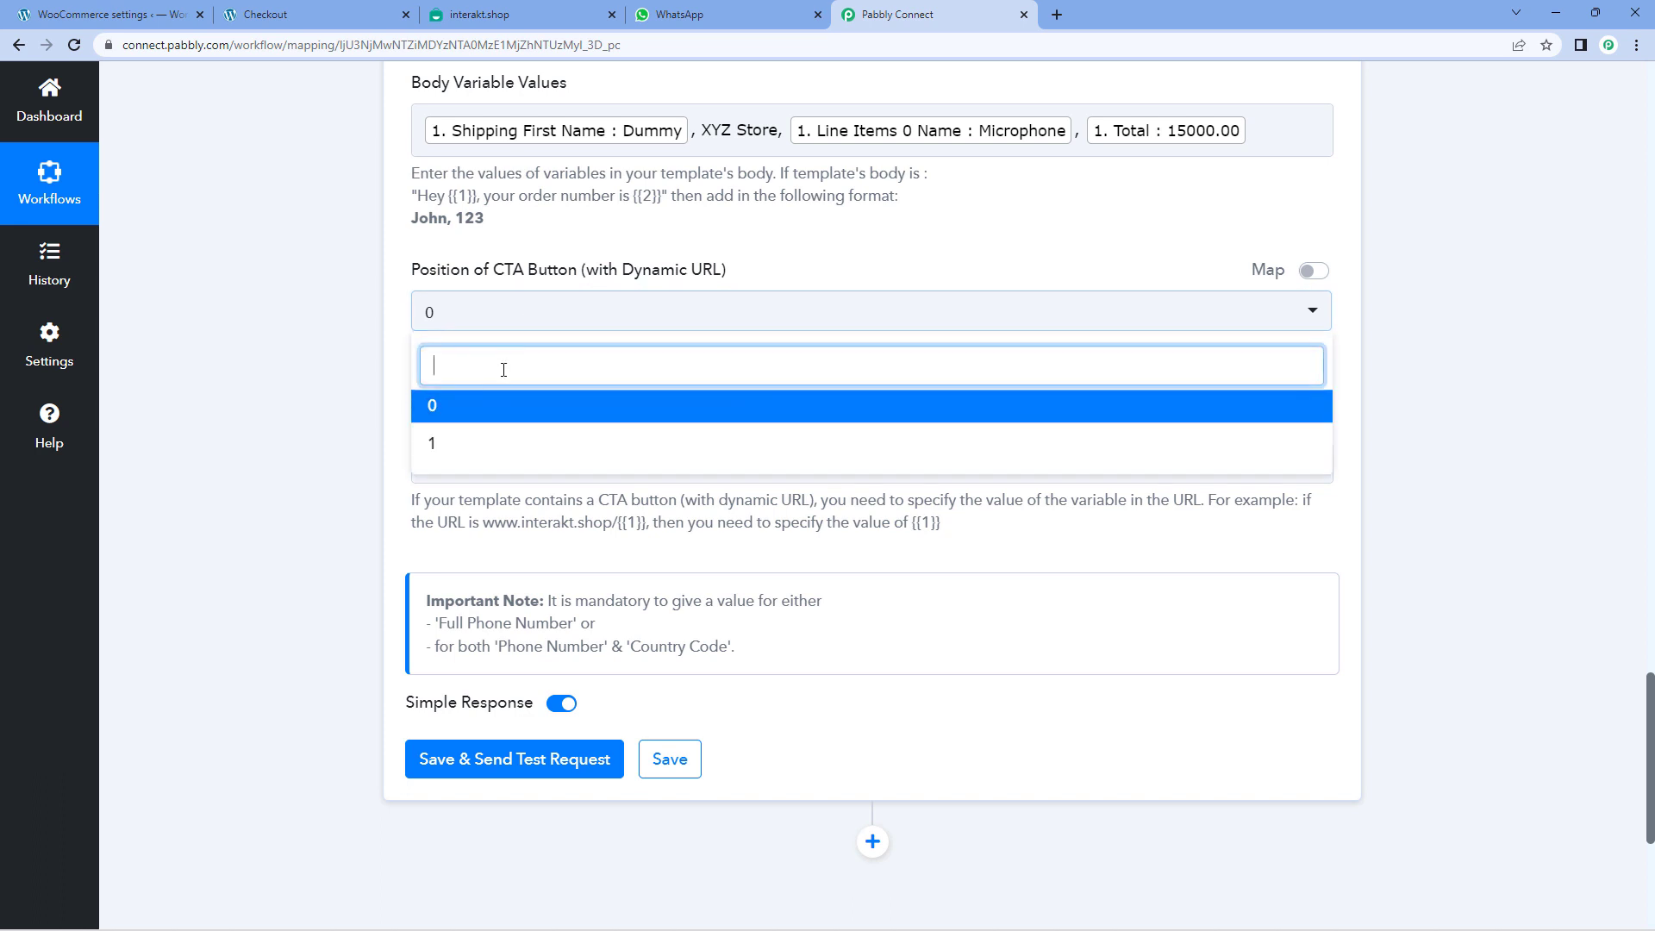
{"action": "left_click", "coordinate": [388, 335]}
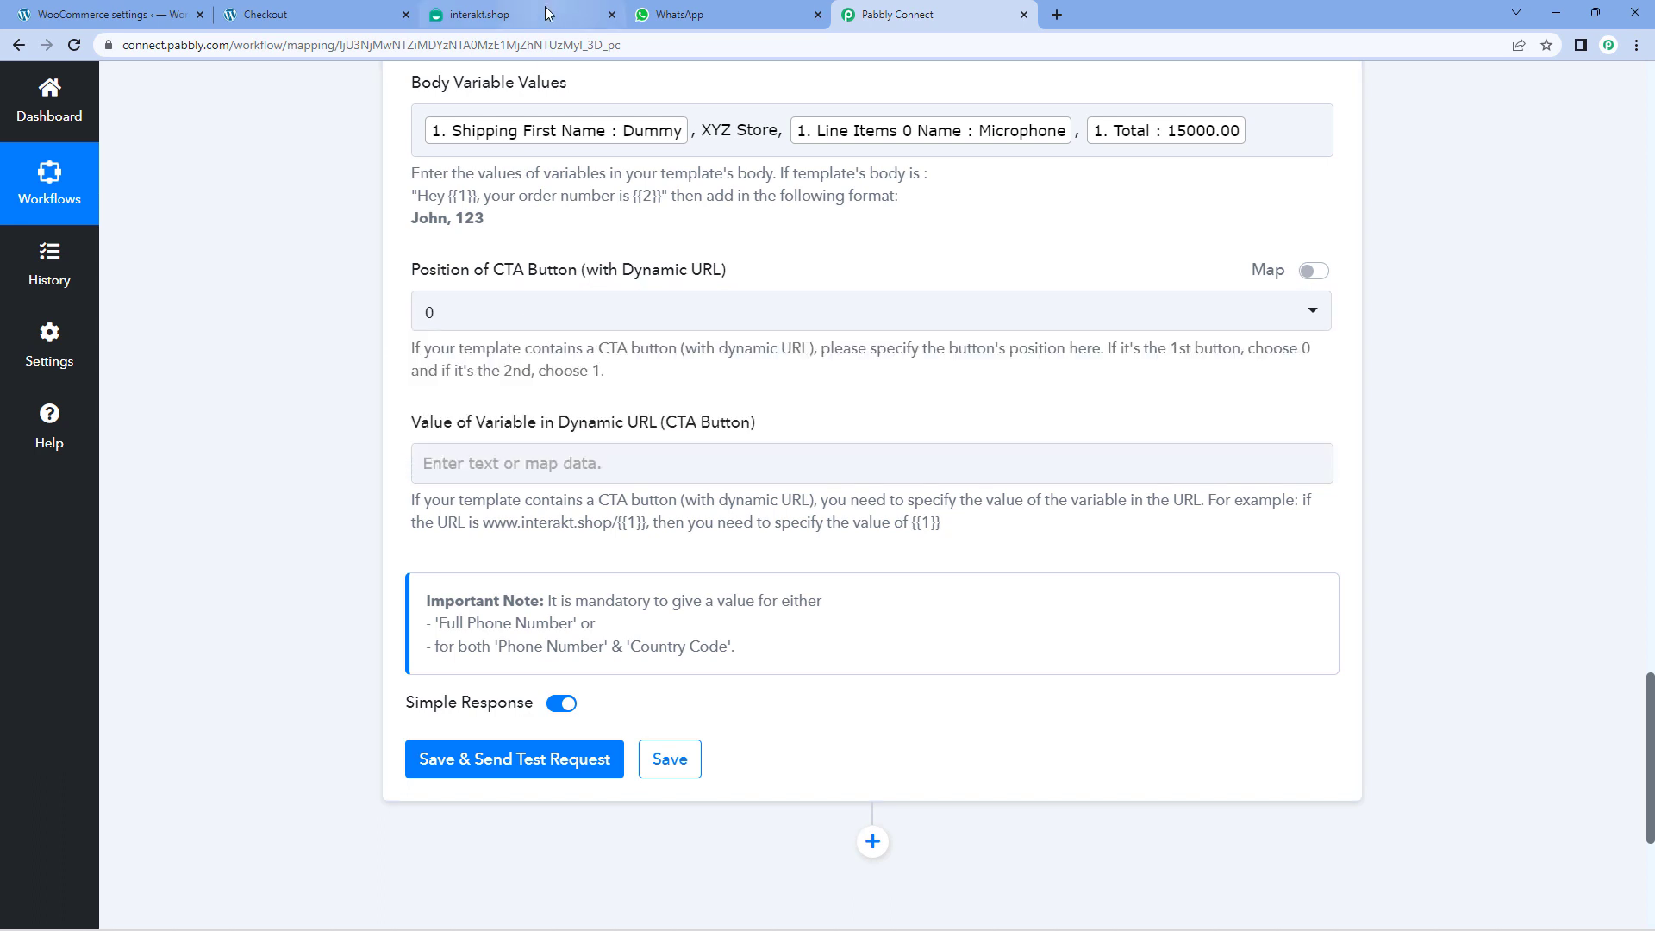
{"action": "left_click", "coordinate": [545, 13]}
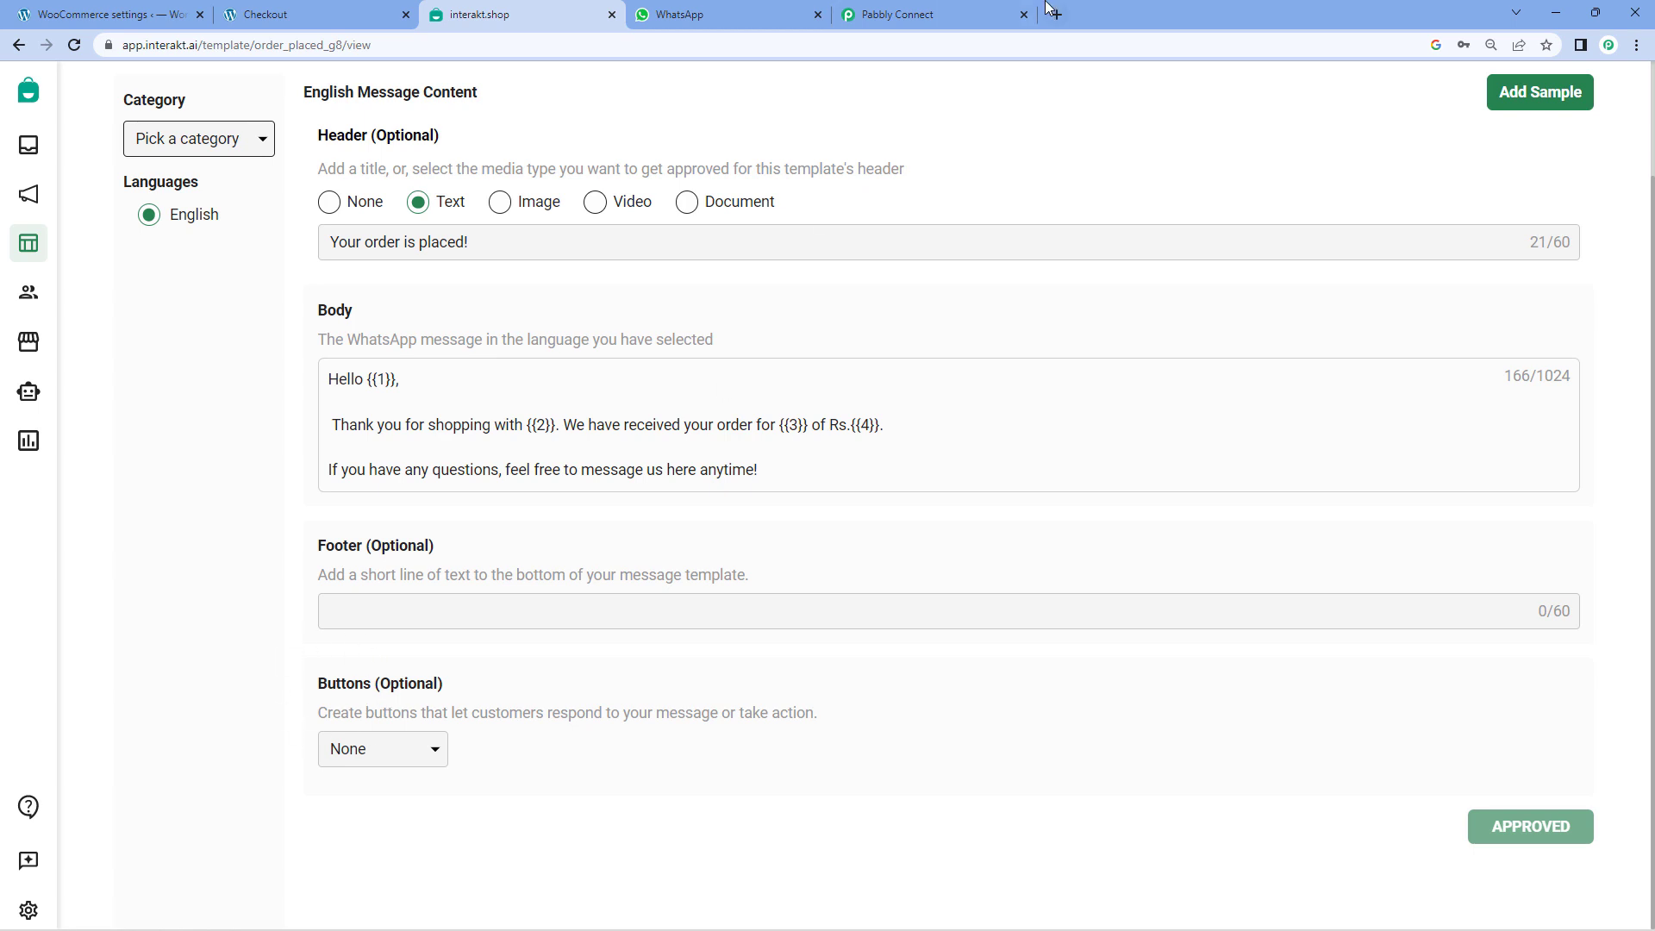
{"action": "left_click", "coordinate": [966, 15]}
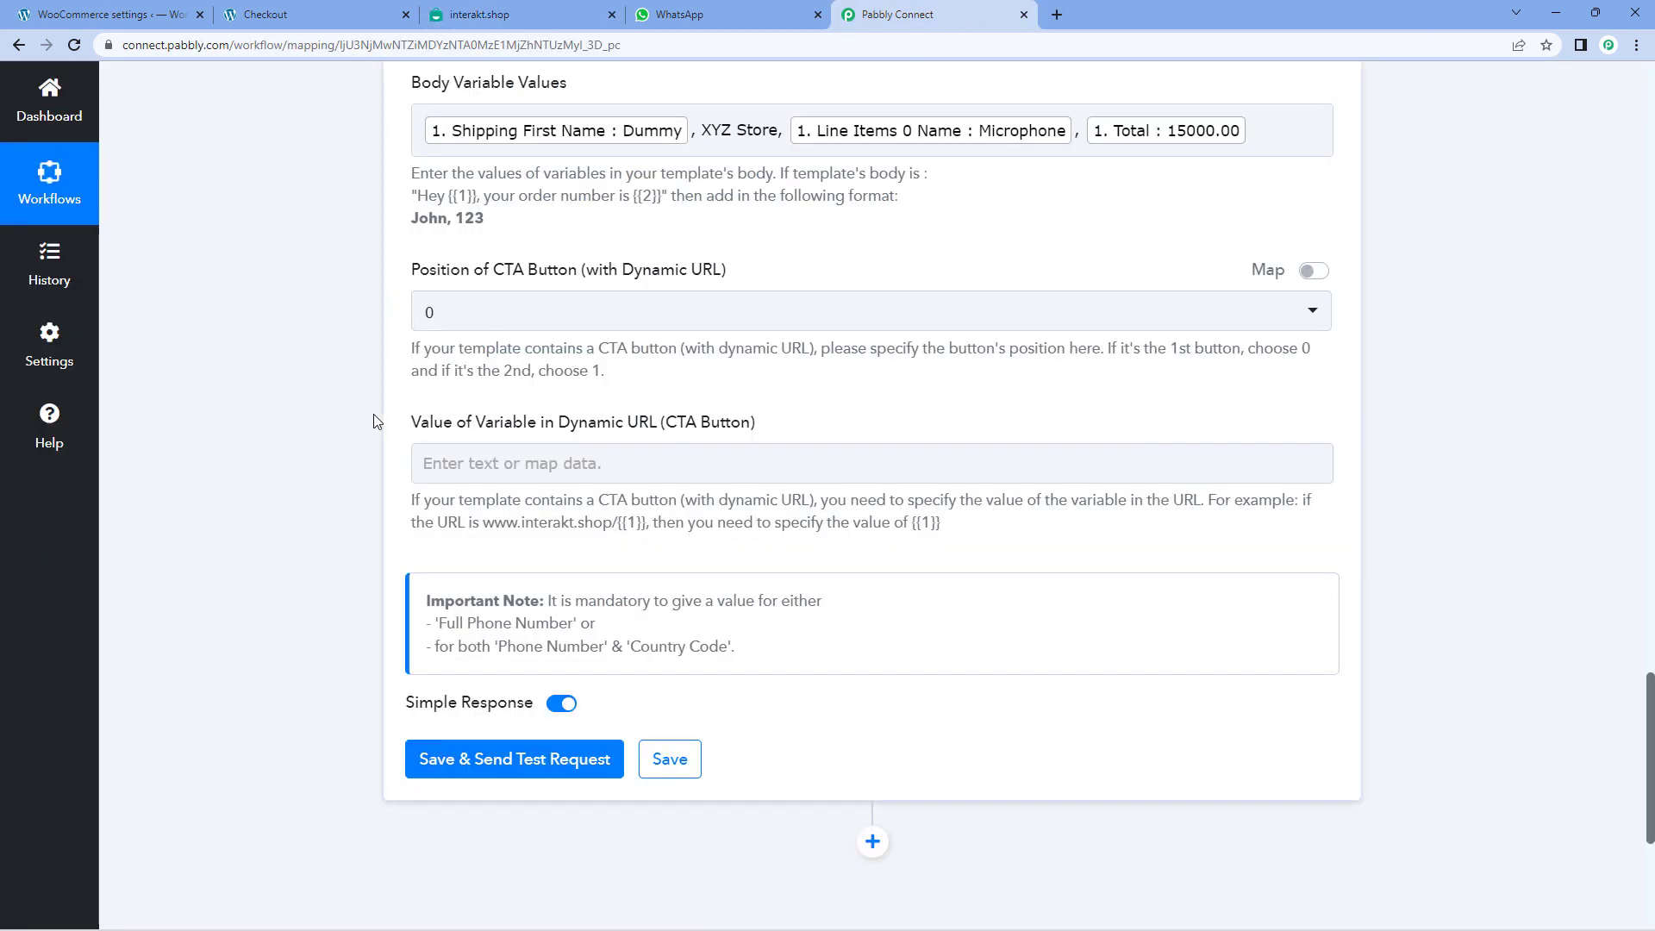
{"action": "scroll", "coordinate": [574, 407], "scroll_direction": "down", "scroll_amount": 1}
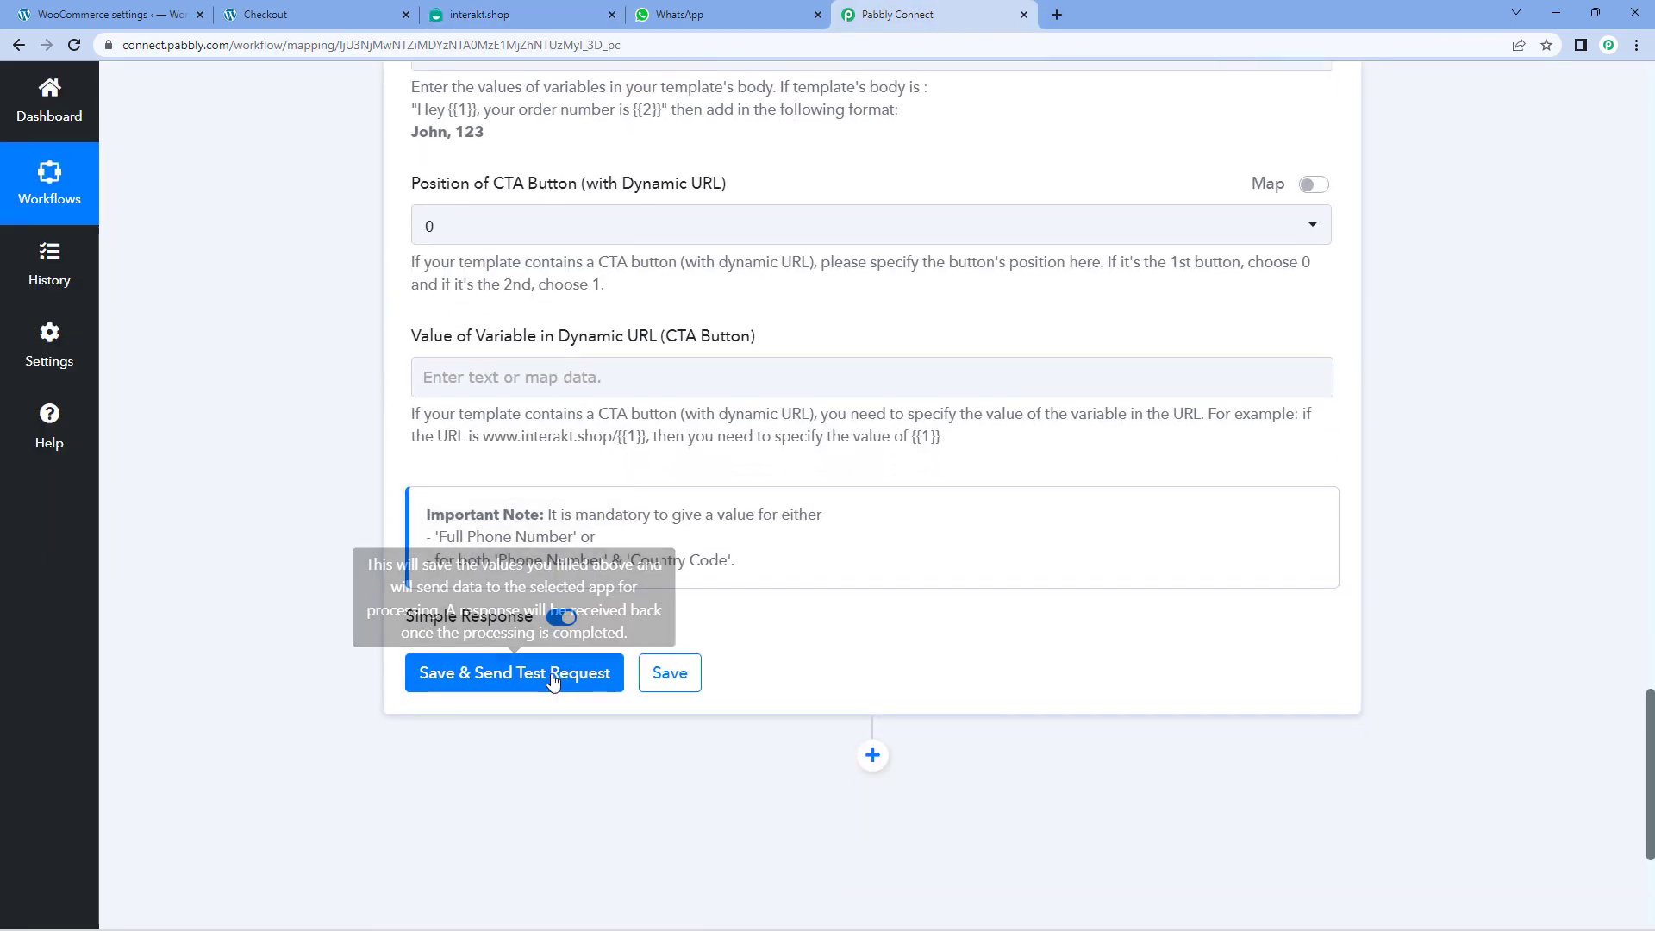
Save and test the Interakt step, reviewing the order_placed_g8 response with language en and body value Dummy.
{"action": "left_click", "coordinate": [543, 674]}
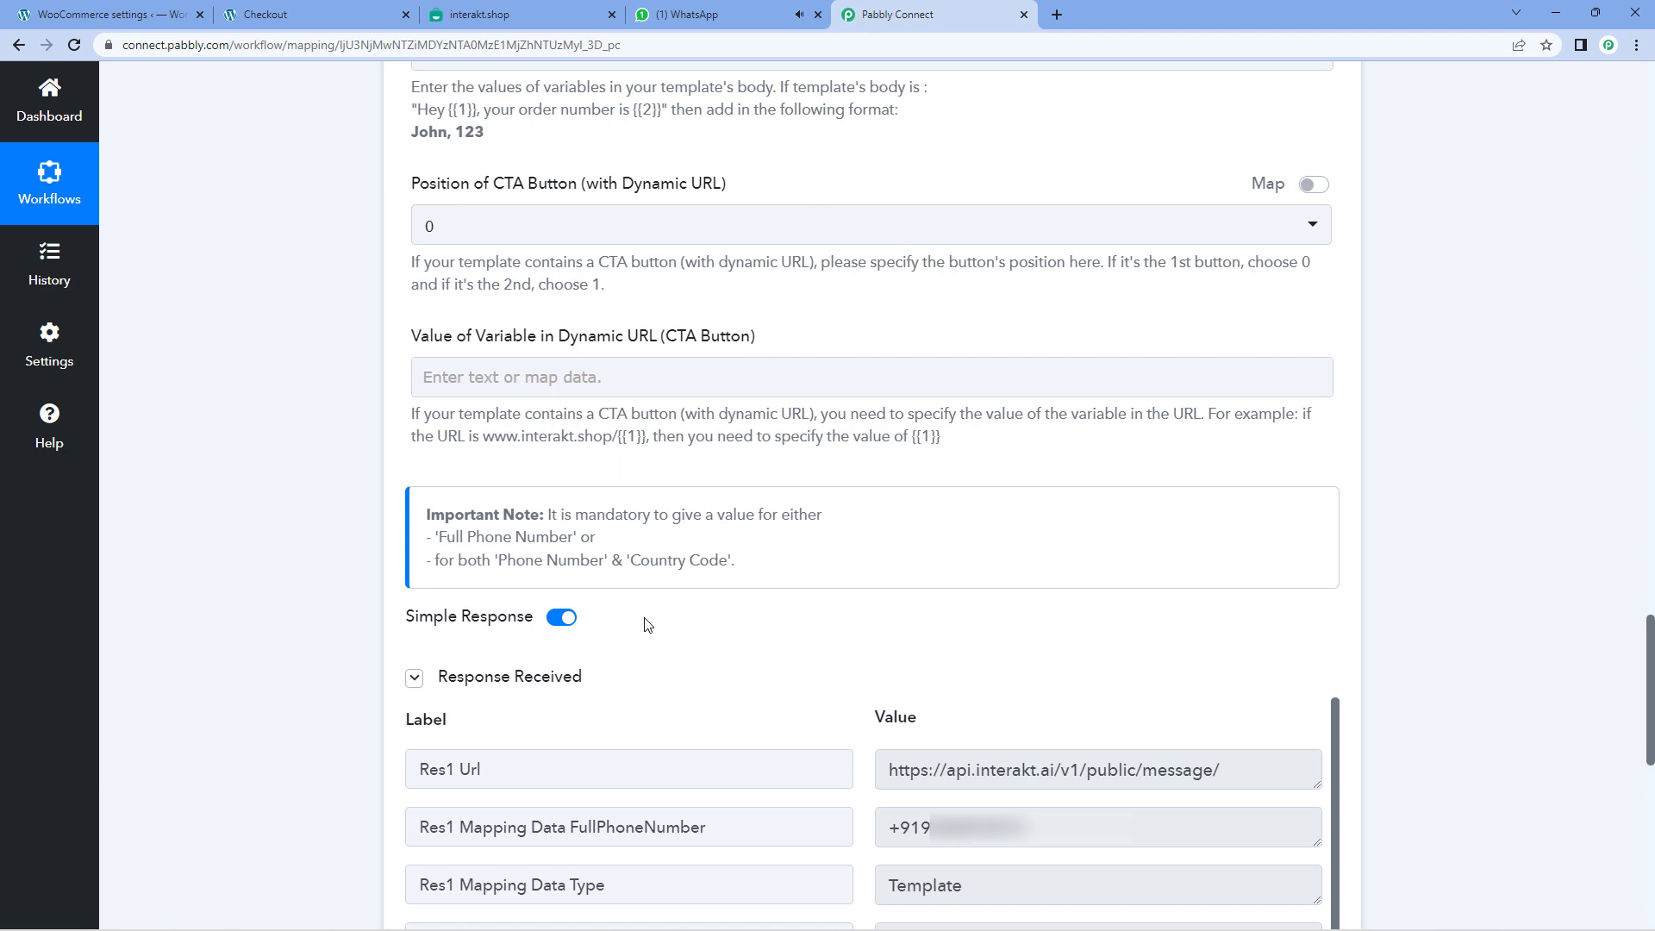
{"action": "scroll", "coordinate": [642, 619], "scroll_direction": "down", "scroll_amount": 2}
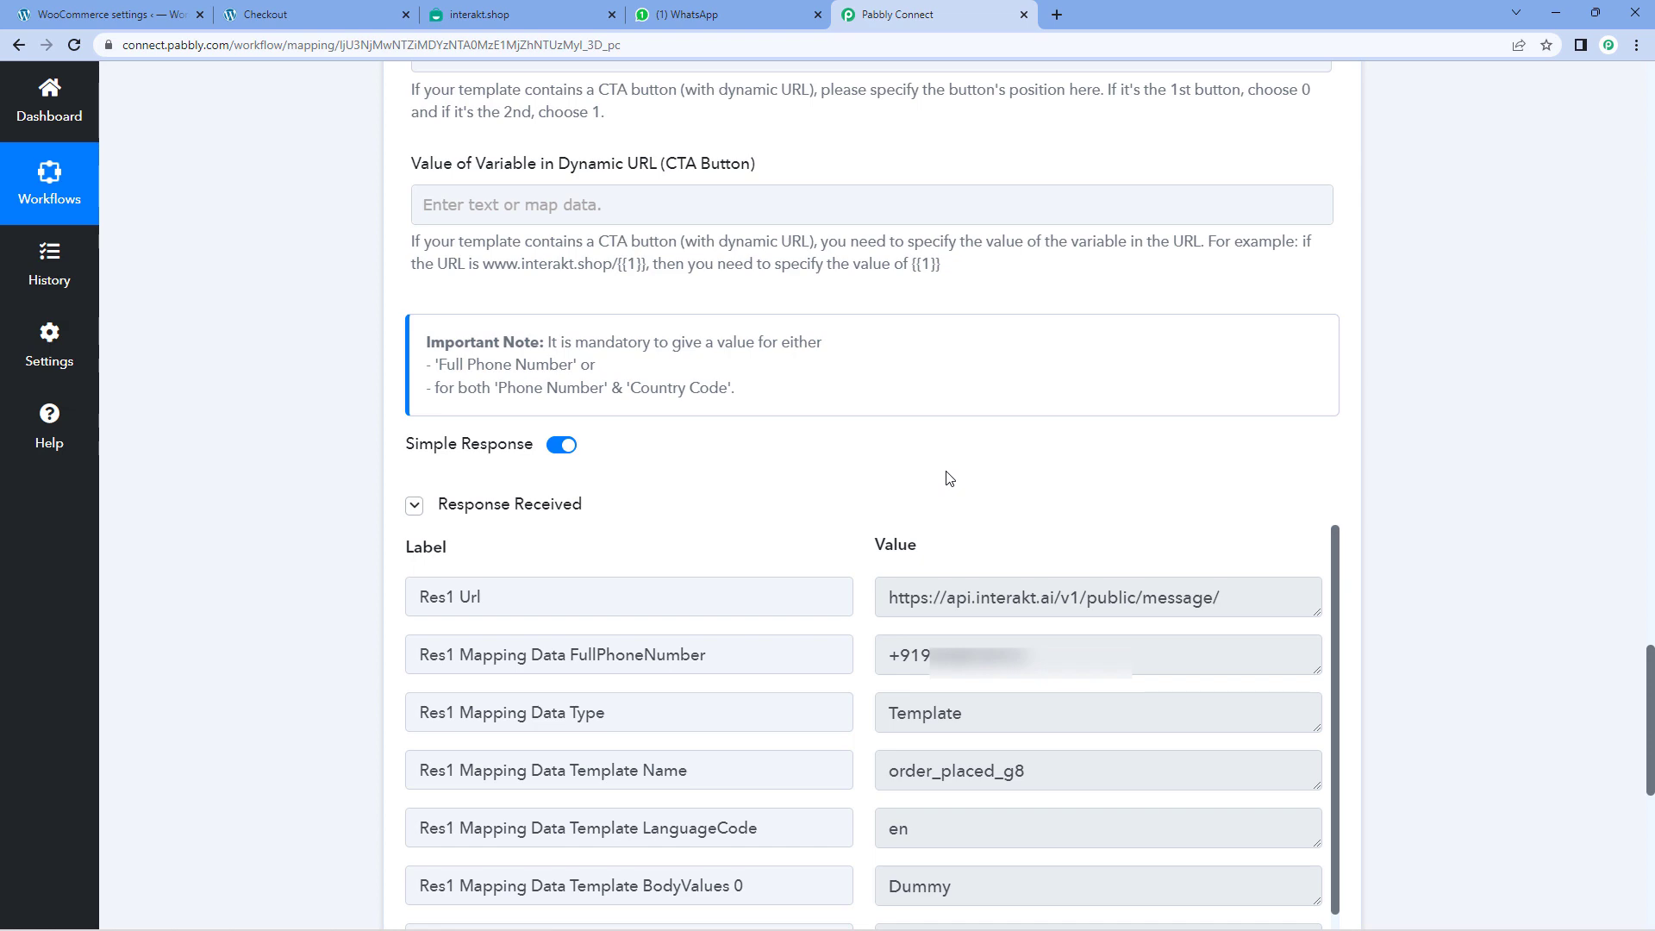
{"action": "scroll", "coordinate": [858, 485], "scroll_direction": "up", "scroll_amount": 5}
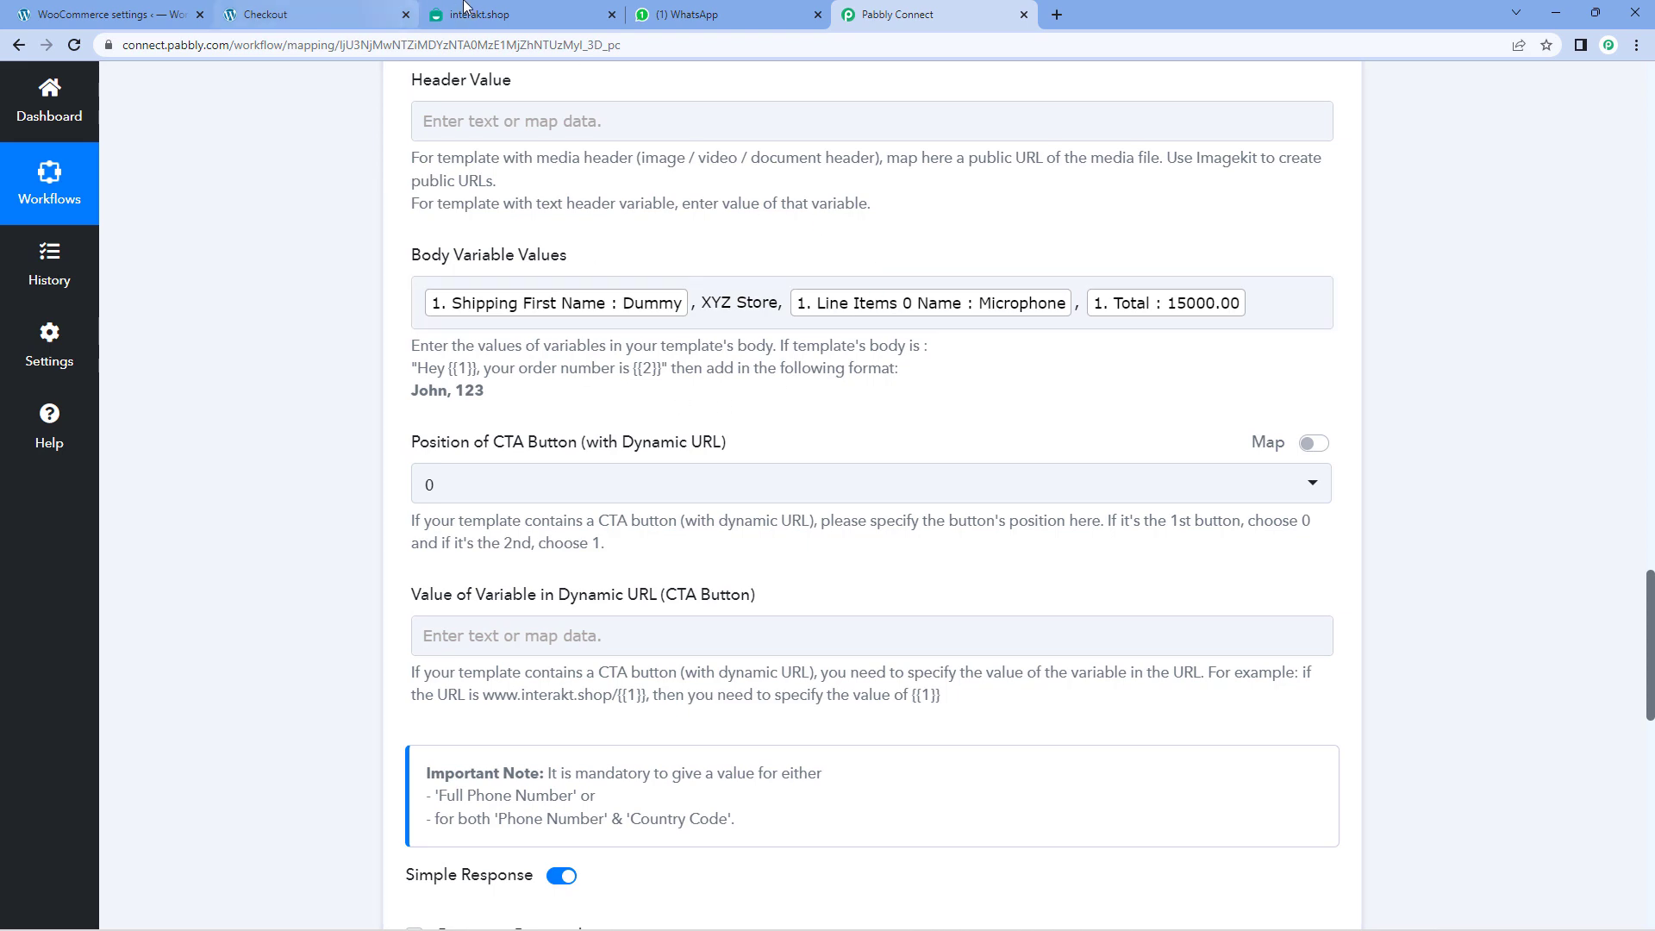
{"action": "left_click", "coordinate": [464, 8]}
{"action": "left_click", "coordinate": [897, 15]}
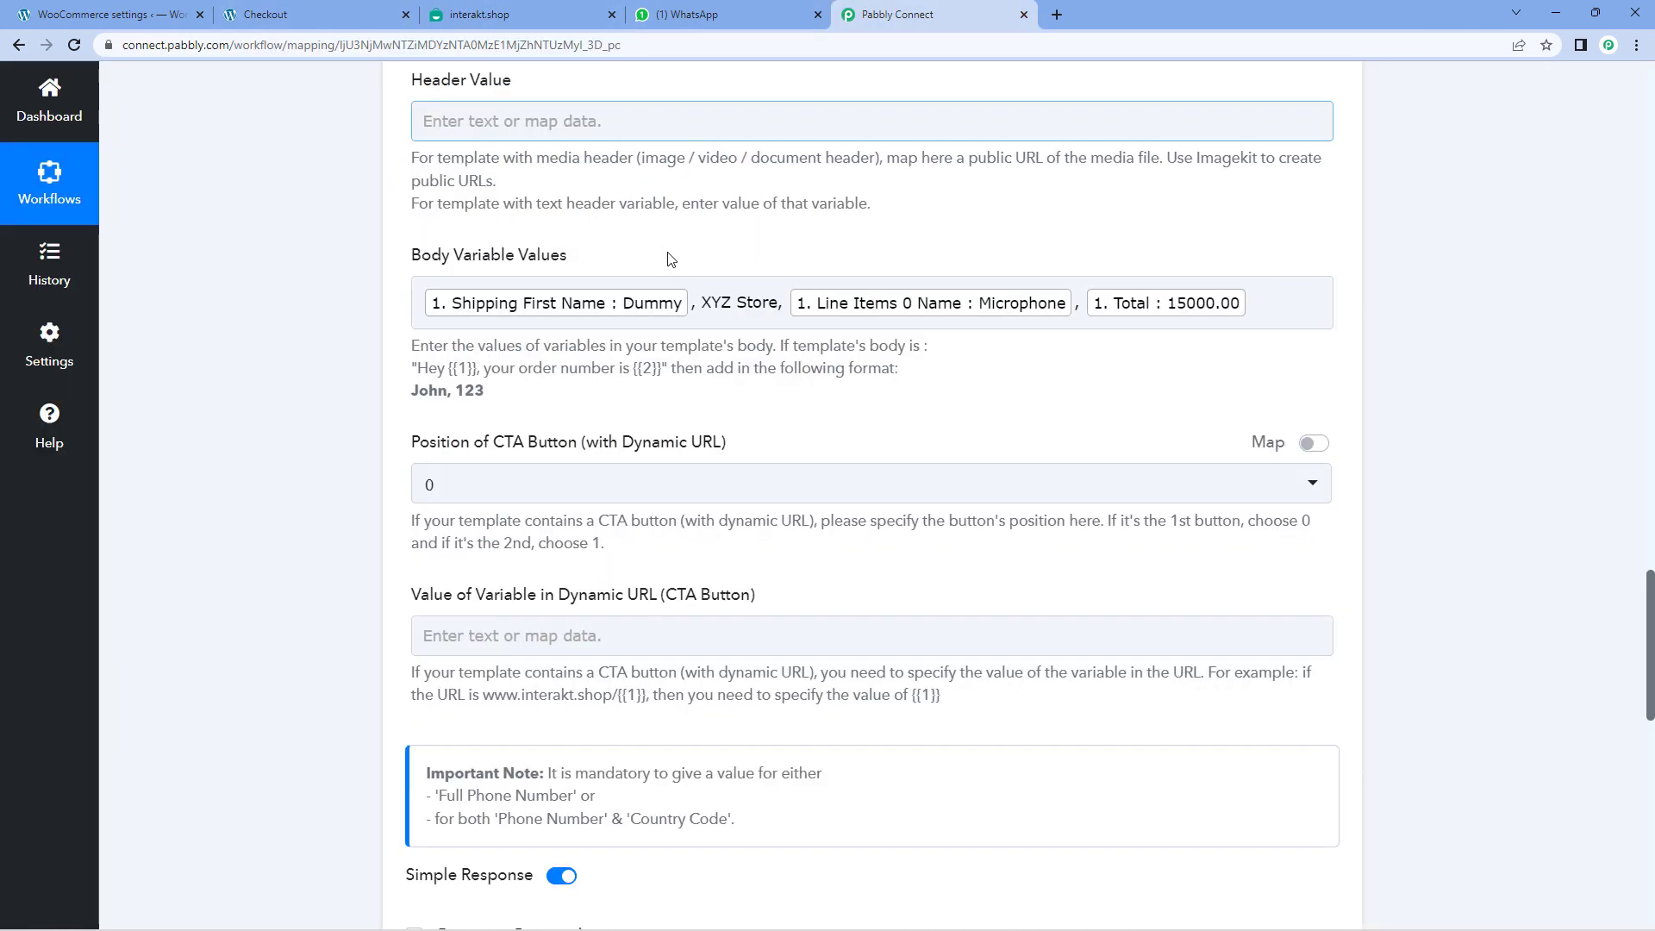
{"action": "scroll", "coordinate": [542, 182], "scroll_direction": "up", "scroll_amount": 3}
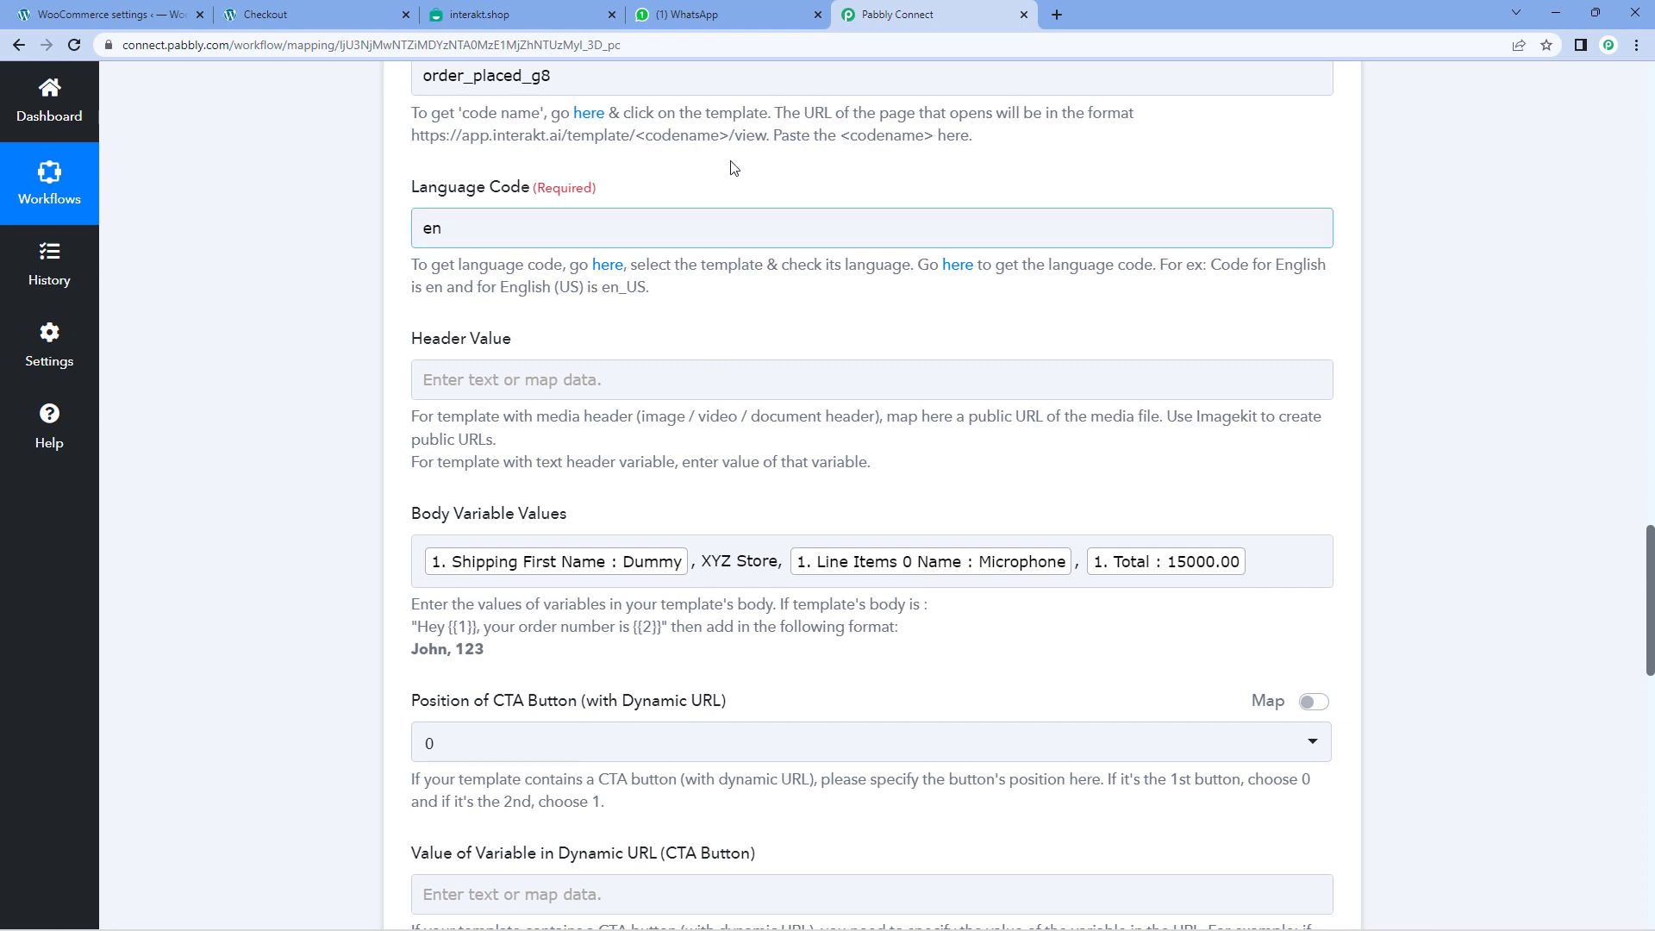
Compare the WhatsApp message heading 'Your order is placed!' with the Interakt template header.
{"action": "left_click", "coordinate": [721, 15]}
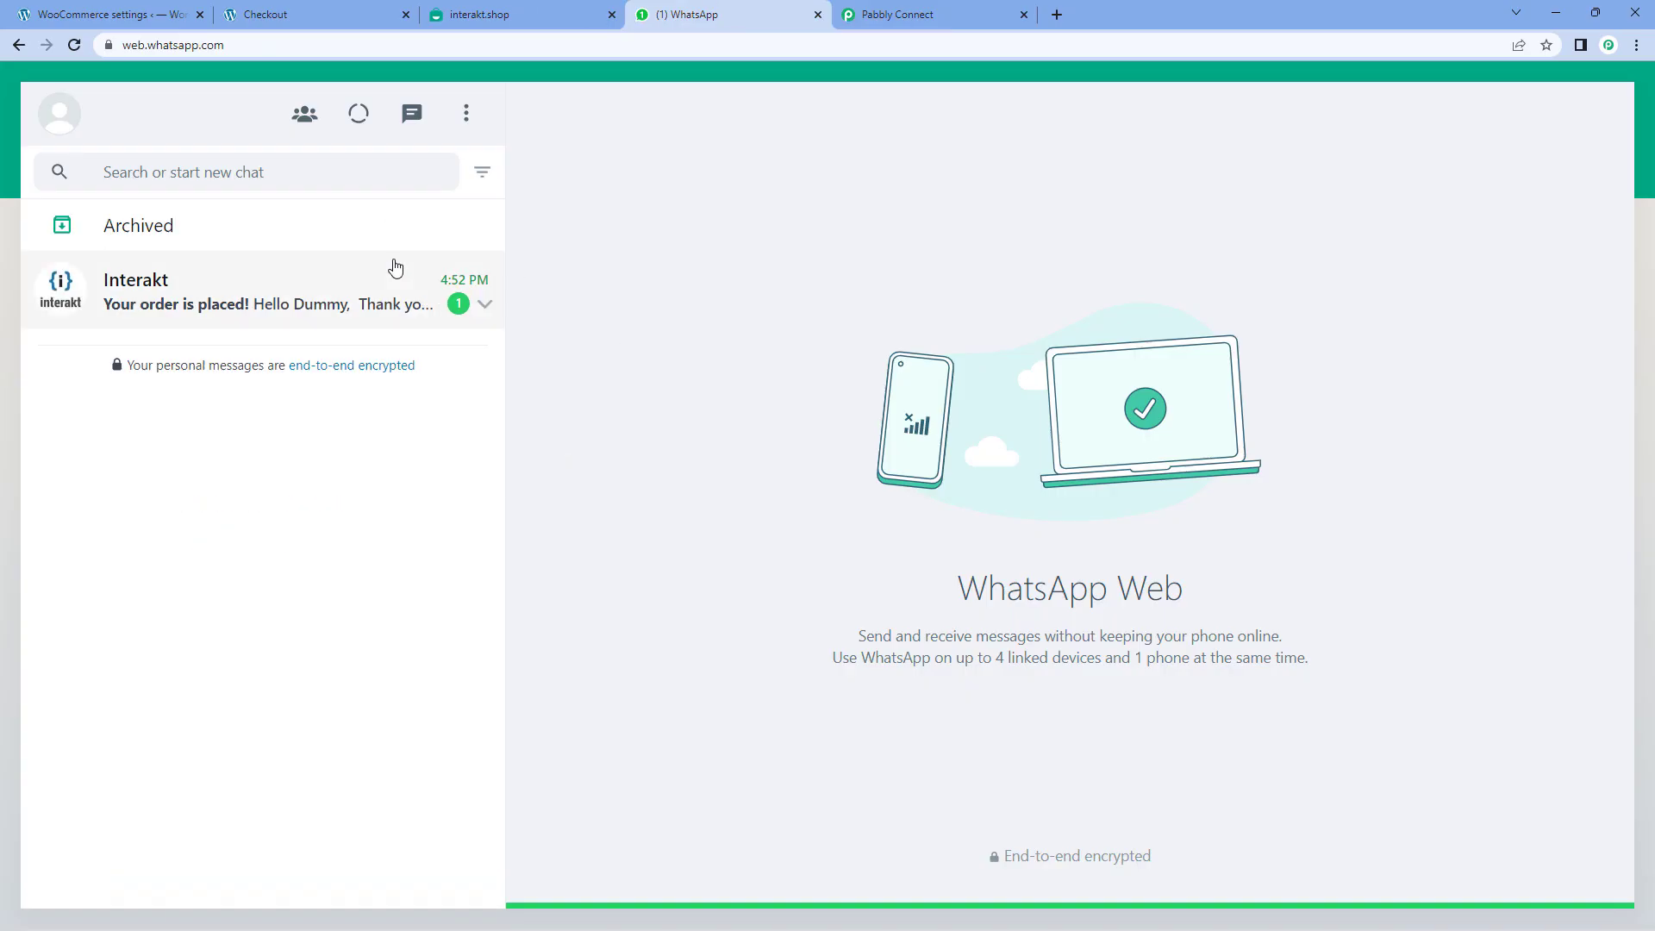
{"action": "left_click", "coordinate": [343, 296]}
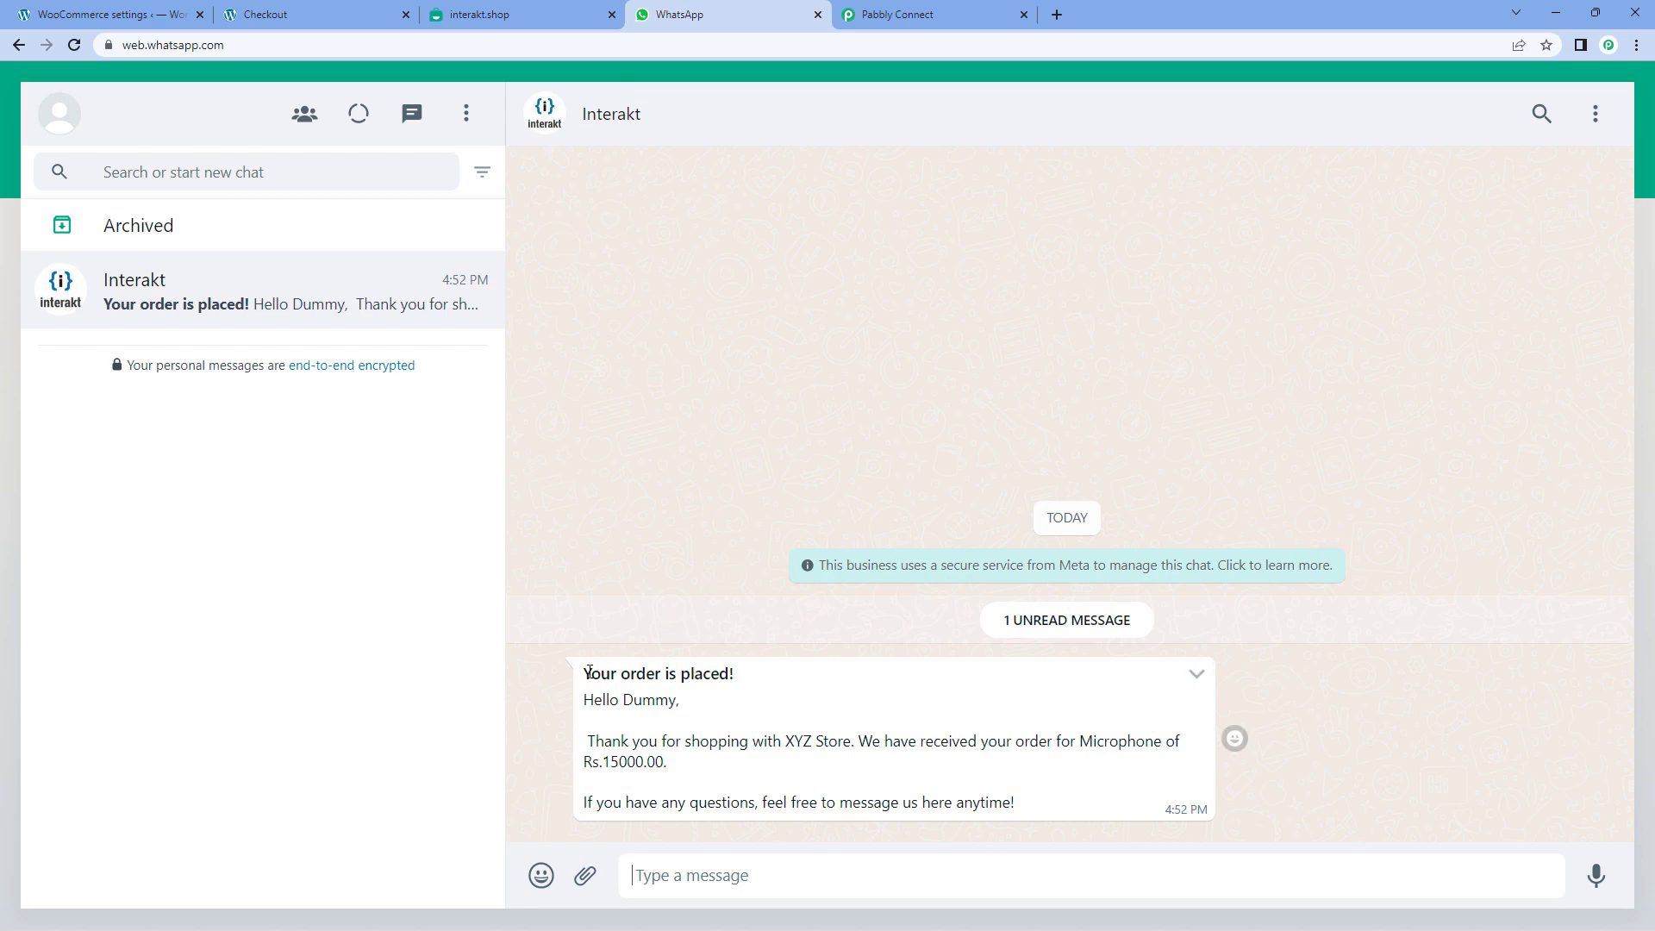
{"action": "left_click_drag", "start_coordinate": [593, 674], "coordinate": [739, 673]}
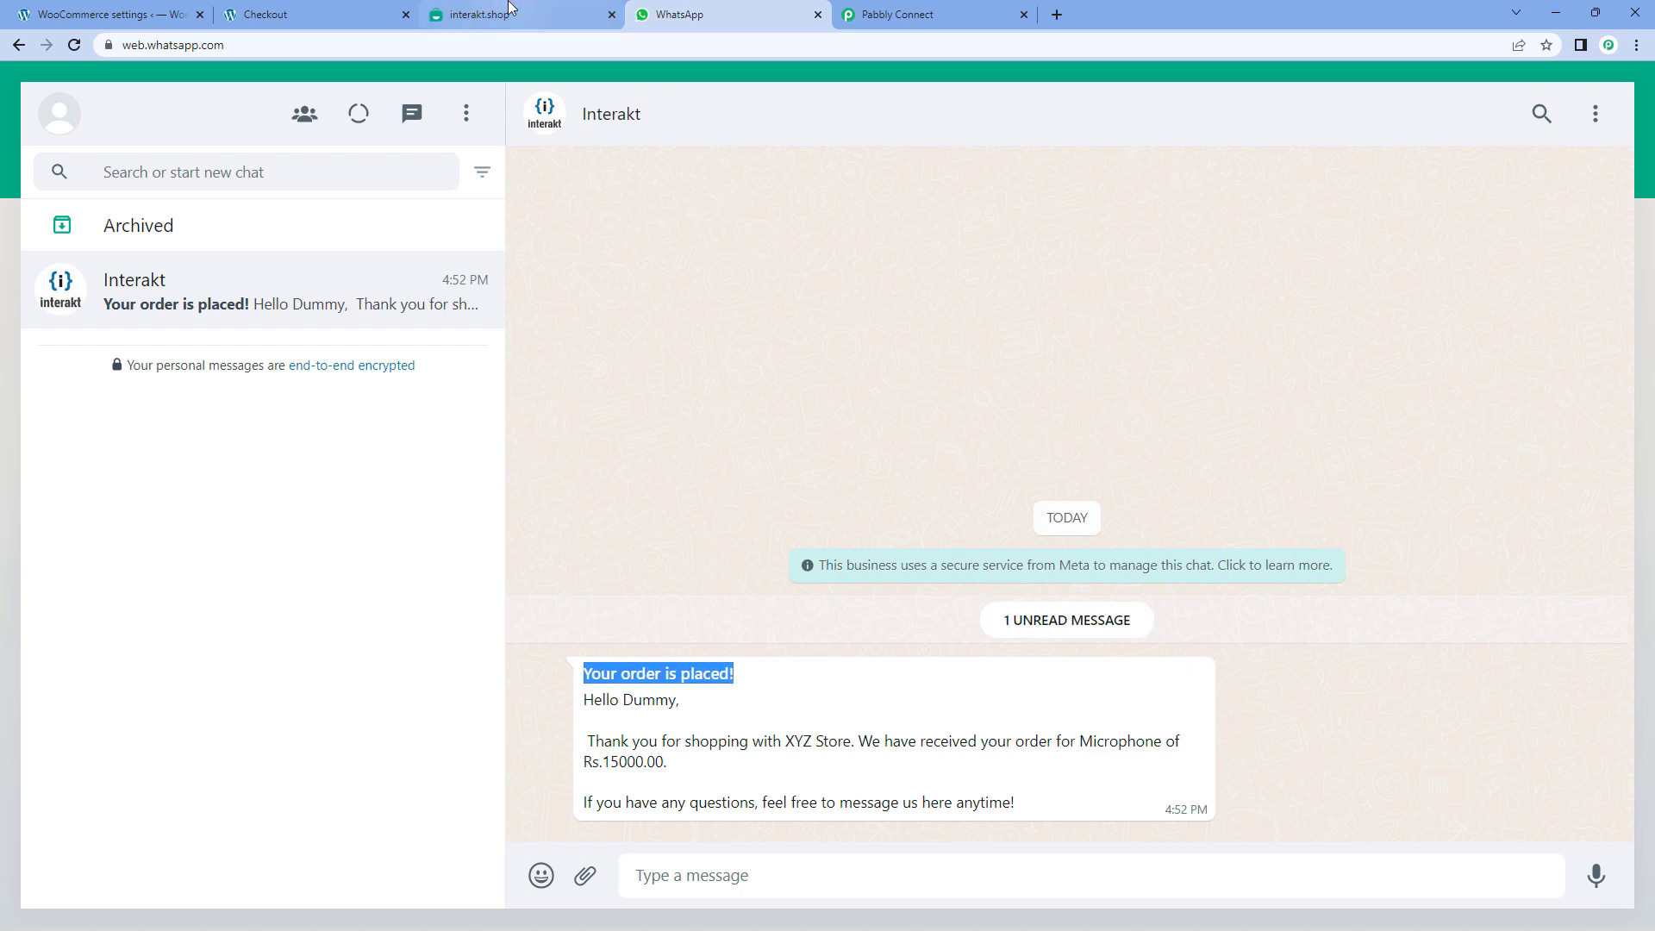
{"action": "left_click", "coordinate": [500, 14]}
{"action": "left_click_drag", "start_coordinate": [488, 244], "coordinate": [330, 254]}
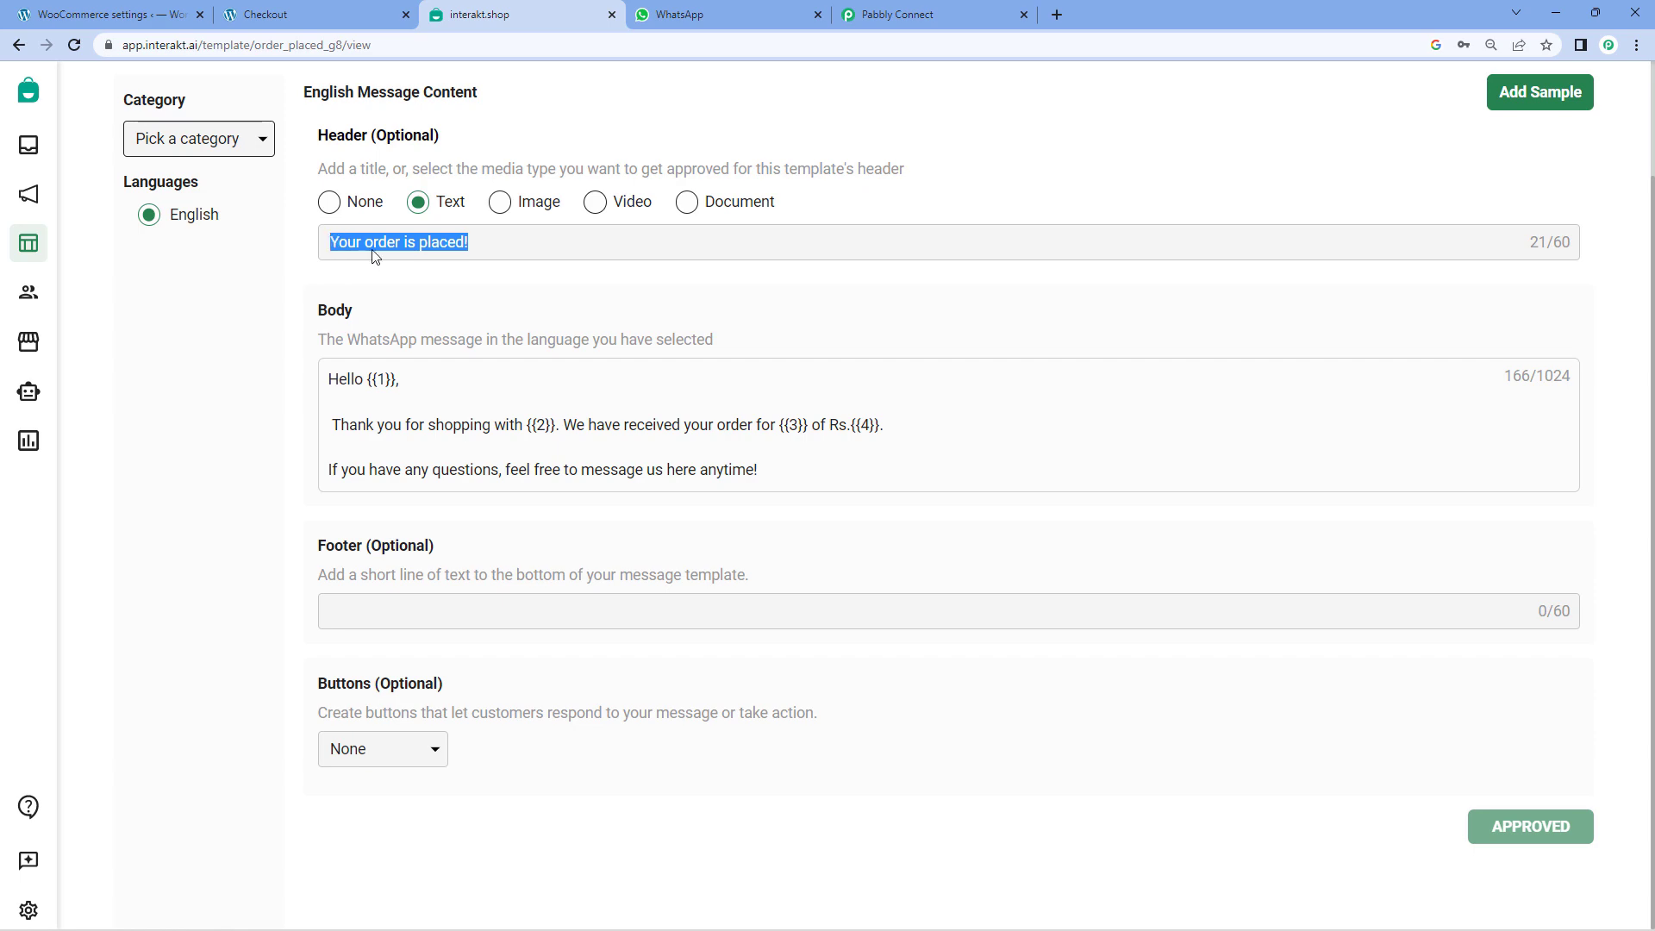
{"action": "left_click", "coordinate": [888, 14]}
{"action": "left_click", "coordinate": [689, 15]}
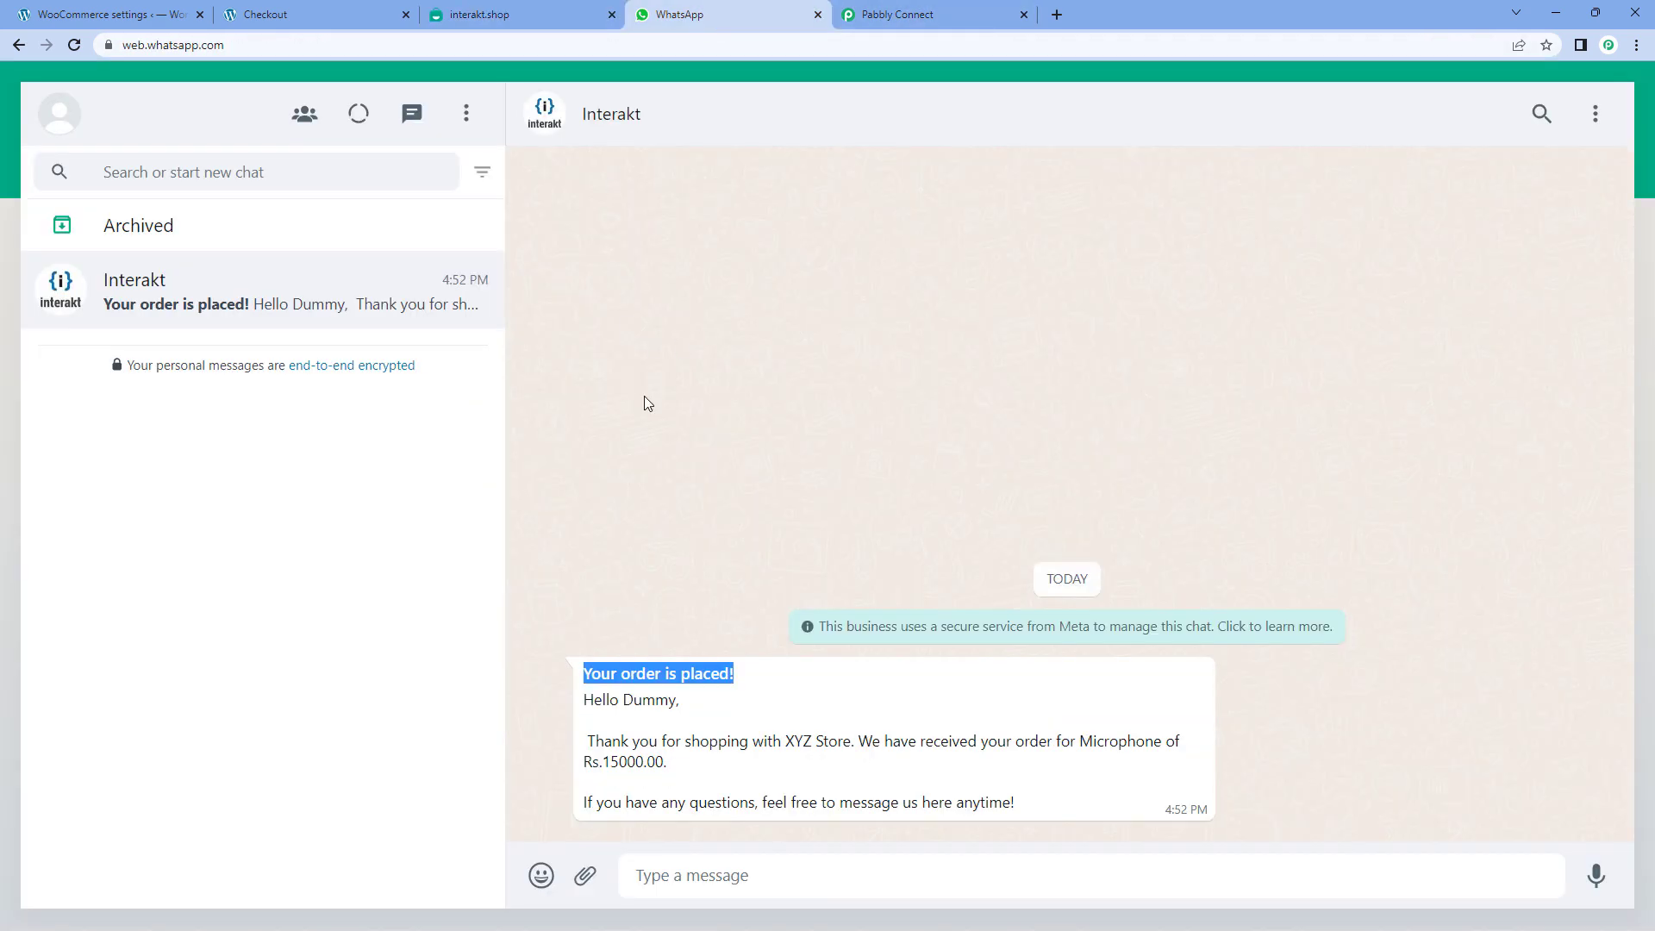
Check the customer name Dummy and store XYZ Store against the checkout page and template's {{2}}.
{"action": "double_click", "coordinate": [646, 700]}
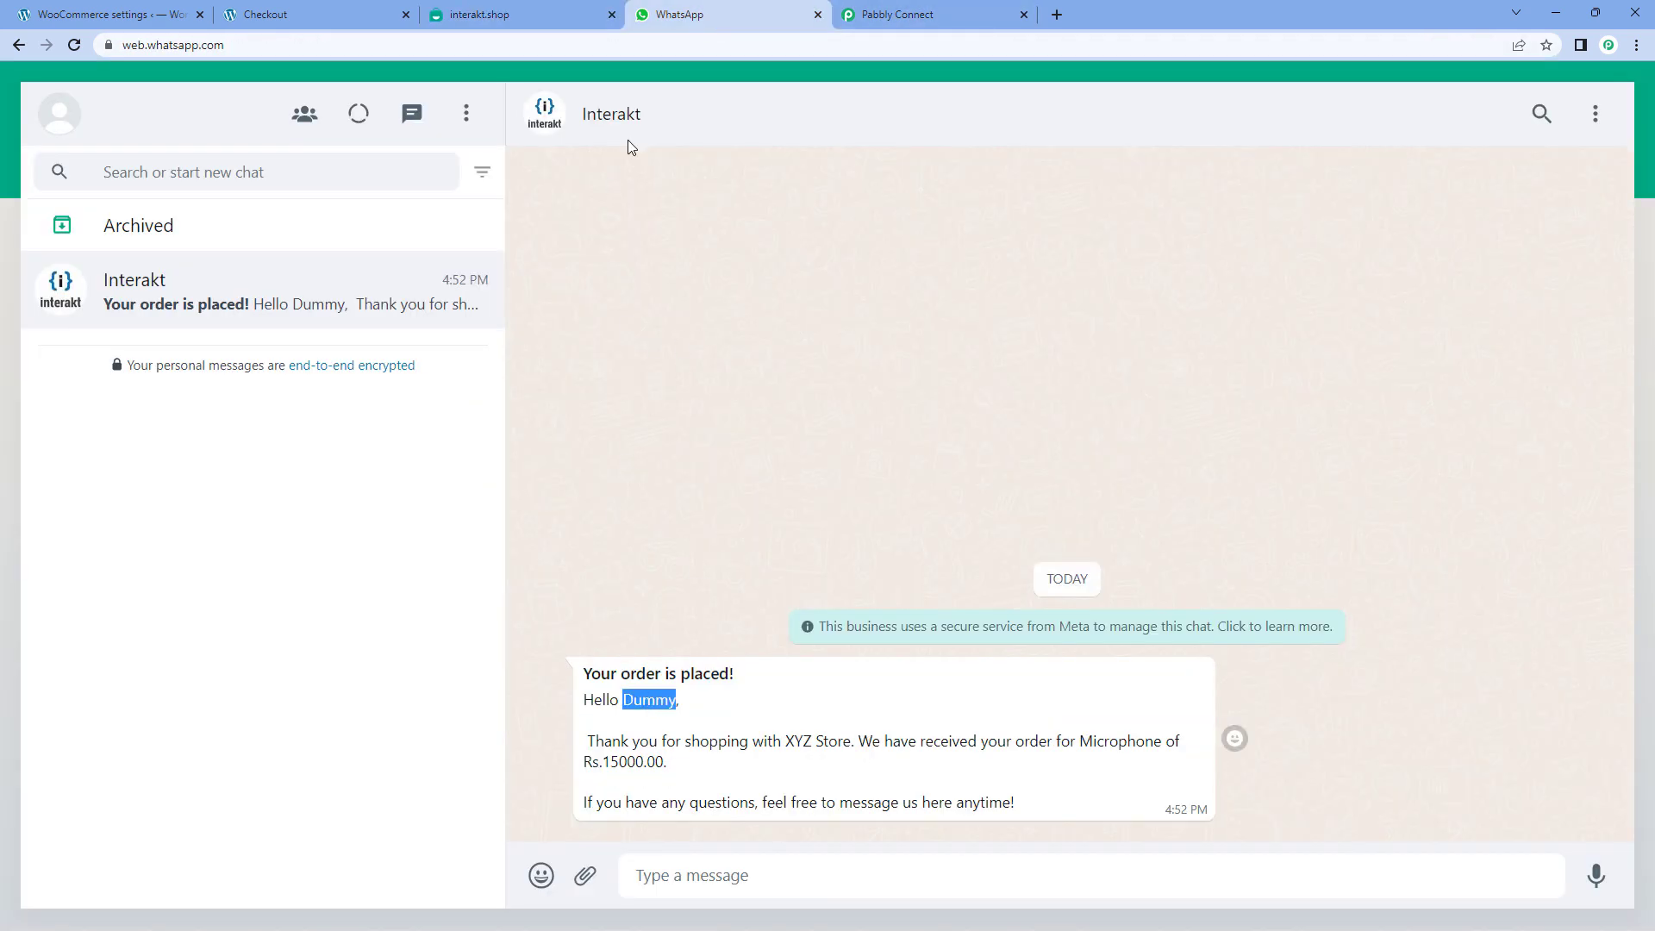
{"action": "left_click", "coordinate": [355, 8]}
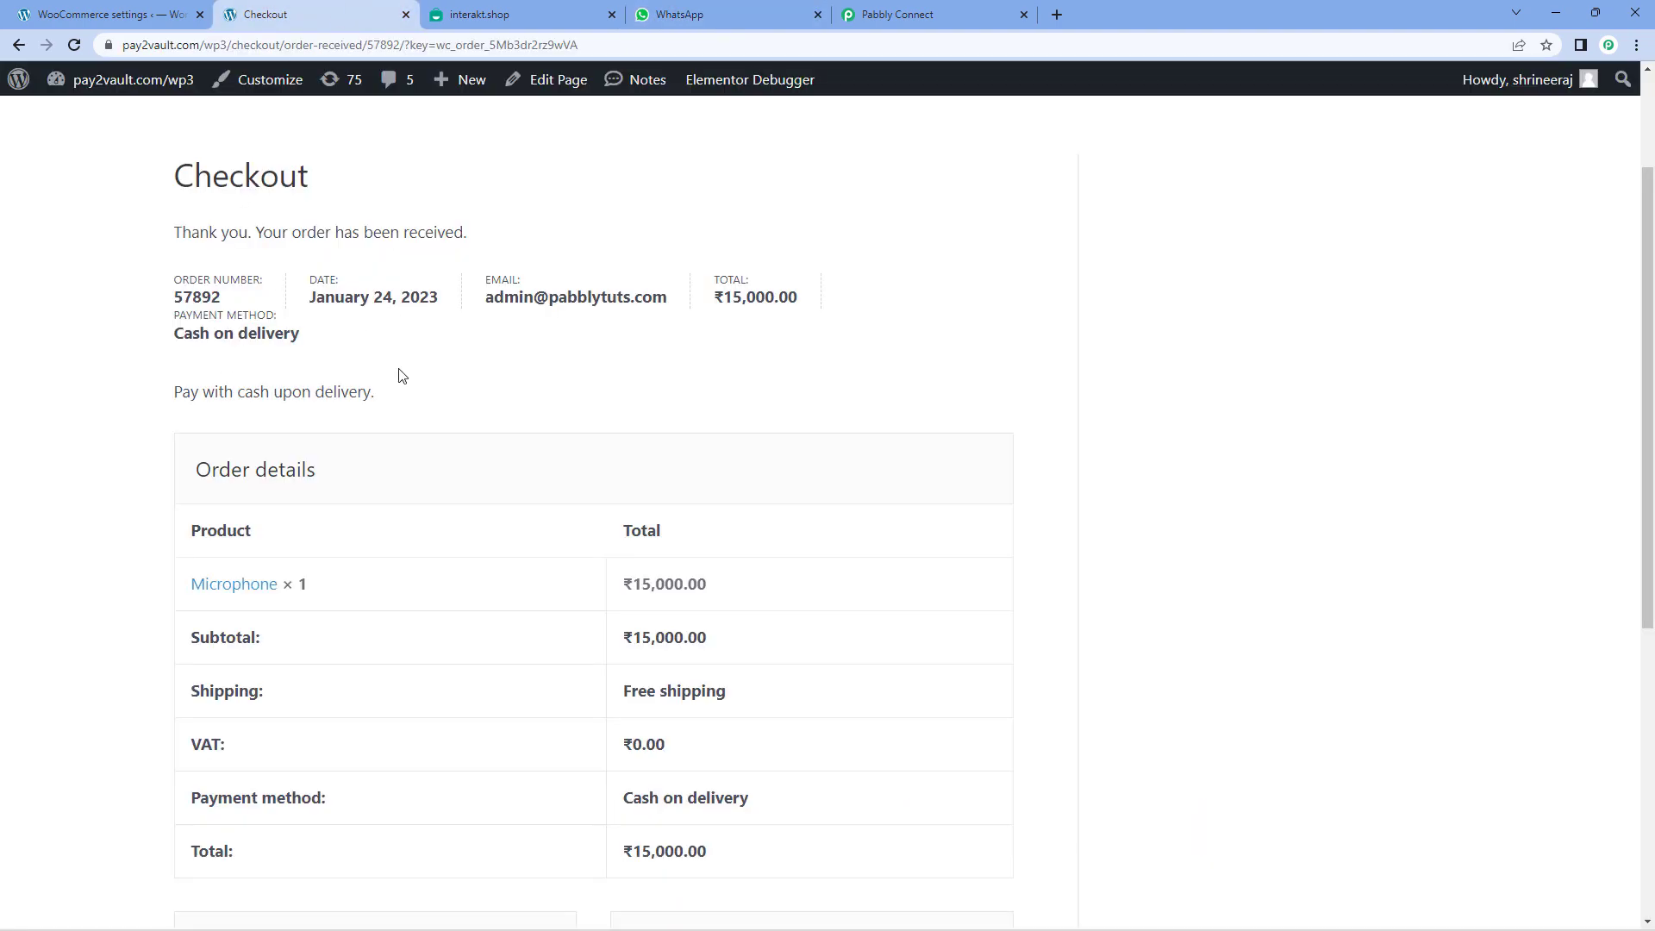
{"action": "left_click", "coordinate": [788, 11]}
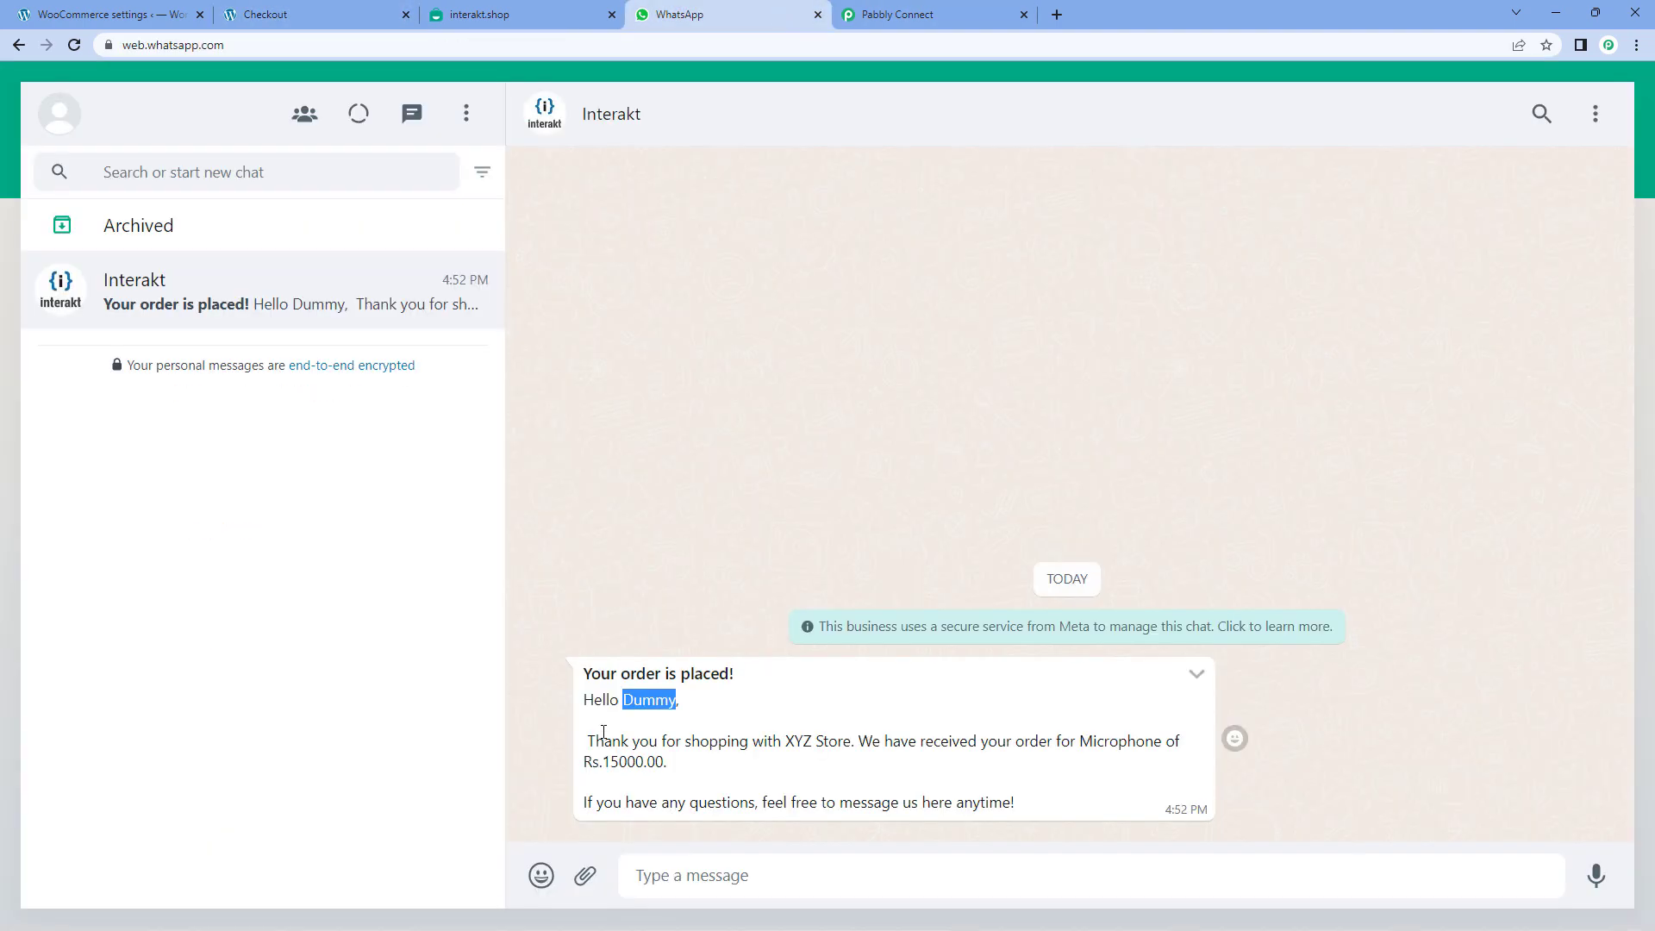
{"action": "left_click_drag", "start_coordinate": [791, 745], "coordinate": [852, 743]}
{"action": "left_click", "coordinate": [998, 10]}
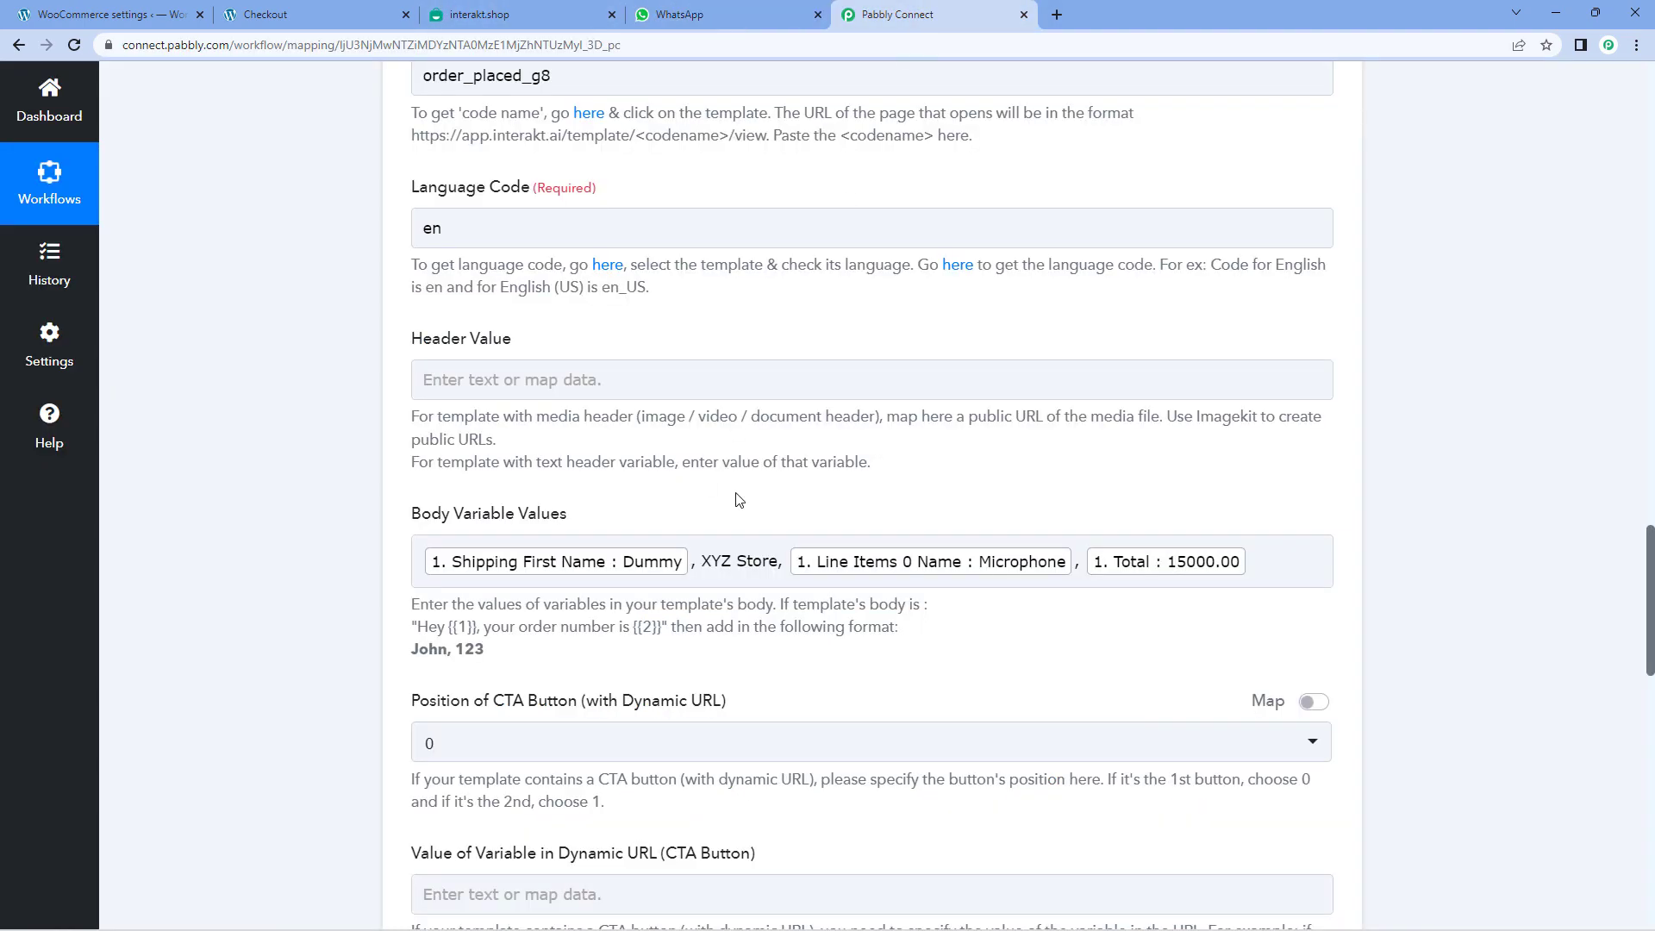
{"action": "left_click", "coordinate": [474, 14]}
{"action": "double_click", "coordinate": [550, 423]}
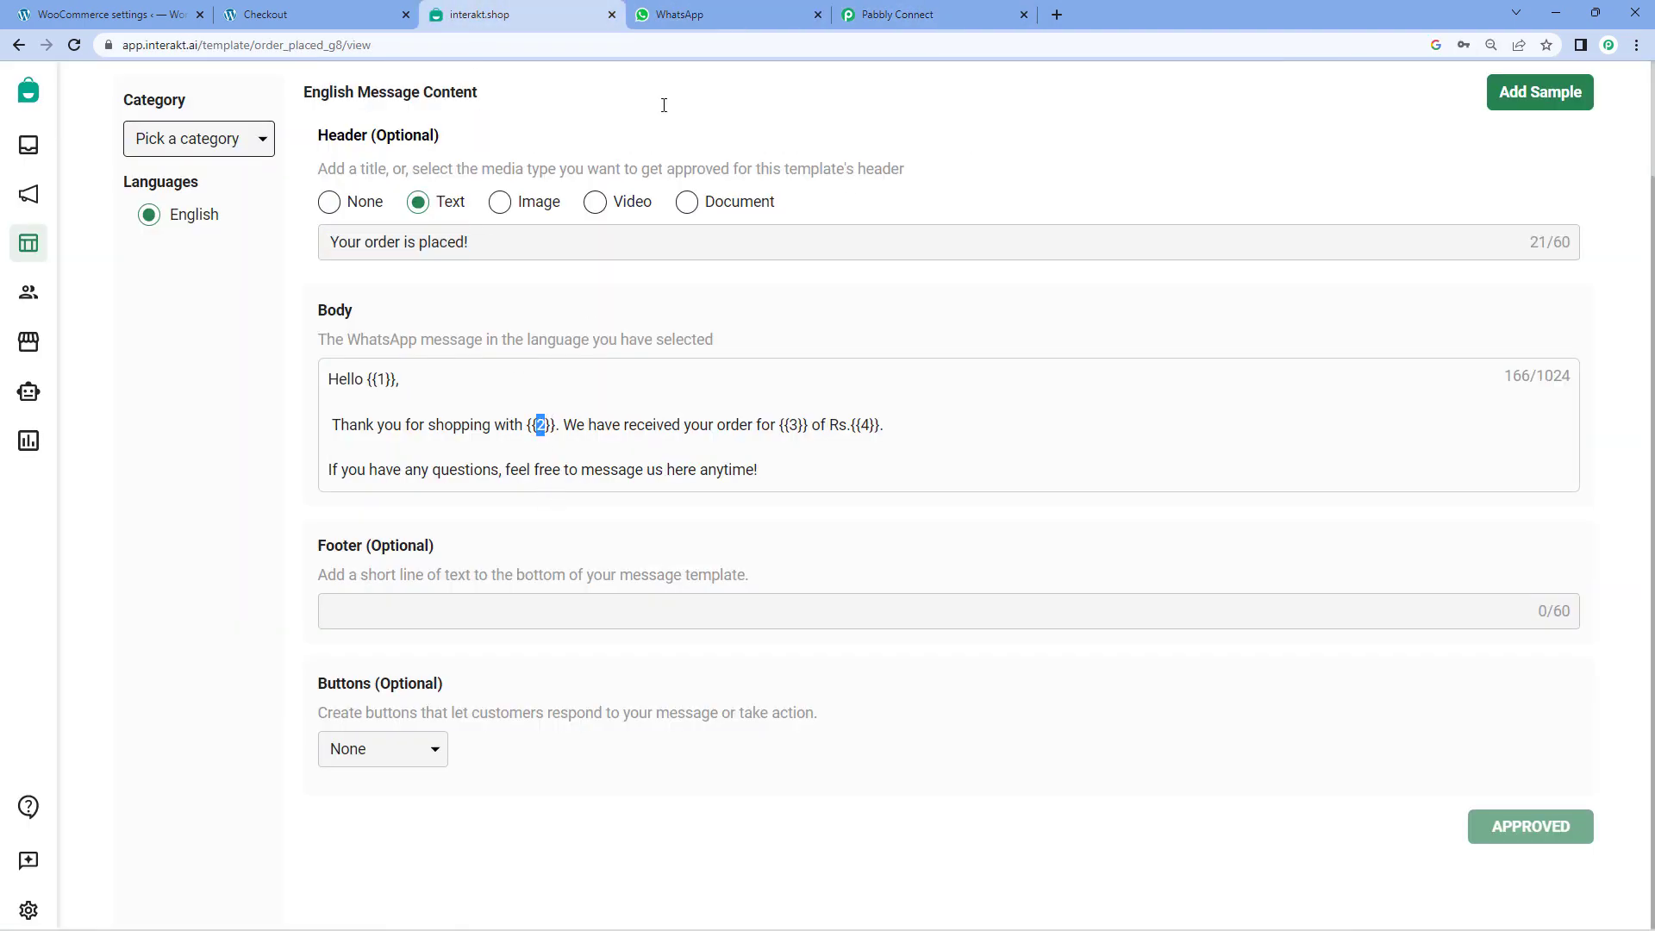
{"action": "left_click", "coordinate": [716, 14]}
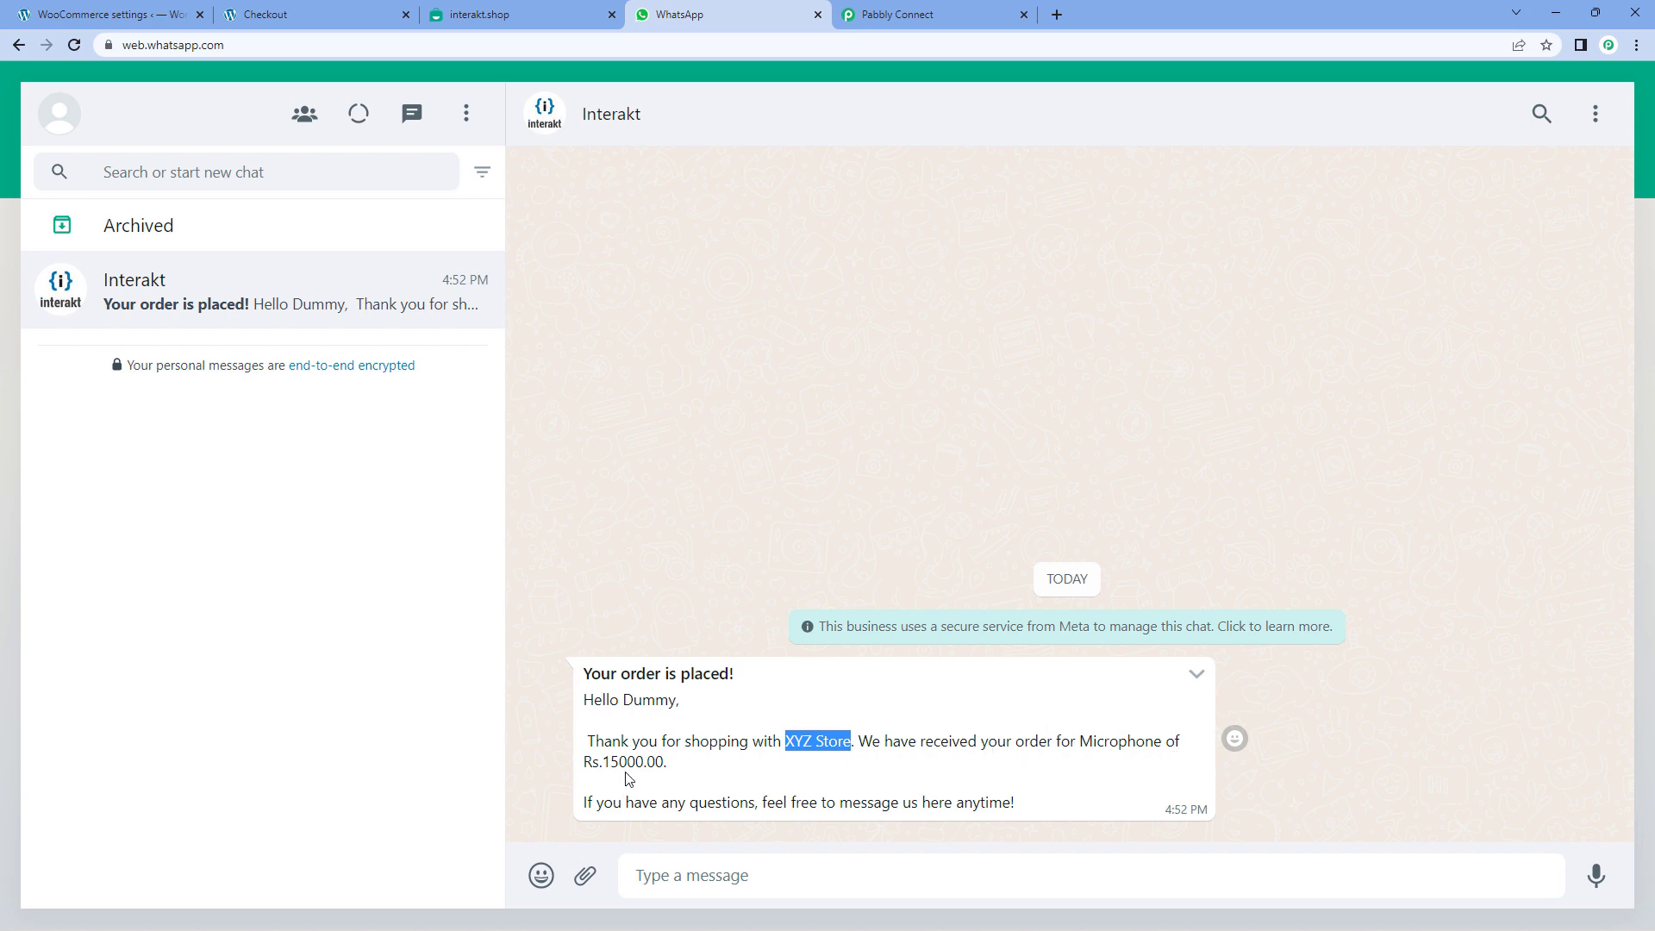
Verify the product Microphone against the order page, then return to the Pabbly Connect workflow.
{"action": "double_click", "coordinate": [1141, 741]}
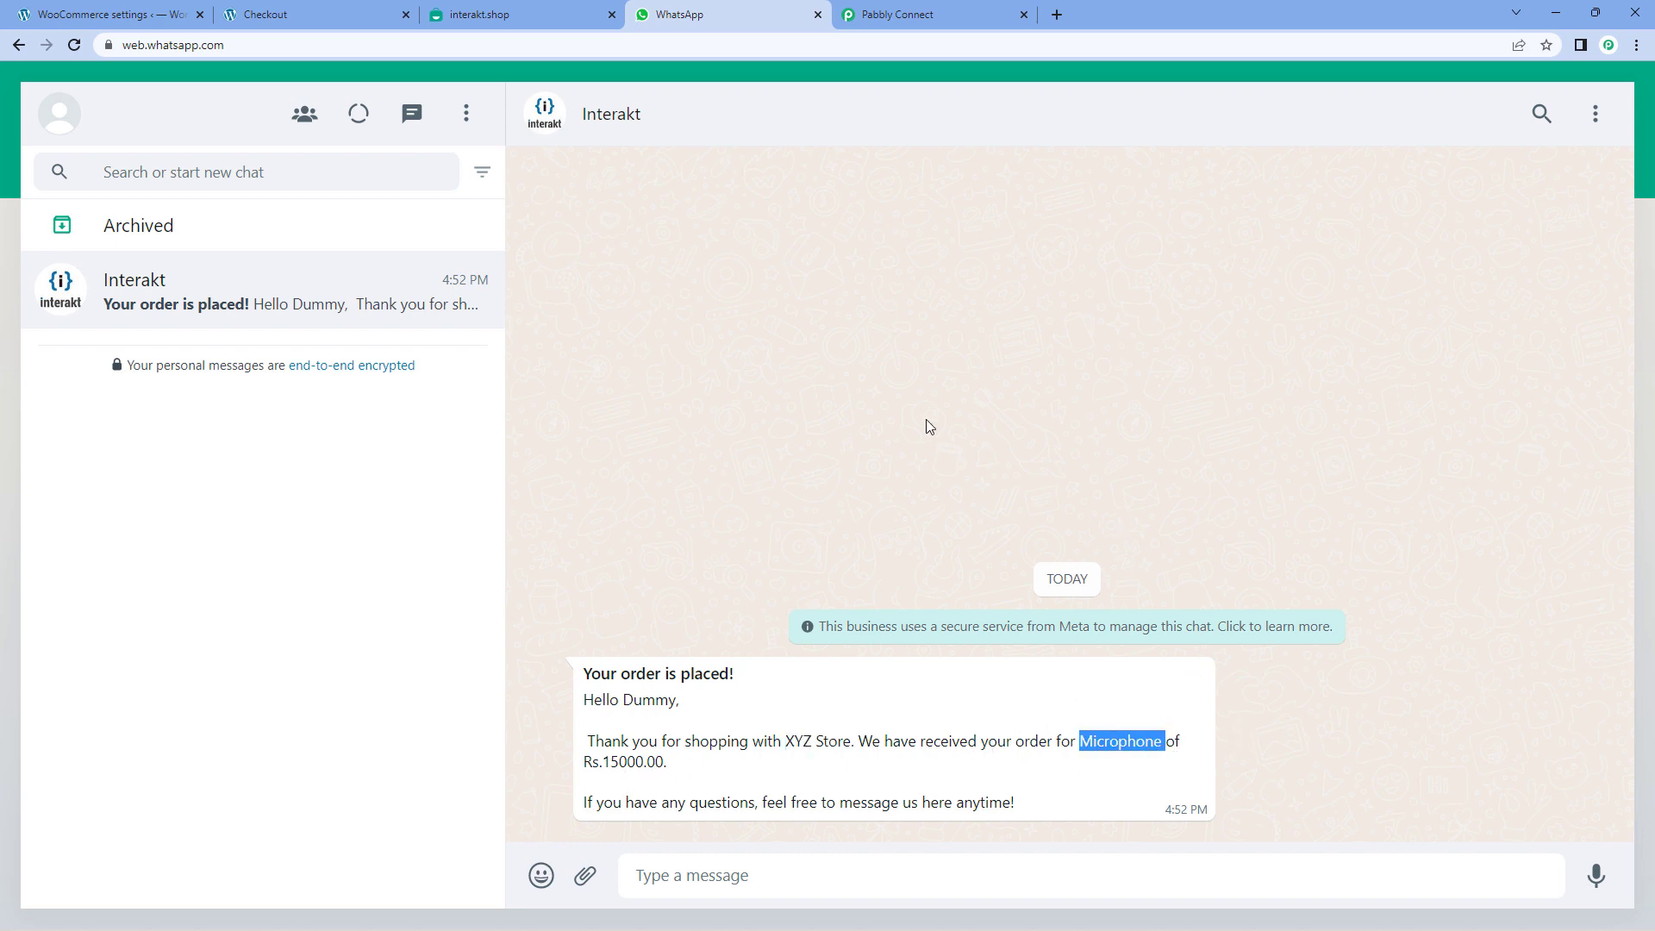
{"action": "left_click", "coordinate": [330, 7]}
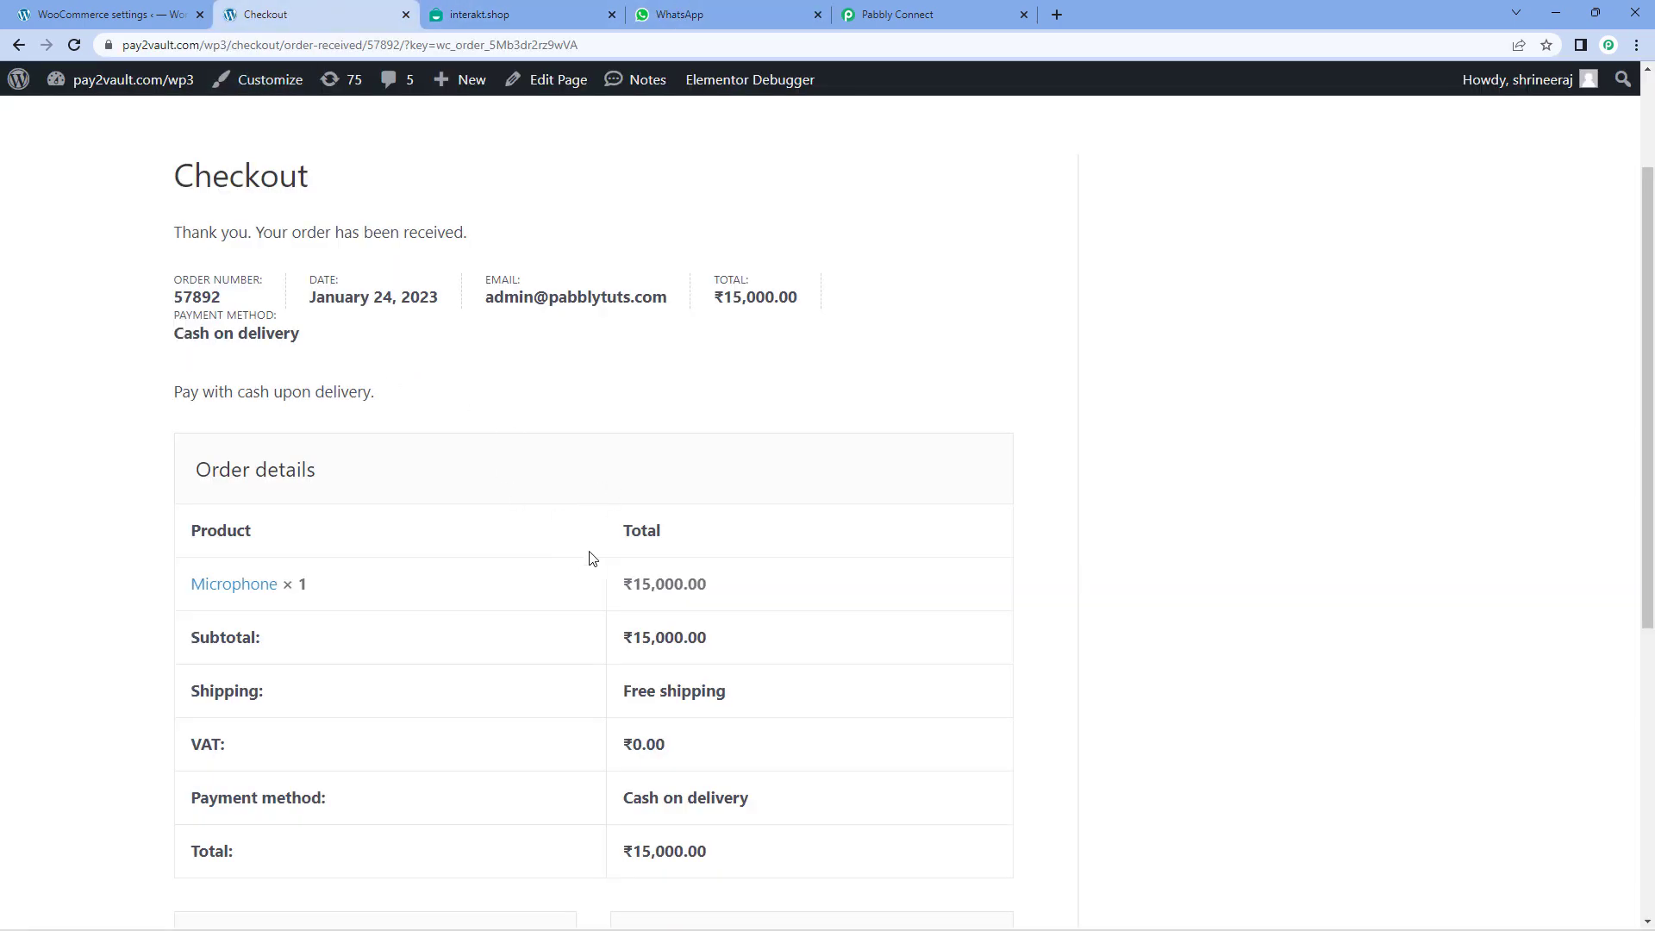
{"action": "left_click", "coordinate": [711, 5]}
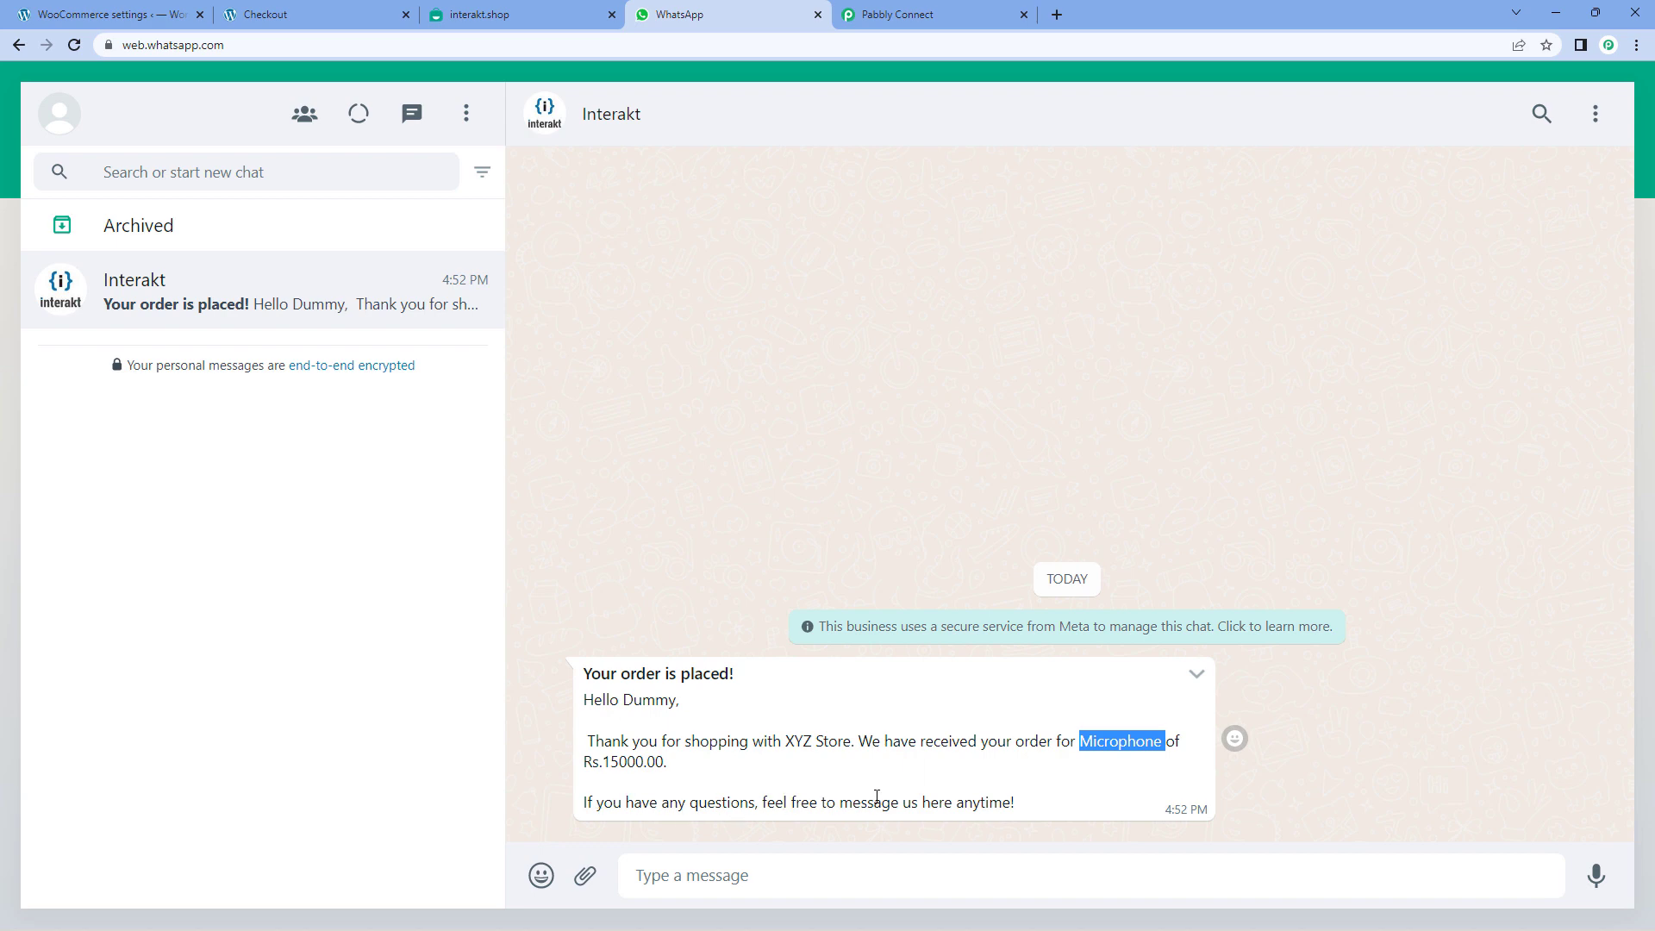
{"action": "left_click", "coordinate": [966, 760]}
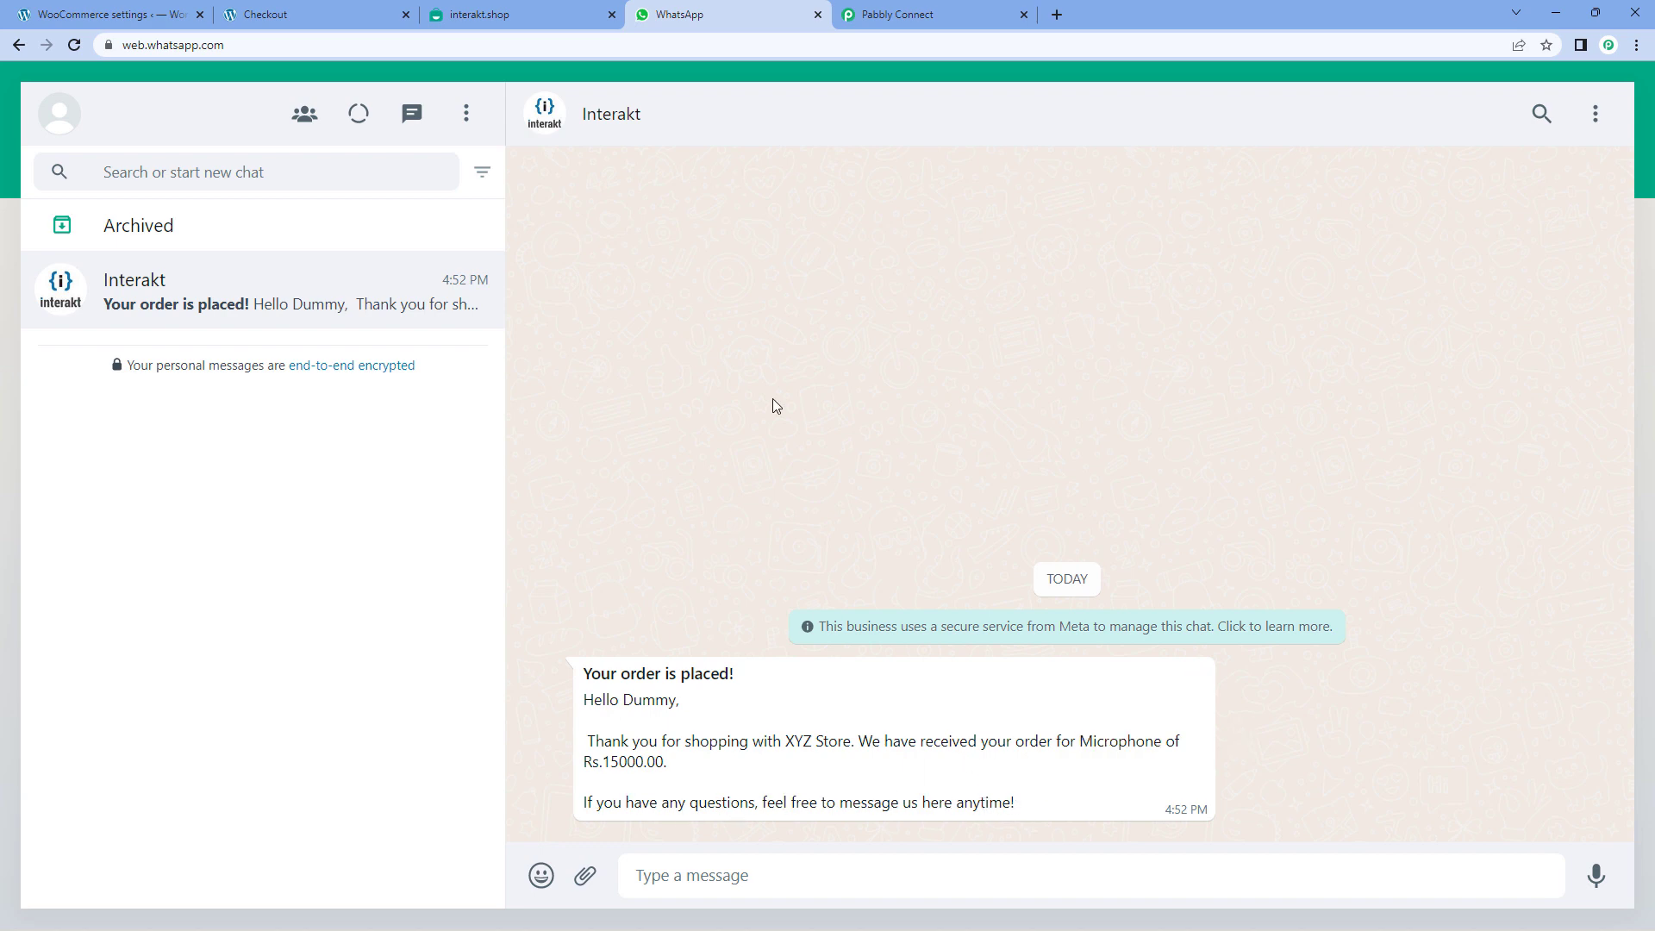
{"action": "left_click", "coordinate": [510, 14]}
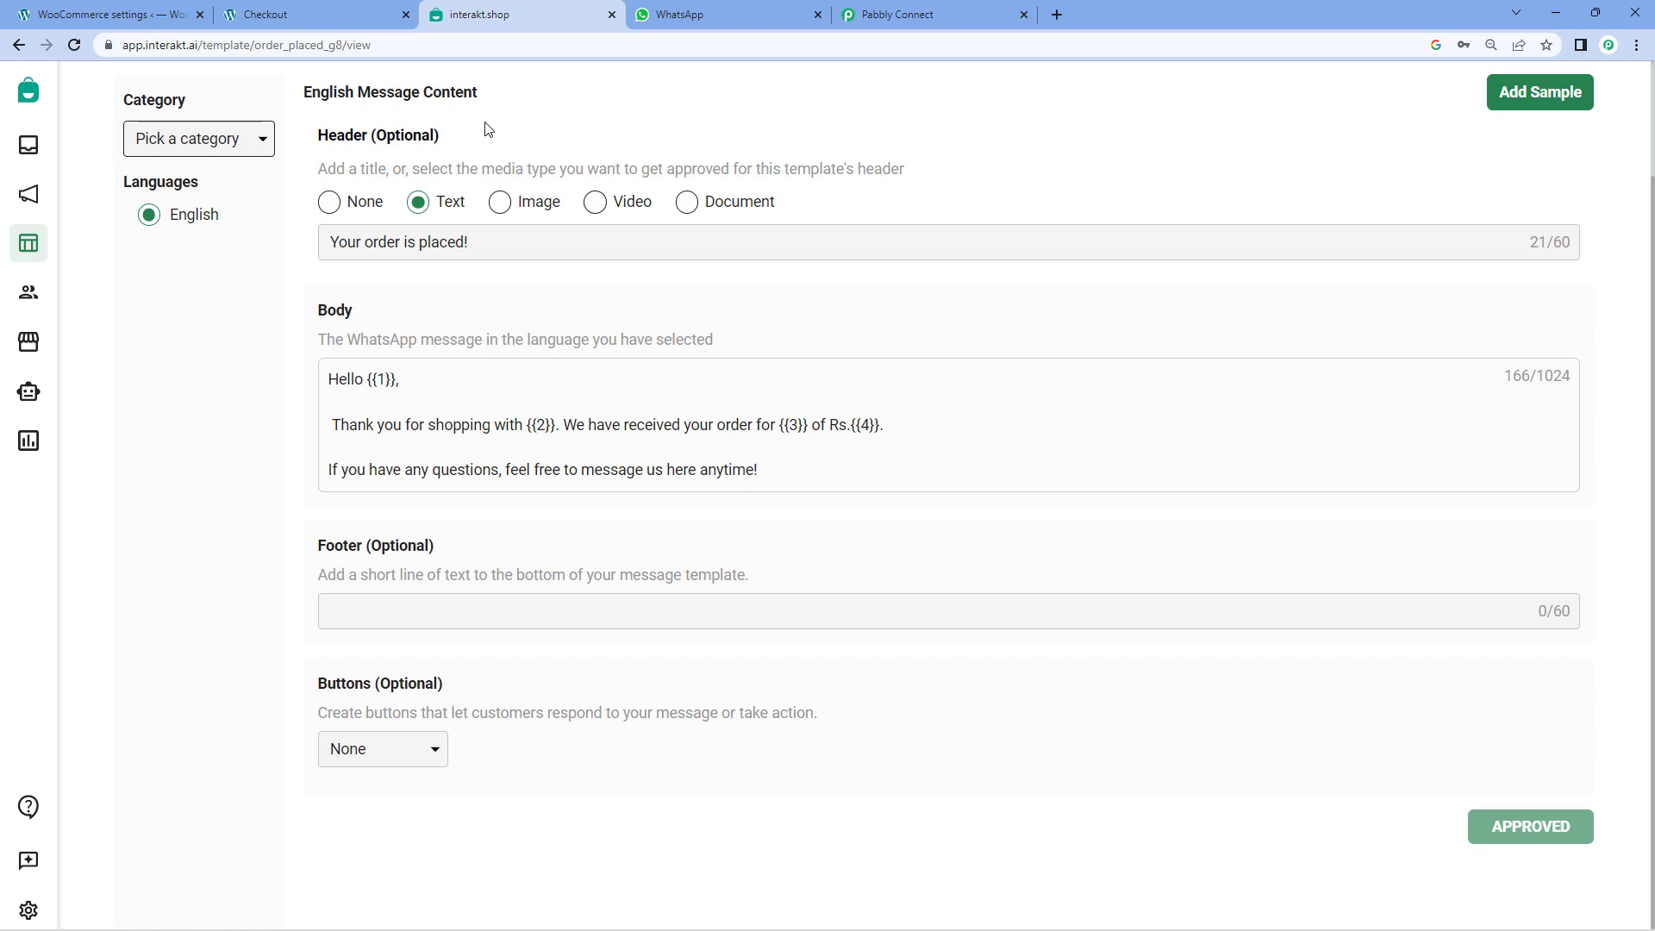
{"action": "left_click", "coordinate": [724, 14]}
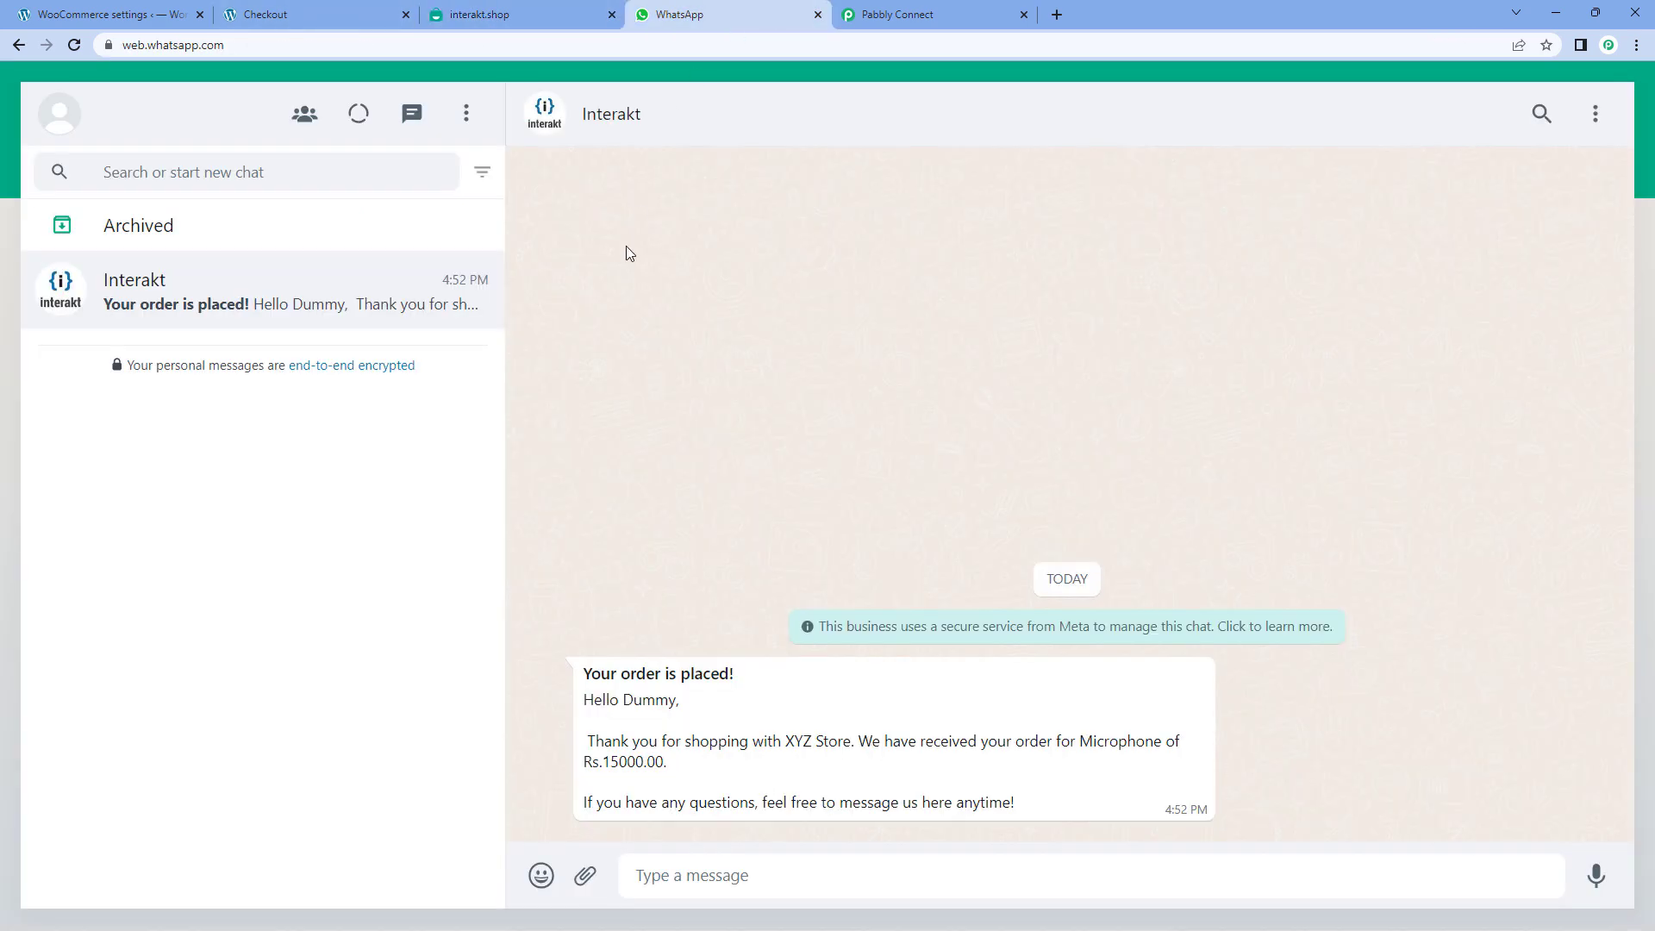
{"action": "left_click", "coordinate": [939, 14]}
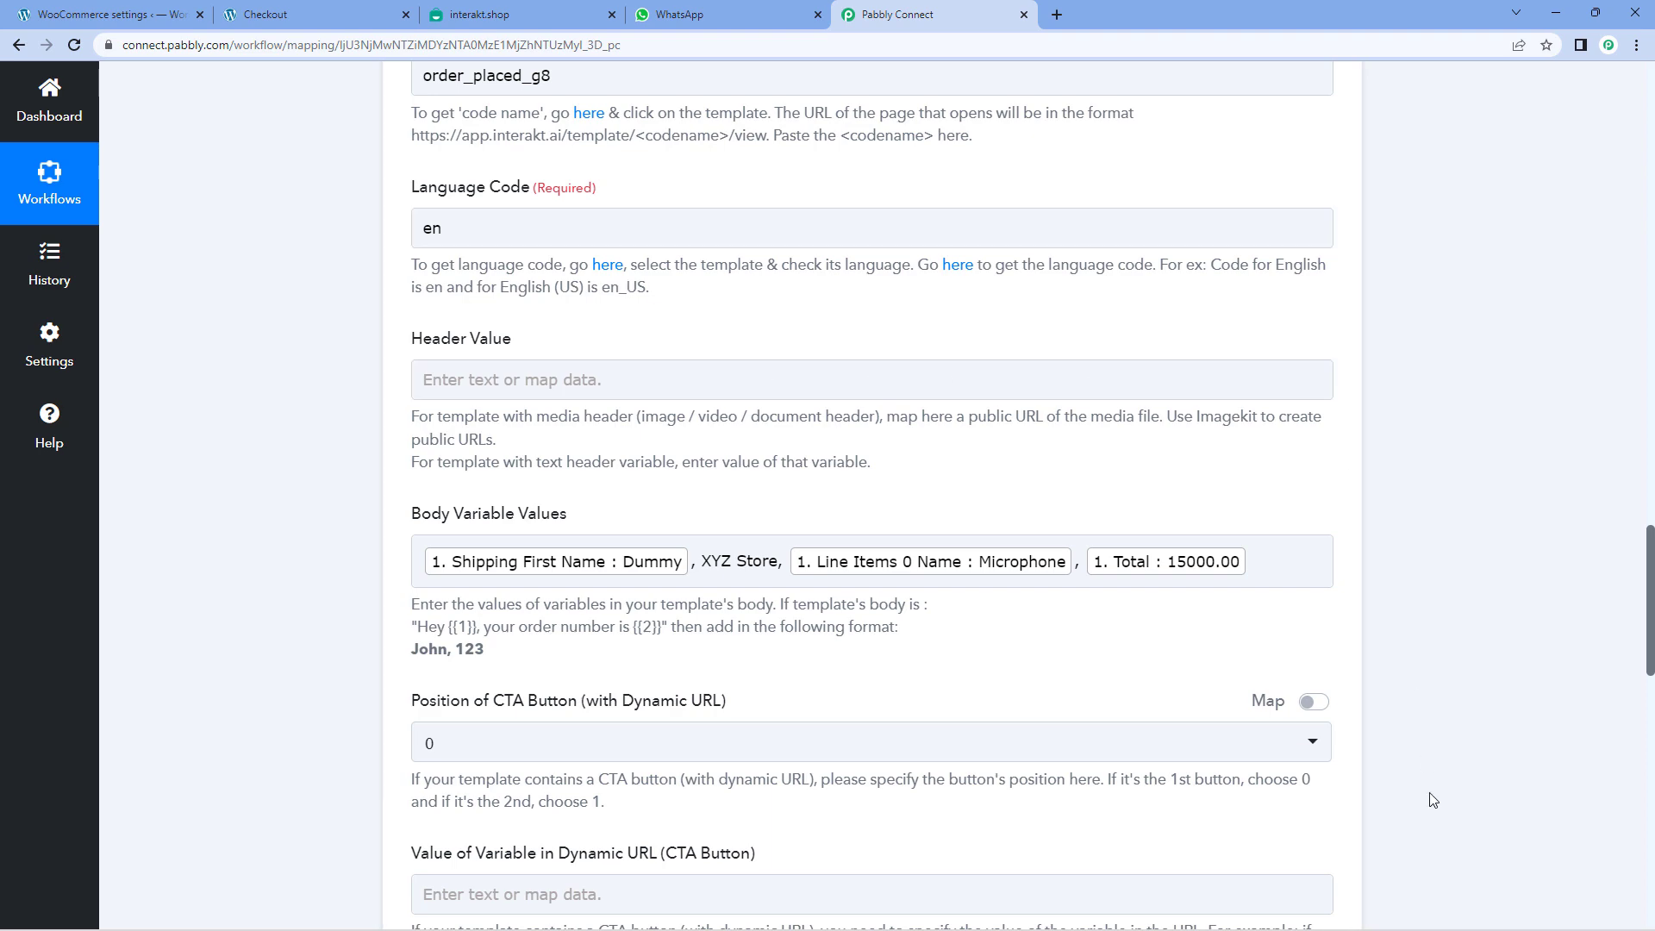
{"action": "scroll", "coordinate": [1379, 586], "scroll_direction": "up", "scroll_amount": 1}
{"action": "scroll", "coordinate": [1379, 603], "scroll_direction": "up", "scroll_amount": 15}
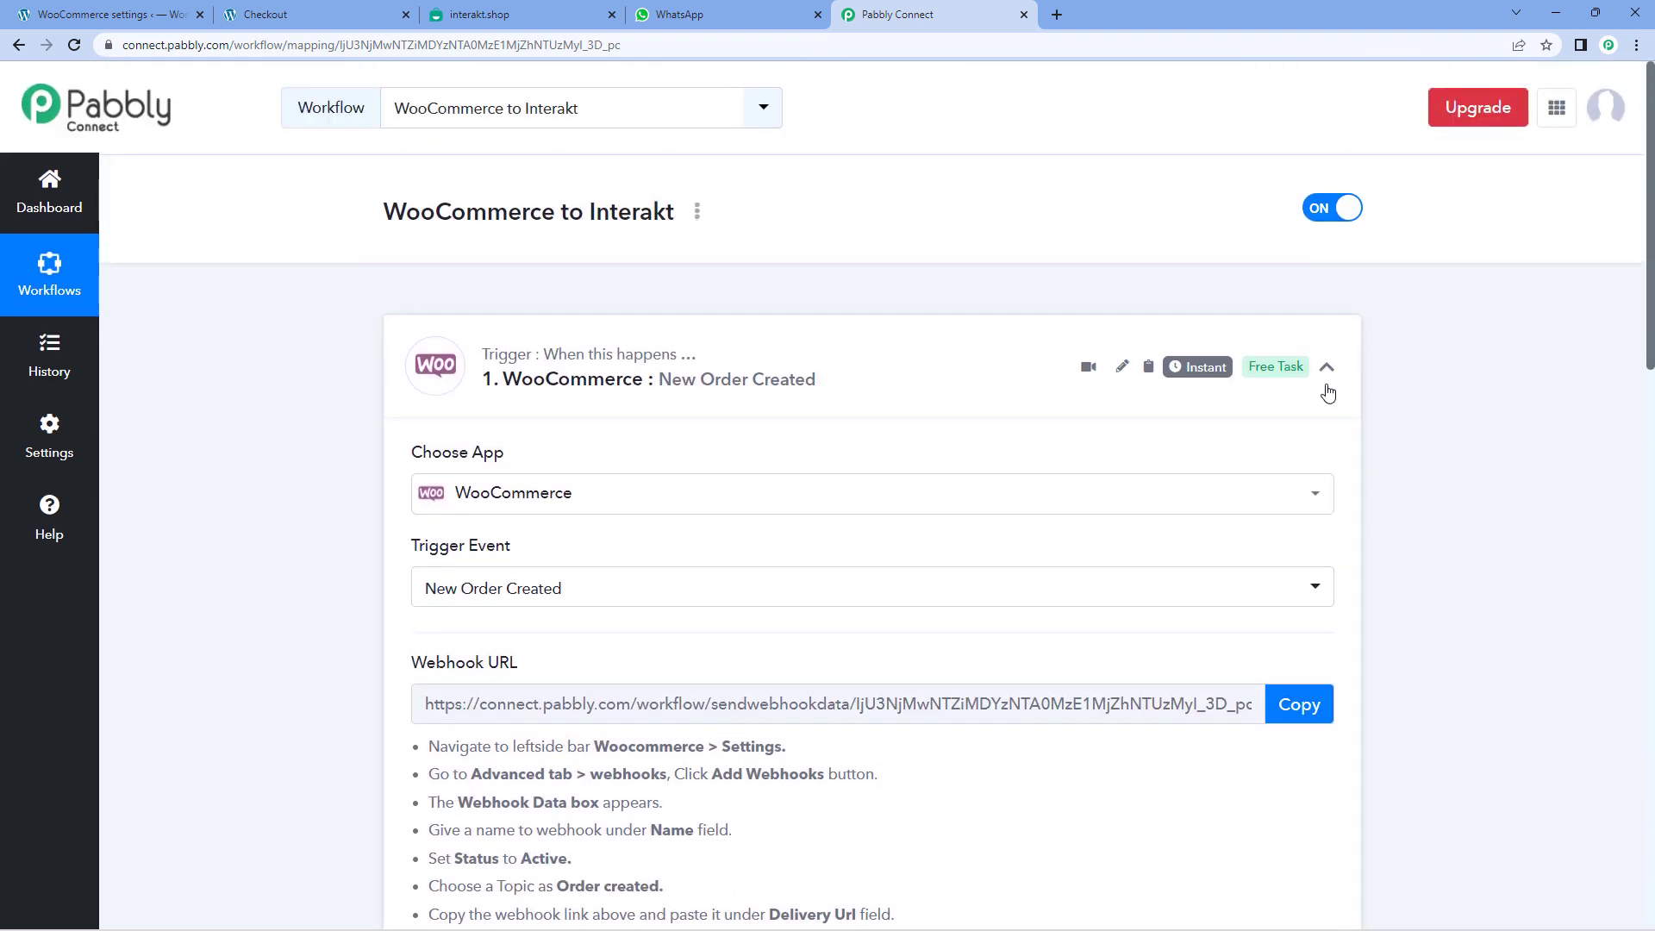
Collapse the WooCommerce trigger step to show both workflow steps, then go back to the order-received page.
{"action": "left_click", "coordinate": [1327, 366]}
{"action": "scroll", "coordinate": [355, 373], "scroll_direction": "down", "scroll_amount": 1}
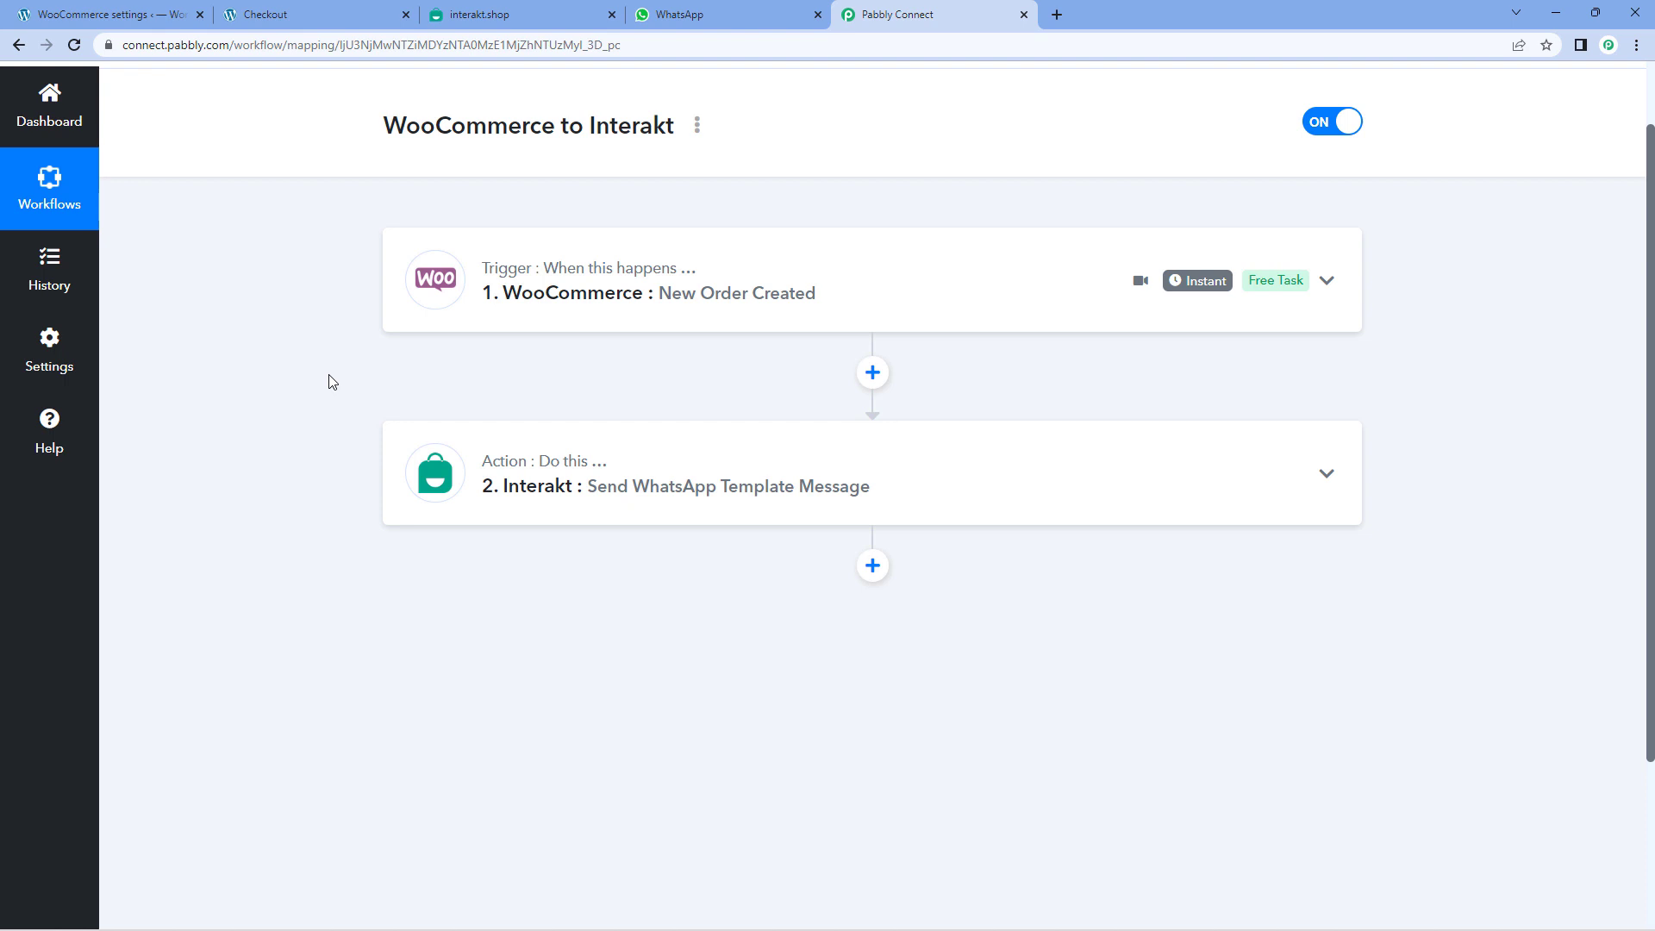
{"action": "left_click", "coordinate": [328, 11]}
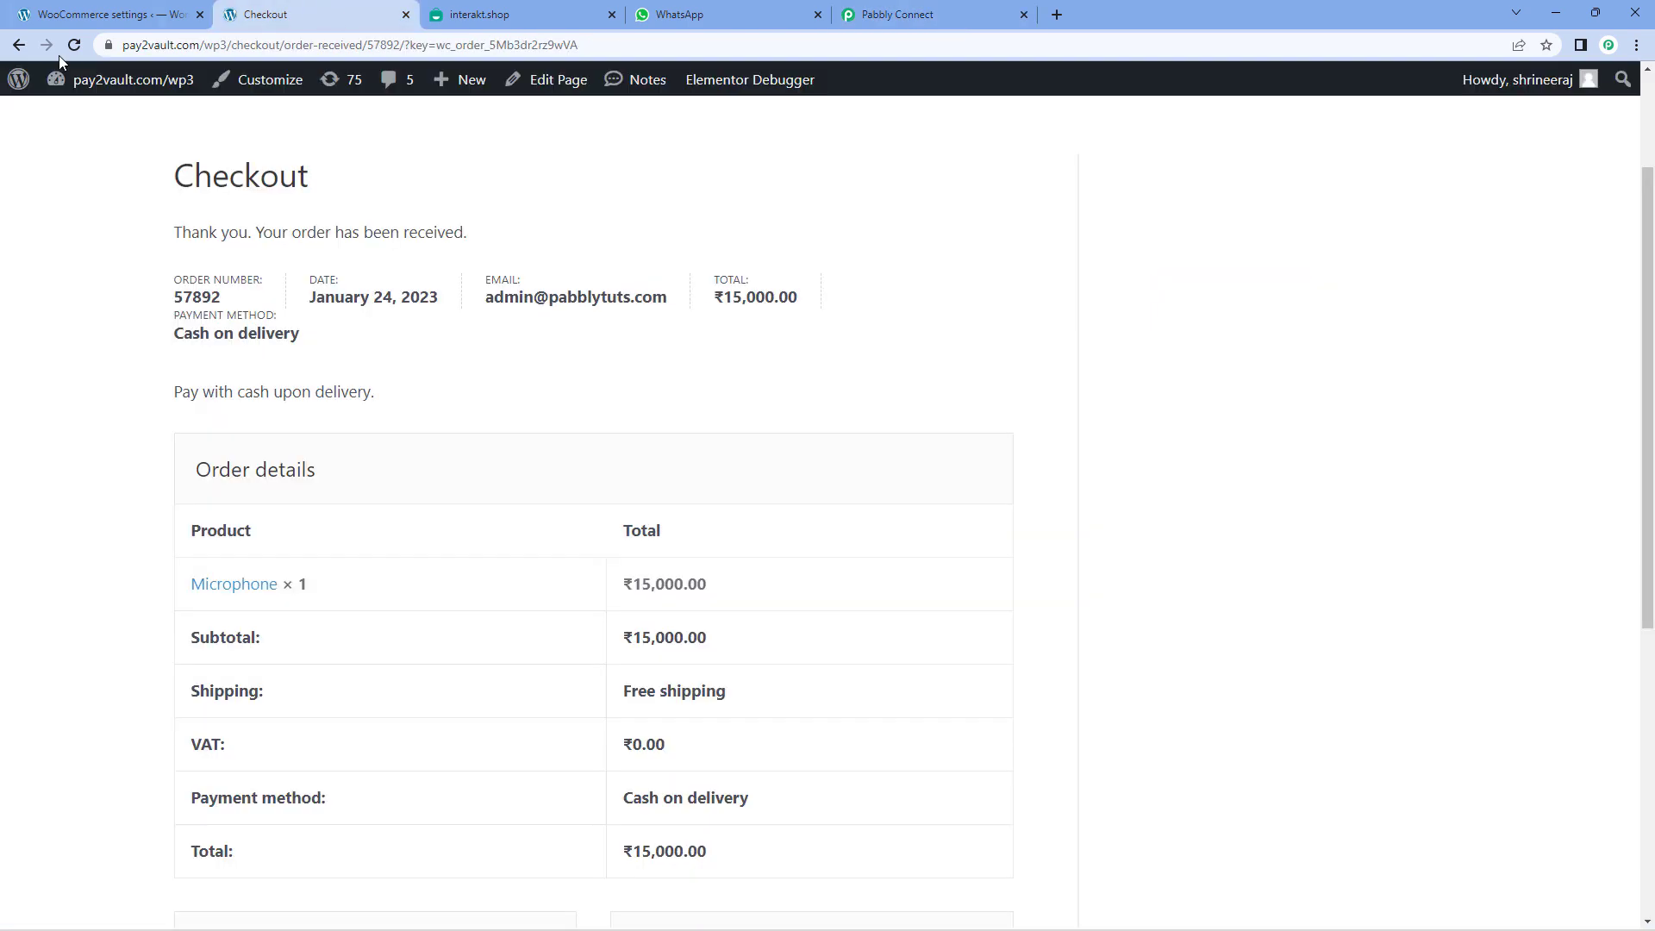
Add the White Round Neck T-shirt to the cart from the shop page and proceed to checkout.
{"action": "left_click", "coordinate": [18, 45]}
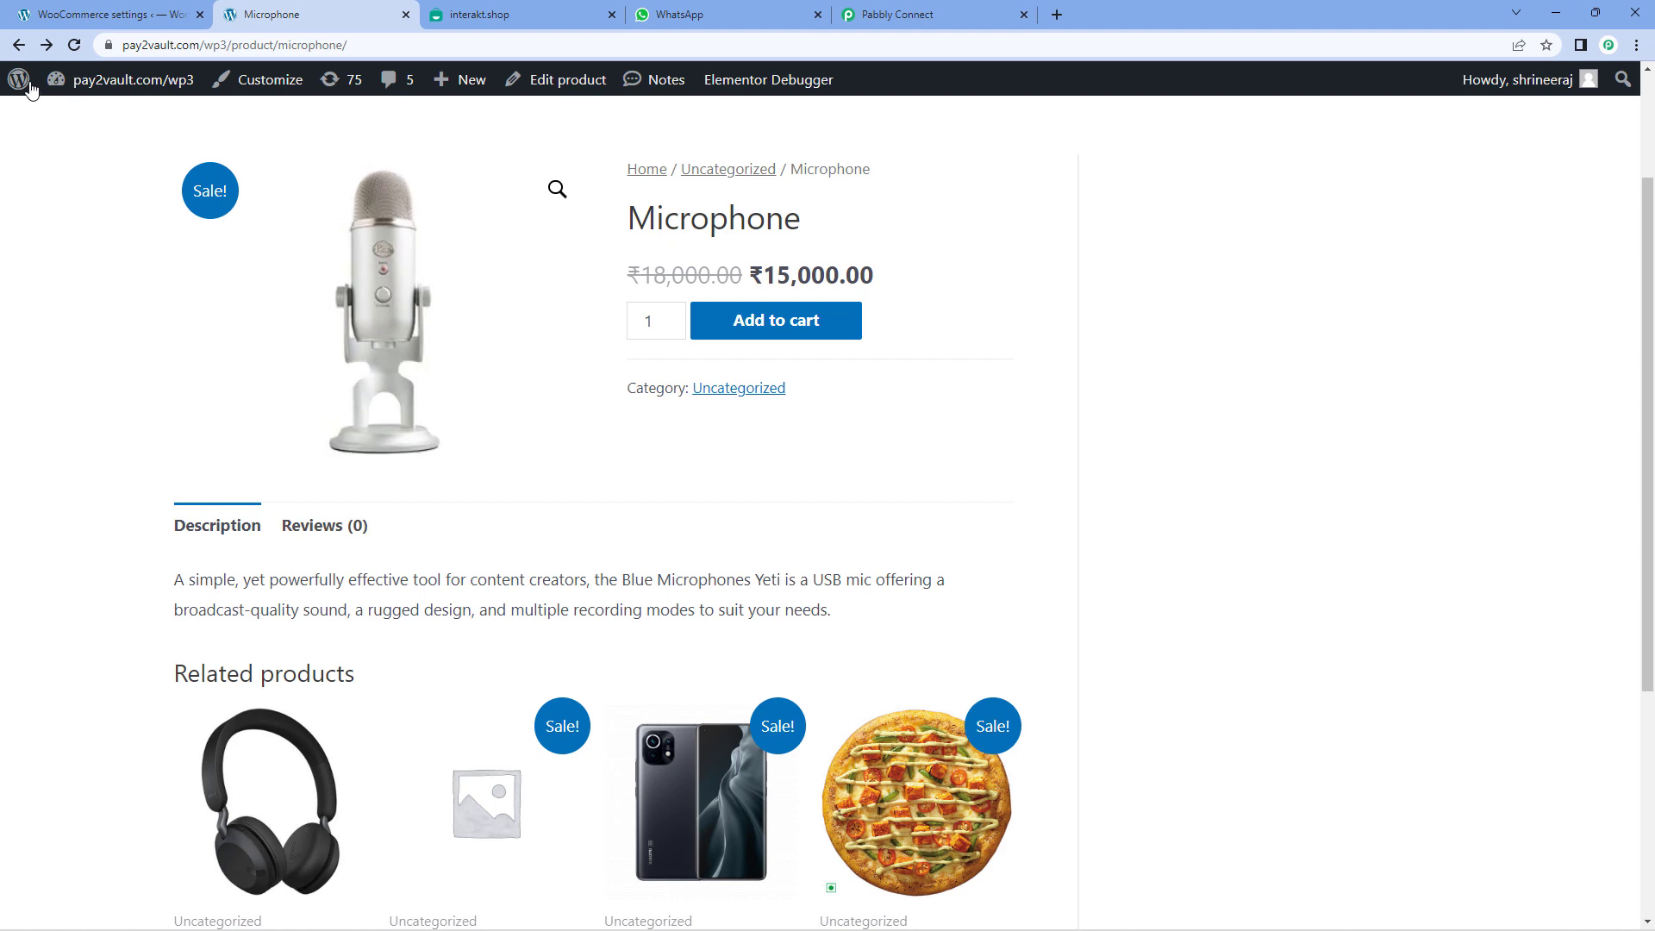
{"action": "left_click", "coordinate": [18, 45]}
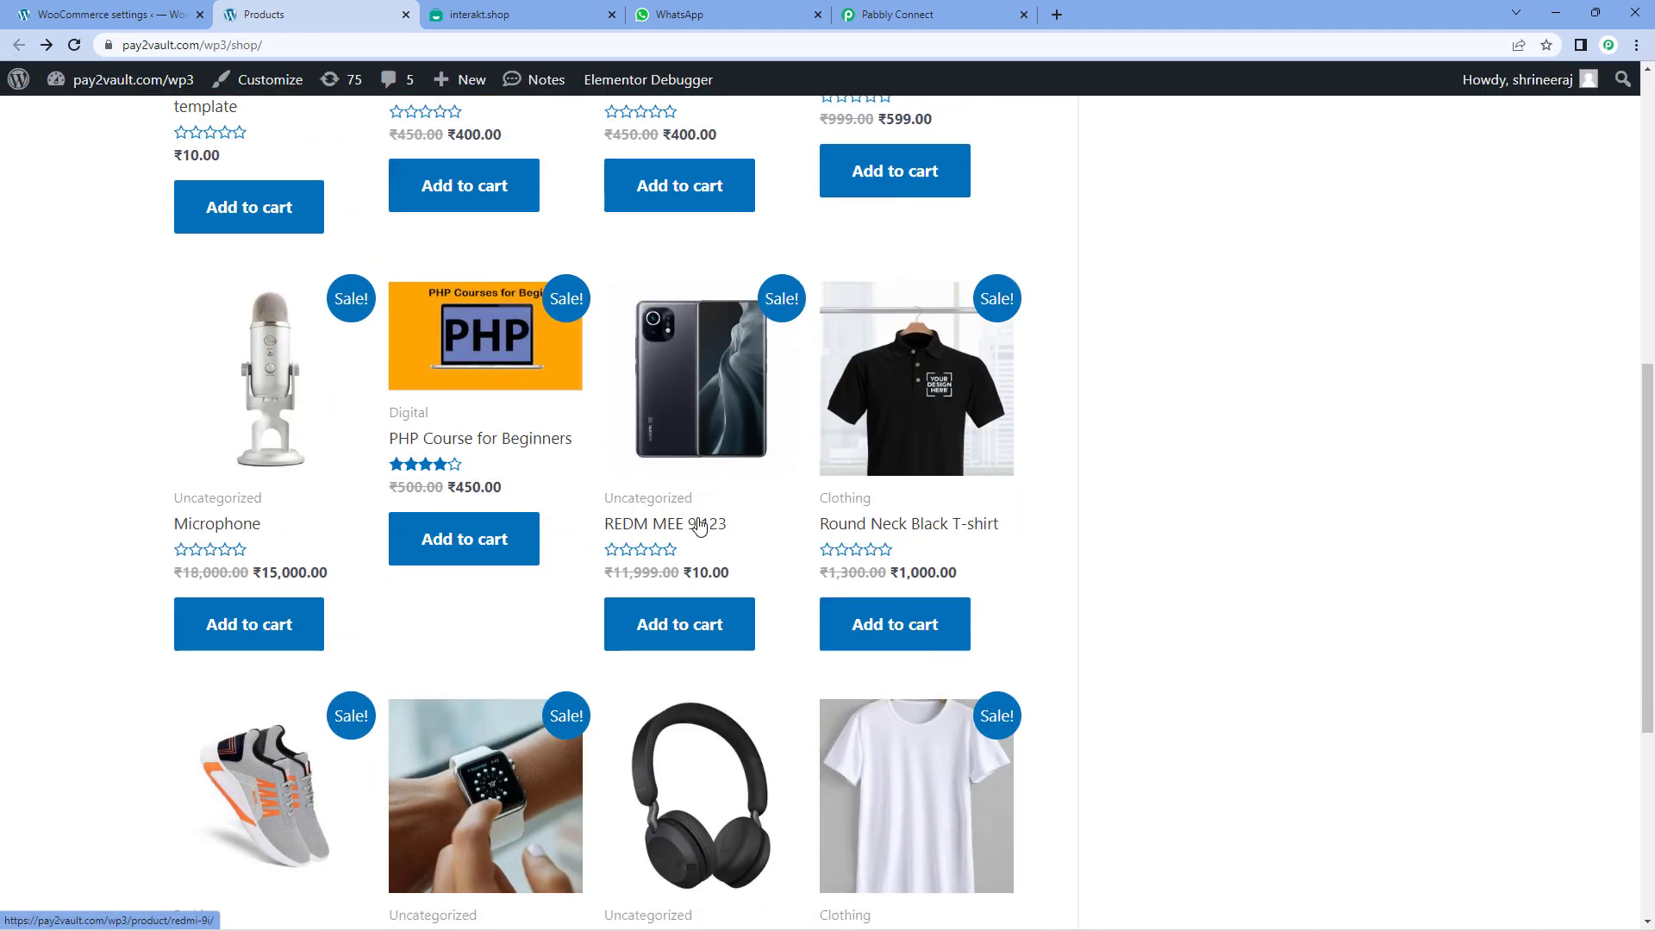
{"action": "scroll", "coordinate": [699, 526], "scroll_direction": "down", "scroll_amount": 4}
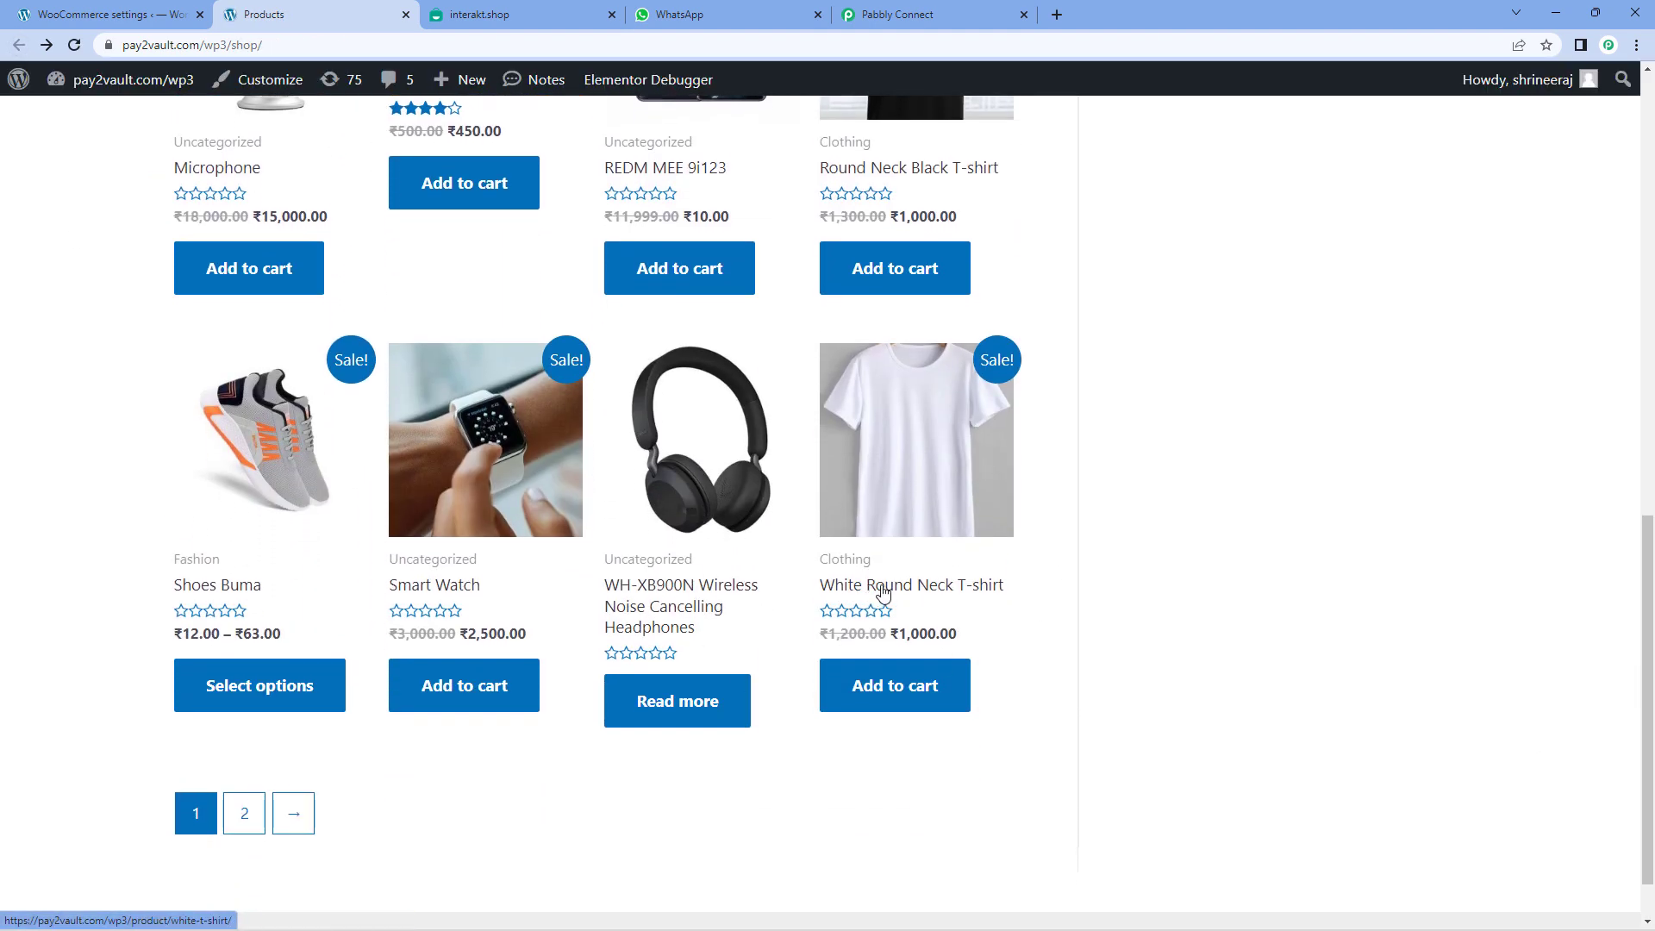
{"action": "left_click", "coordinate": [911, 694]}
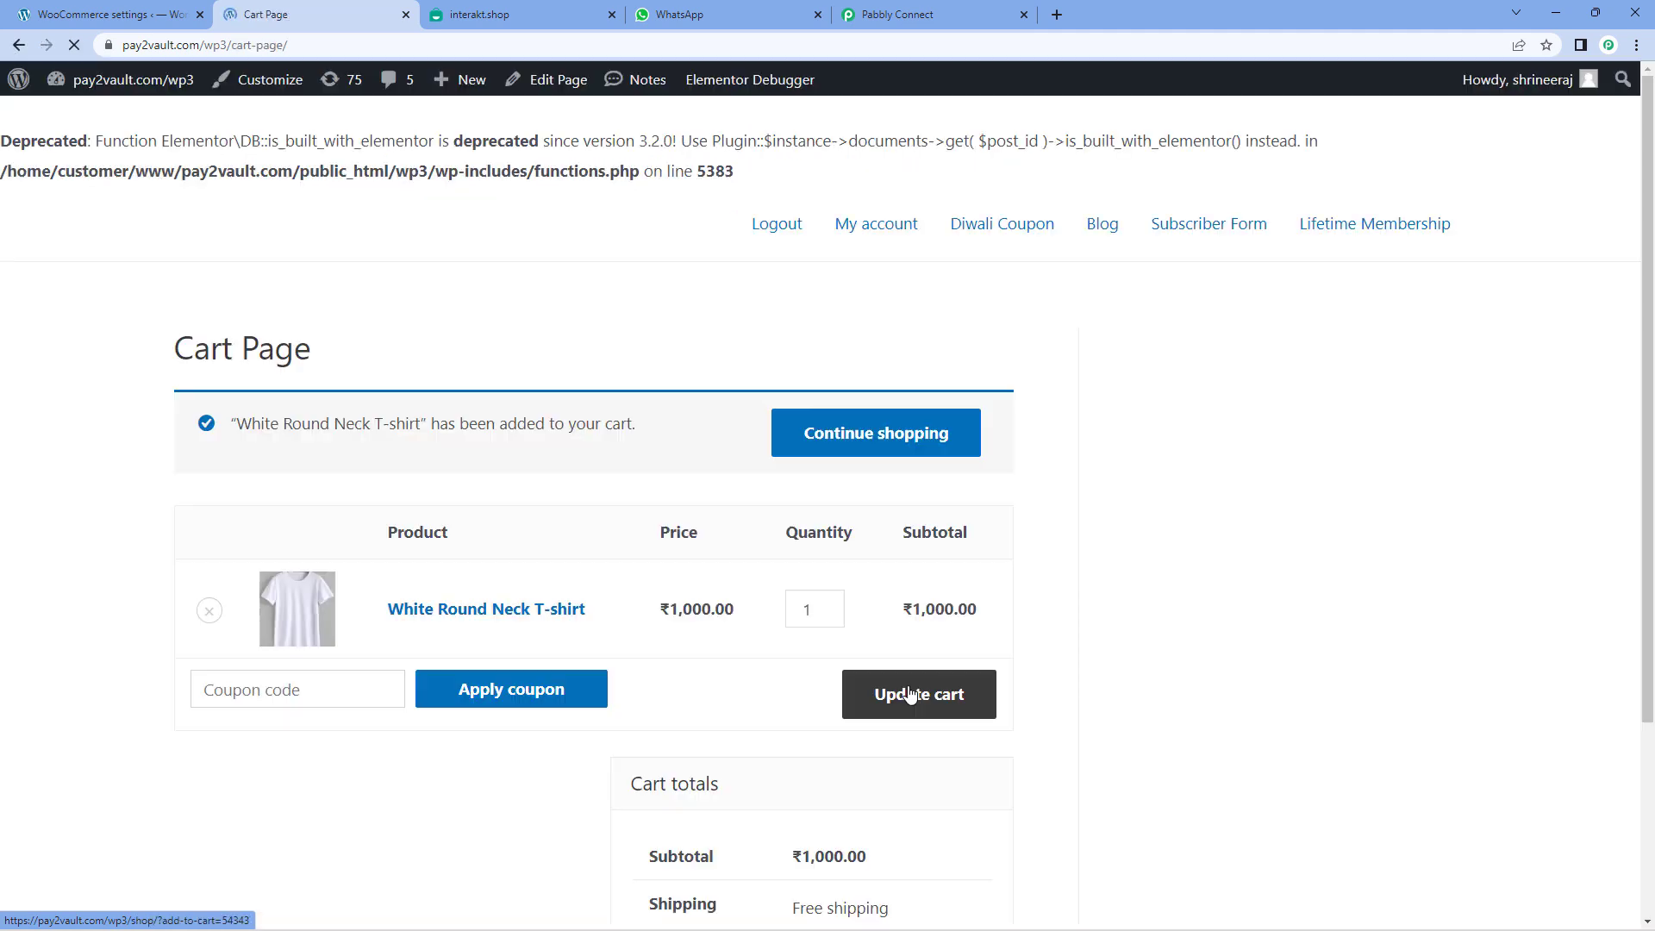
{"action": "scroll", "coordinate": [915, 742], "scroll_direction": "down", "scroll_amount": 5}
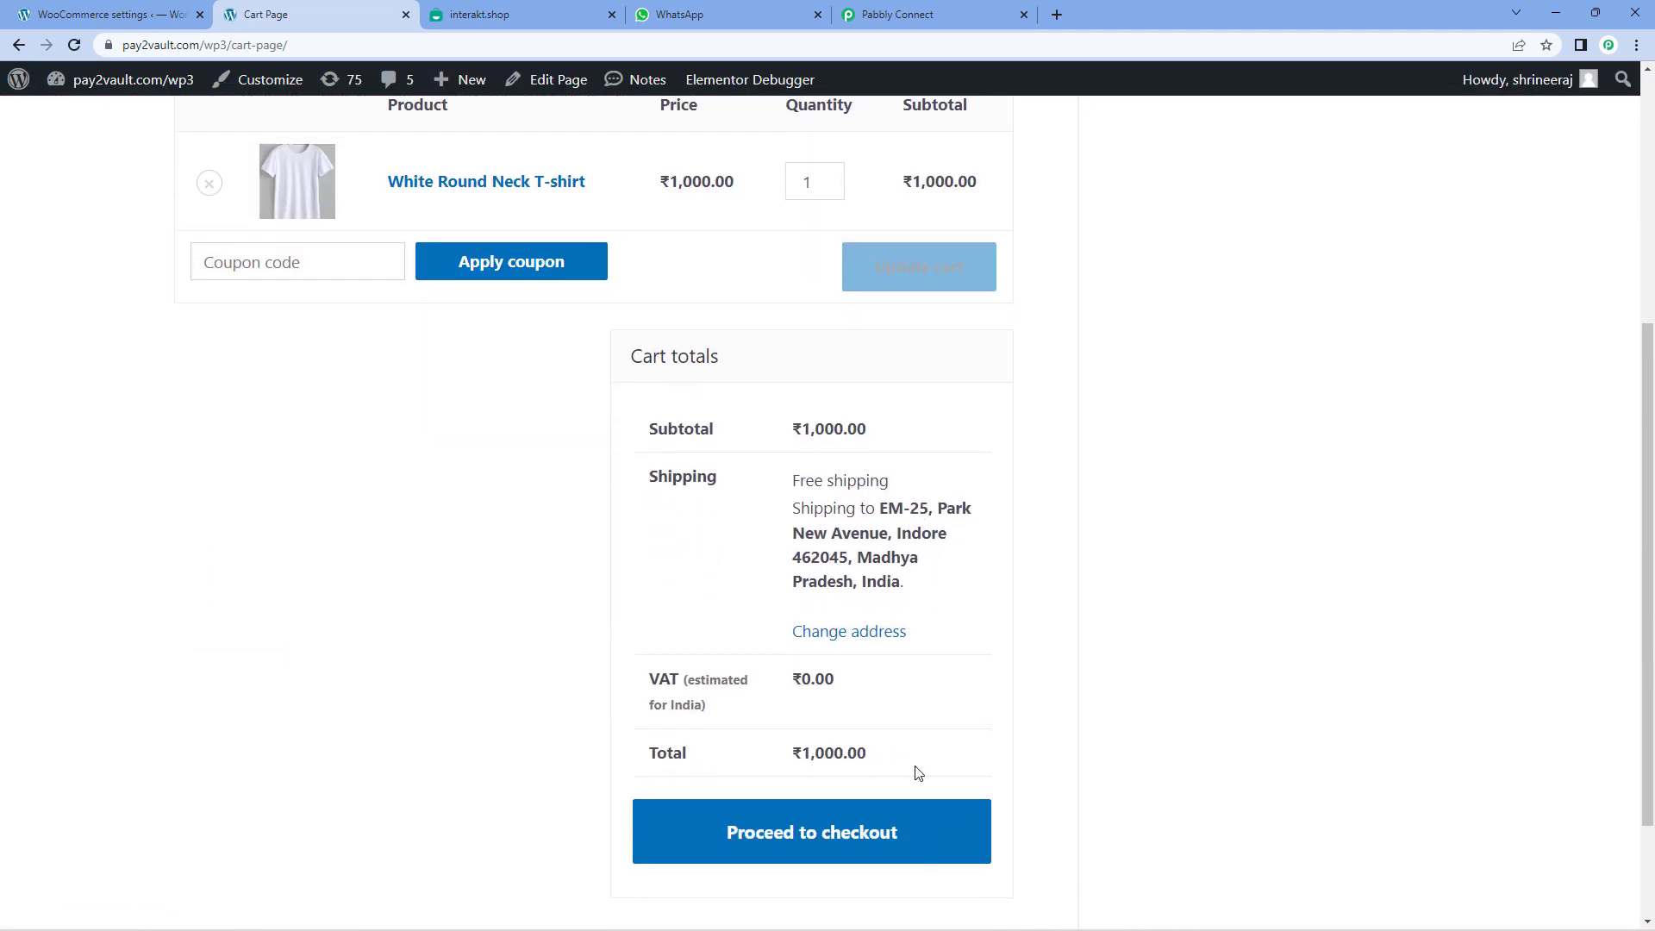
{"action": "left_click", "coordinate": [916, 834]}
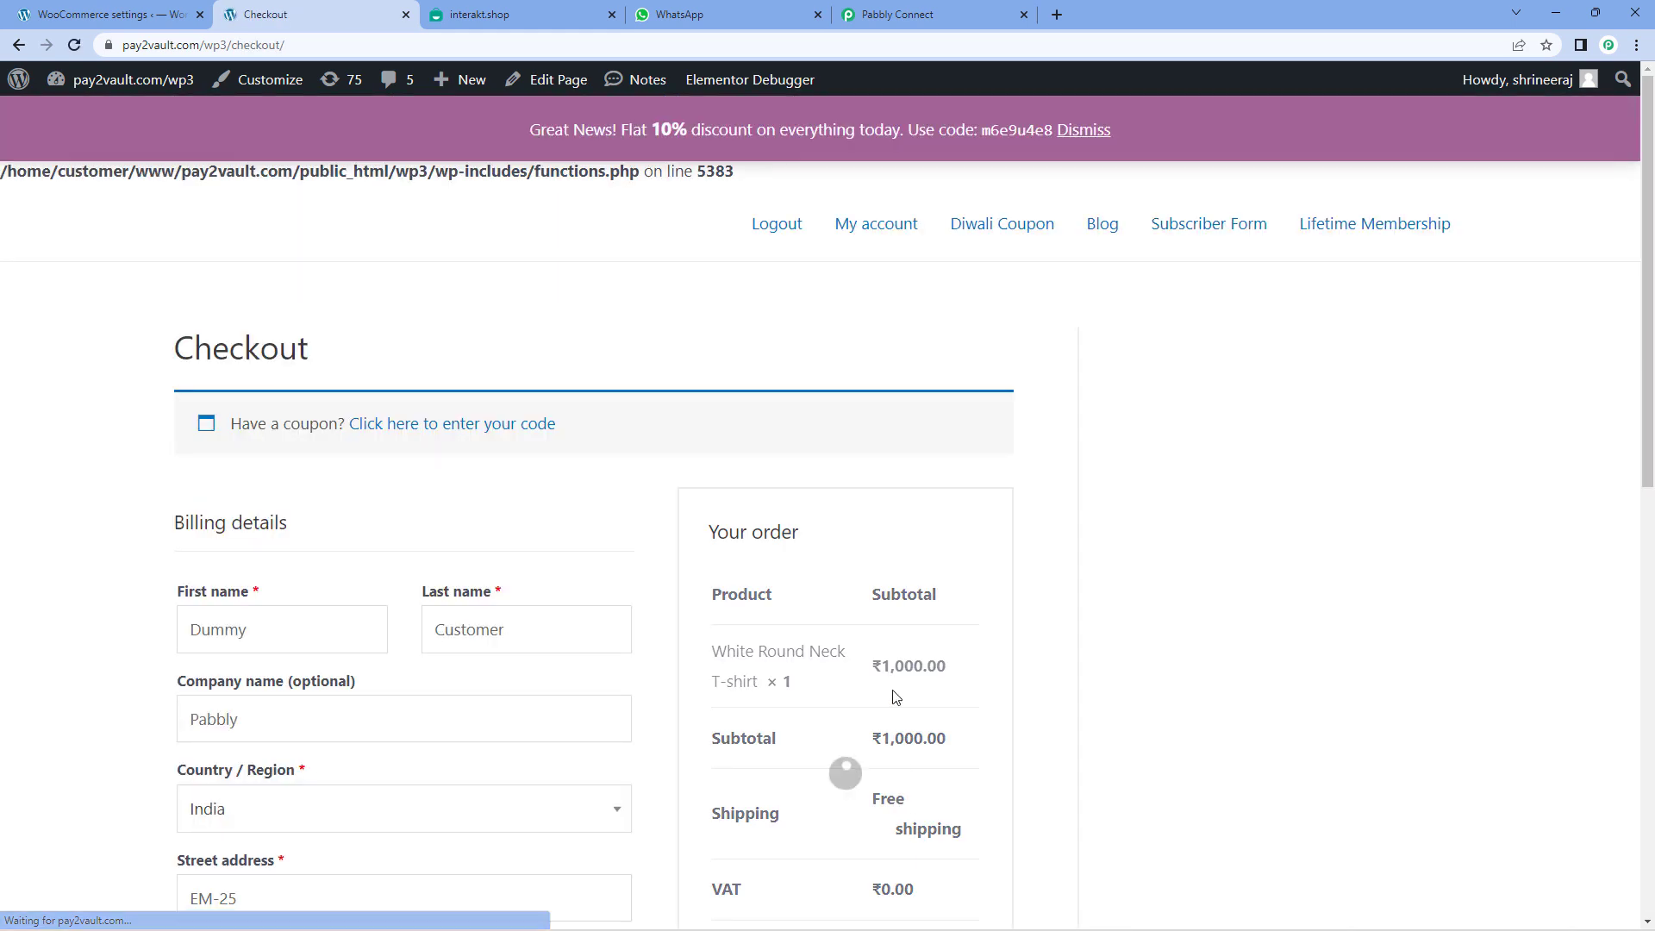
Change the billing first name from Dummy to Test on the checkout form.
{"action": "scroll", "coordinate": [587, 542], "scroll_direction": "down", "scroll_amount": 2}
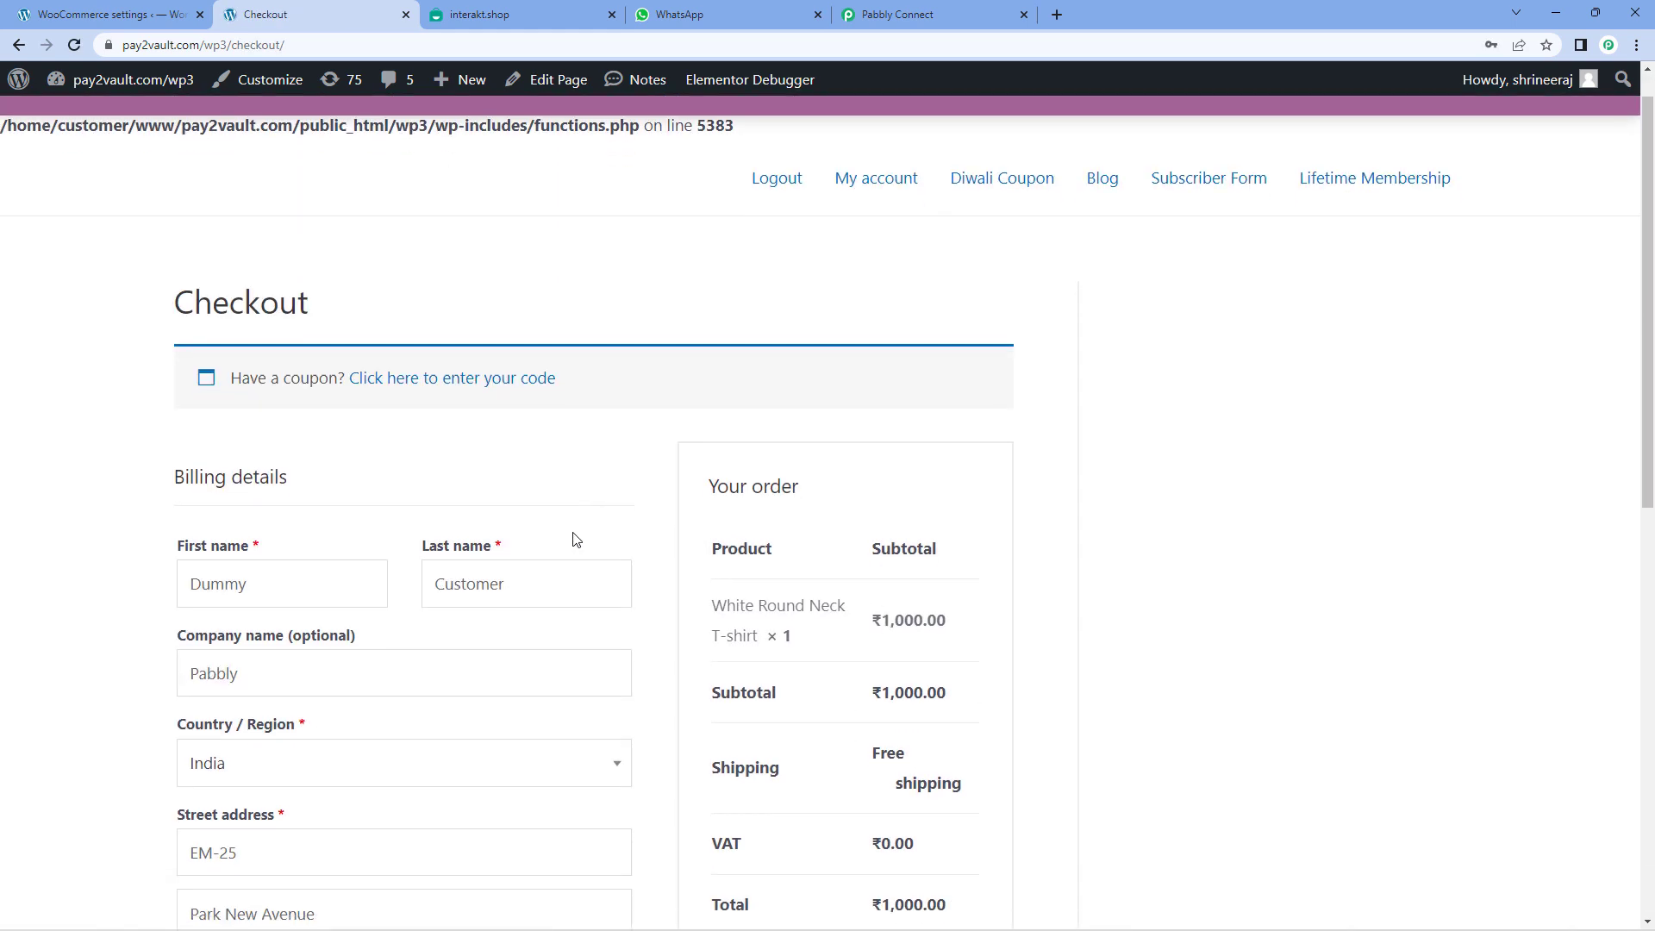
{"action": "double_click", "coordinate": [212, 457]}
{"action": "type", "text": "Test"}
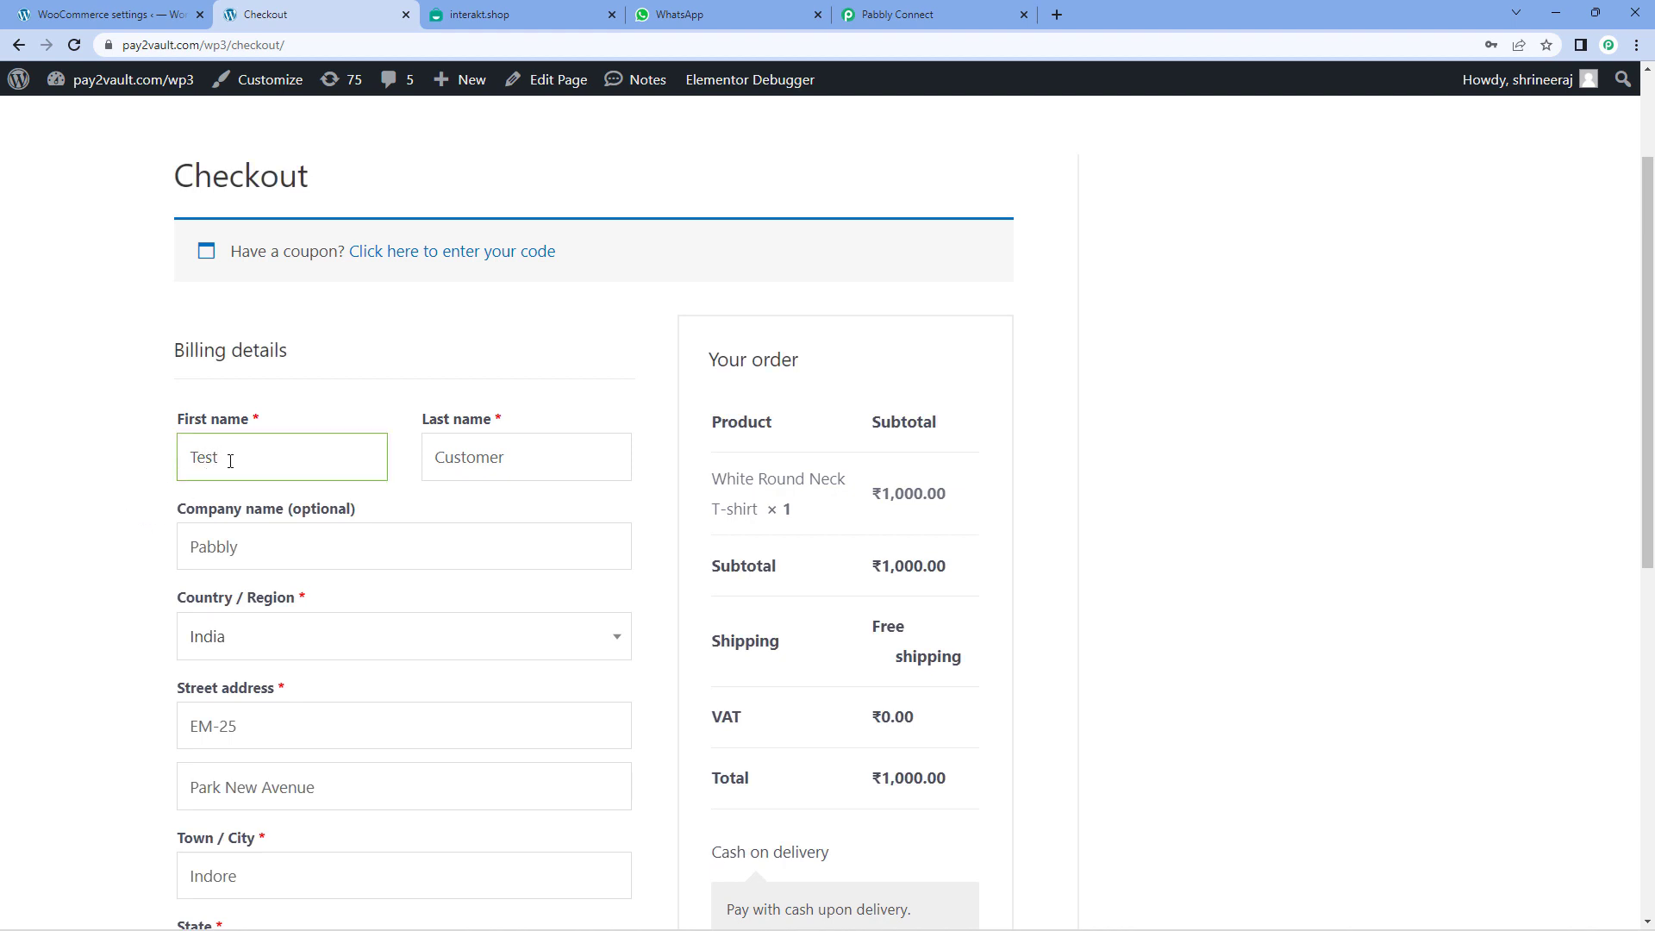
{"action": "key", "text": "ctrl+a"}
{"action": "left_click", "coordinate": [131, 487]}
{"action": "scroll", "coordinate": [127, 487], "scroll_direction": "down", "scroll_amount": 2}
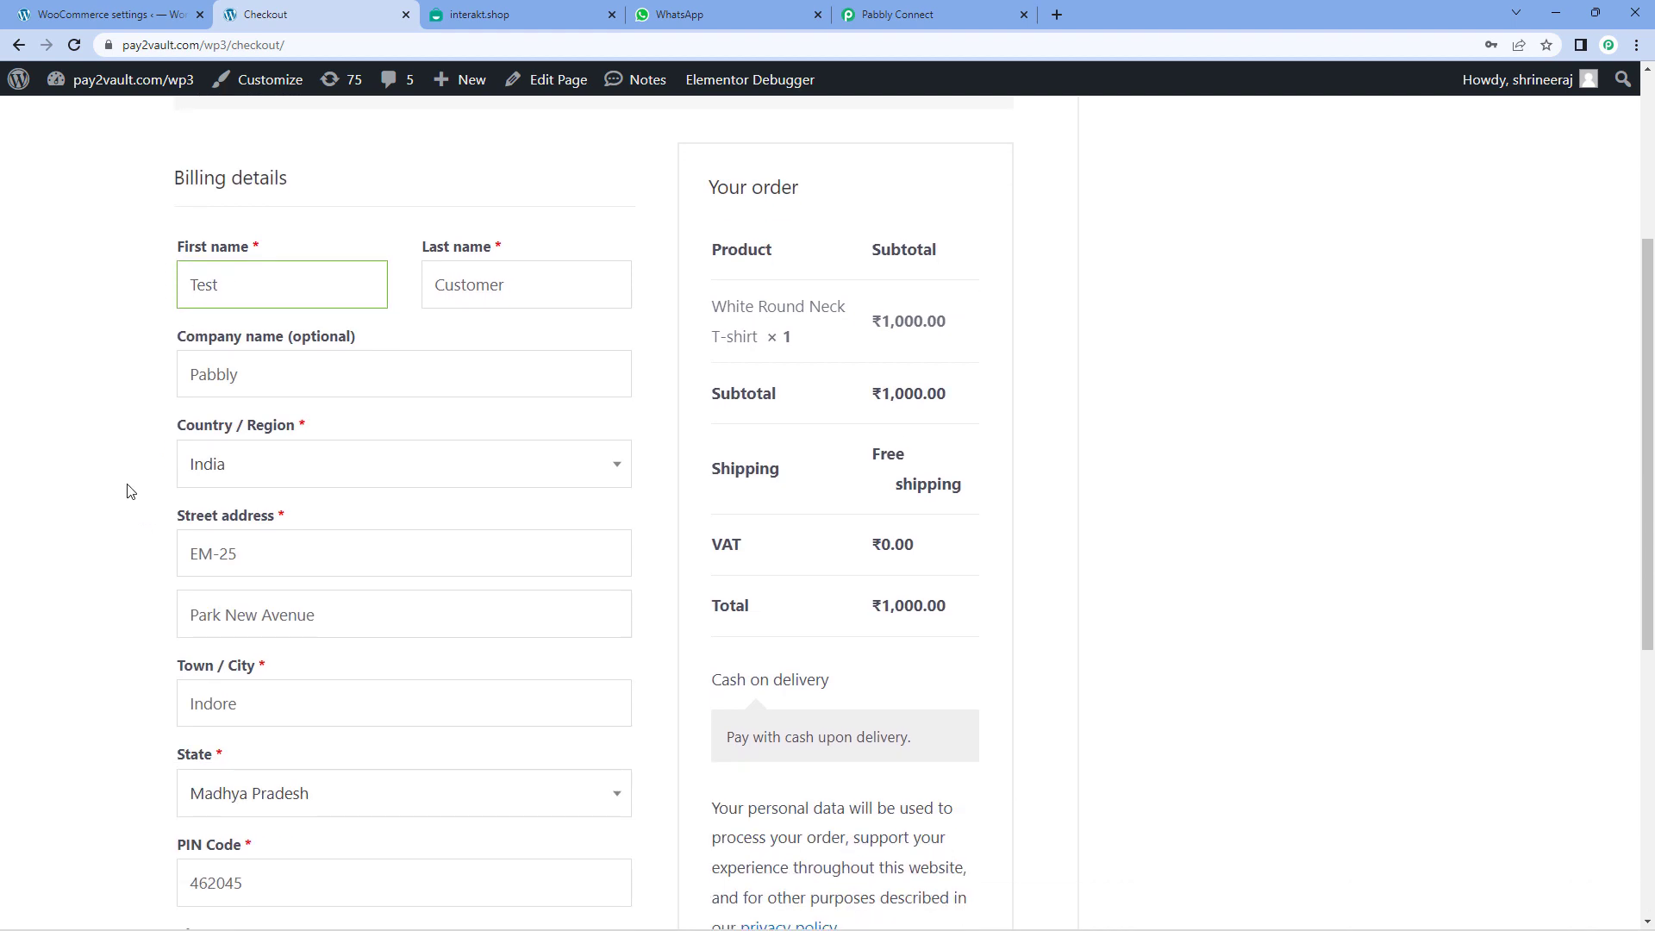
{"action": "scroll", "coordinate": [203, 606], "scroll_direction": "down", "scroll_amount": 2}
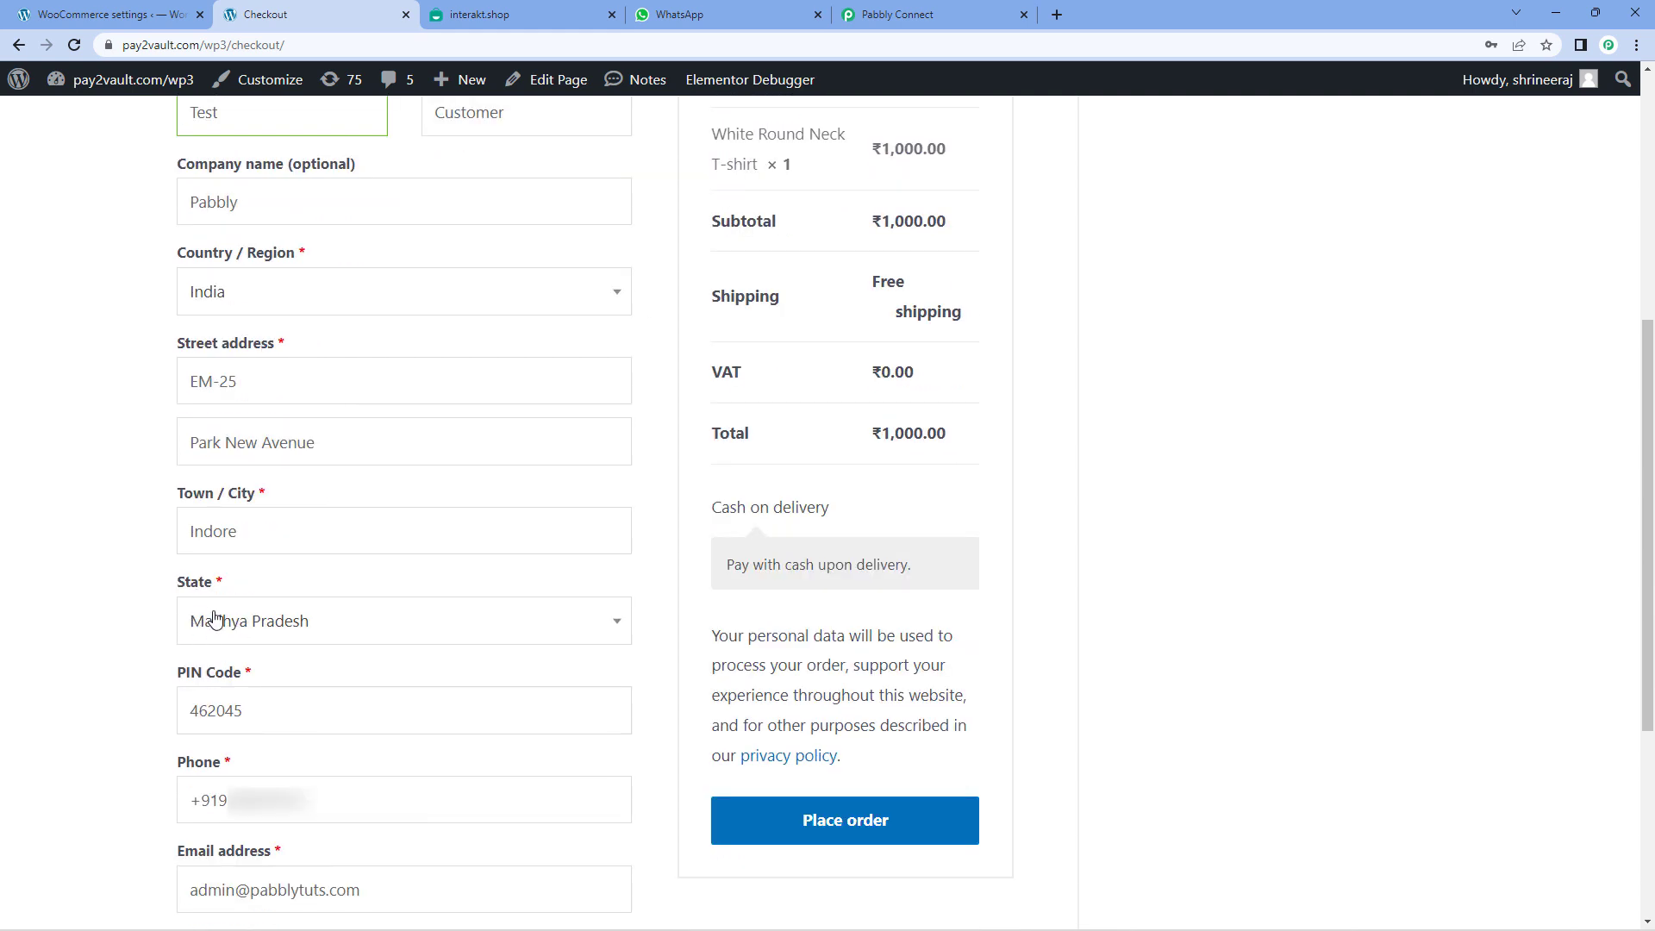
{"action": "scroll", "coordinate": [214, 621], "scroll_direction": "down", "scroll_amount": 1}
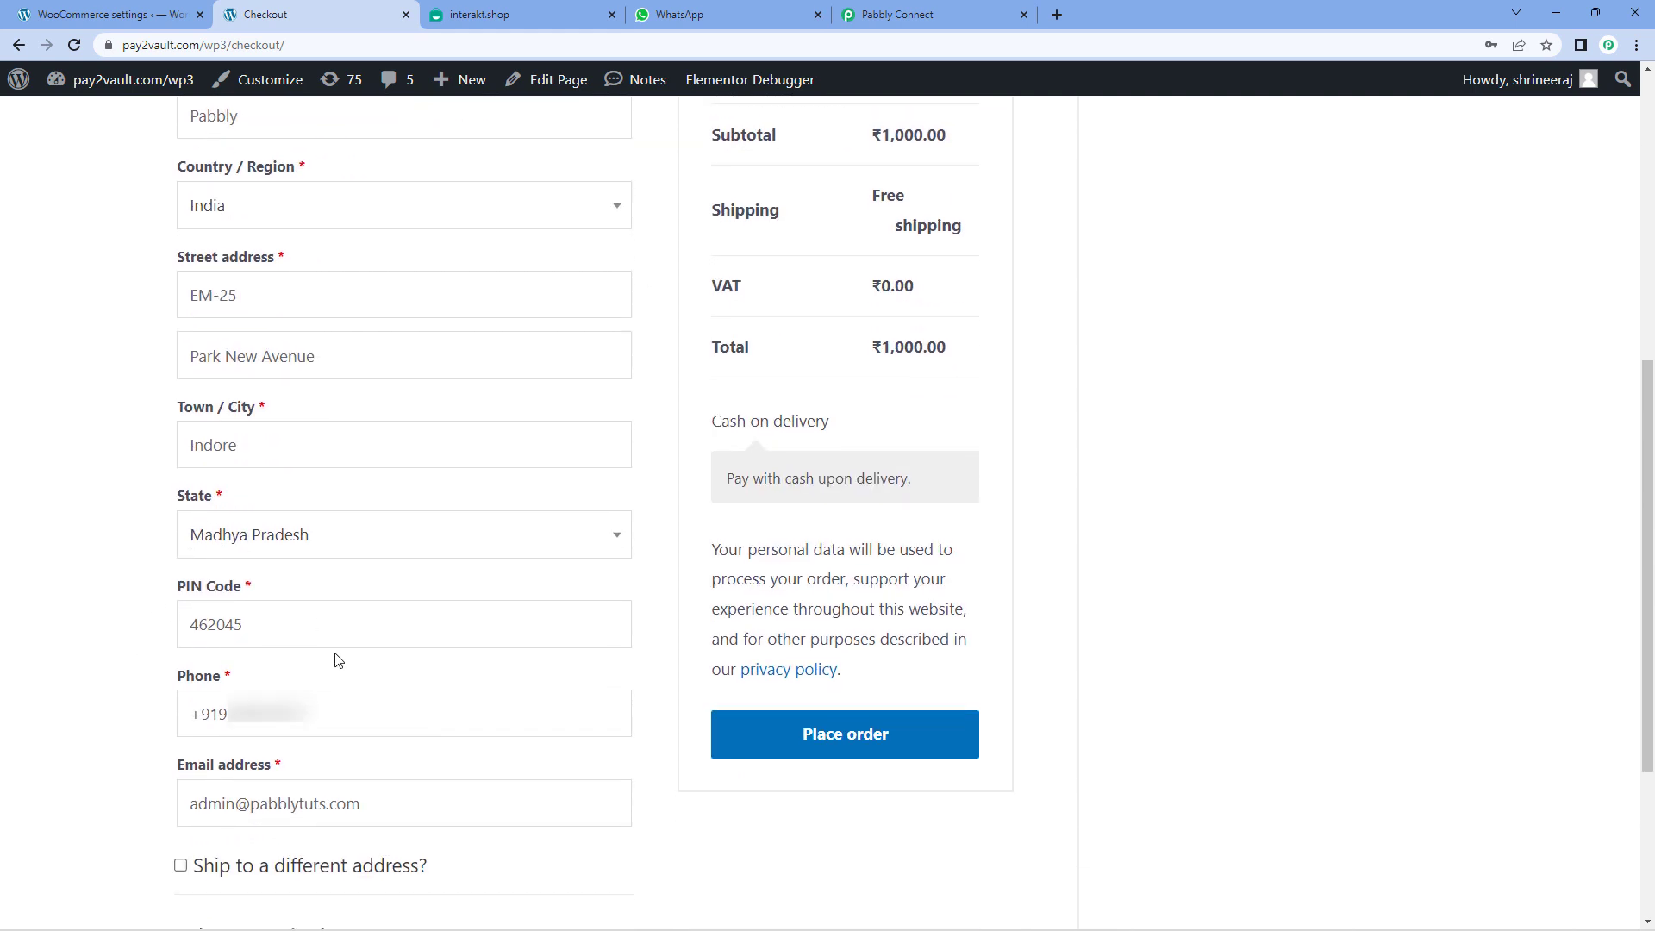
Place the ₹1,000.00 T-shirt order and view the new 'Hello Test' message in WhatsApp Web.
{"action": "left_click", "coordinate": [915, 737]}
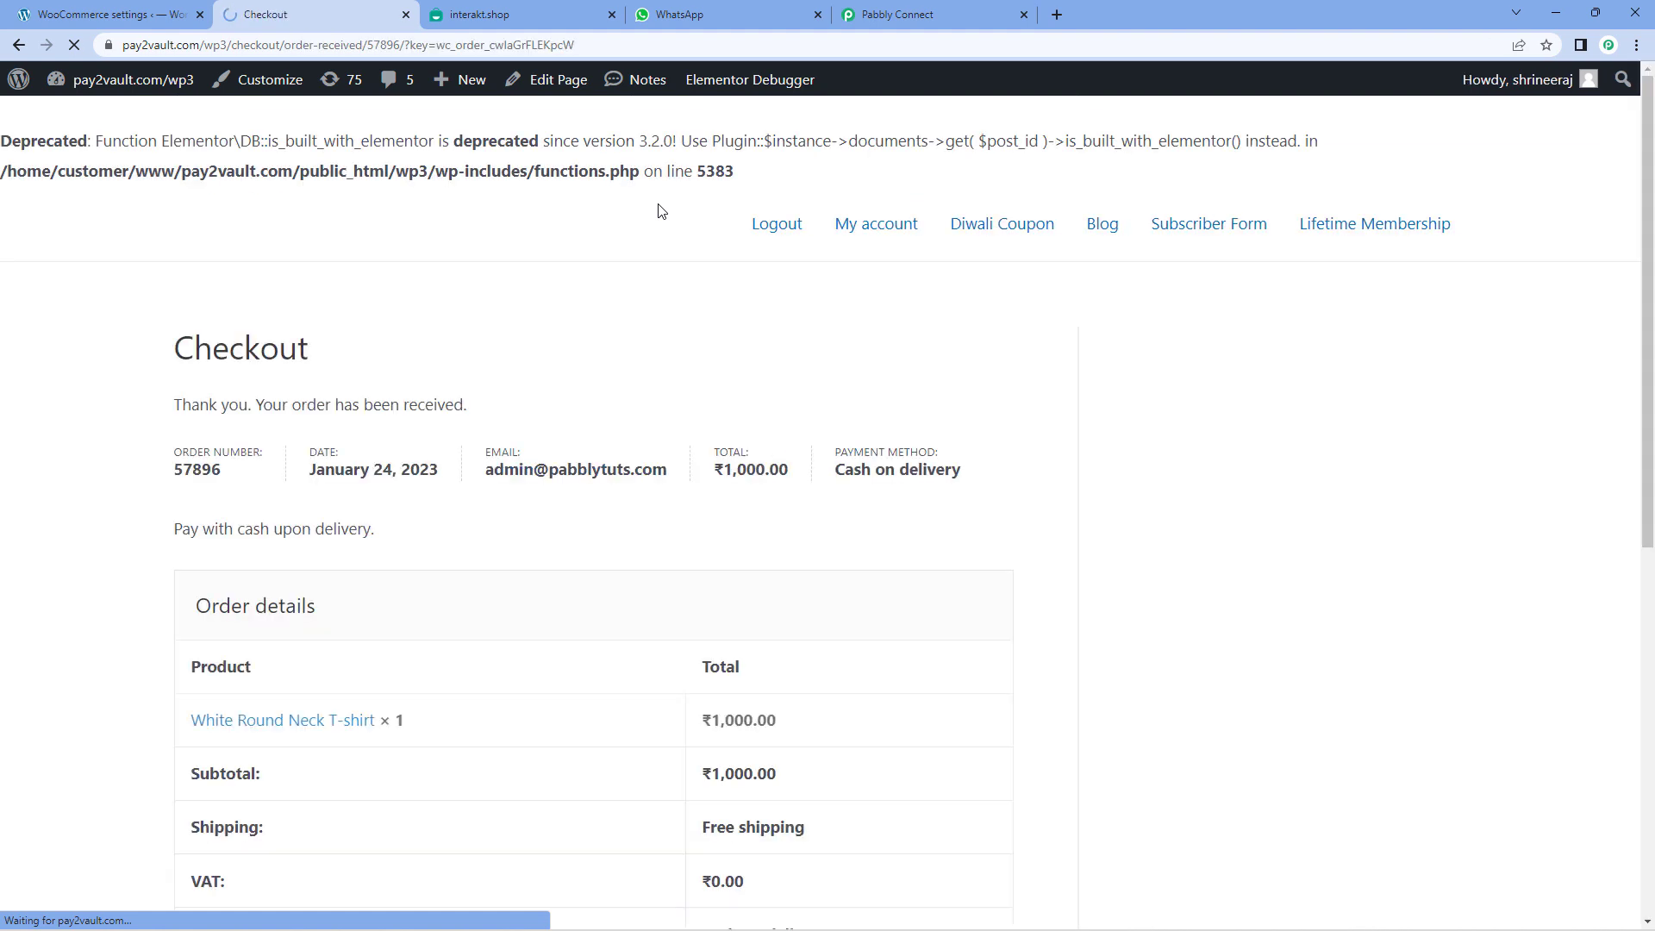
{"action": "scroll", "coordinate": [685, 258], "scroll_direction": "down", "scroll_amount": 1}
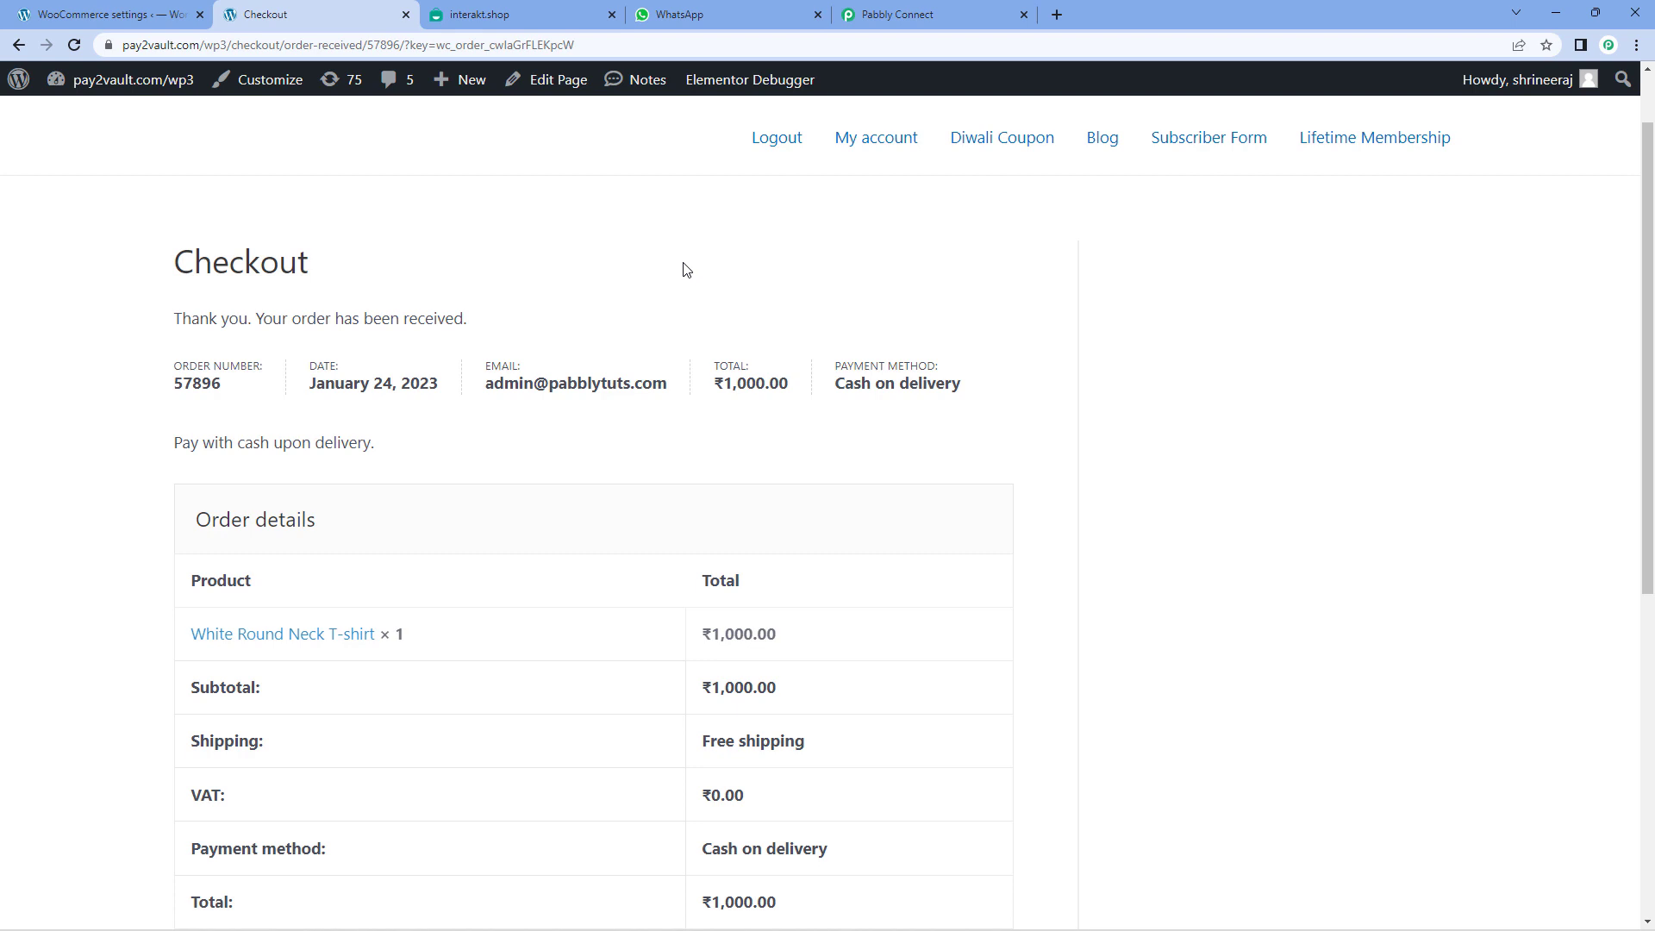
{"action": "left_click", "coordinate": [726, 14]}
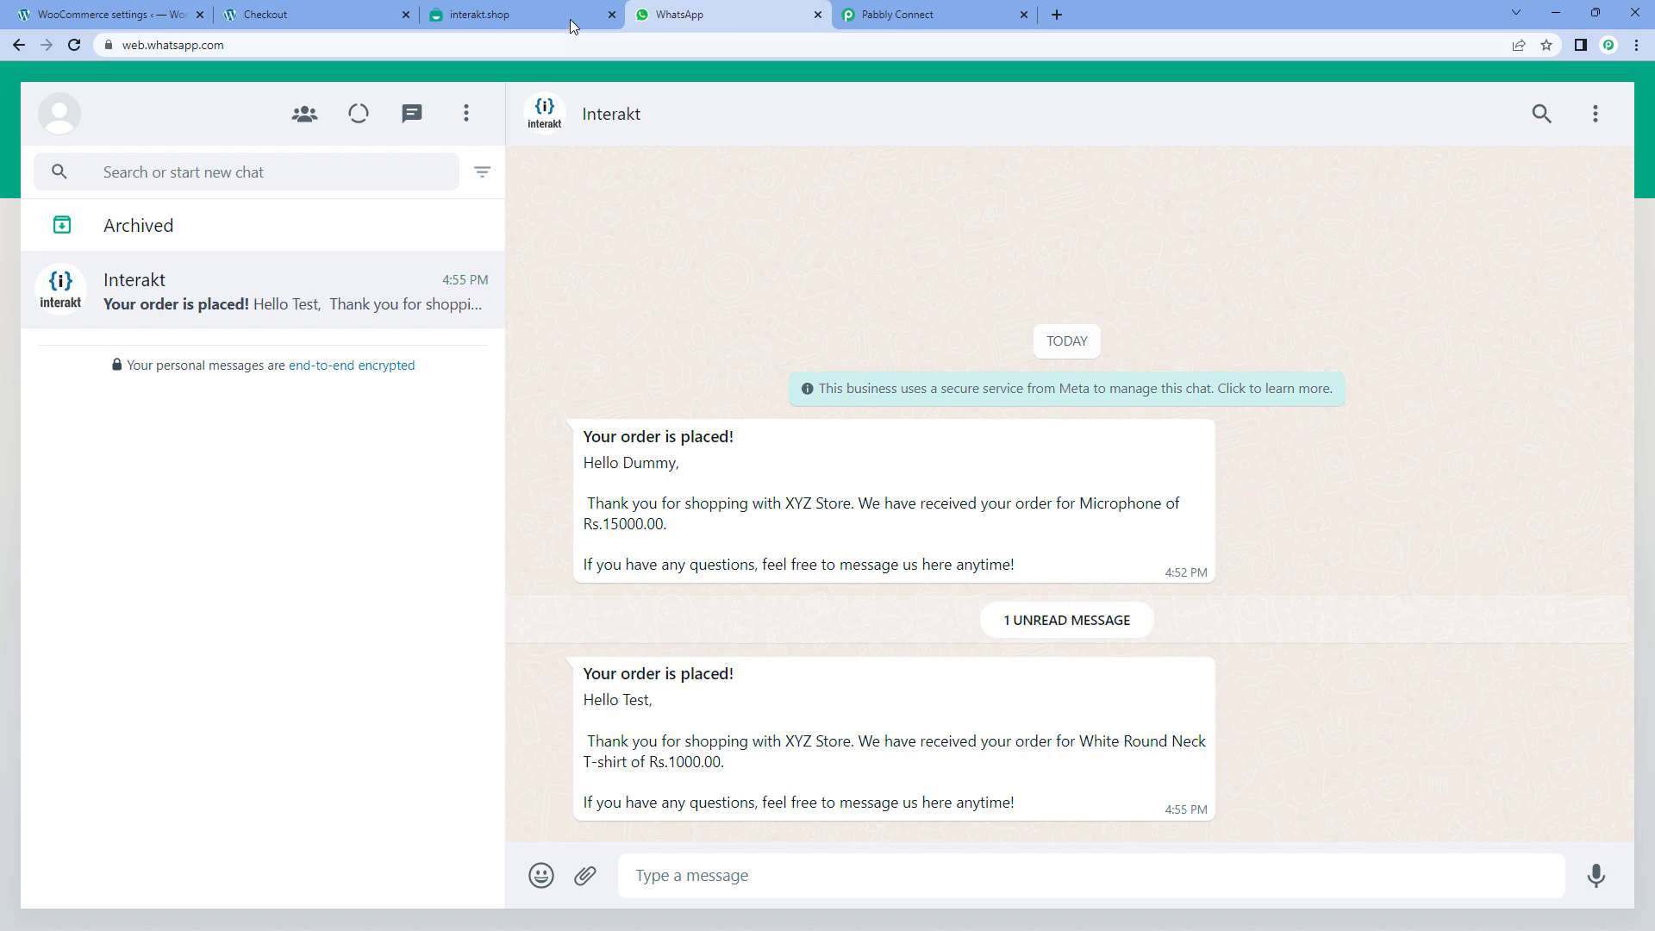
Check the store name XYZ Store and product name in the Test message against the order details.
{"action": "left_click", "coordinate": [283, 13]}
{"action": "scroll", "coordinate": [303, 335], "scroll_direction": "down", "scroll_amount": 2}
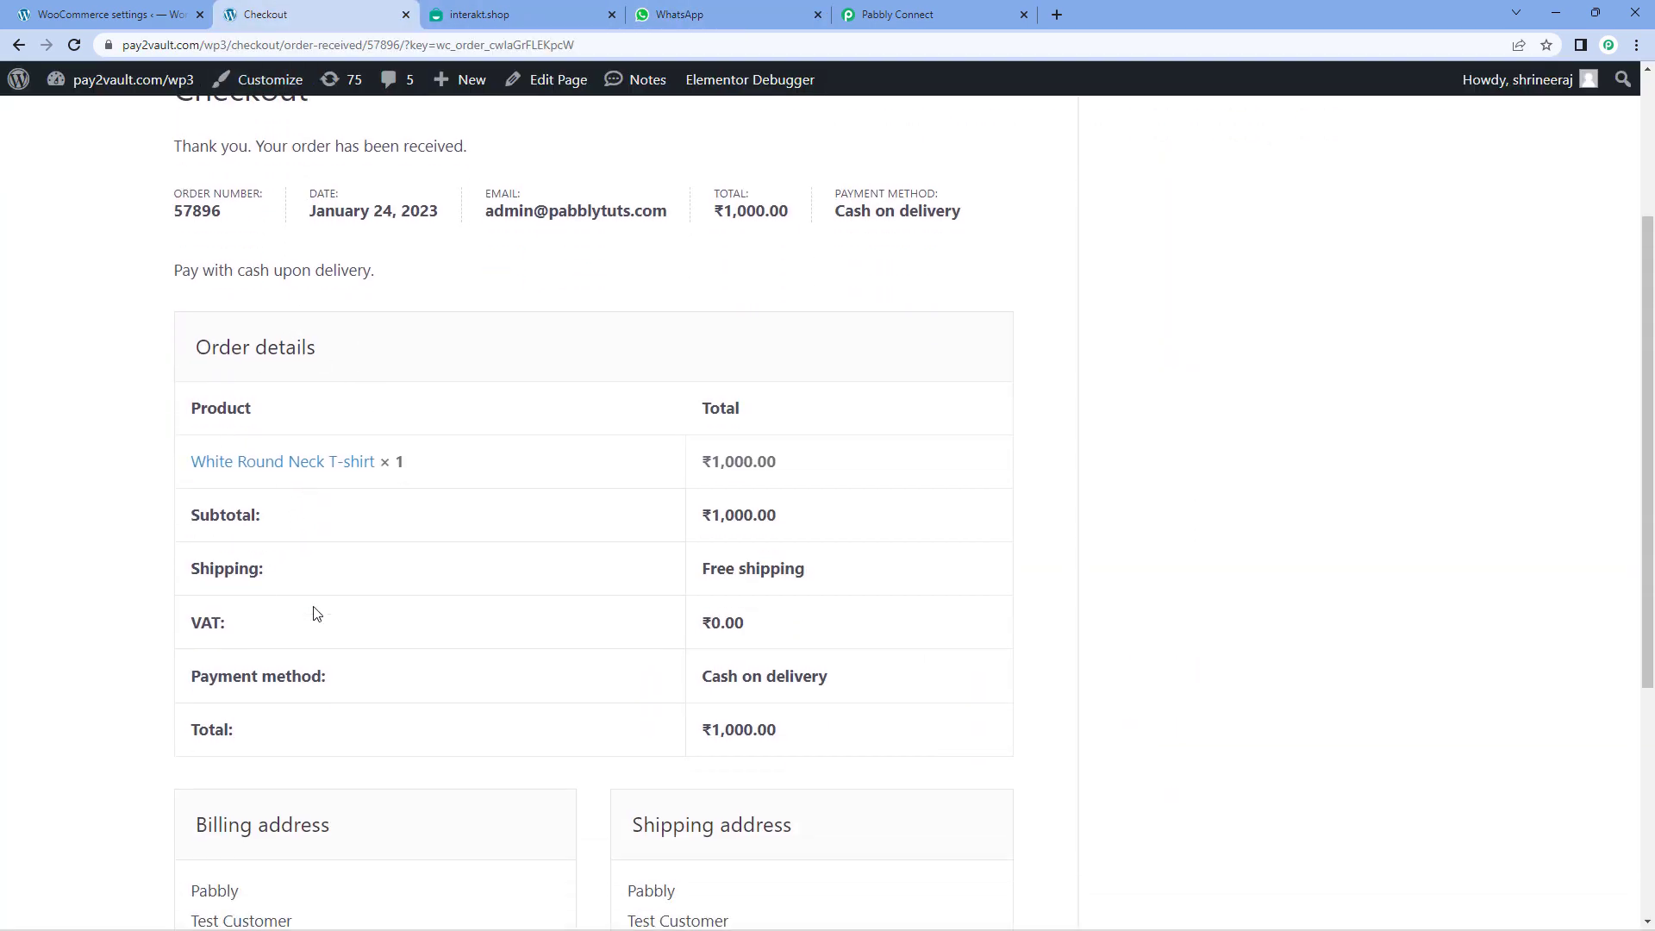
{"action": "scroll", "coordinate": [406, 613], "scroll_direction": "down", "scroll_amount": 1}
{"action": "left_click", "coordinate": [684, 14]}
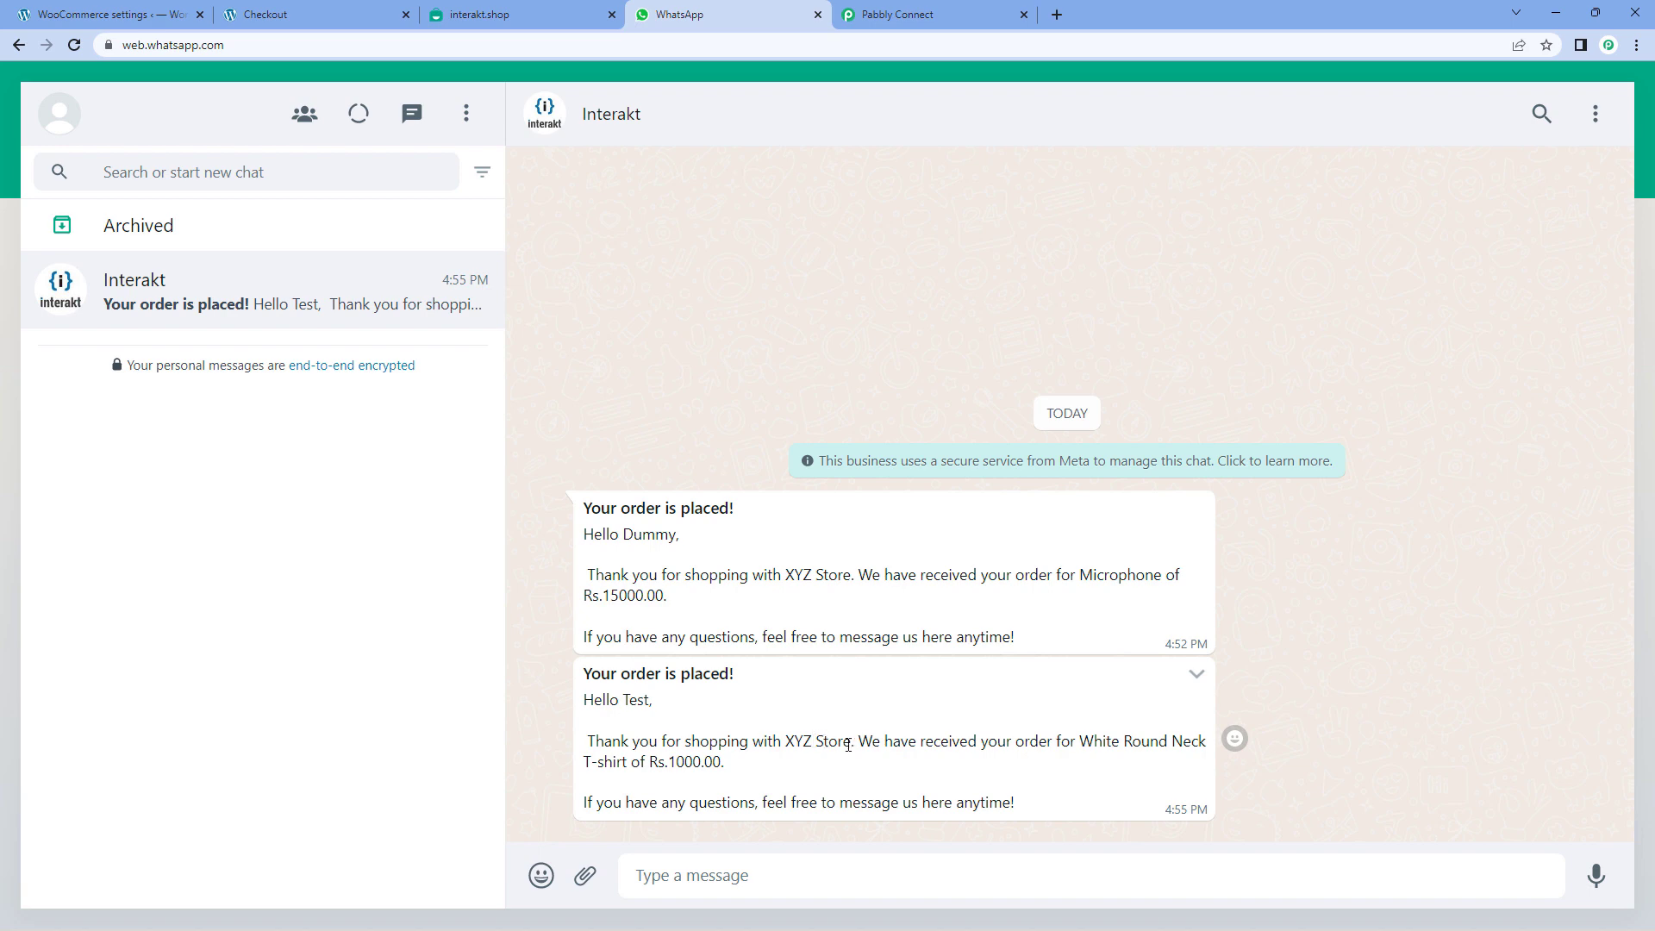
{"action": "left_click_drag", "start_coordinate": [785, 743], "coordinate": [852, 746]}
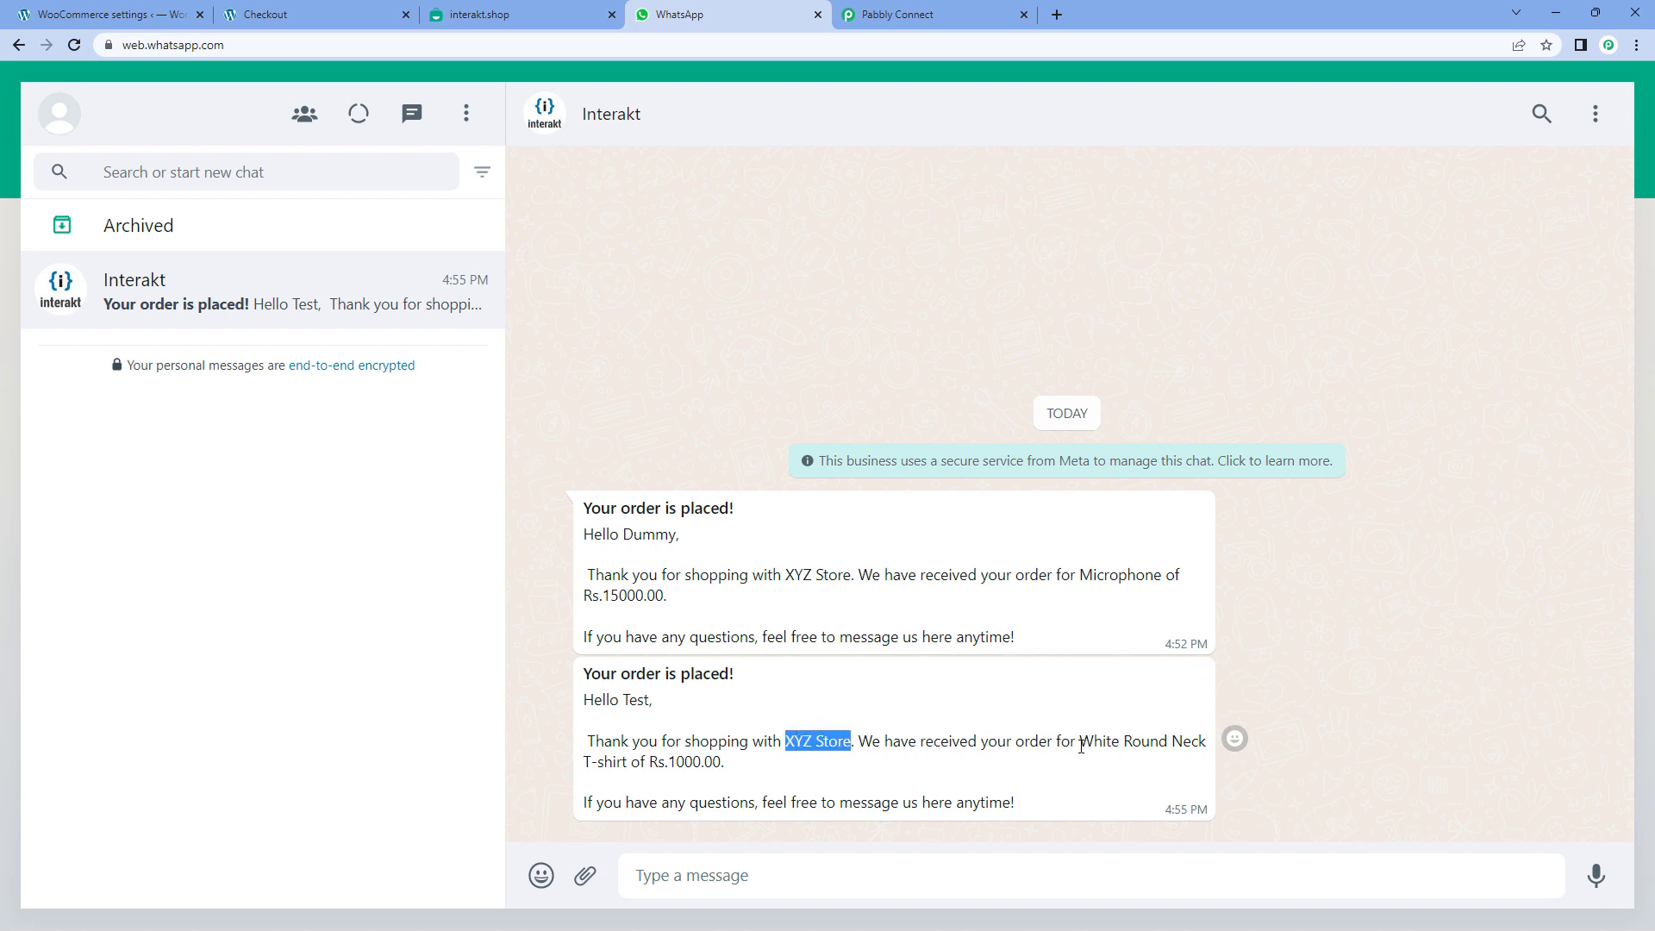
{"action": "left_click_drag", "start_coordinate": [1080, 745], "coordinate": [1203, 743]}
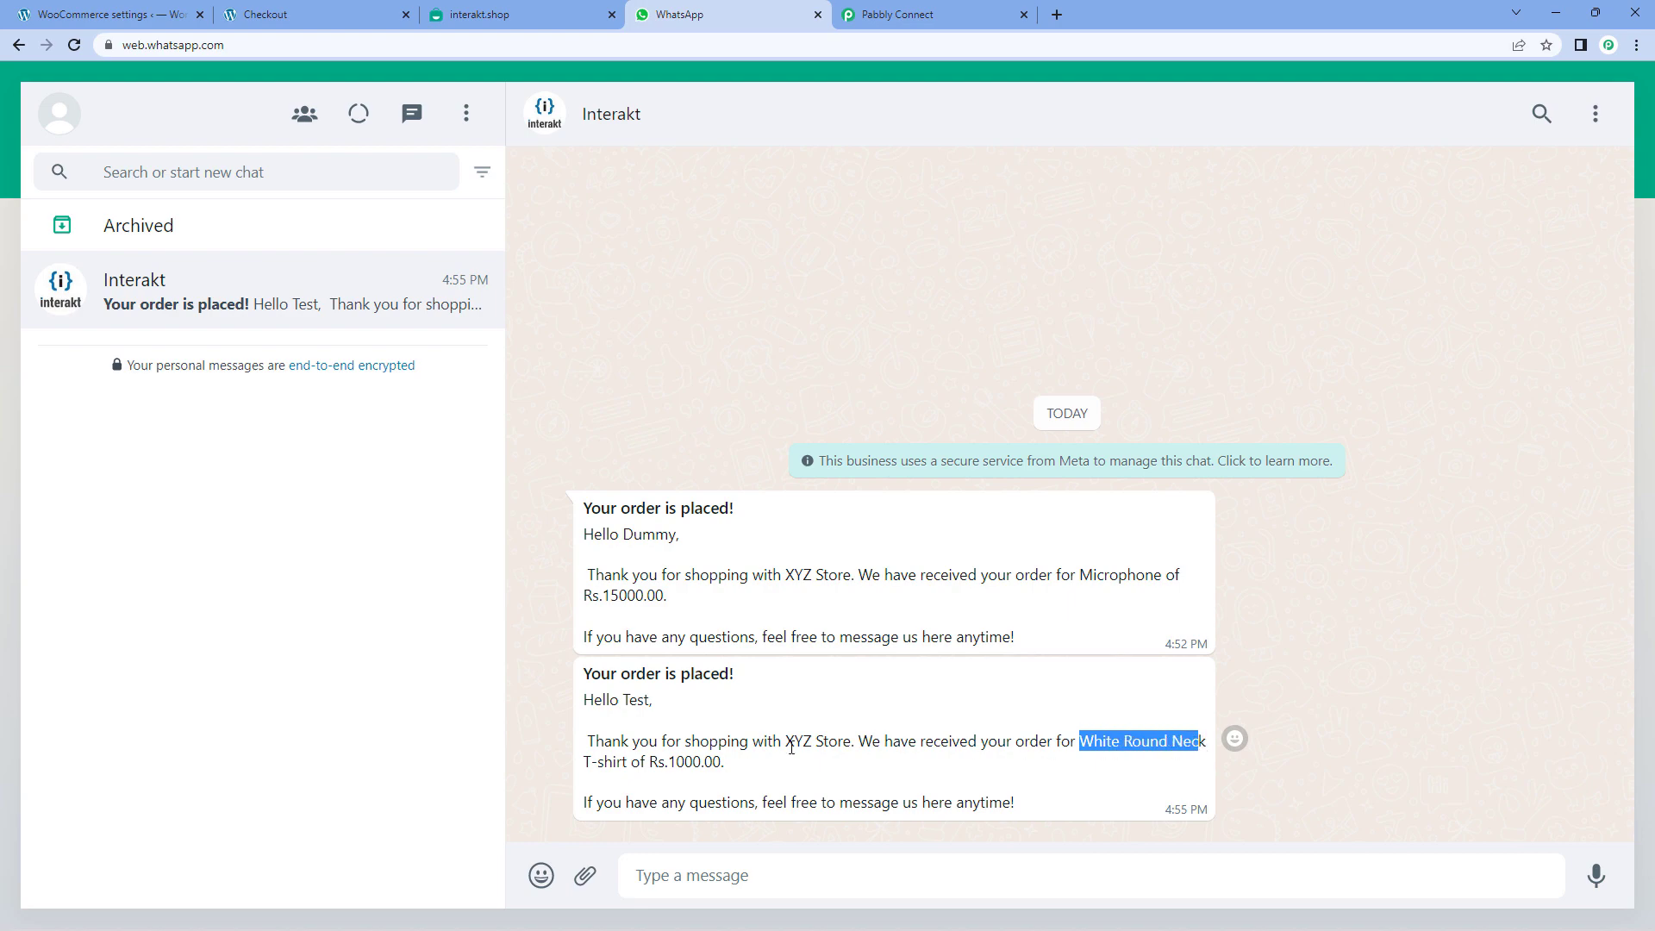
Confirm the message total 1000.00 matches the order, then return to the WooCommerce to Interakt workflow.
{"action": "left_click", "coordinate": [293, 15]}
{"action": "scroll", "coordinate": [823, 396], "scroll_direction": "up", "scroll_amount": 2}
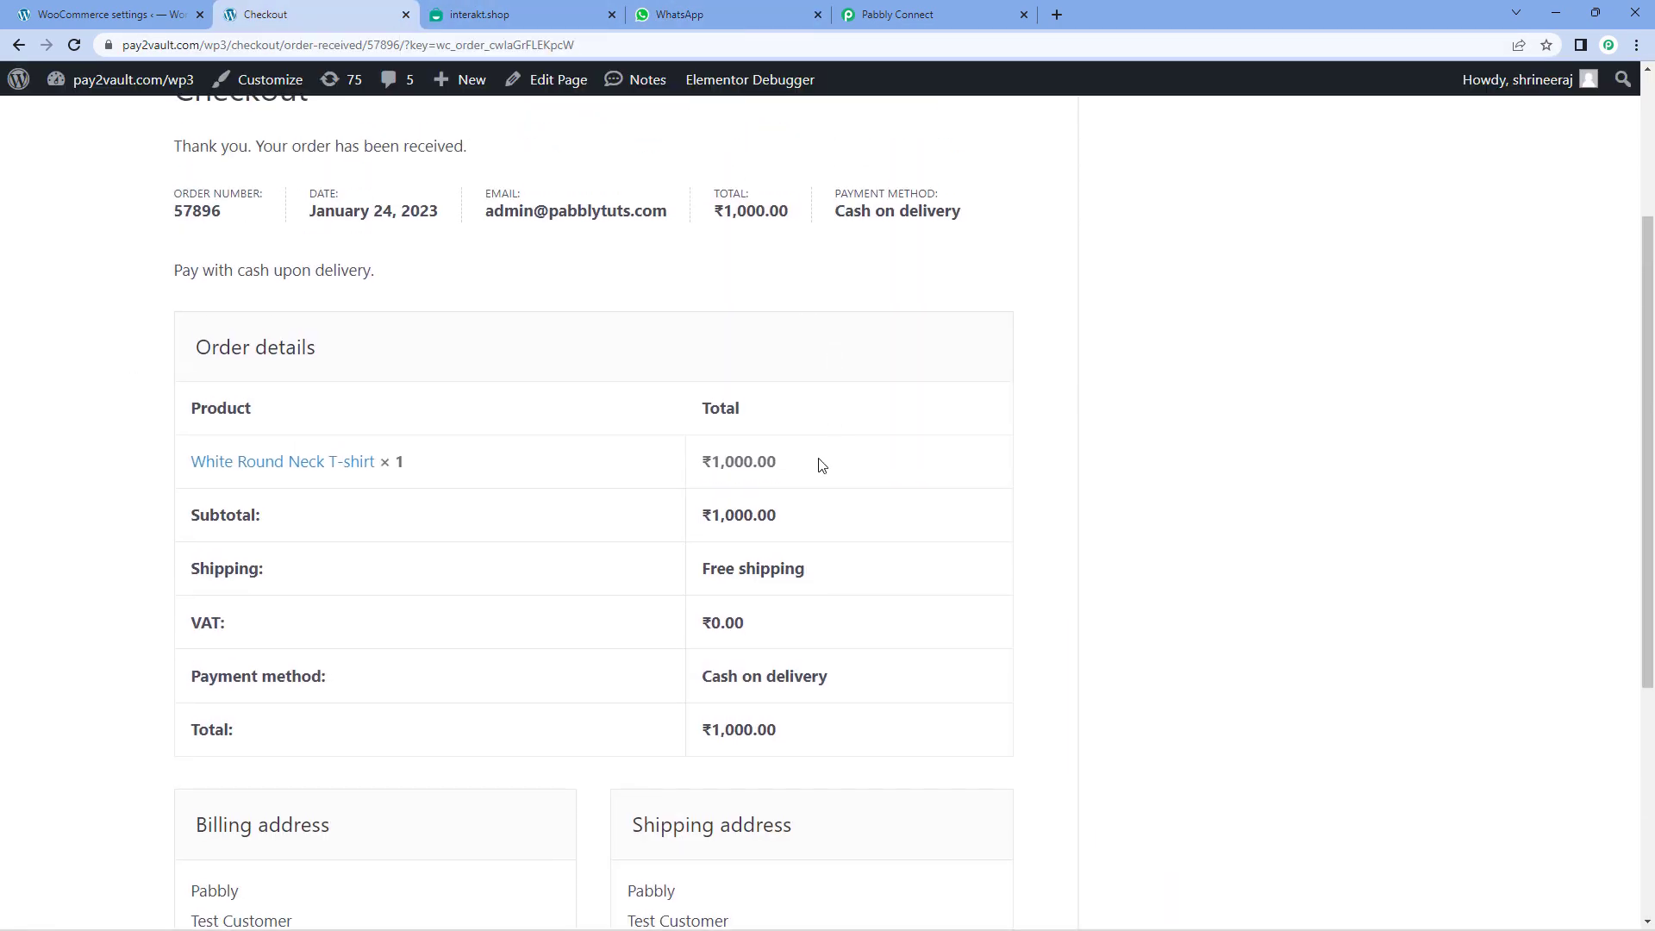
{"action": "left_click", "coordinate": [700, 6]}
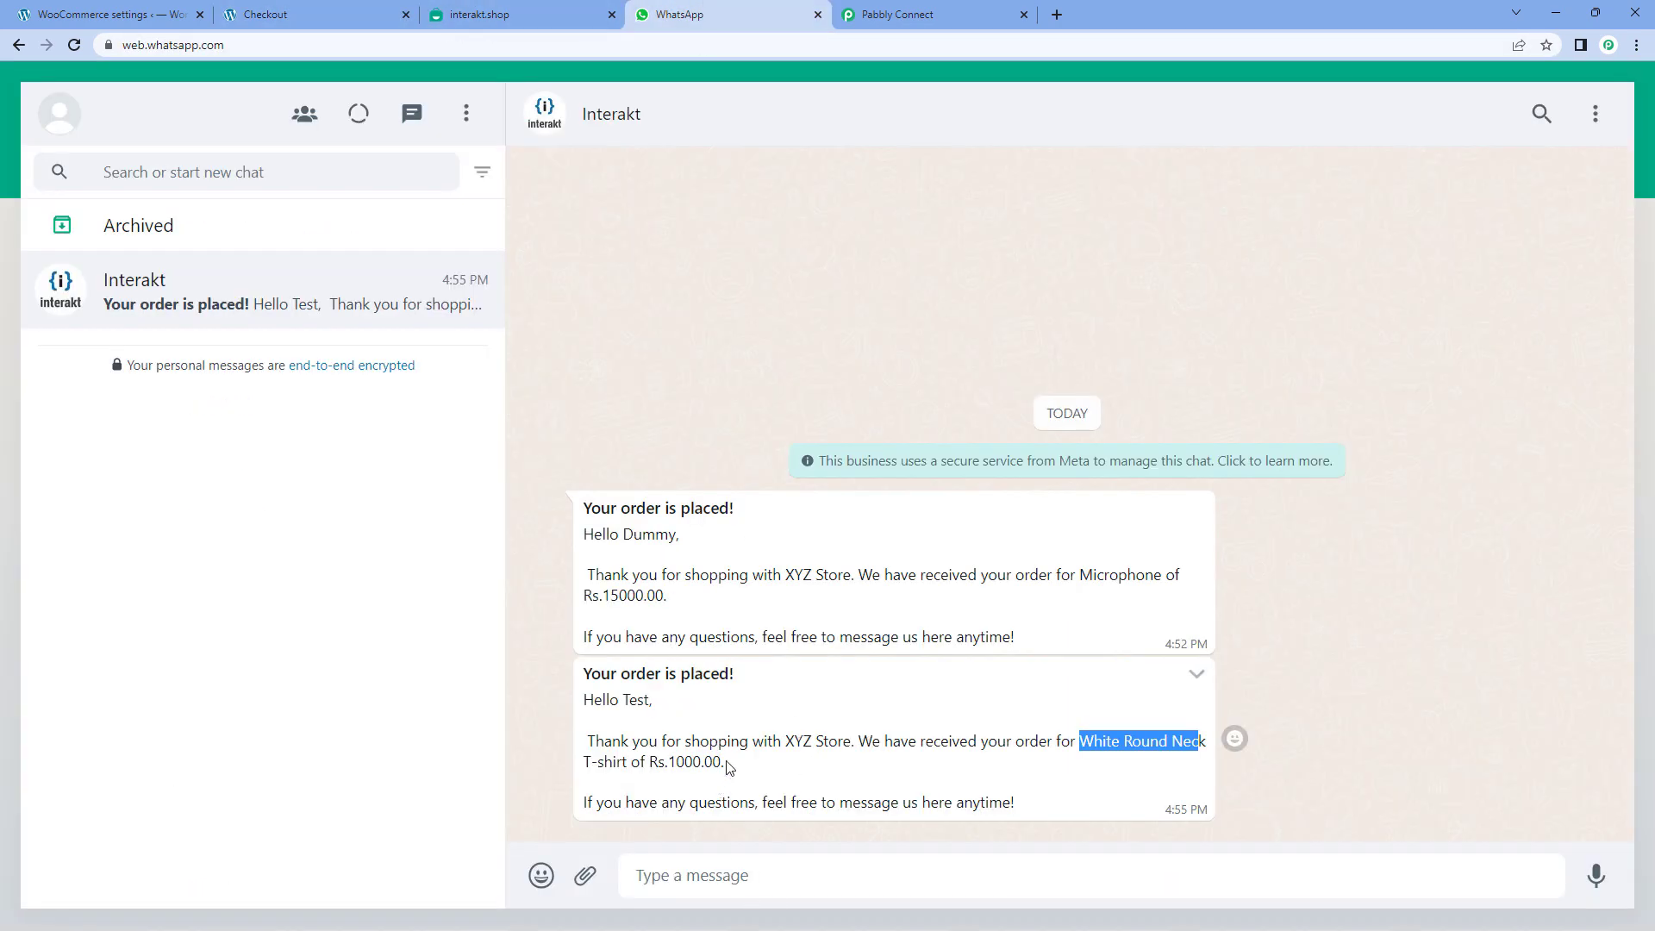
{"action": "left_click_drag", "start_coordinate": [729, 768], "coordinate": [669, 762]}
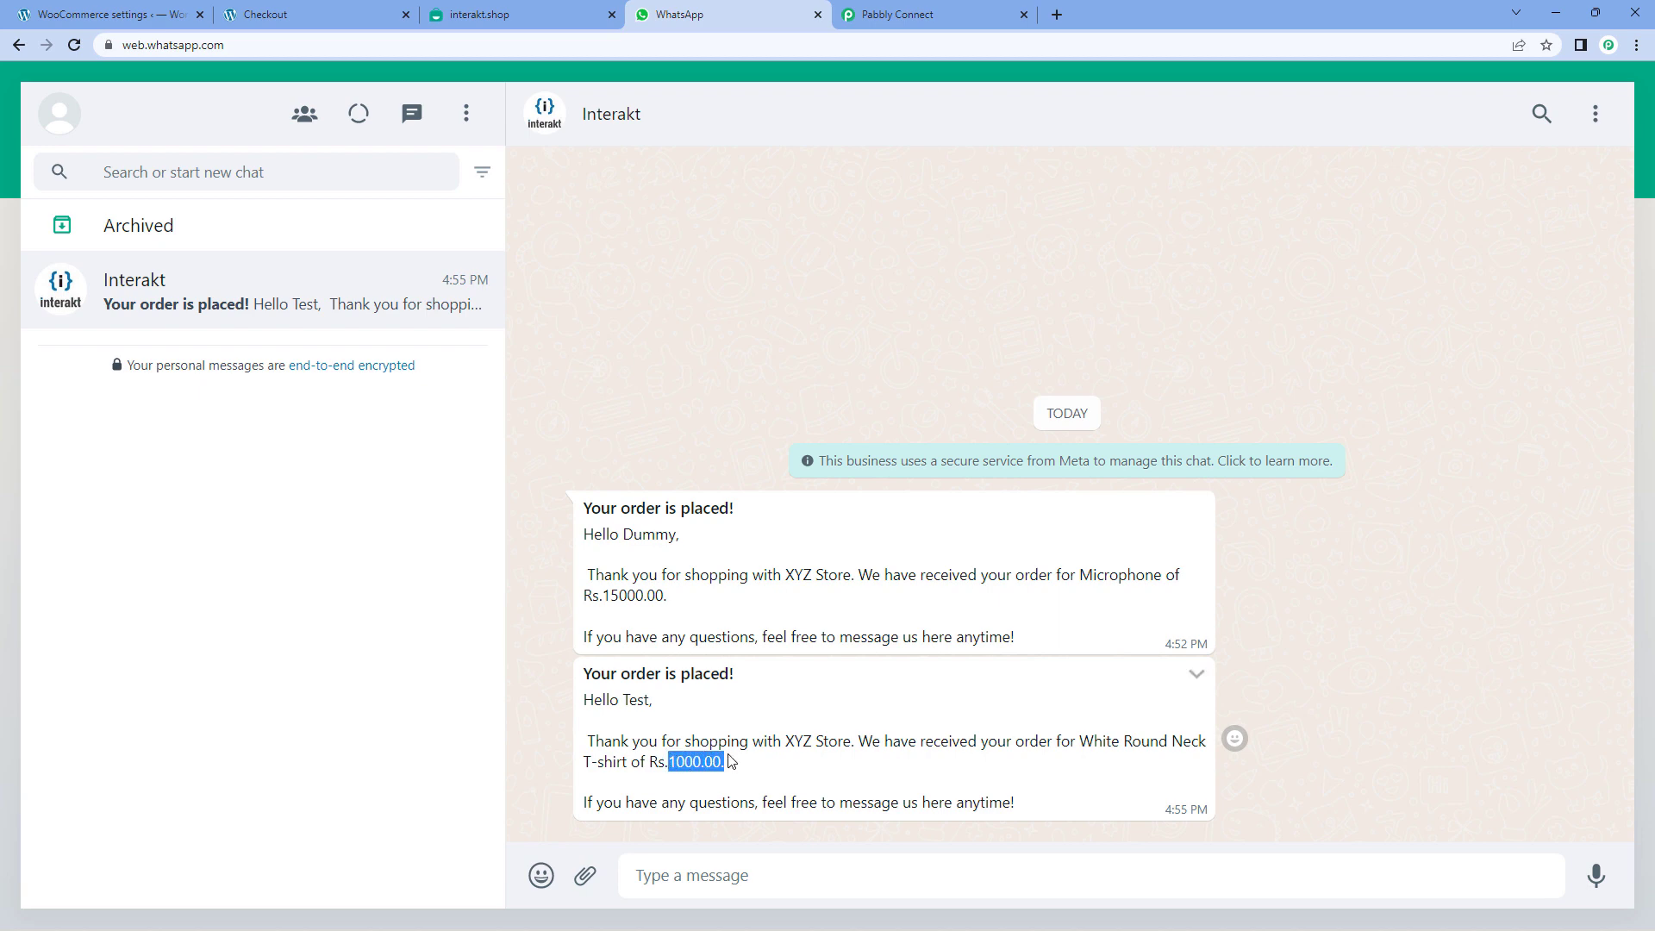
{"action": "left_click", "coordinate": [936, 7]}
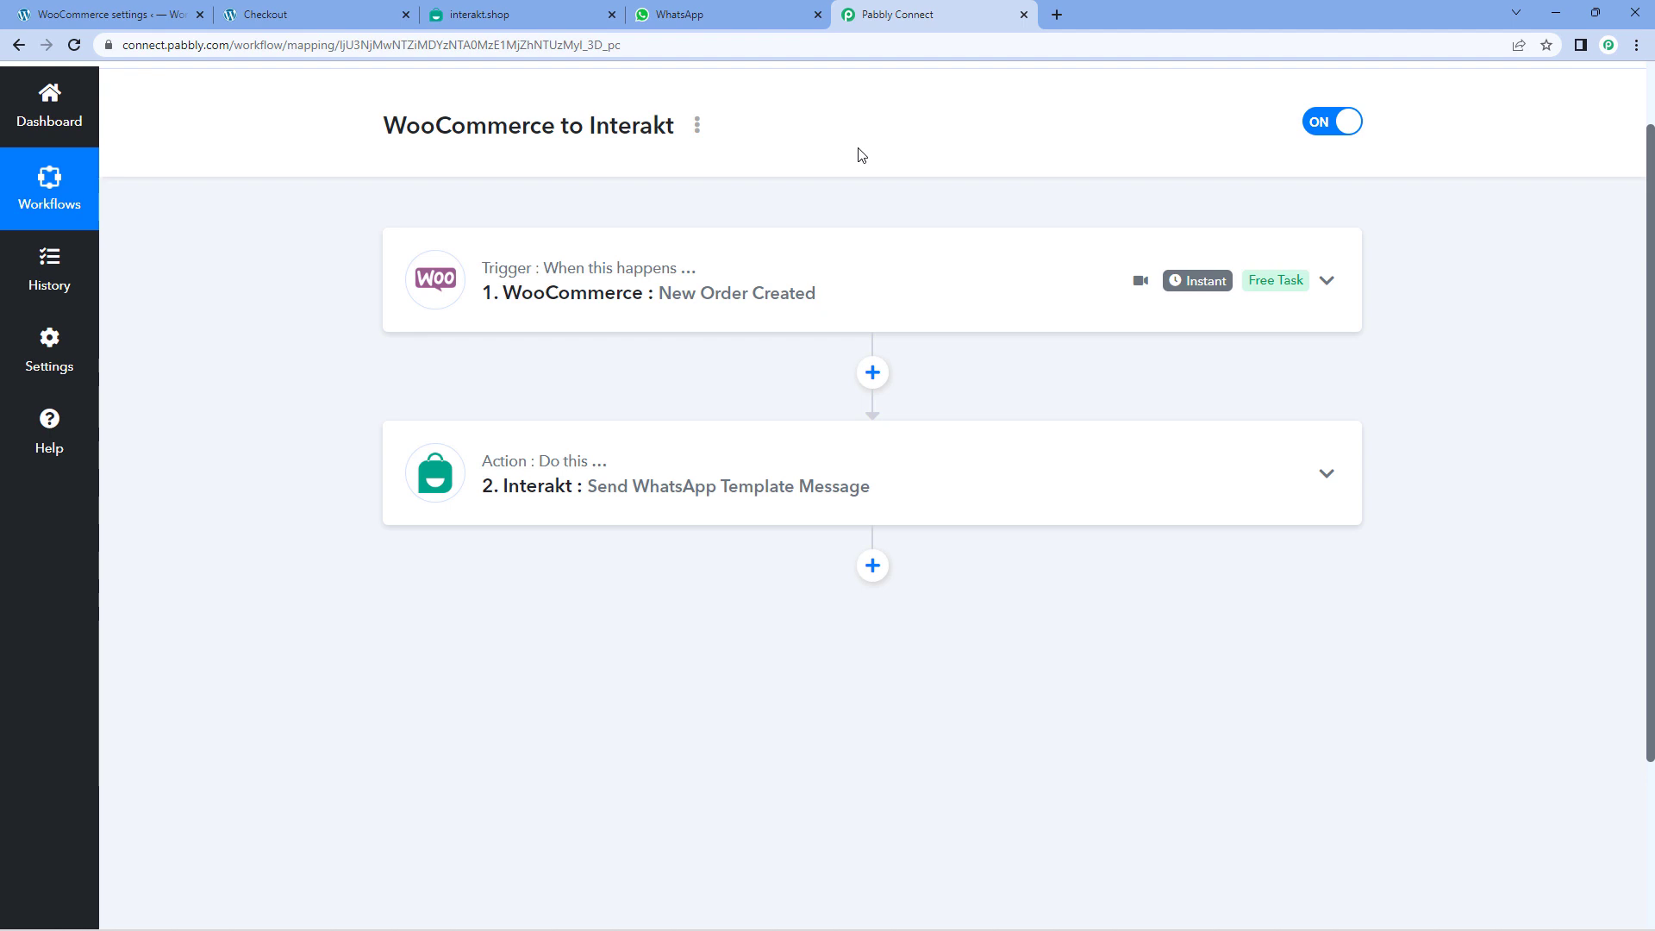
{"action": "scroll", "coordinate": [858, 155], "scroll_direction": "up", "scroll_amount": 1}
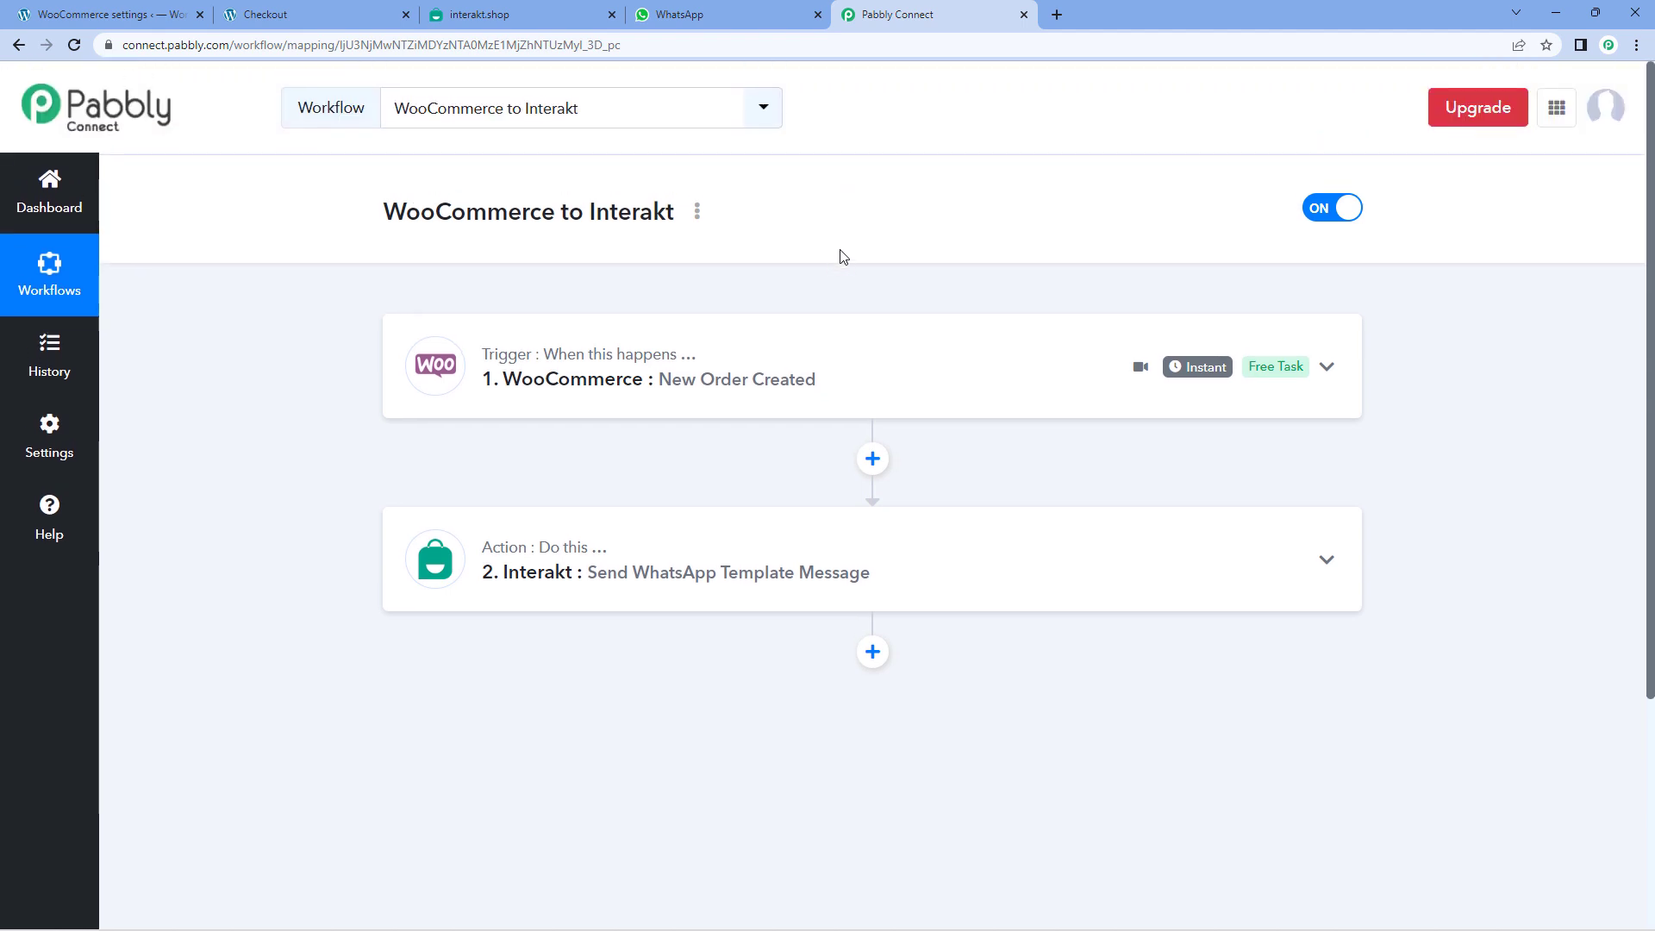